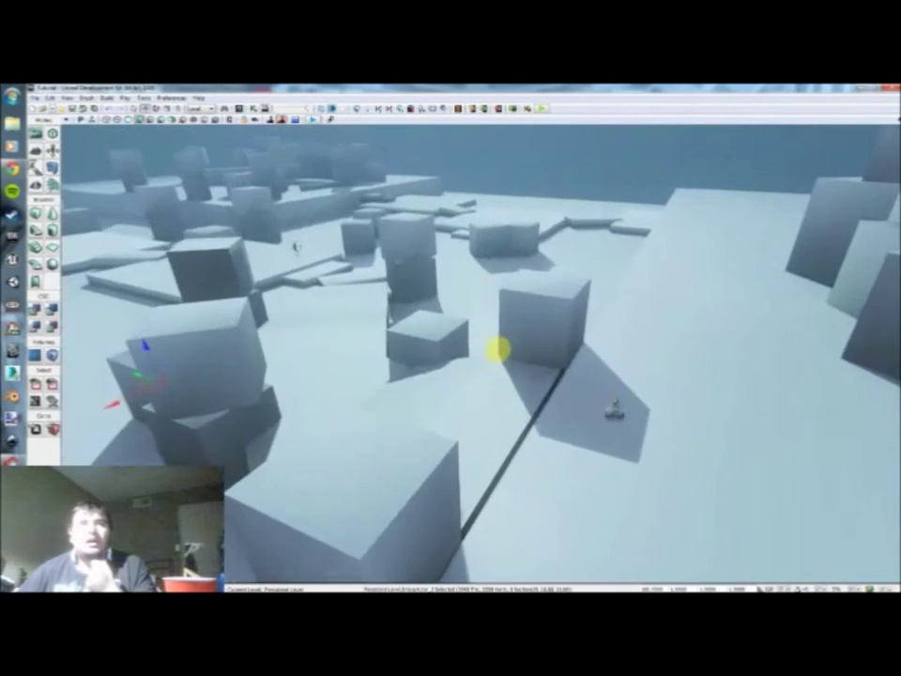
Examine the version and the credits list in the About Unreal Development Kit information, and close it
mouse_move(506, 352)
right_mouse_down()
mouse_move(487, 341)
mouse_move(499, 359)
right_mouse_up()
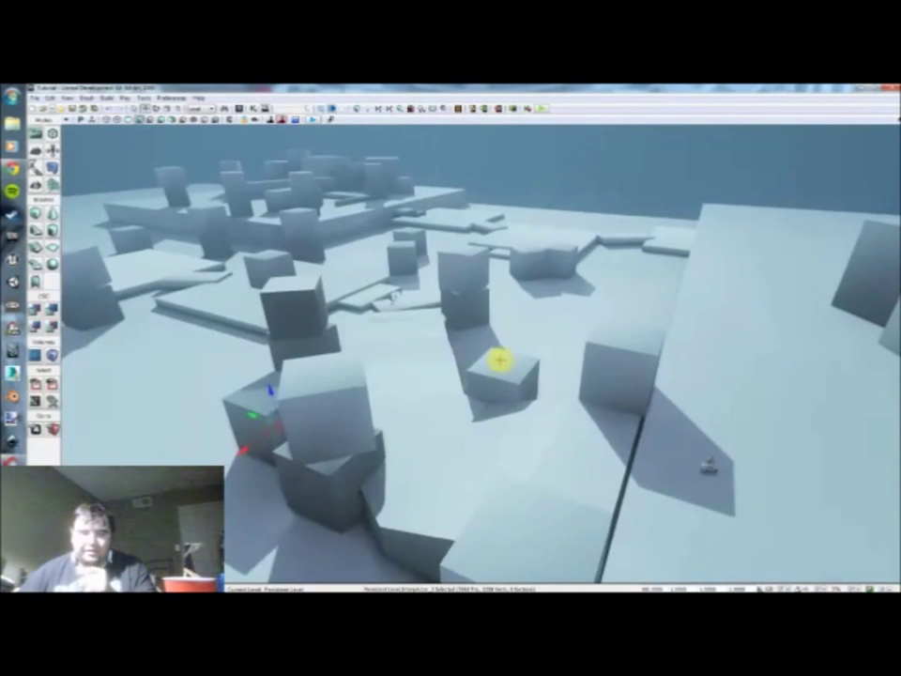
right_click_drag(507, 376, 498, 405)
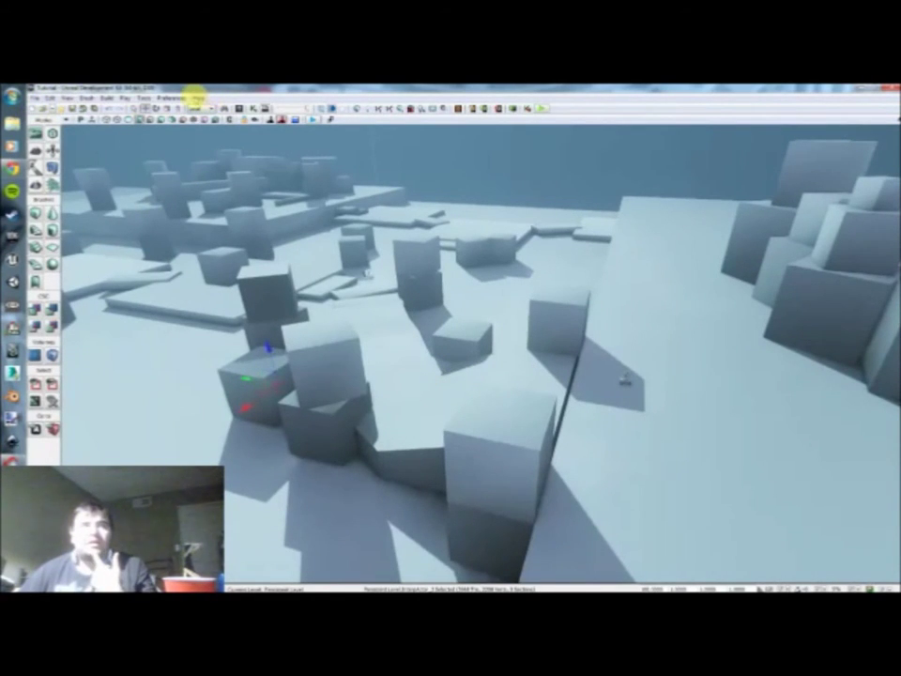
left_click(195, 96)
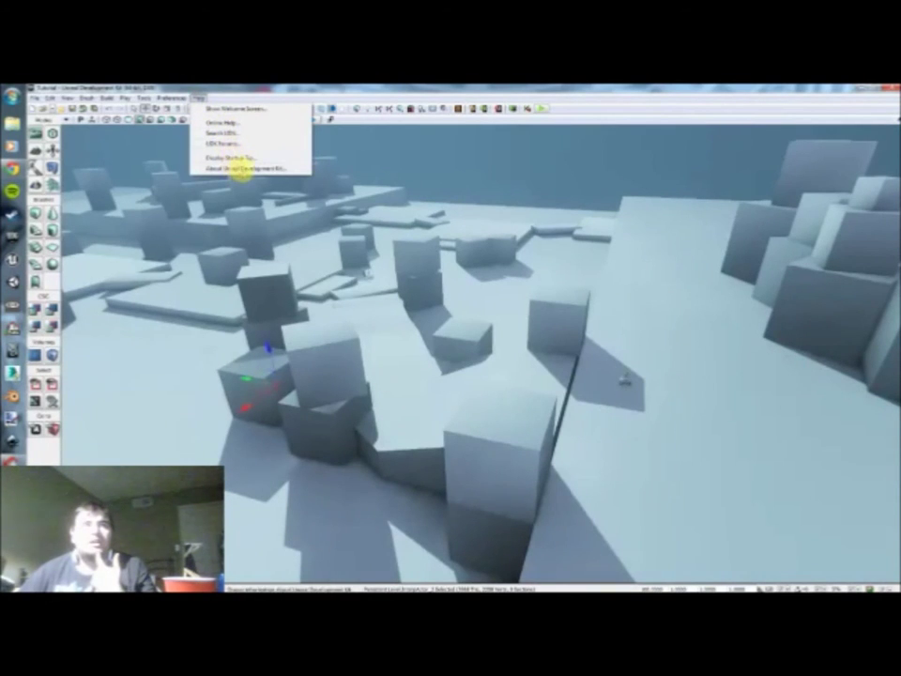
left_click(237, 168)
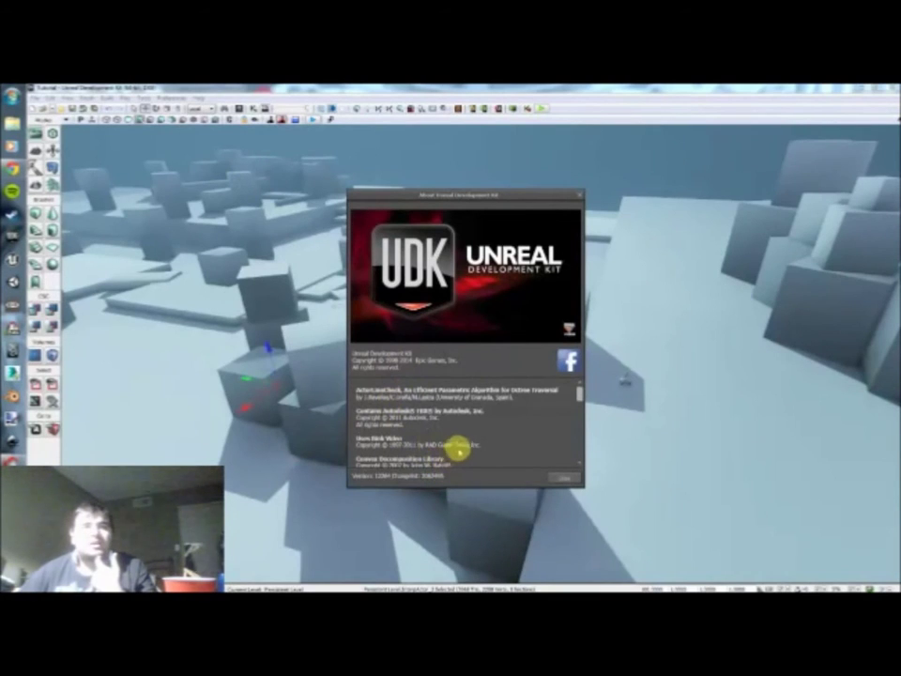
scroll(466, 439, "down", 10)
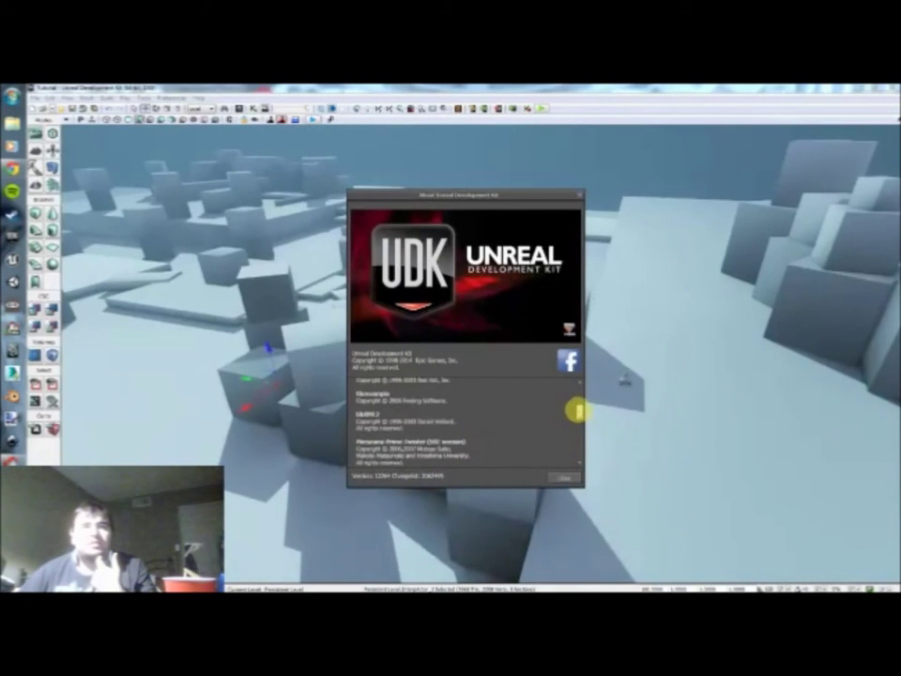
scroll(576, 450, "down", 10)
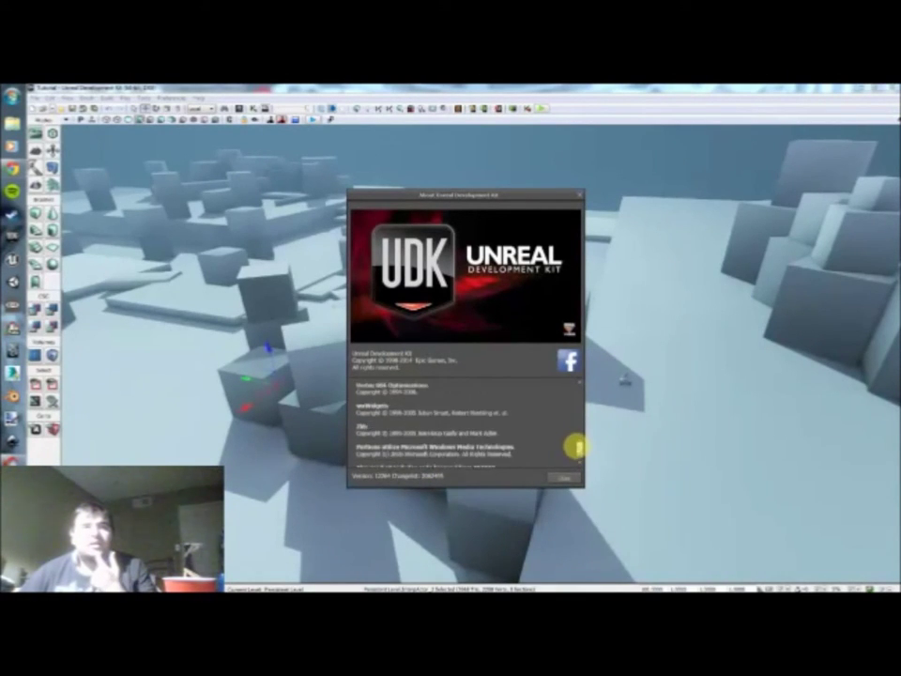
left_click_drag(577, 456, 575, 392)
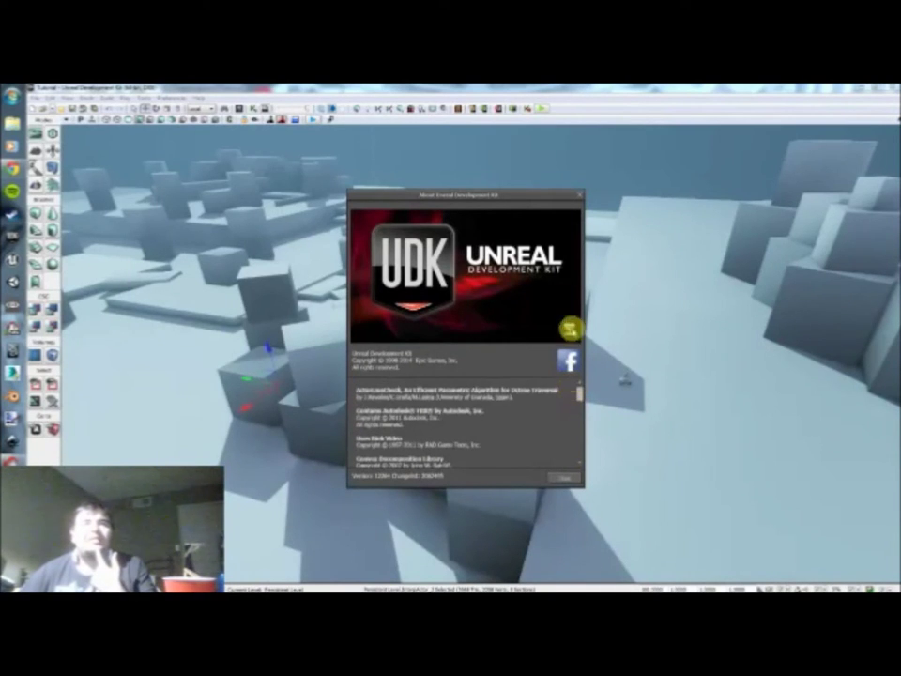
left_click(578, 194)
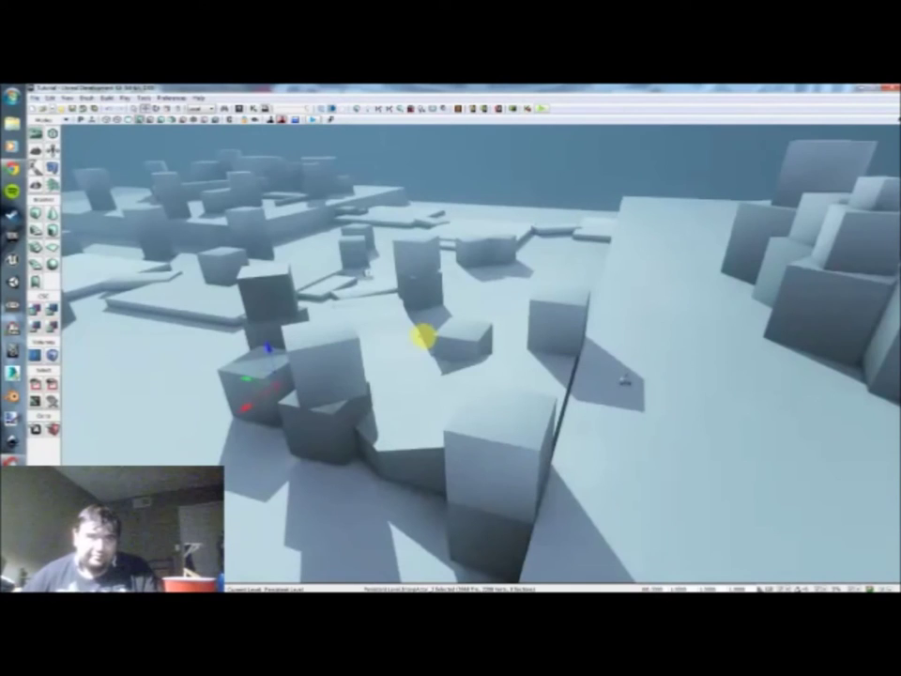
Examine the Default Game Type and Game Type for PIE settings in the World Info properties, and close them
key("w")
mouse_move(470, 341)
right_mouse_down()
mouse_move(478, 354)
mouse_move(473, 339)
right_mouse_up()
mouse_move(474, 338)
left_mouse_down()
mouse_move(489, 342)
mouse_move(481, 334)
left_mouse_up()
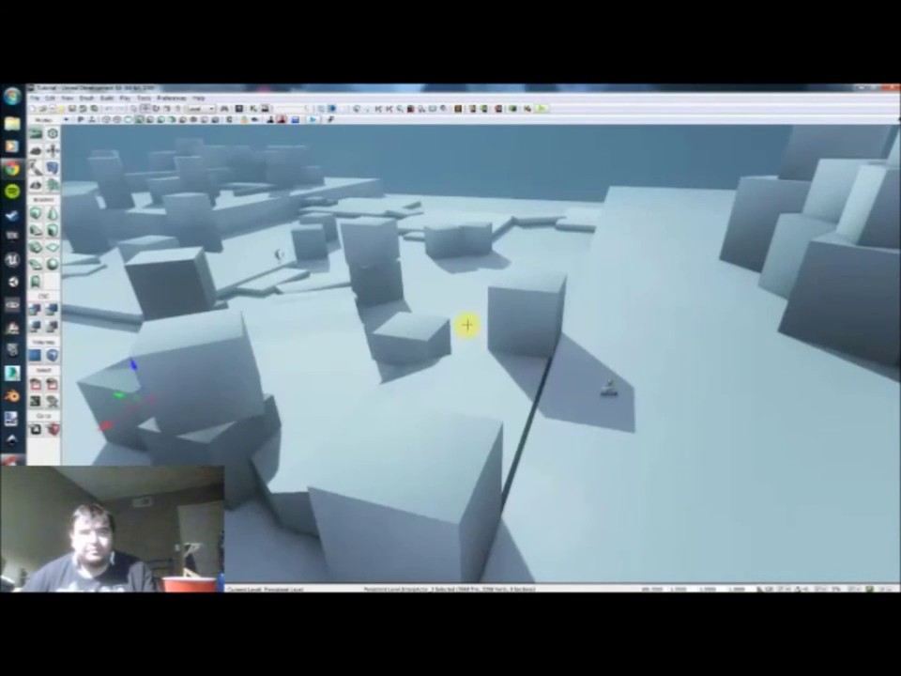
left_click_drag(488, 310, 447, 293)
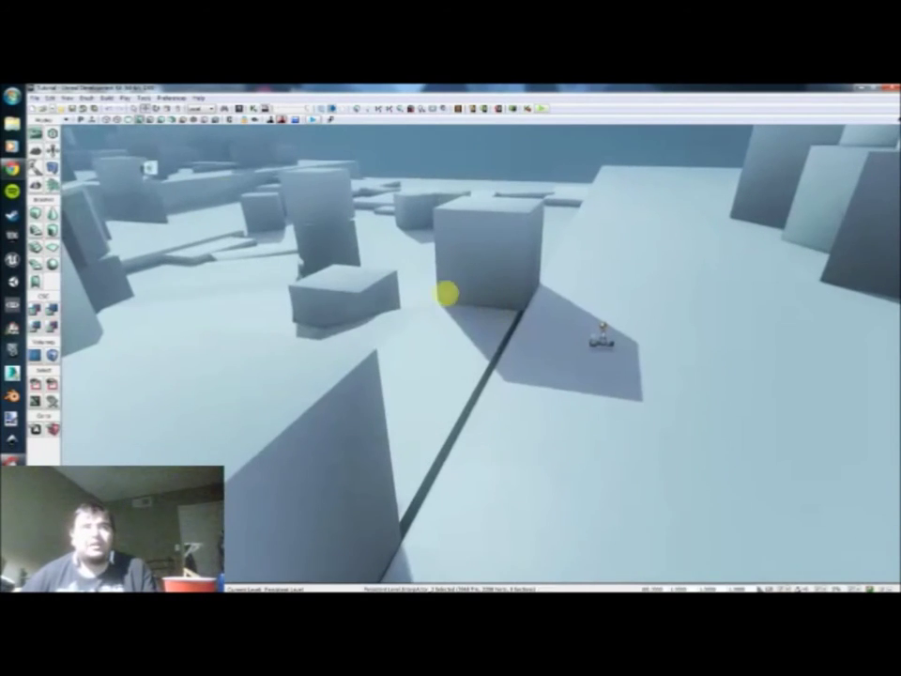
left_click(55, 98)
left_click(72, 132)
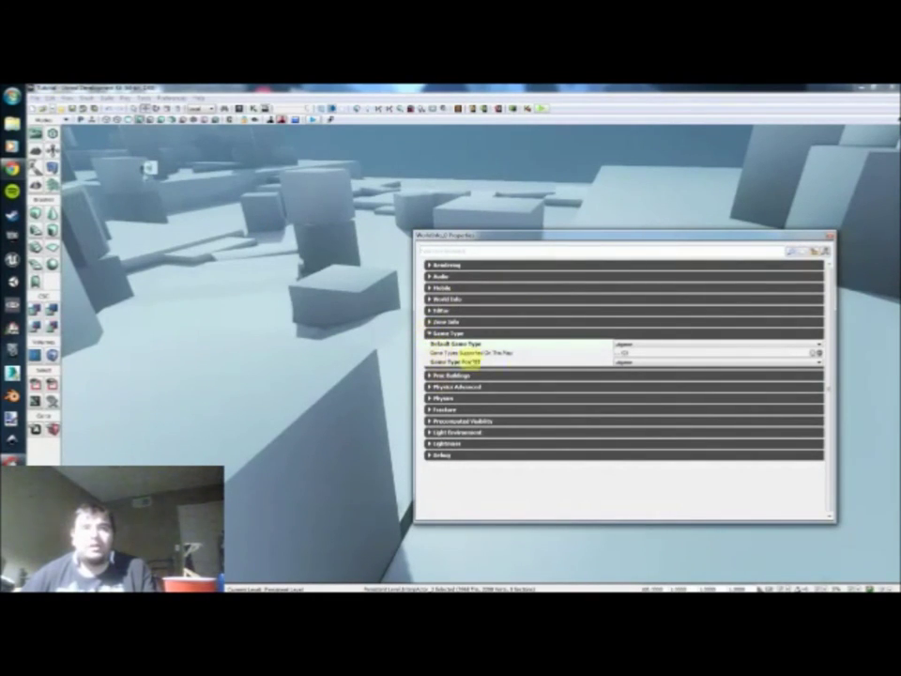
mouse_move(439, 366)
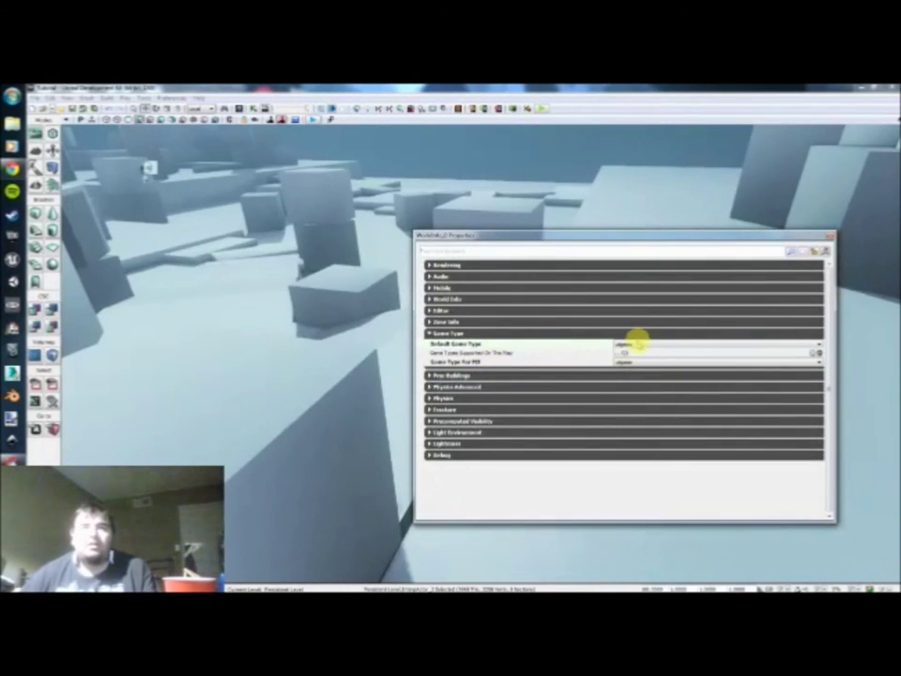
left_click(635, 344)
left_click(635, 344)
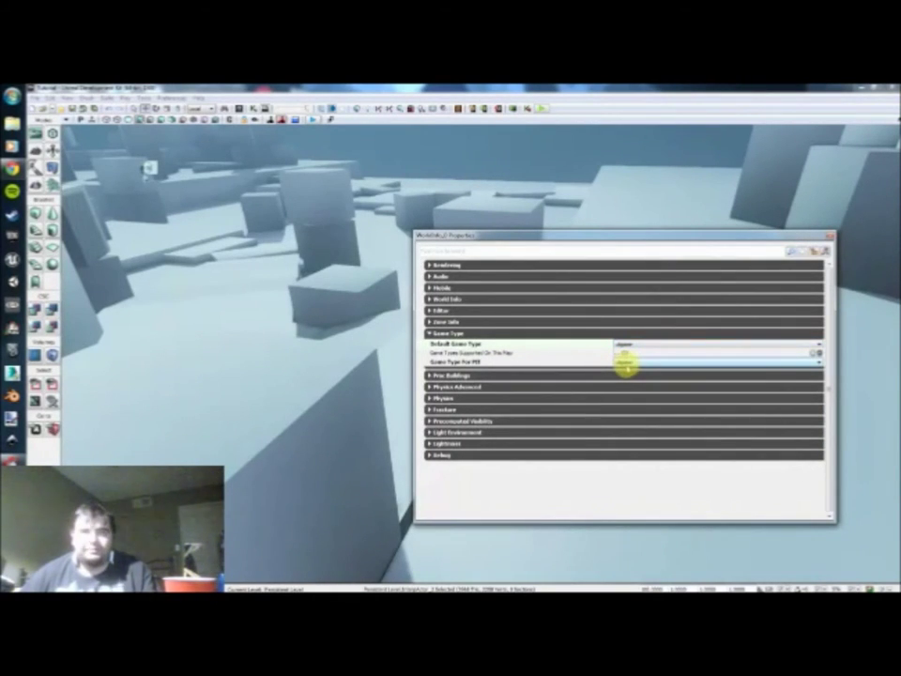
left_click(829, 235)
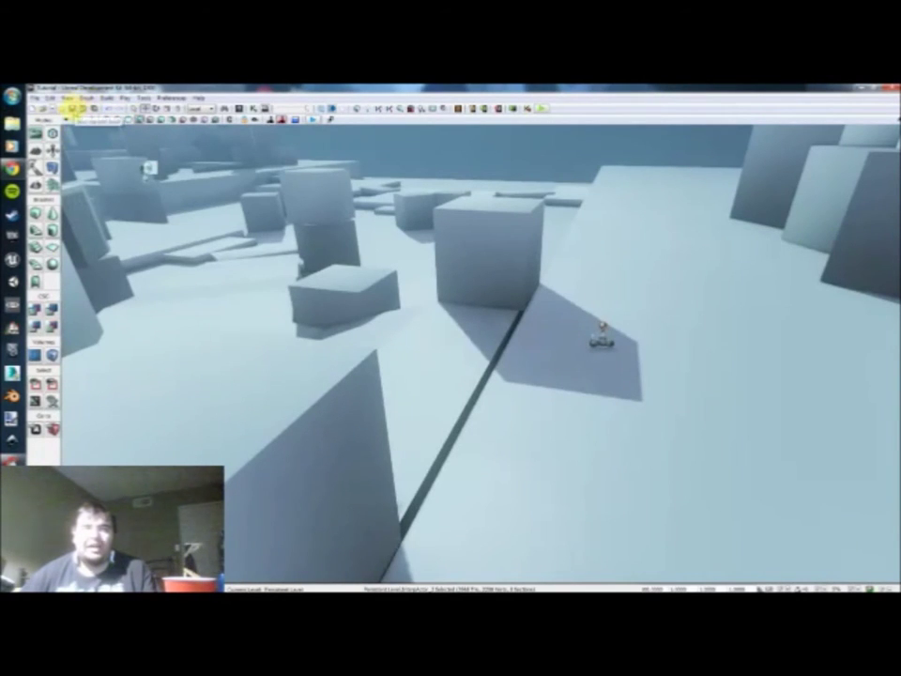
left_click_drag(396, 348, 397, 349)
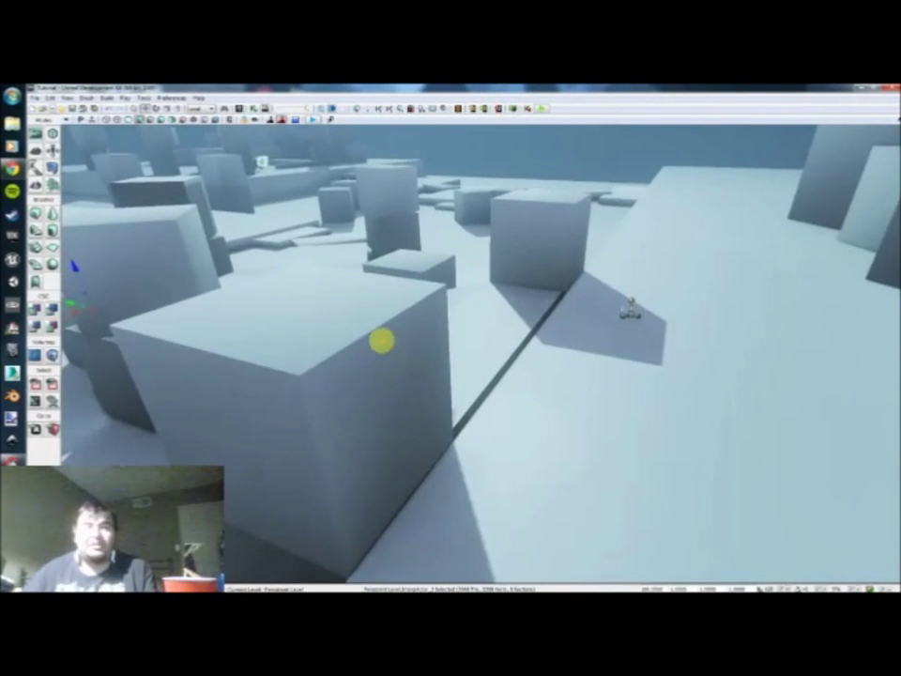
right_click_drag(436, 339, 429, 330)
mouse_move(429, 329)
left_mouse_down()
mouse_move(430, 349)
mouse_move(430, 342)
left_mouse_up()
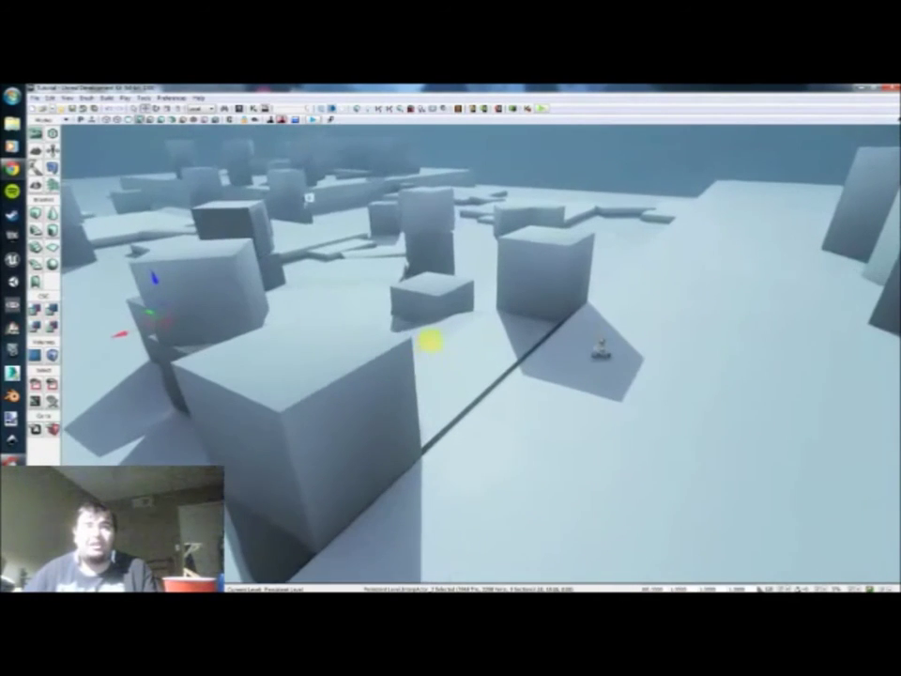
left_click_drag(401, 305, 458, 253)
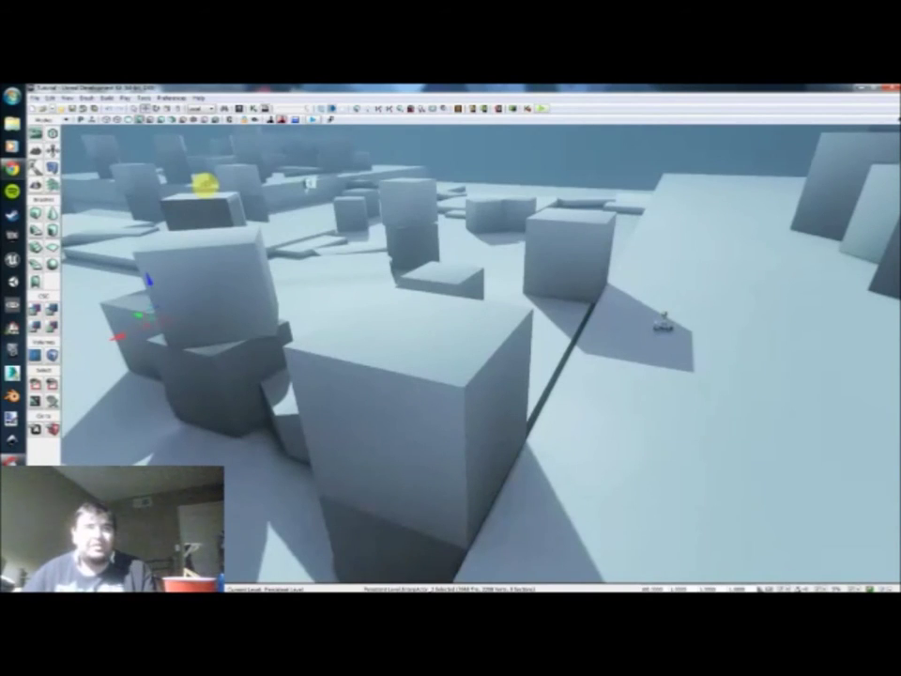
Select the player start actor standing in the shadow of the large block
left_click_drag(453, 320, 484, 300)
left_click(480, 381)
left_click_drag(541, 334, 493, 352)
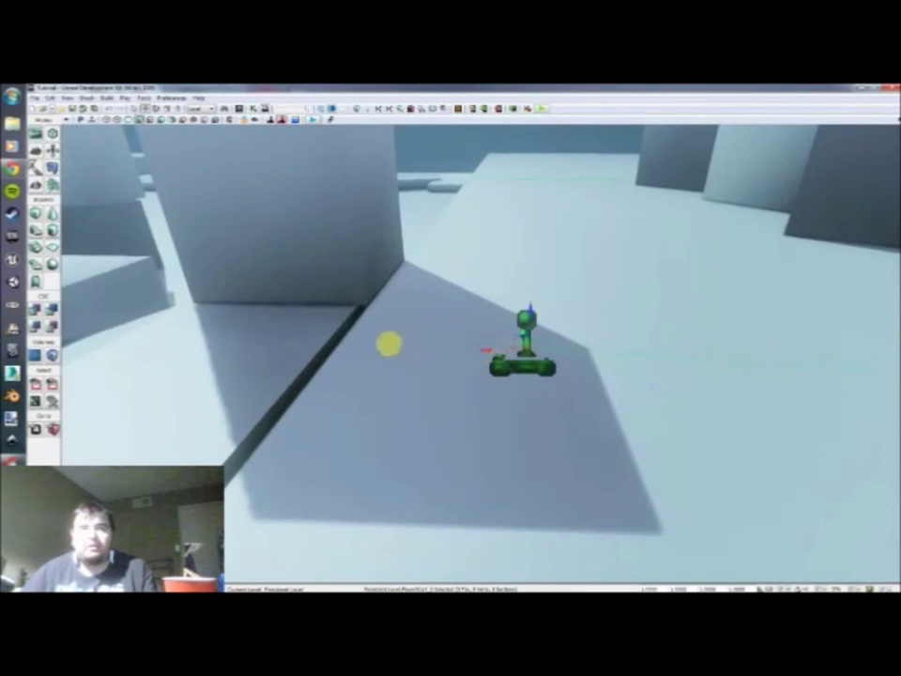
left_click_drag(423, 318, 422, 326)
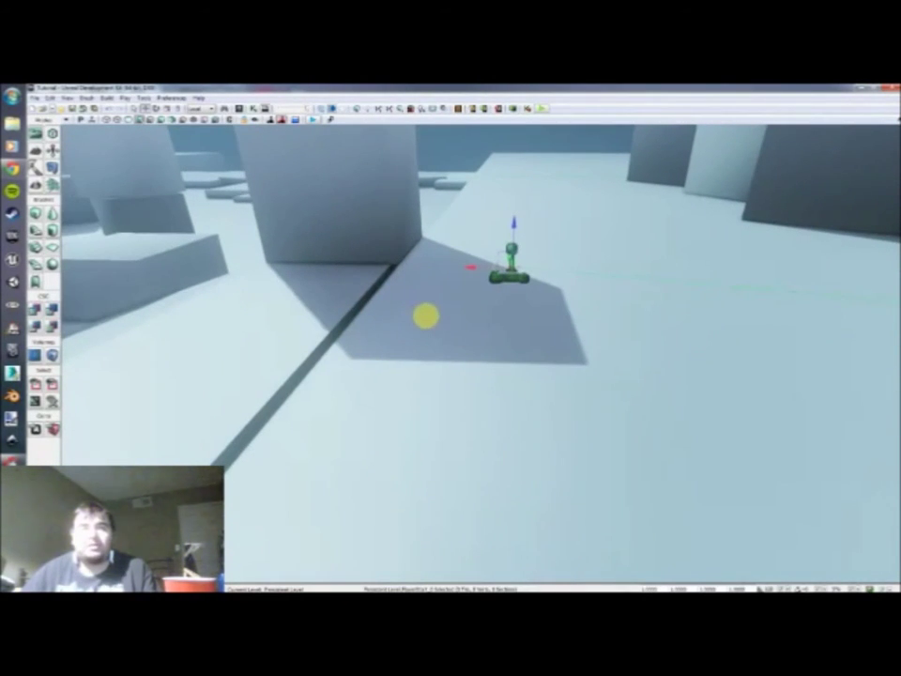
left_click_drag(425, 315, 428, 326)
left_click(457, 297)
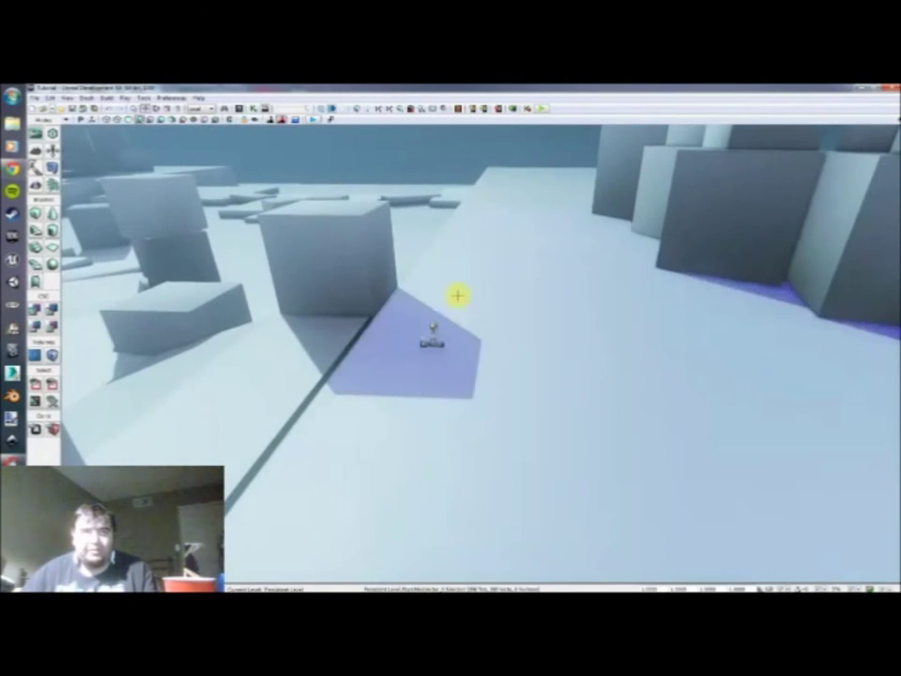
left_click(431, 343)
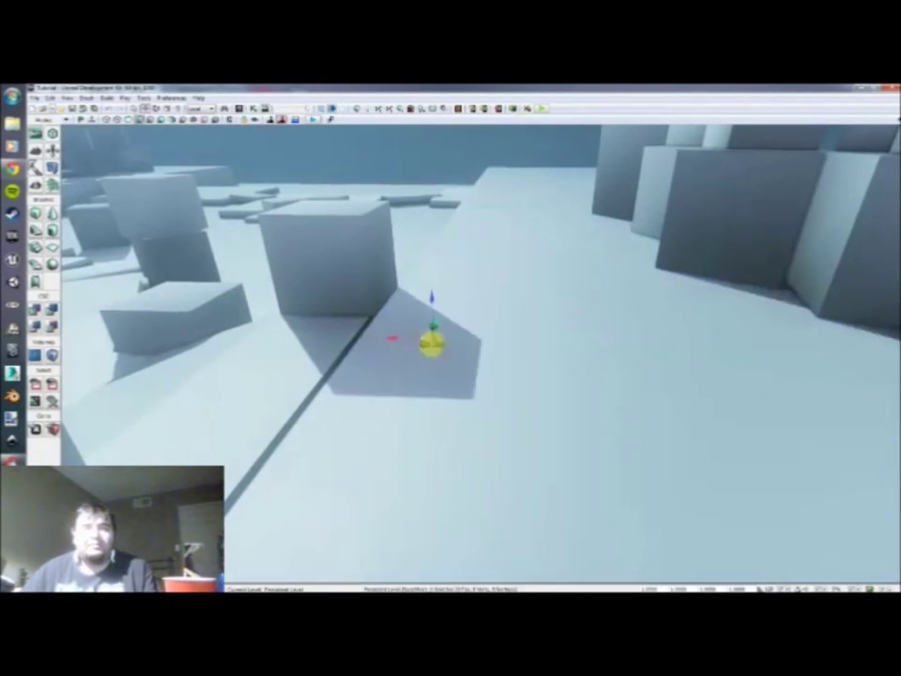
left_click_drag(463, 251, 448, 243)
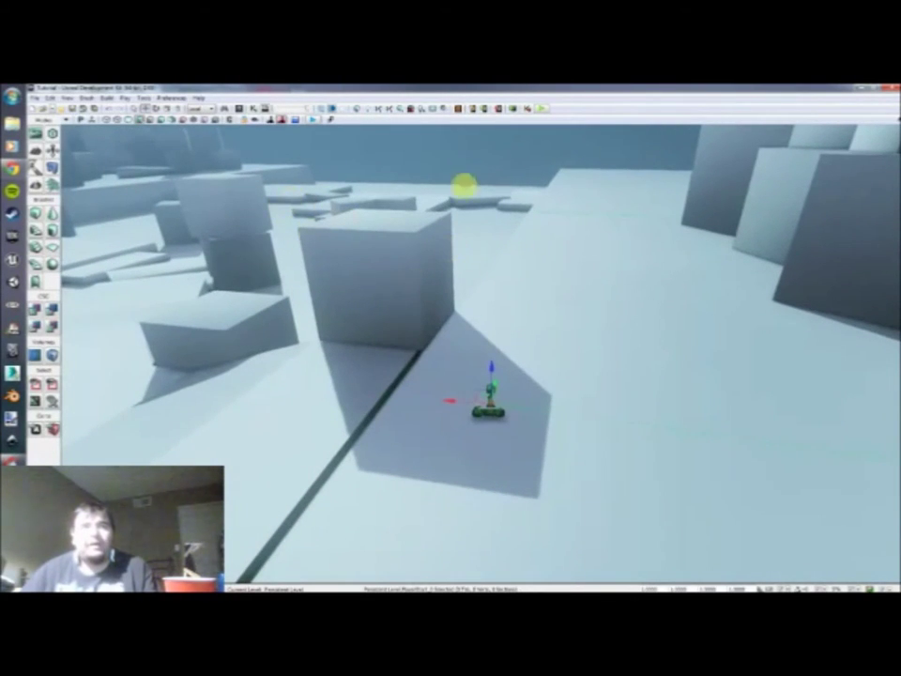
Start a play-in-editor preview of the level and walk around among the blocks in first person
left_click(538, 108)
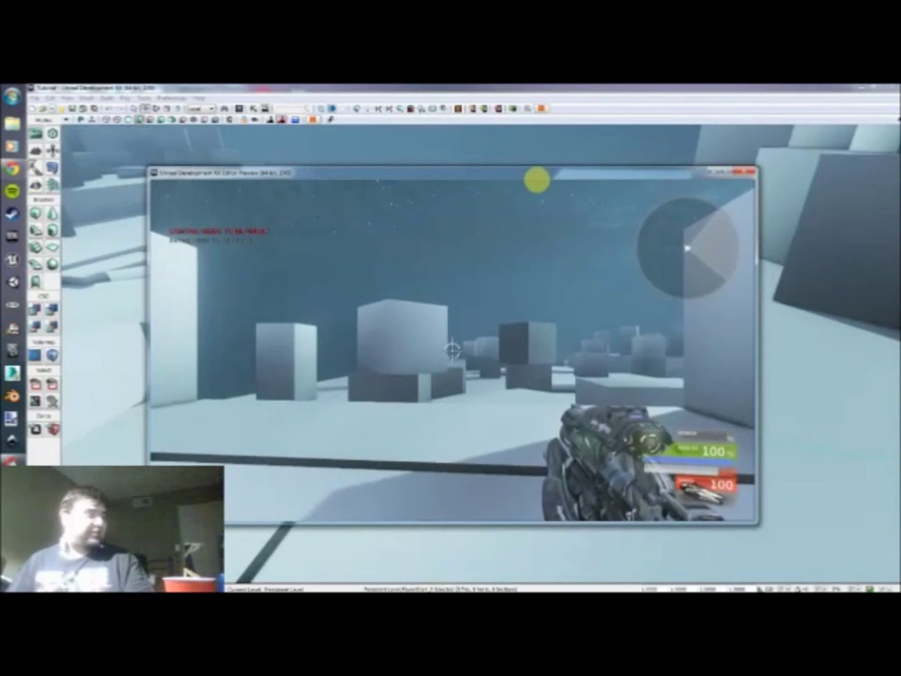
key("w")
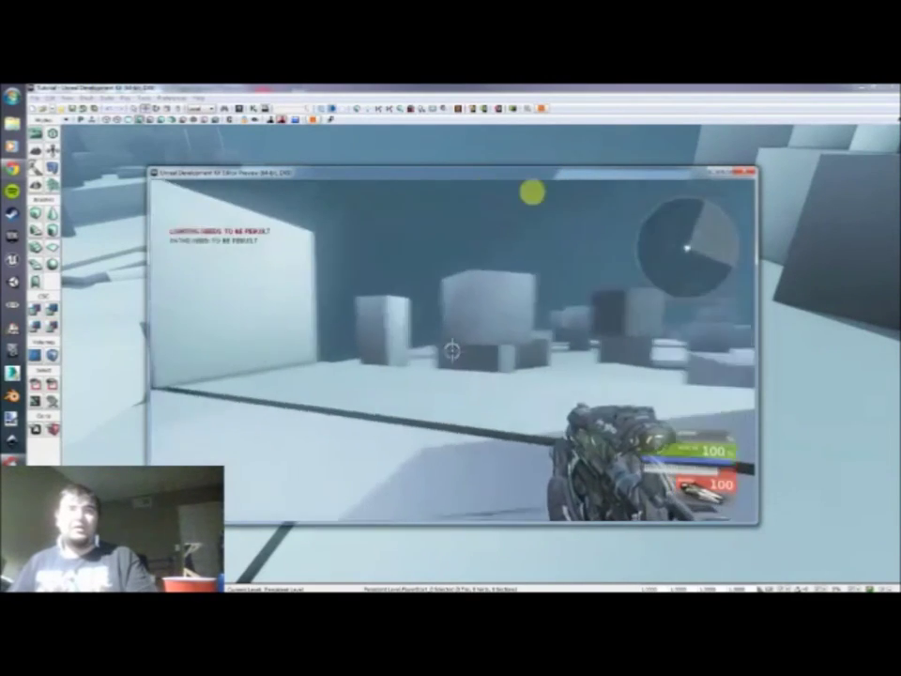
key("w")
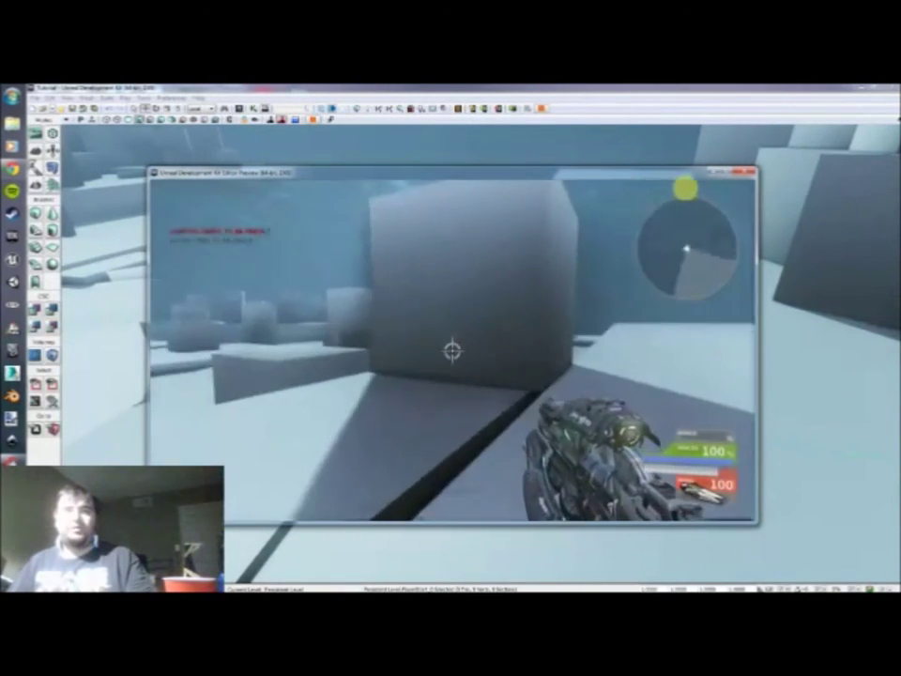
key("w")
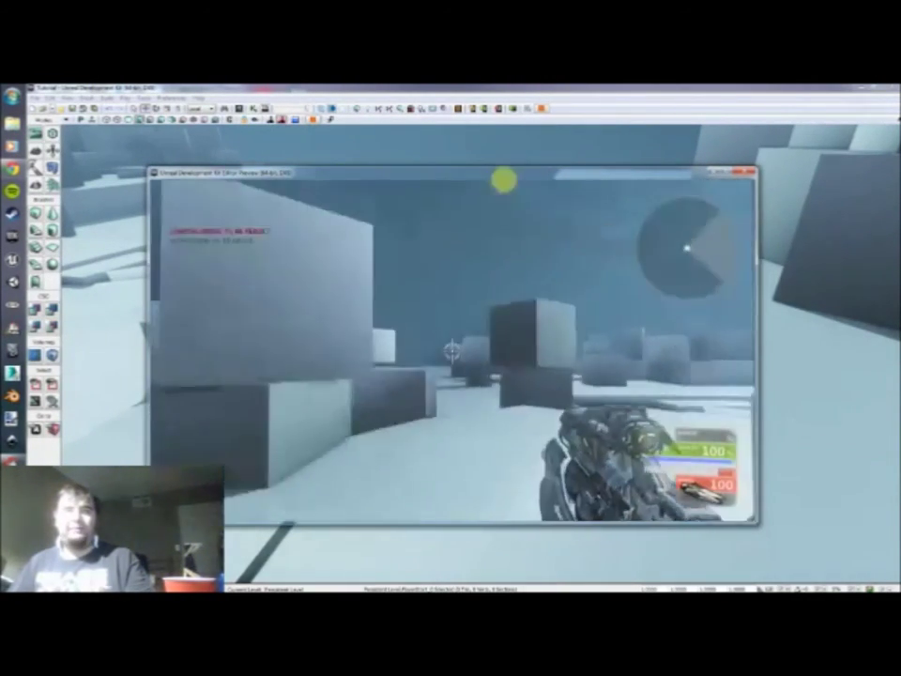
key("w")
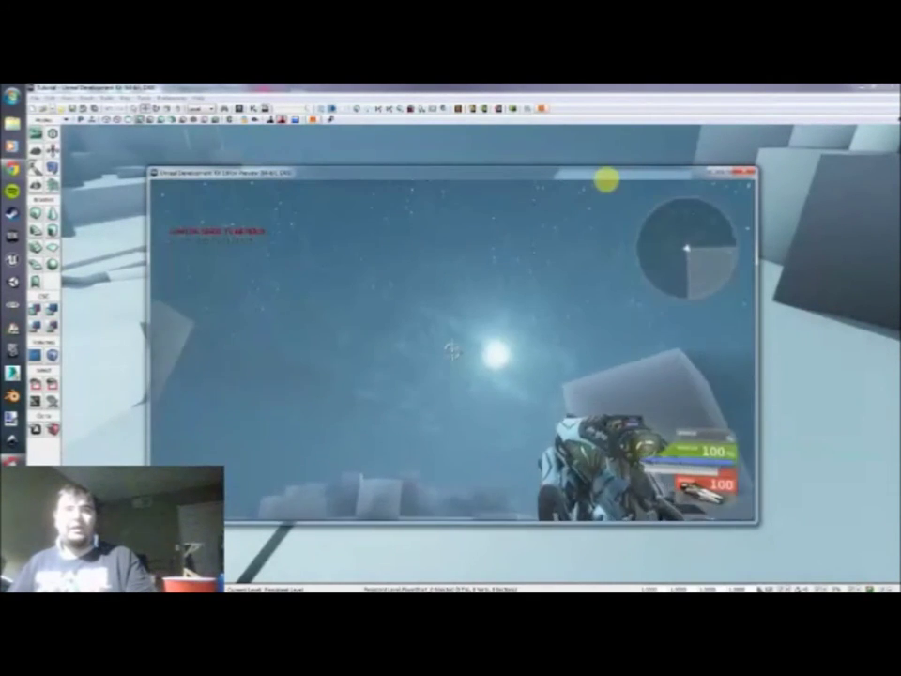
key("s")
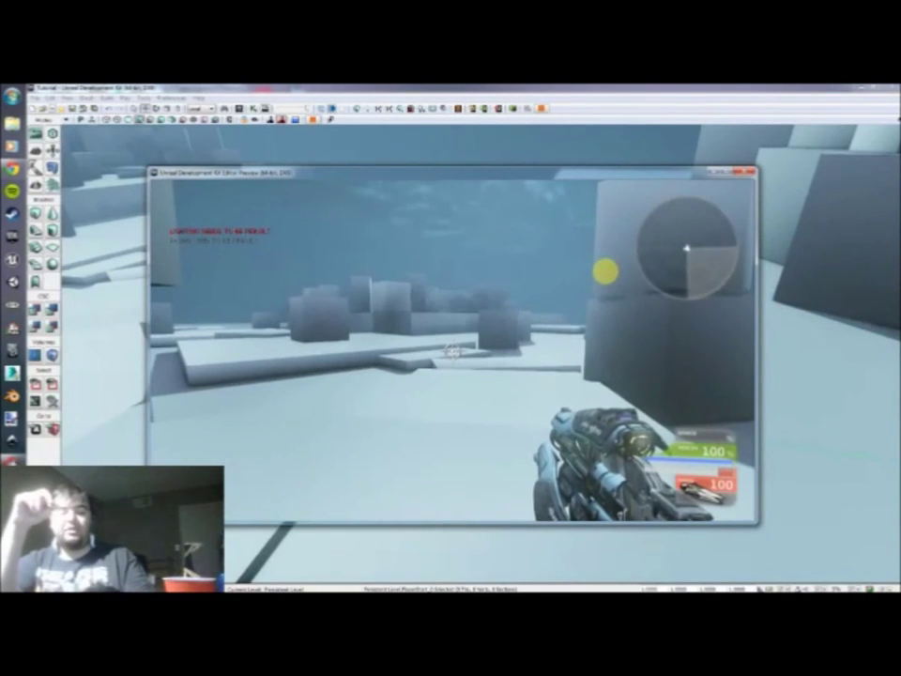
Open the in-game console and run the command that switches the preview to a third-person camera
key("Tab")
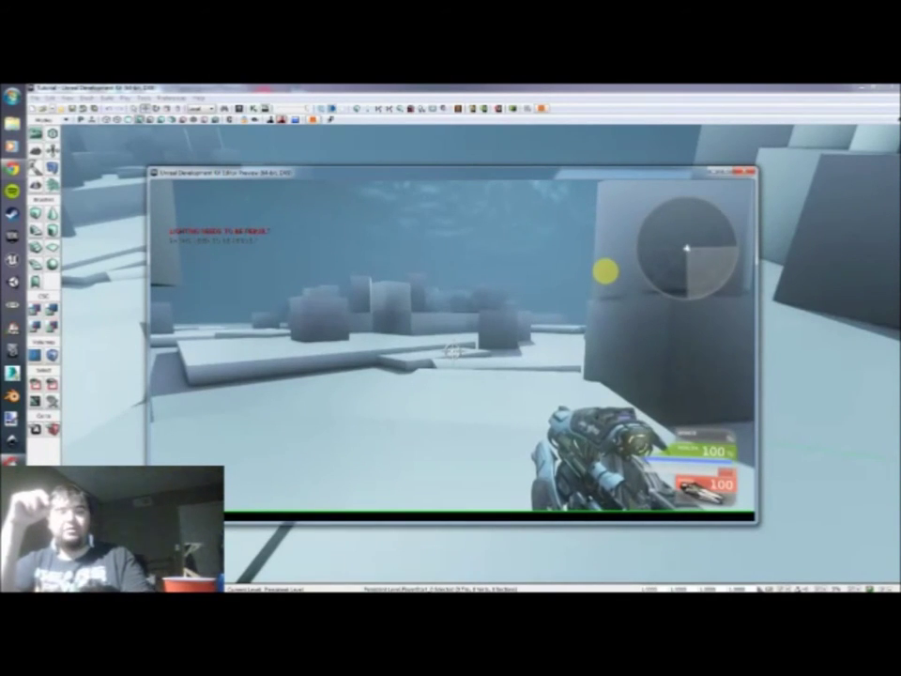
key("grave")
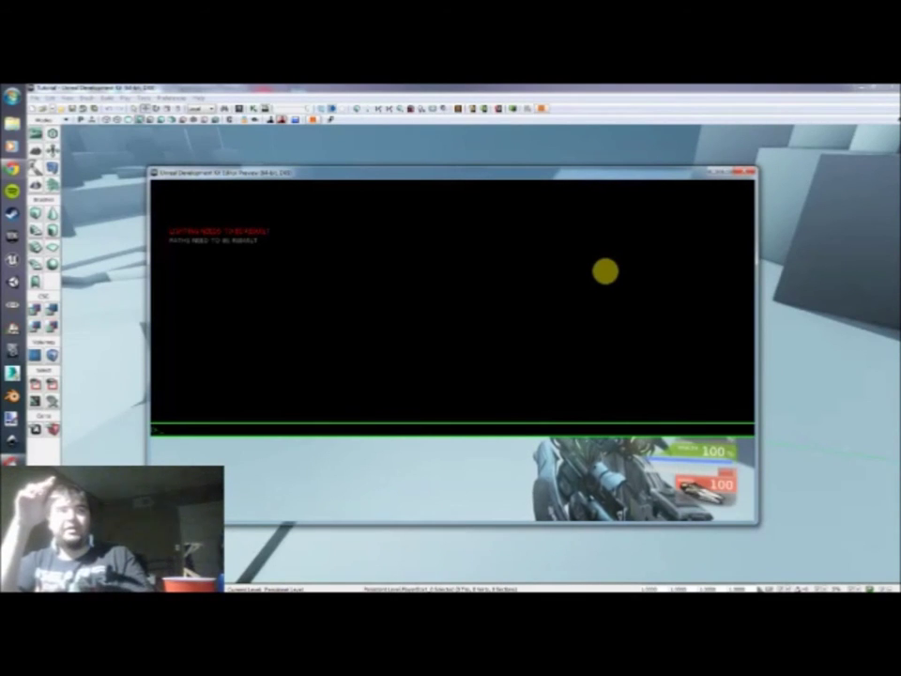
key("grave")
key("Tab")
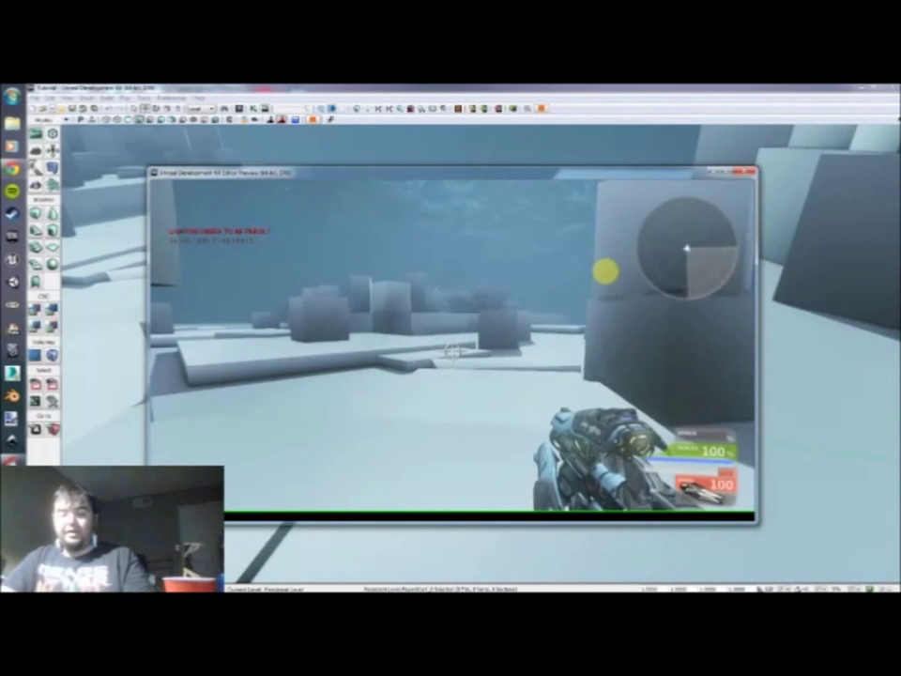
key("Return")
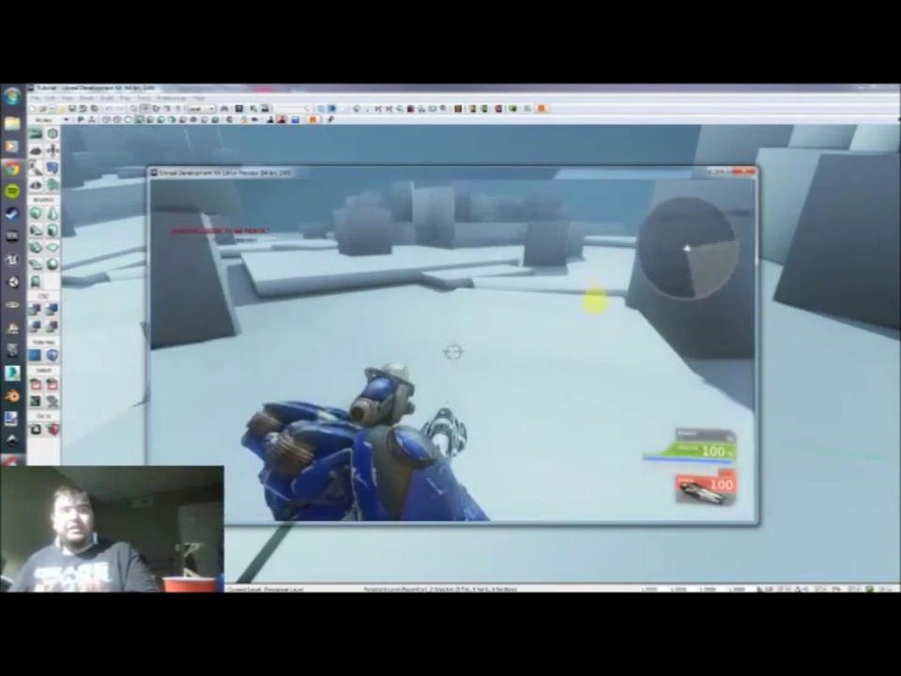
Walk the character through the level in third person to examine the camera behind it
key("w")
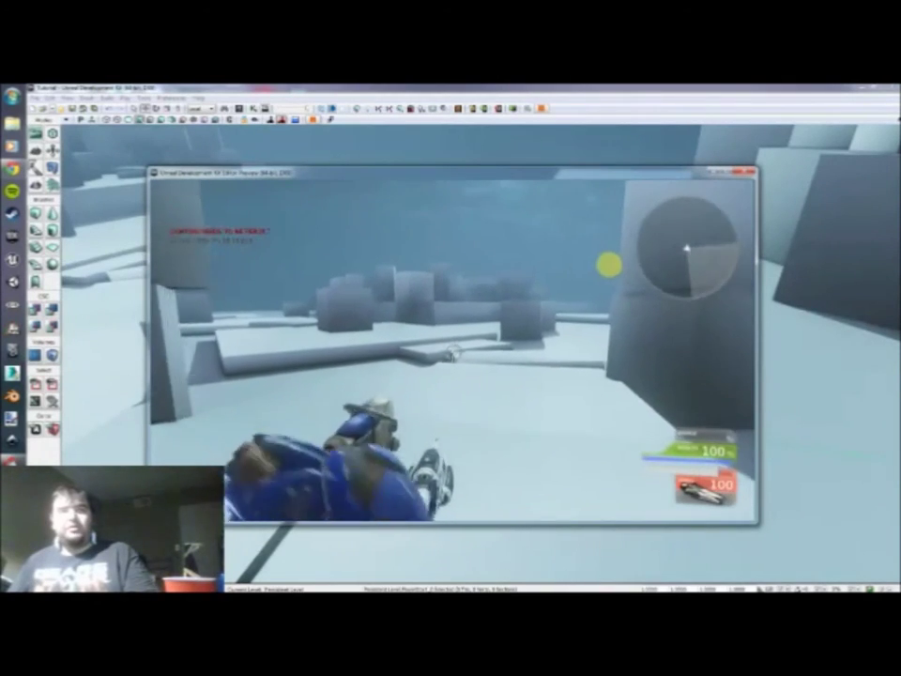
key("w")
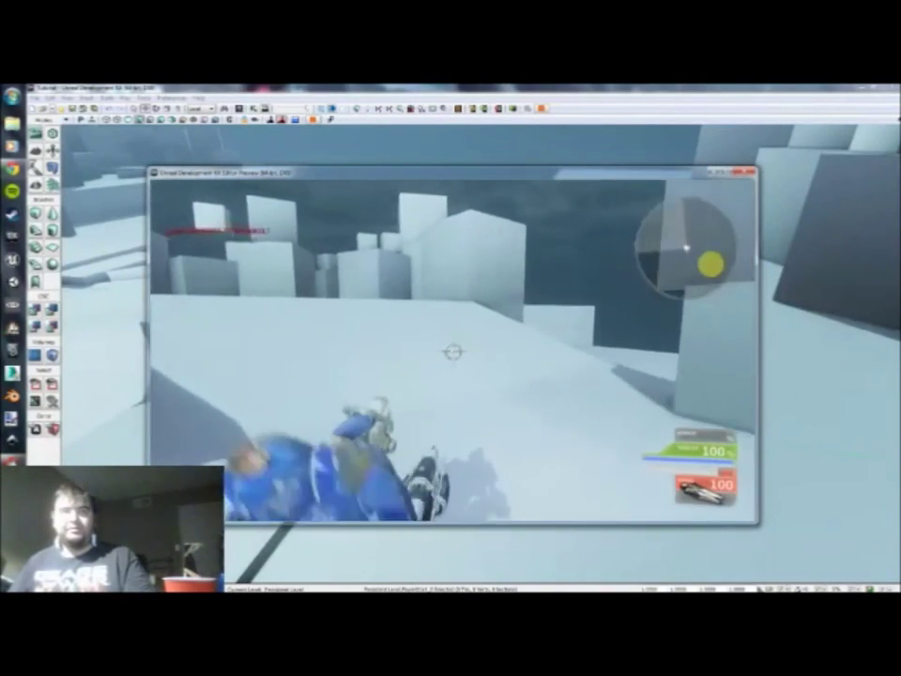
key("w")
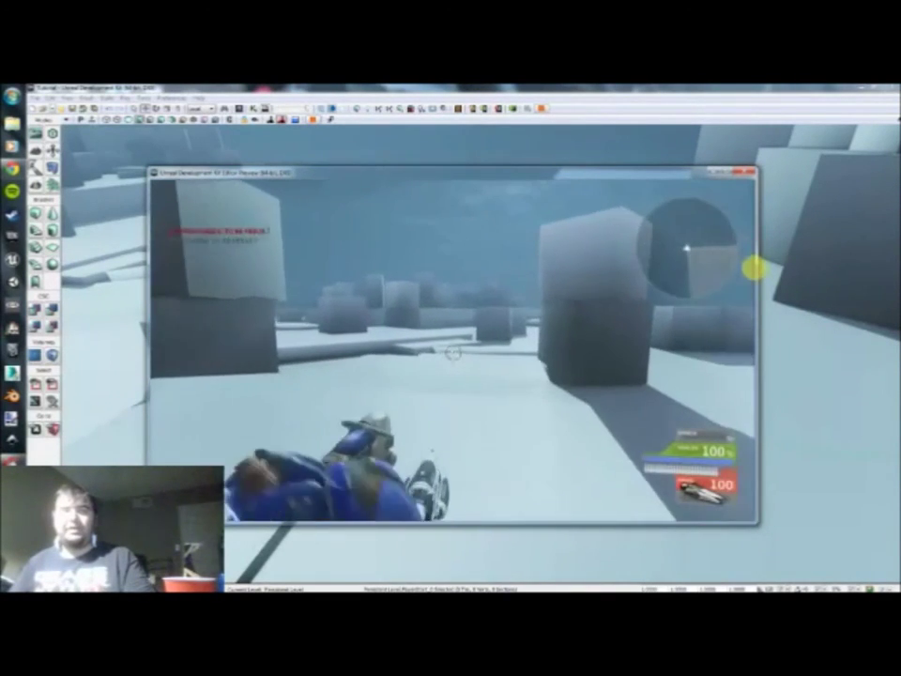
Stop the play preview and add a Level Loaded event to the level's Kismet sequence
key("Escape")
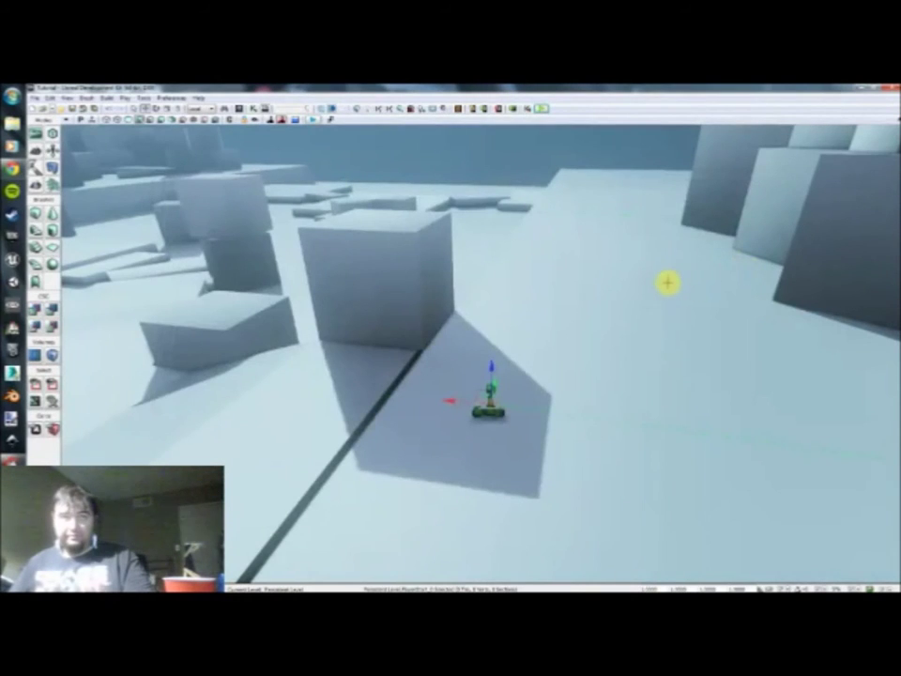
left_click_drag(660, 283, 613, 278)
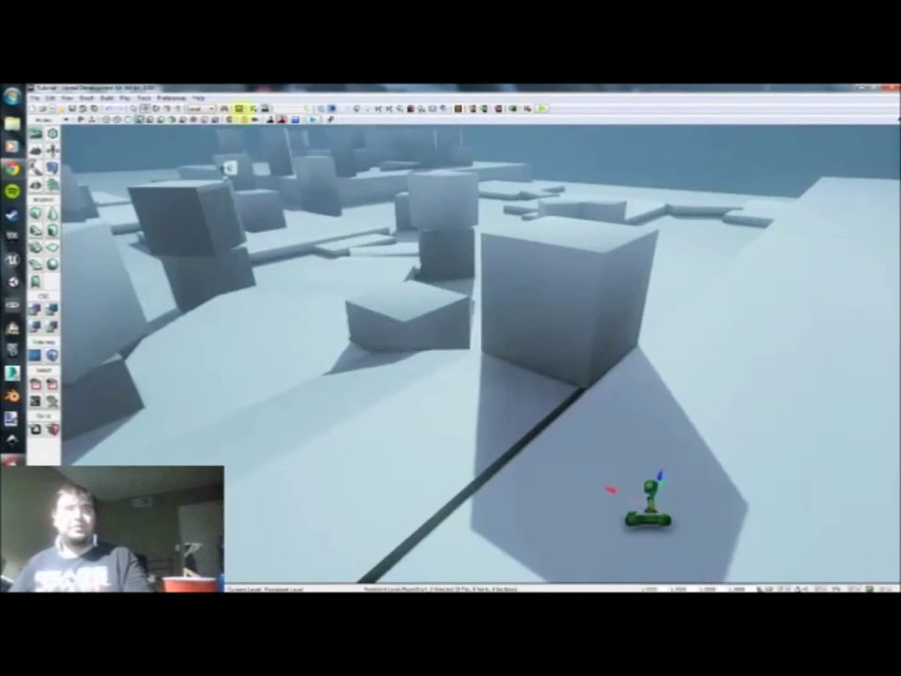
left_click(241, 109)
right_click(316, 196)
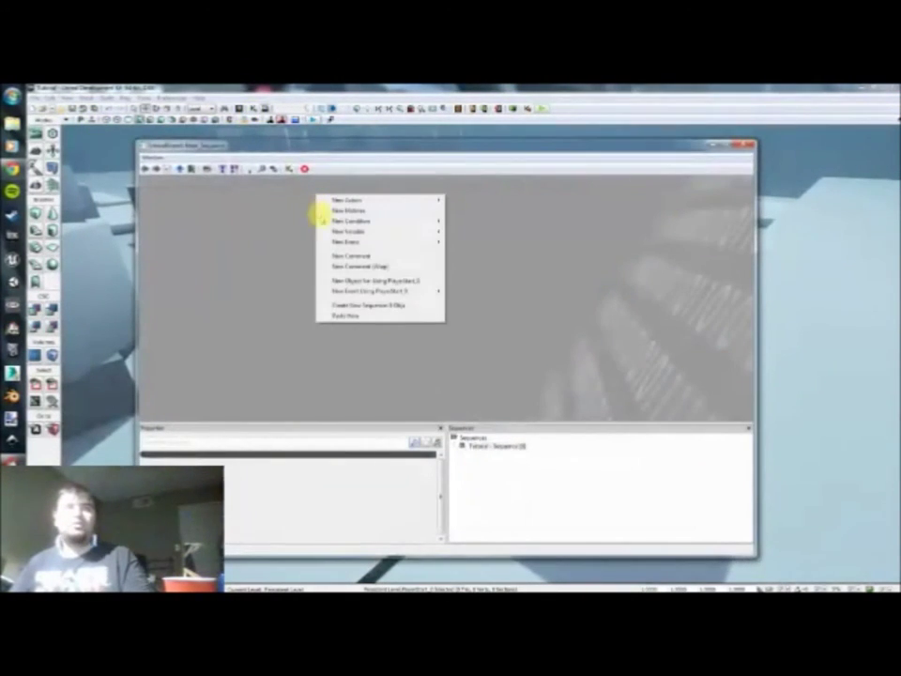
mouse_move(395, 242)
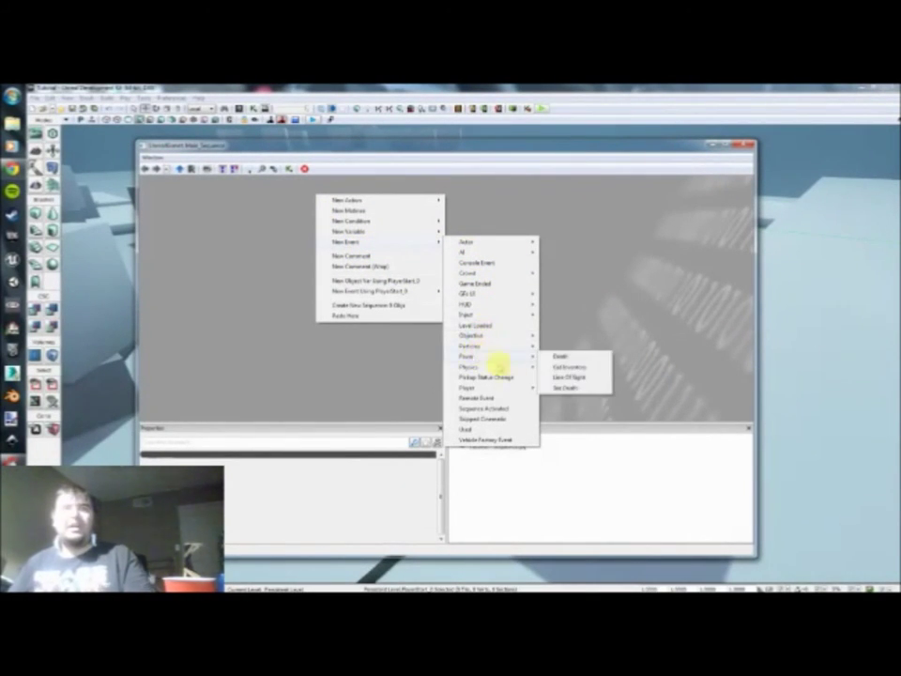
mouse_move(495, 388)
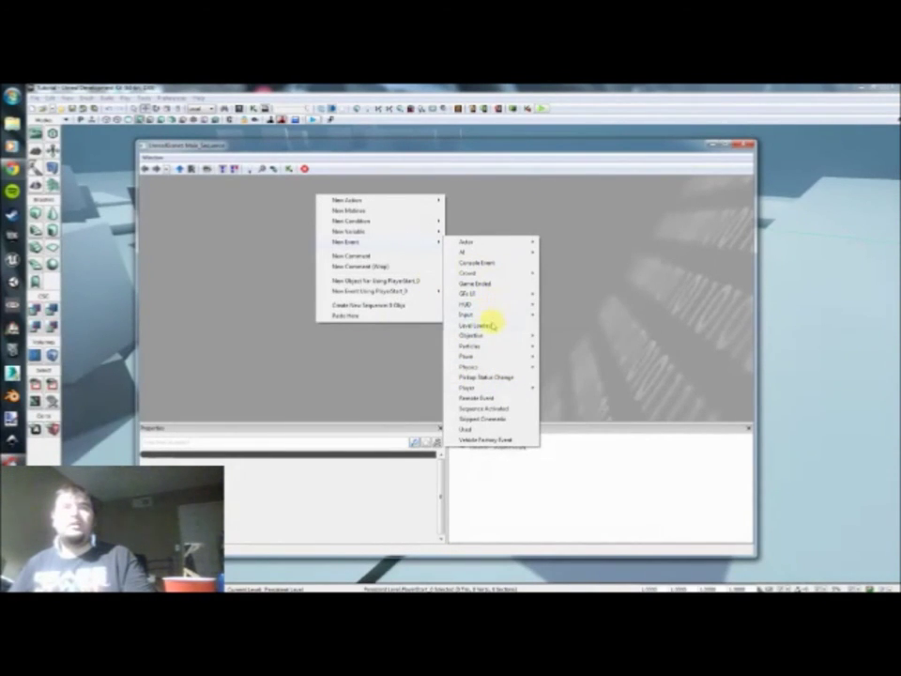
left_click(477, 324)
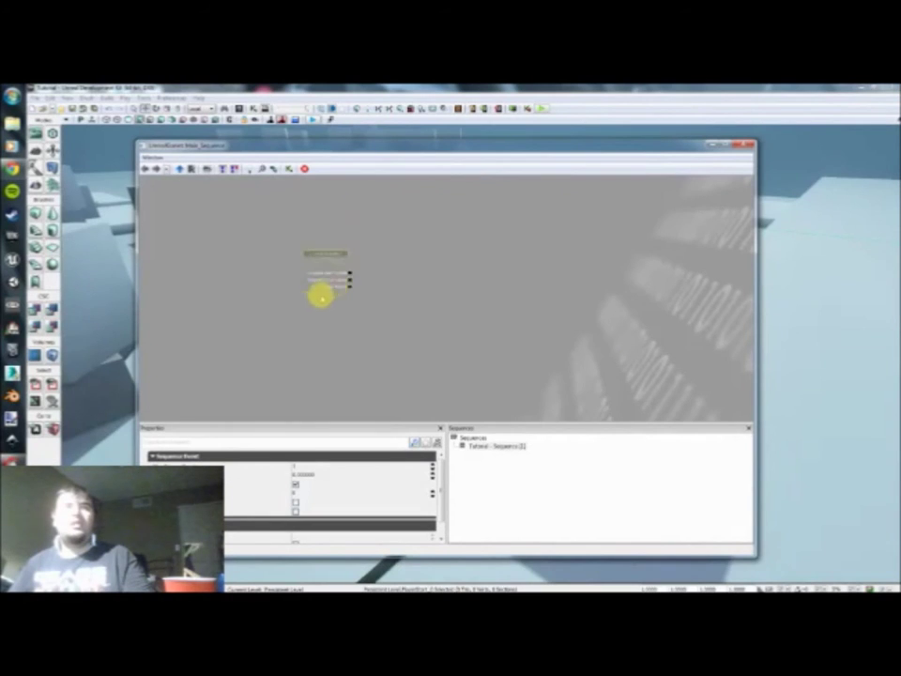
scroll(321, 299, "up", 3)
left_click_drag(418, 298, 407, 317)
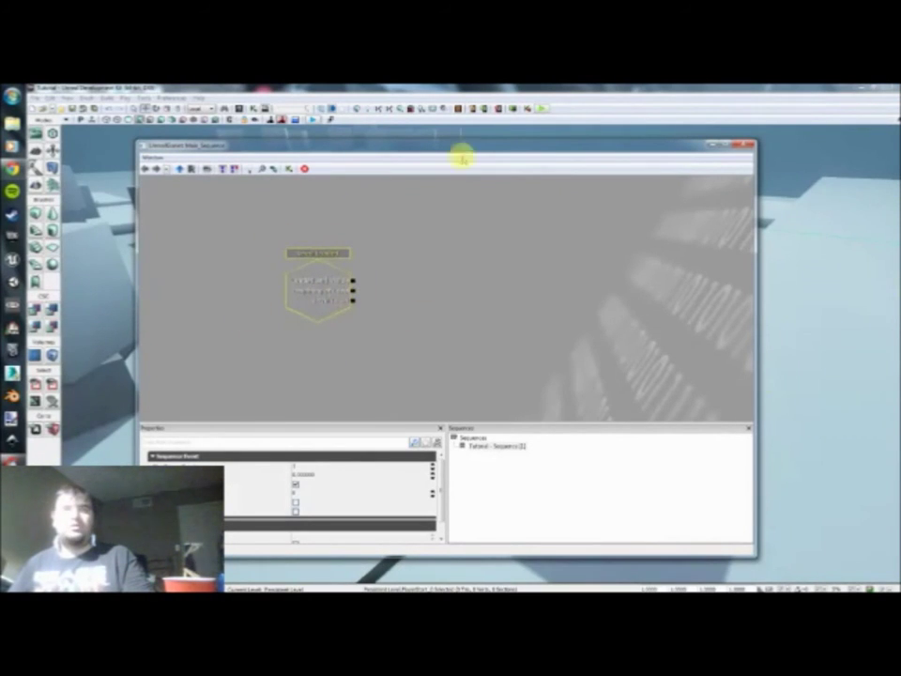
left_click_drag(379, 292, 363, 294)
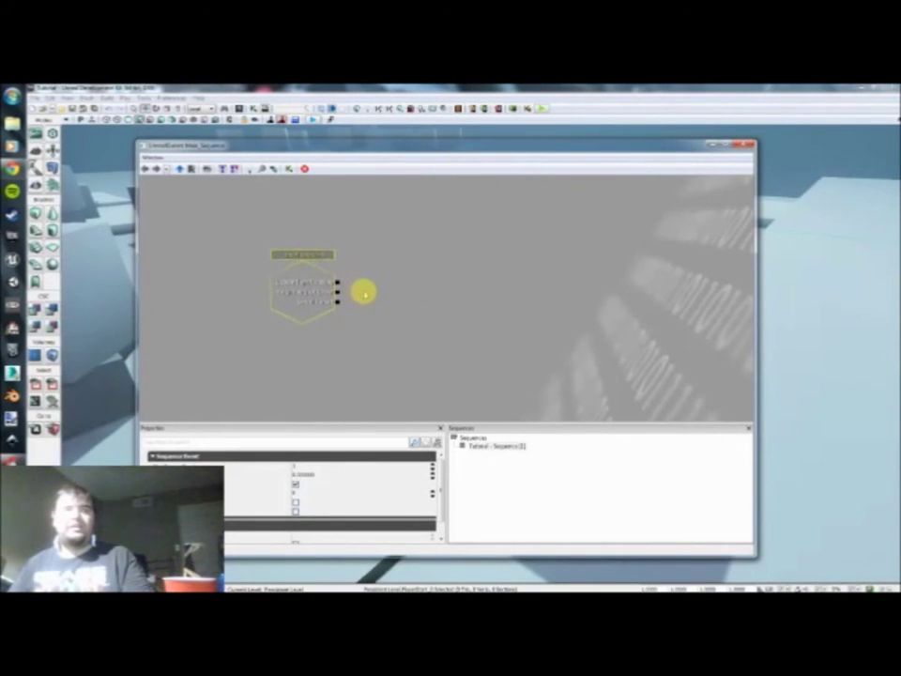
Add a Console Command action beside the Level Loaded event and wire the event's Beginning of Level output to the action's input
right_click(401, 272)
mouse_move(404, 278)
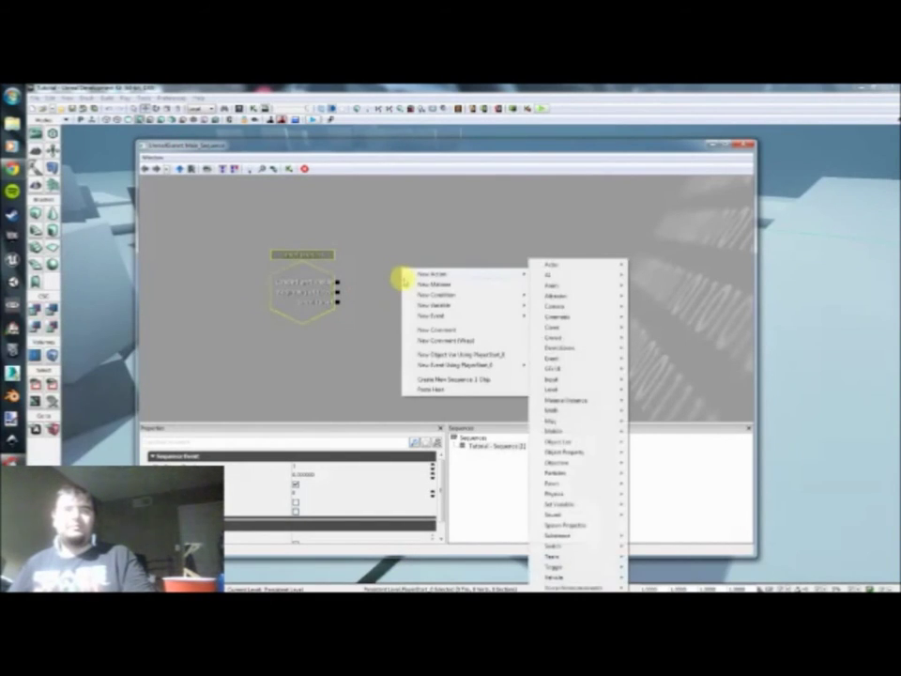
right_click(385, 274)
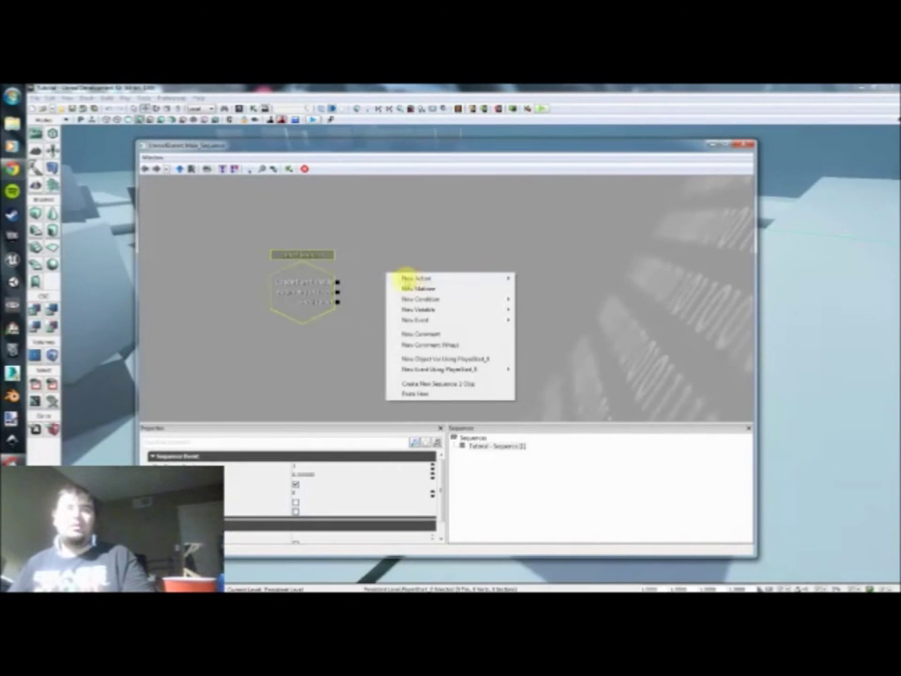
mouse_move(414, 278)
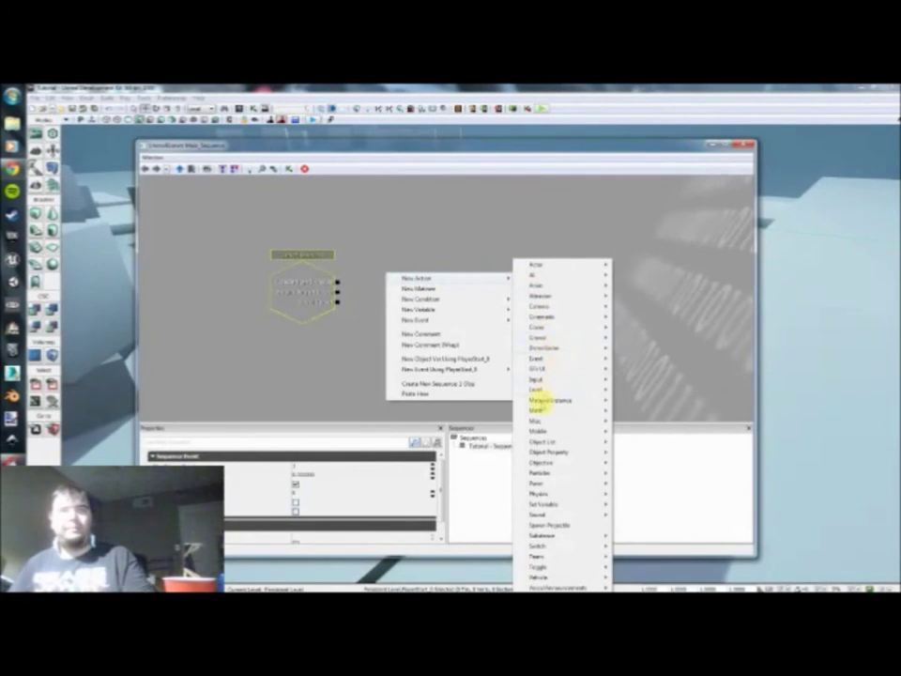
mouse_move(541, 422)
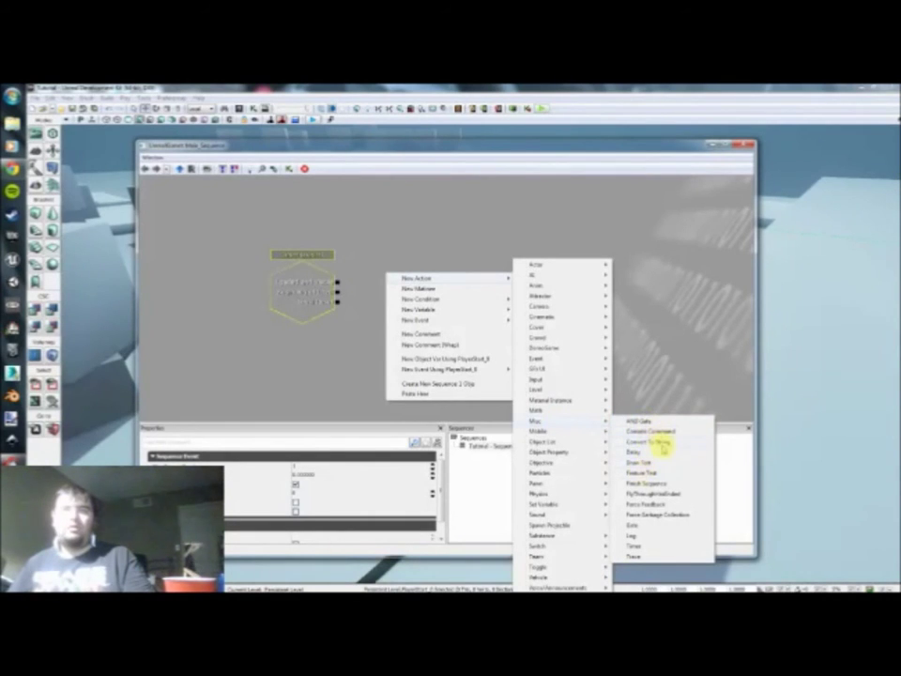
left_click(657, 428)
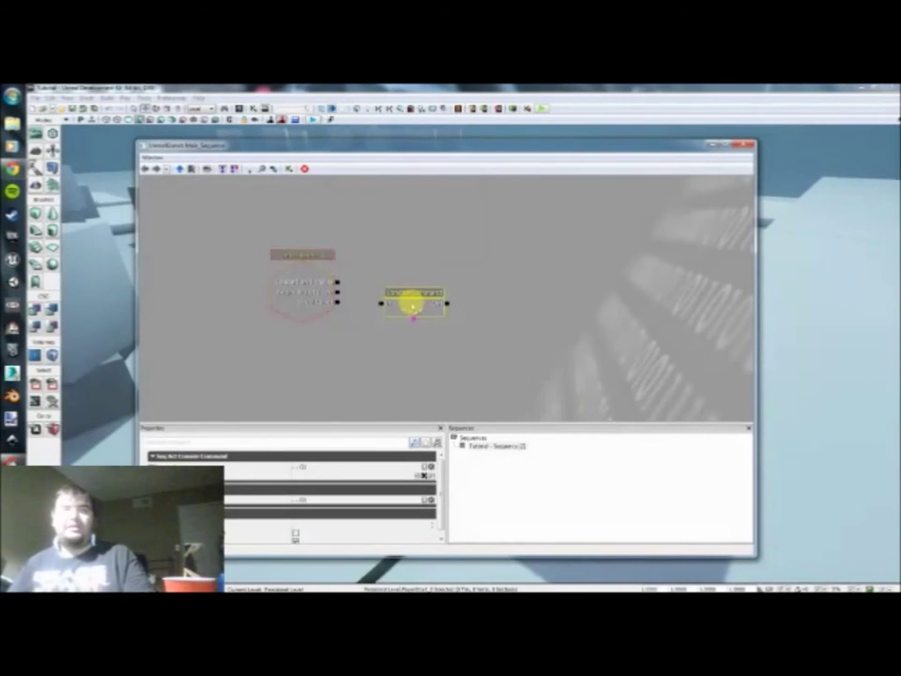
left_click_drag(413, 302, 443, 291)
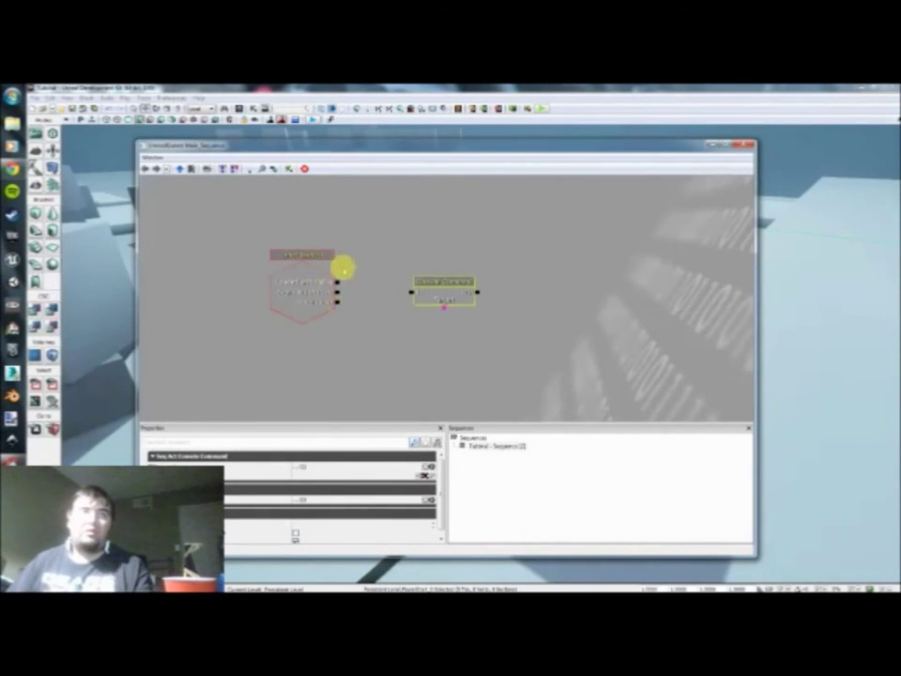
left_click_drag(337, 292, 404, 296)
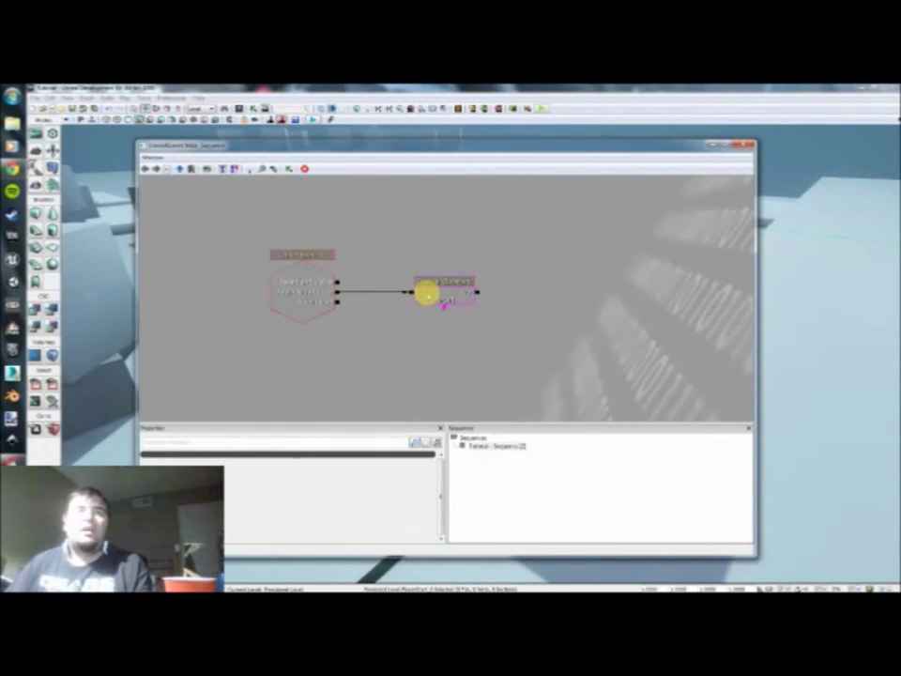
left_click(417, 294)
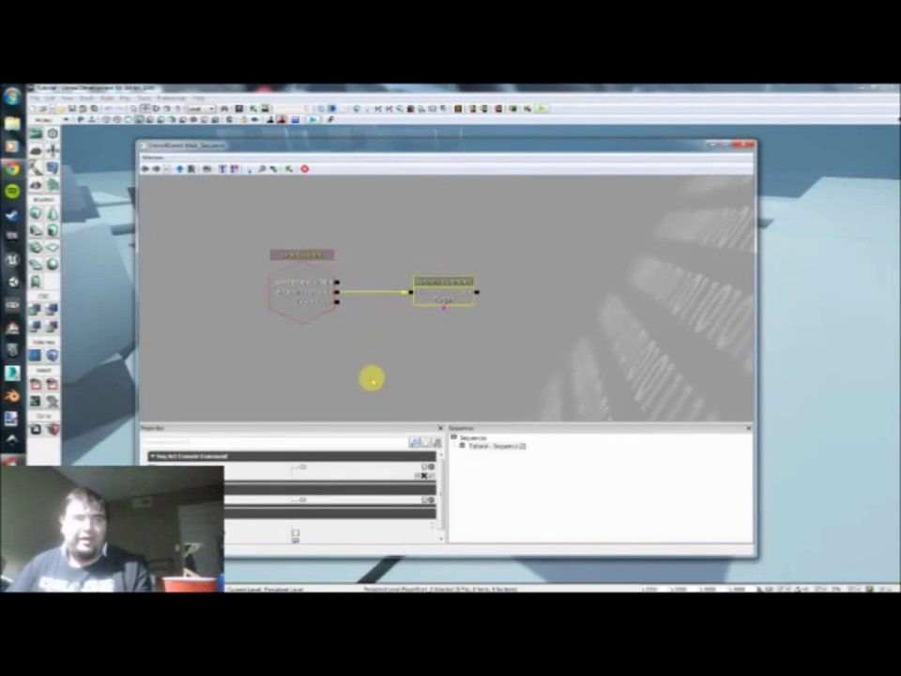
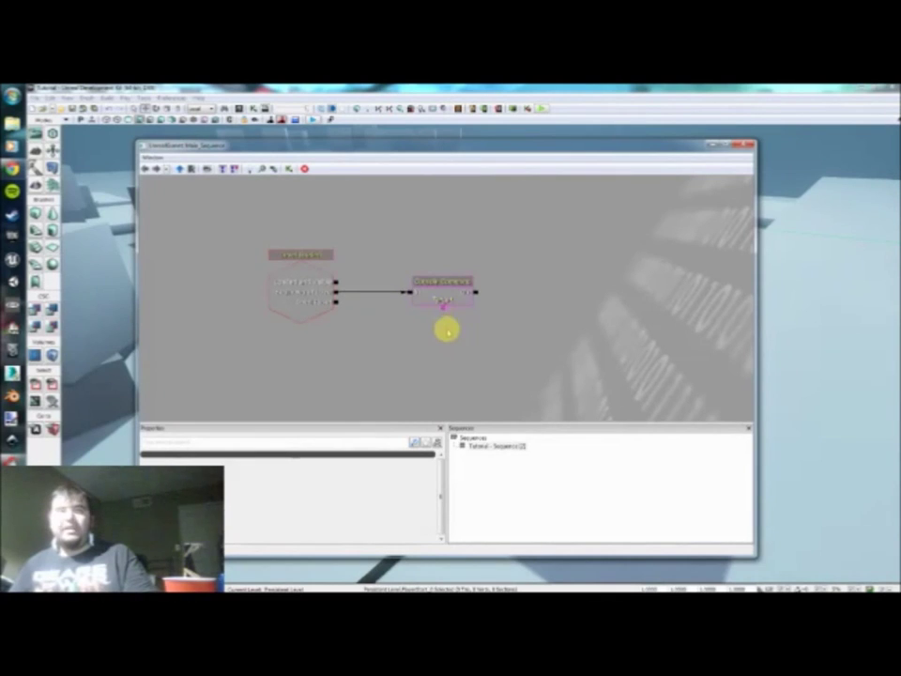
Add a Player variable below the Console Command action, link it to the action's Target, and close Kismet
right_click(414, 331)
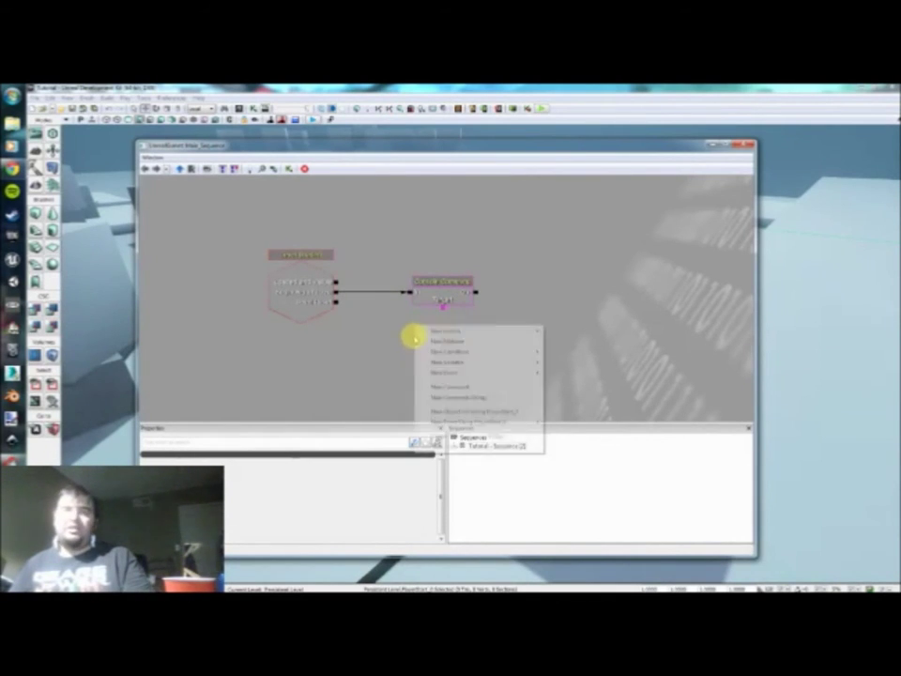
mouse_move(484, 355)
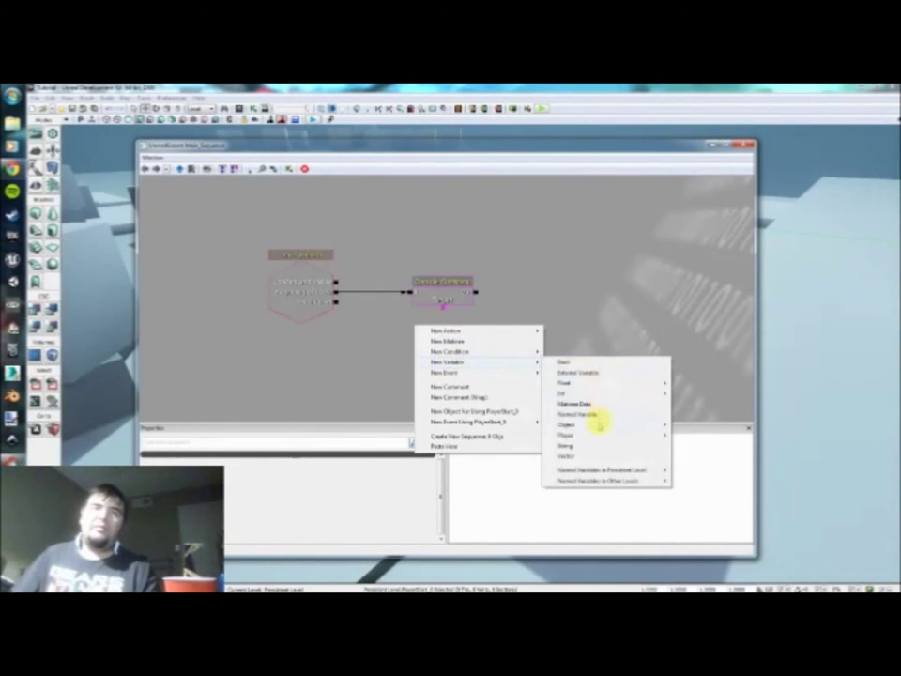
mouse_move(583, 434)
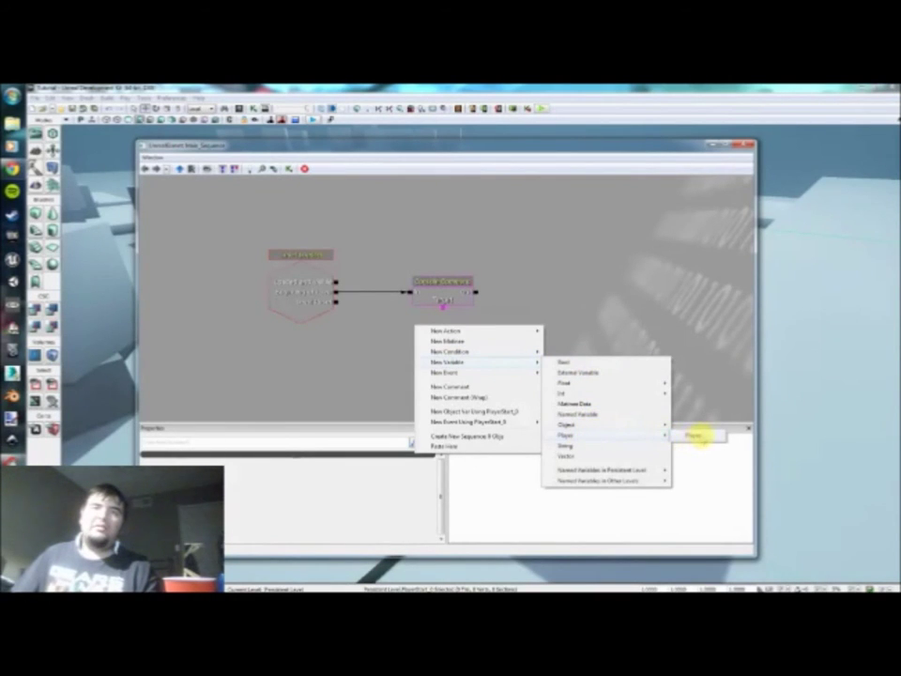
left_click(692, 435)
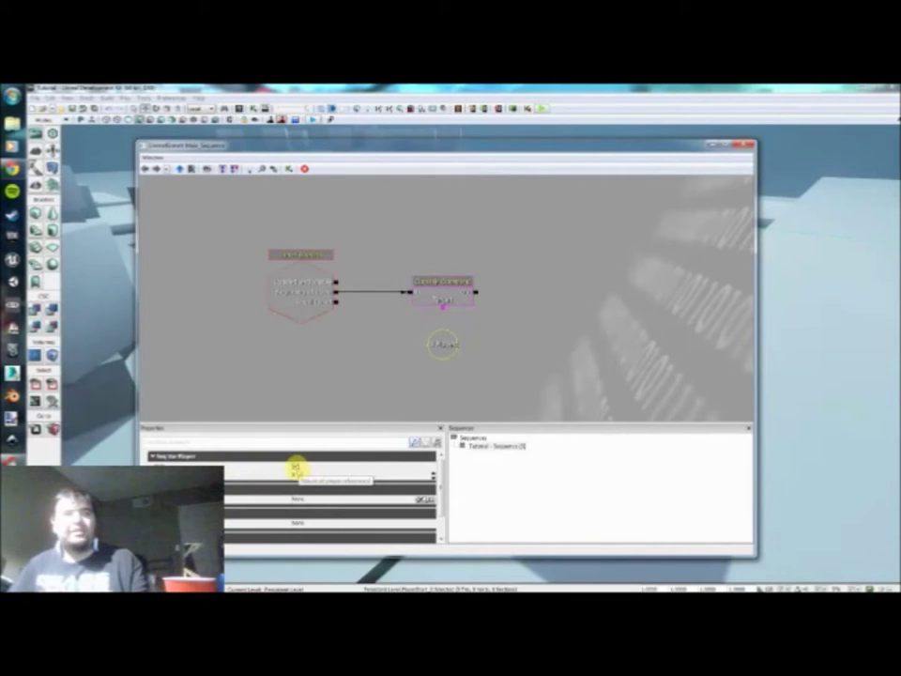
left_click(501, 358)
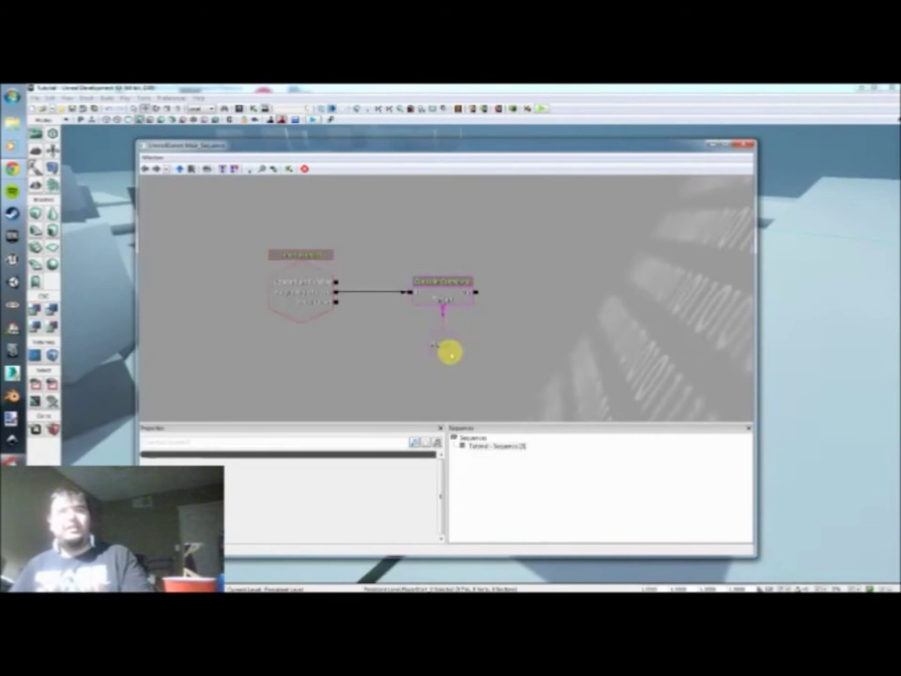
left_click(440, 353)
left_click(468, 326)
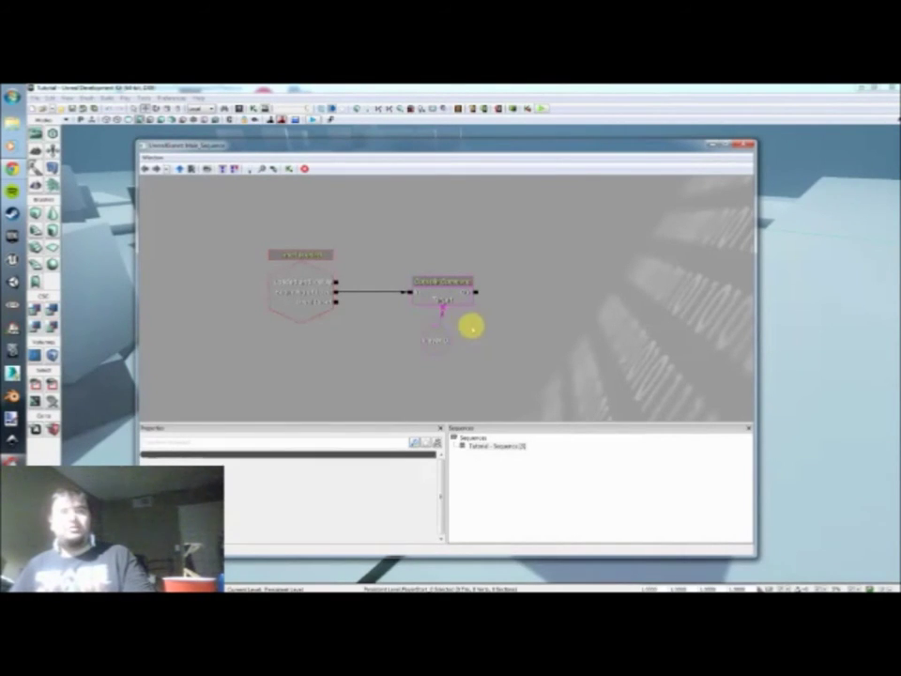
left_click(744, 145)
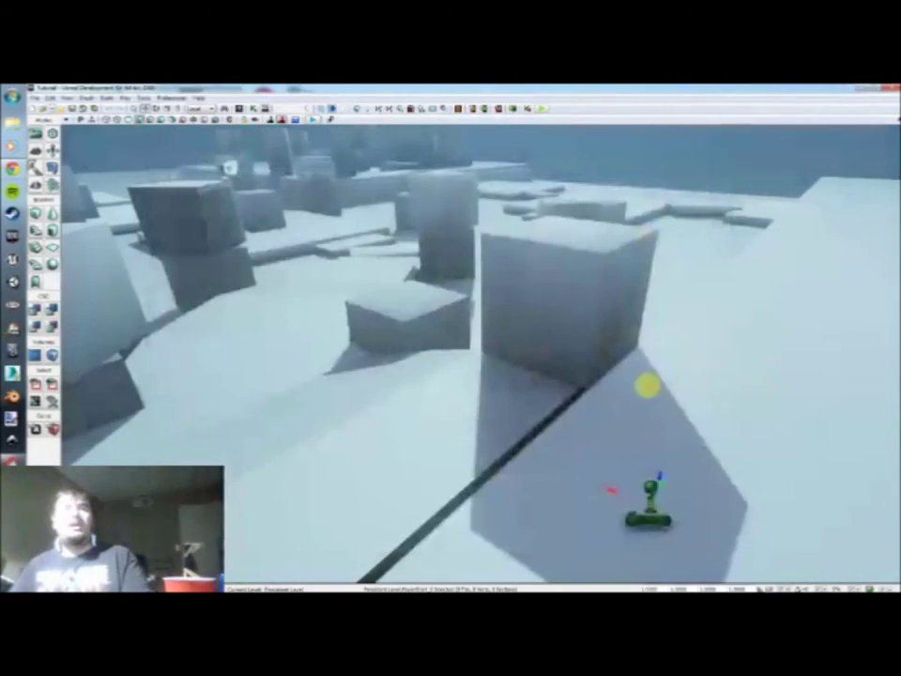
Run a play-in-editor preview, move the character around the blocks to test the third-person camera at level start, and end the preview
left_click(543, 109)
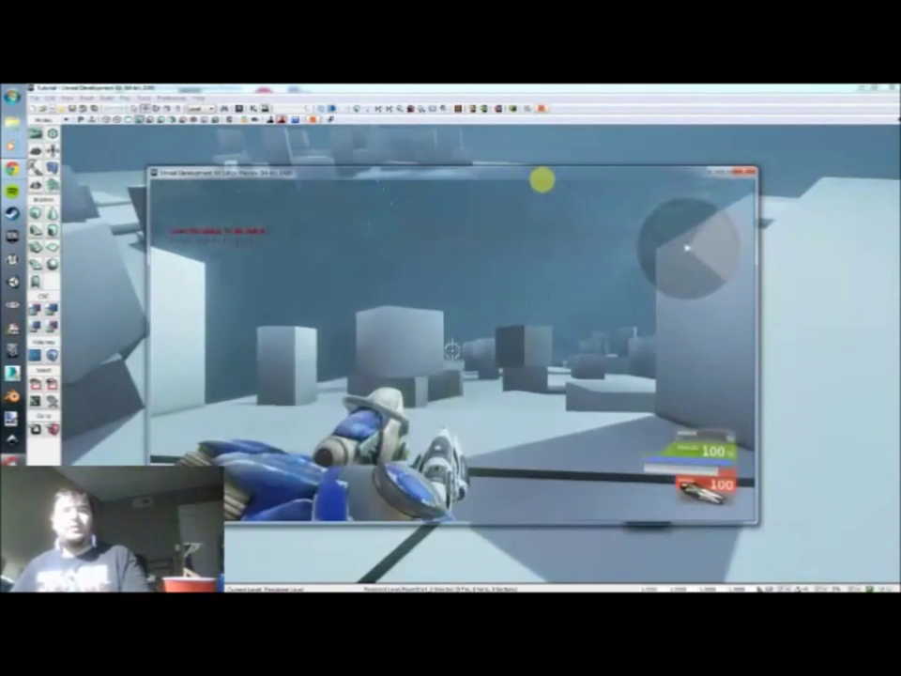
key("w")
key("w")
key("space")
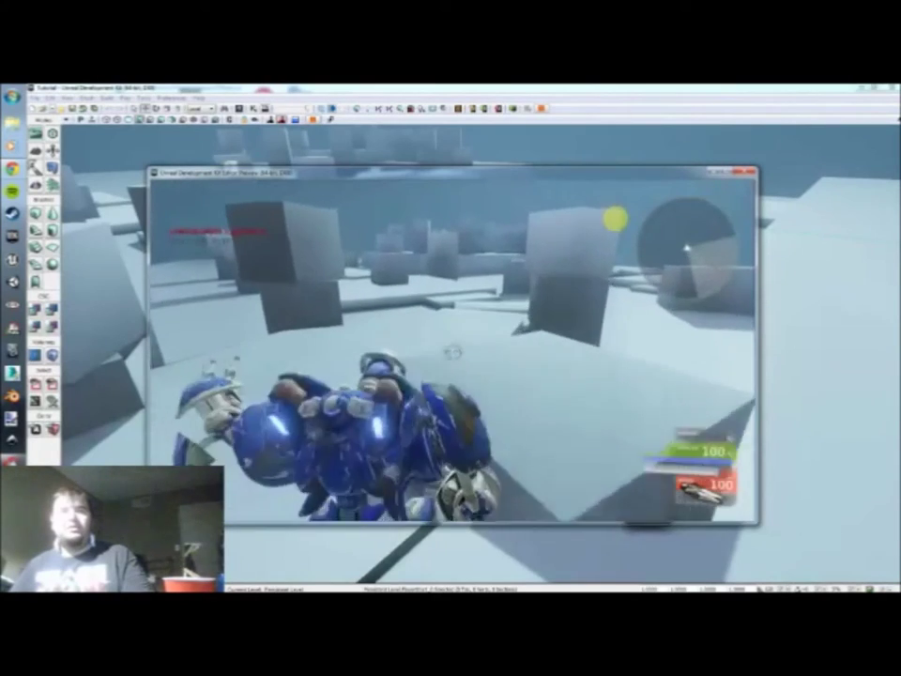
key("w")
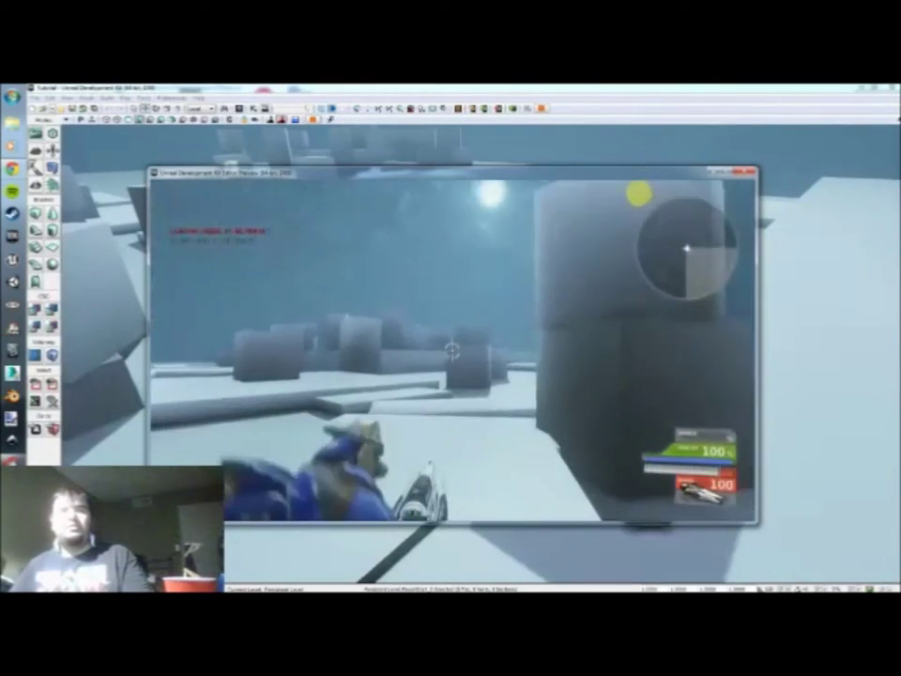
key("w")
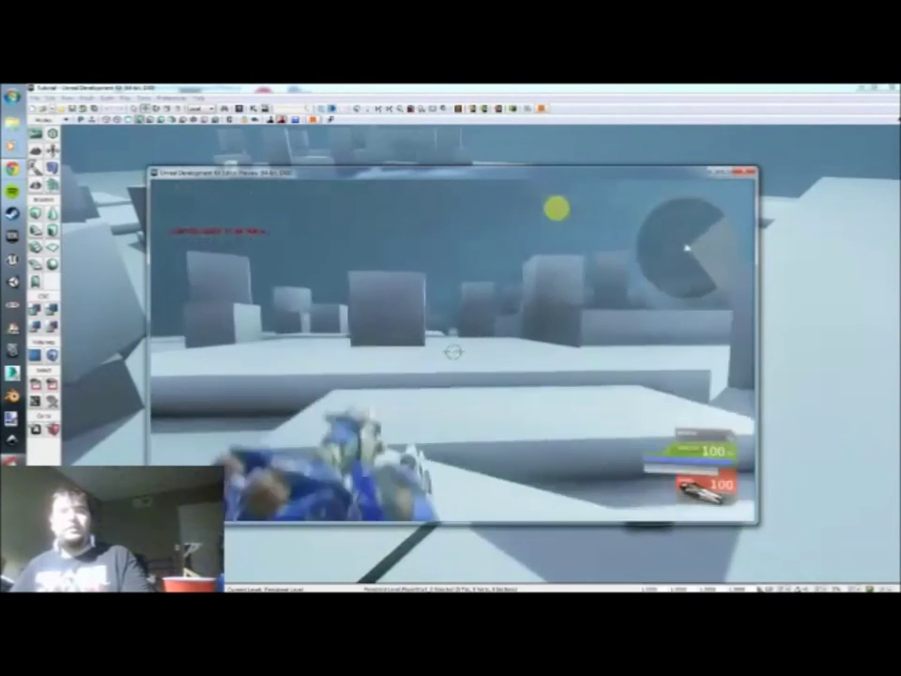
key("w")
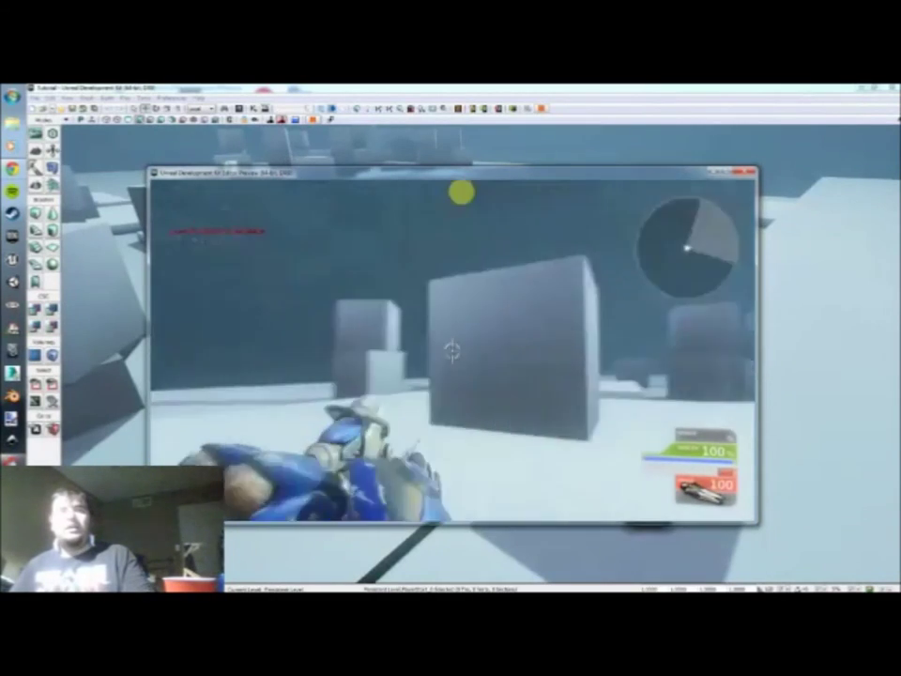
key("w")
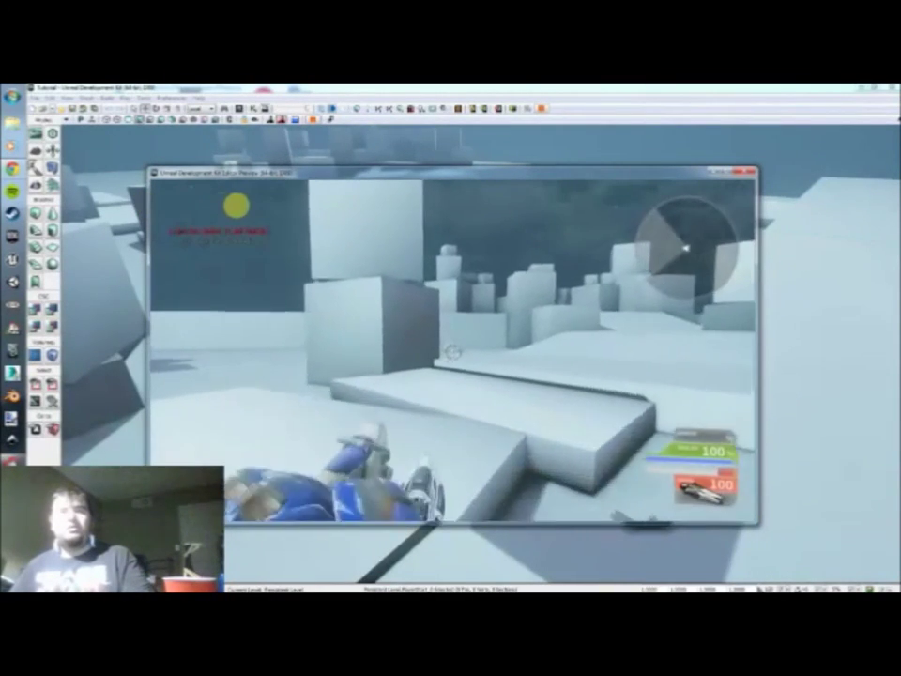
key("w")
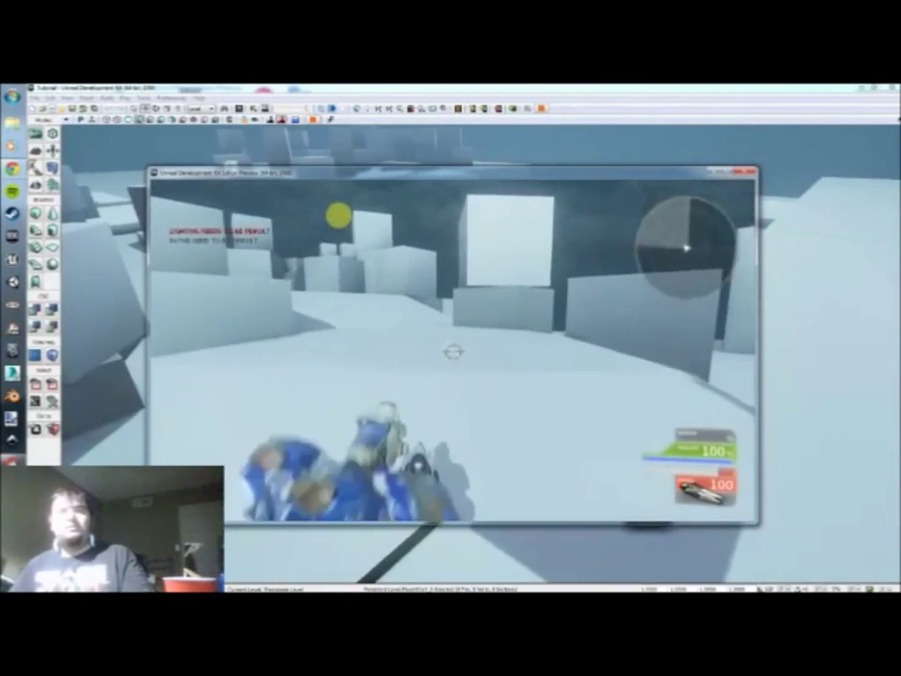
key("w")
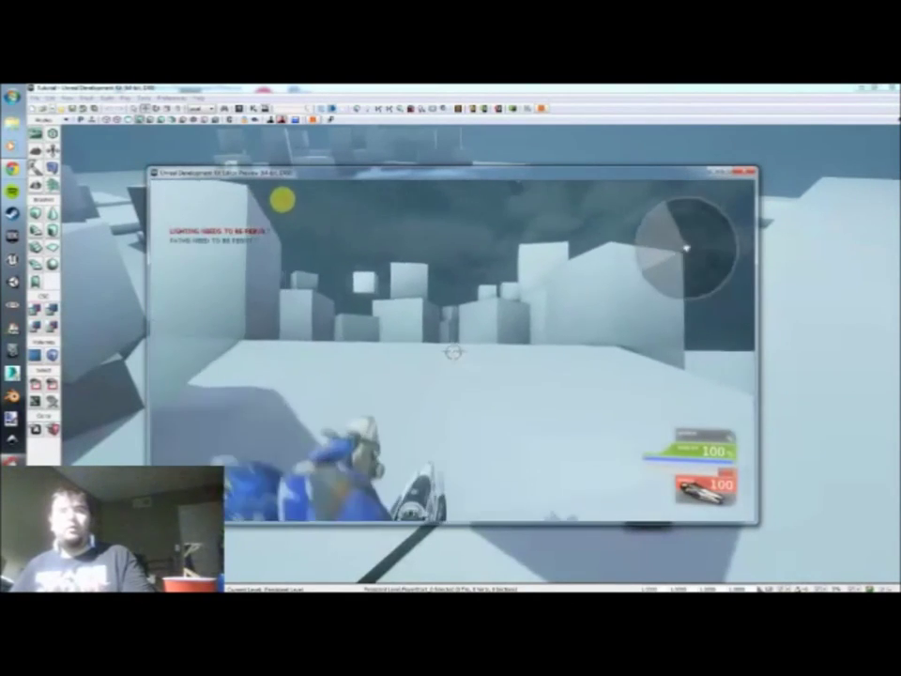
key("w")
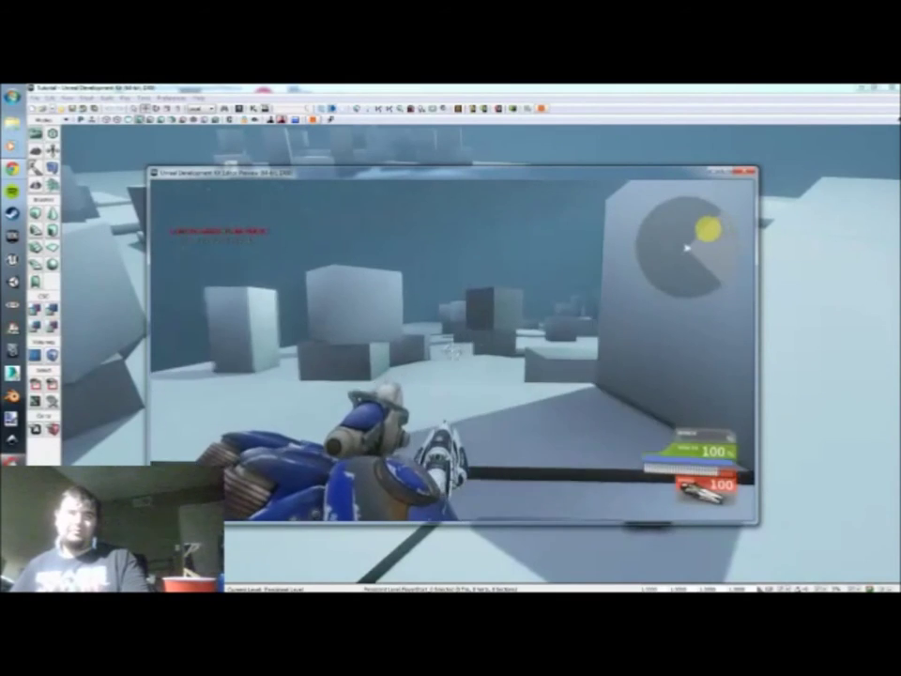
key("Escape")
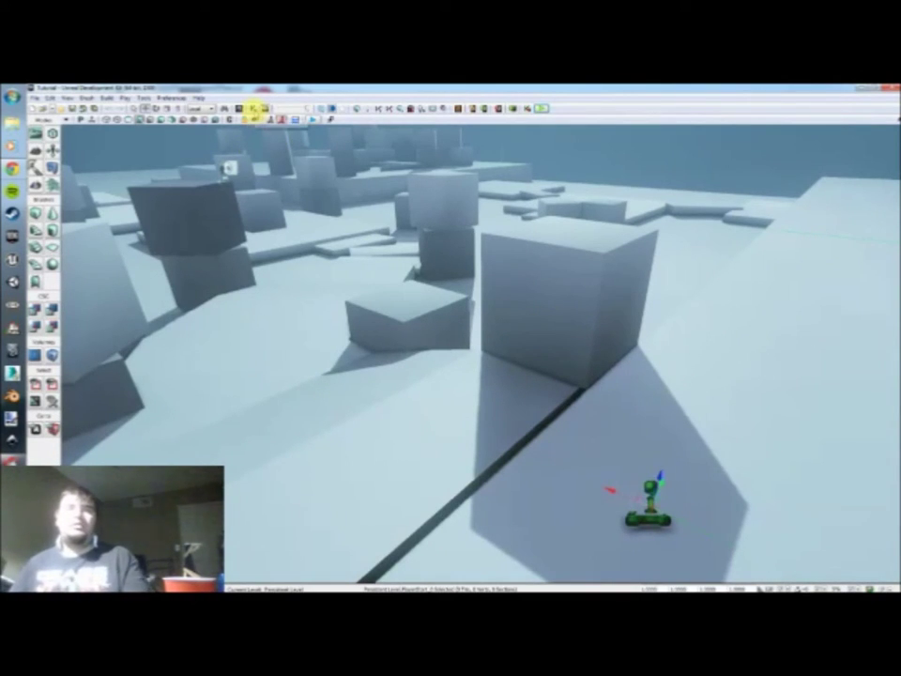
double_click(587, 415)
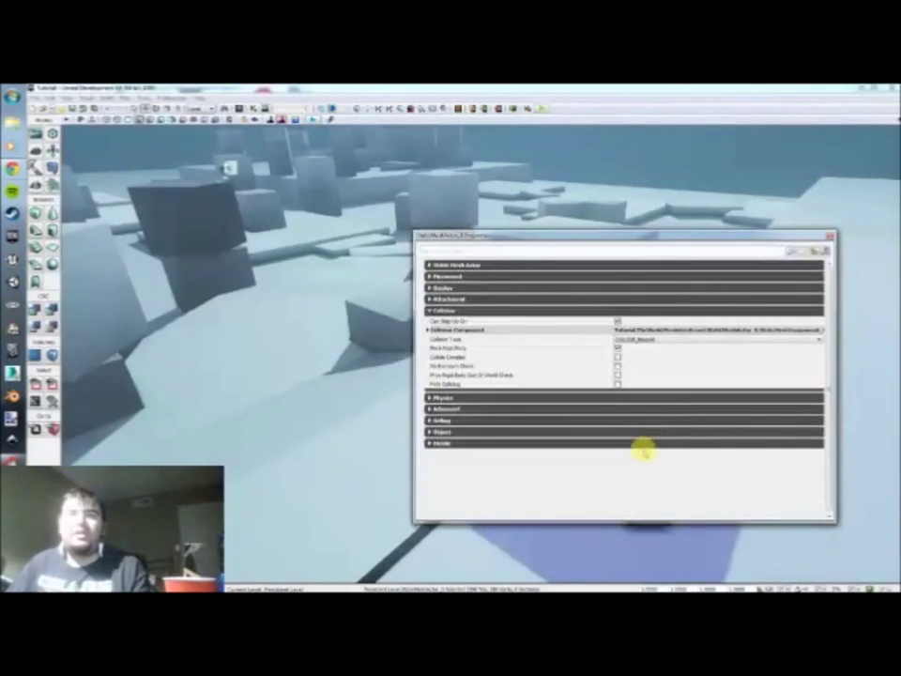
left_click(830, 236)
left_click_drag(628, 421, 567, 389)
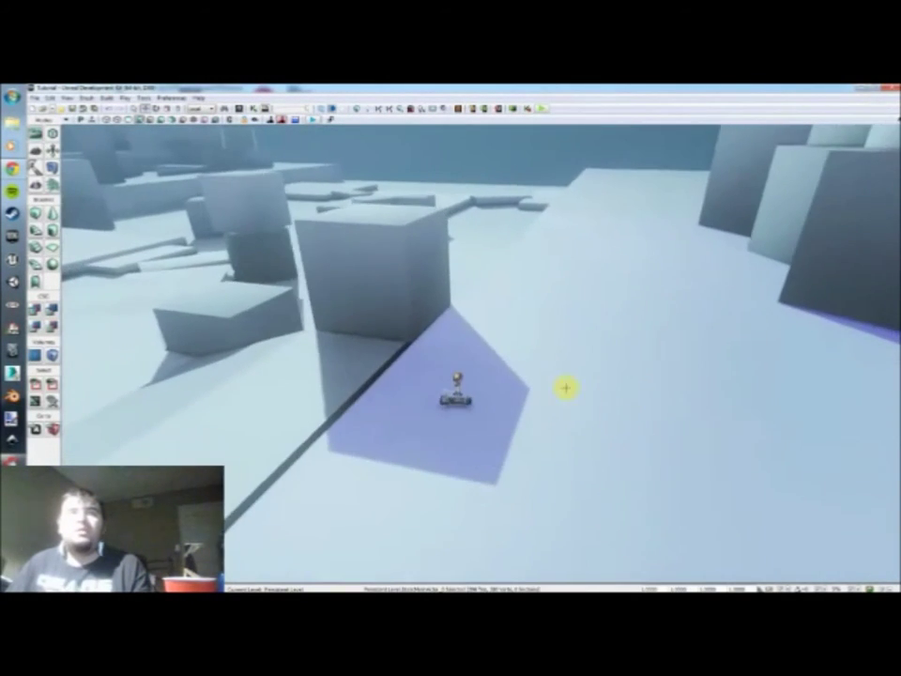
Place a CameraActor from the Common category of the Actor Classes browser on the floor near the player start
left_click(239, 107)
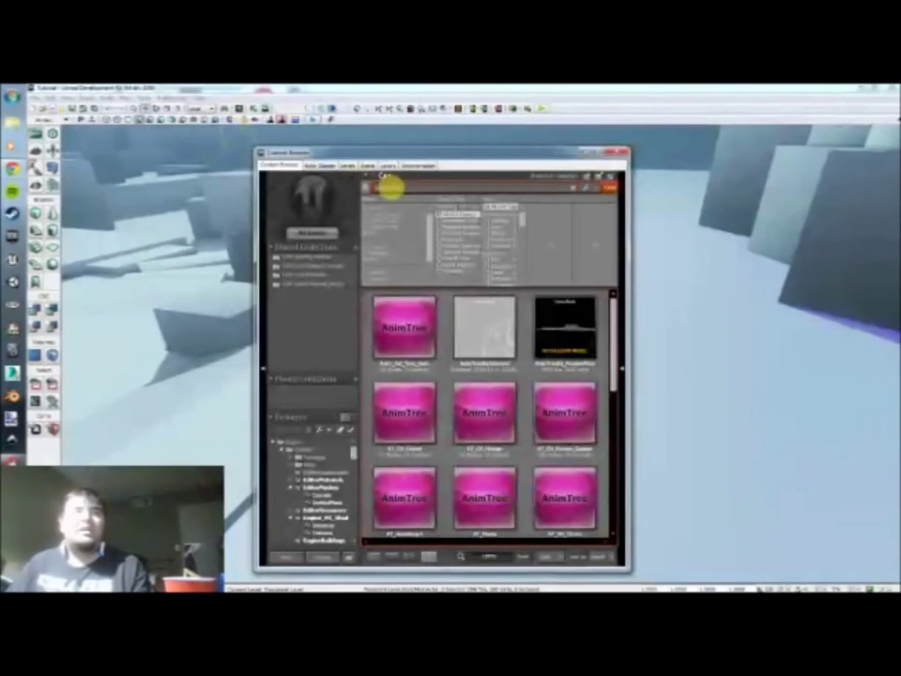
left_click(577, 187)
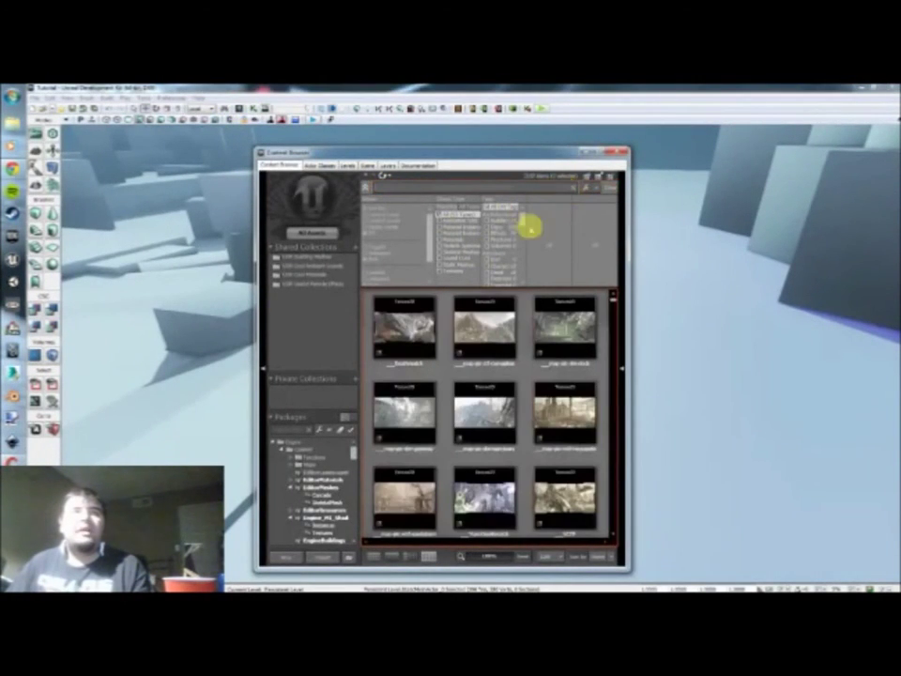
left_click(317, 165)
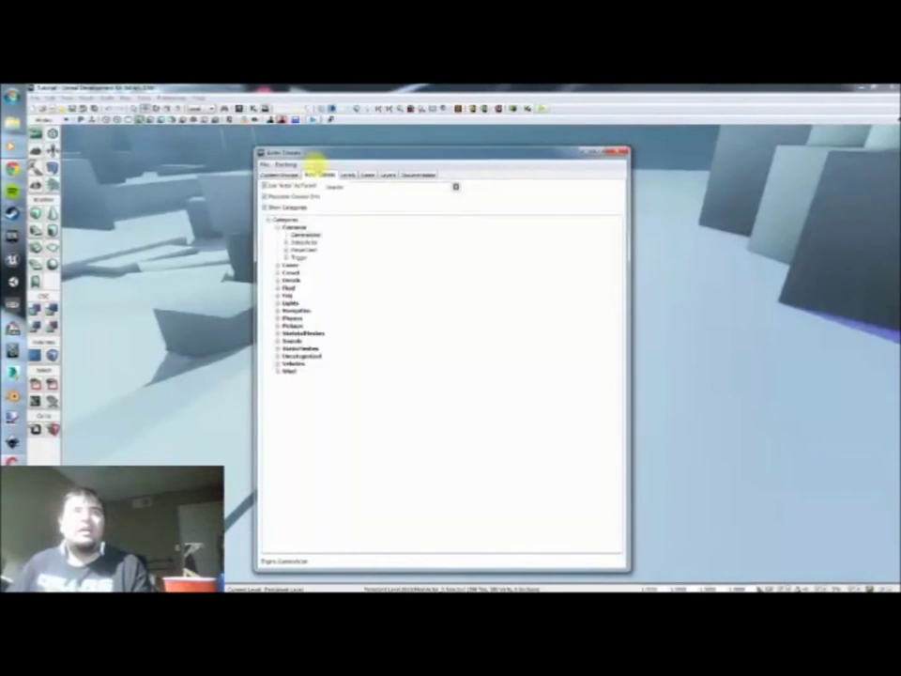
left_click_drag(352, 148, 376, 142)
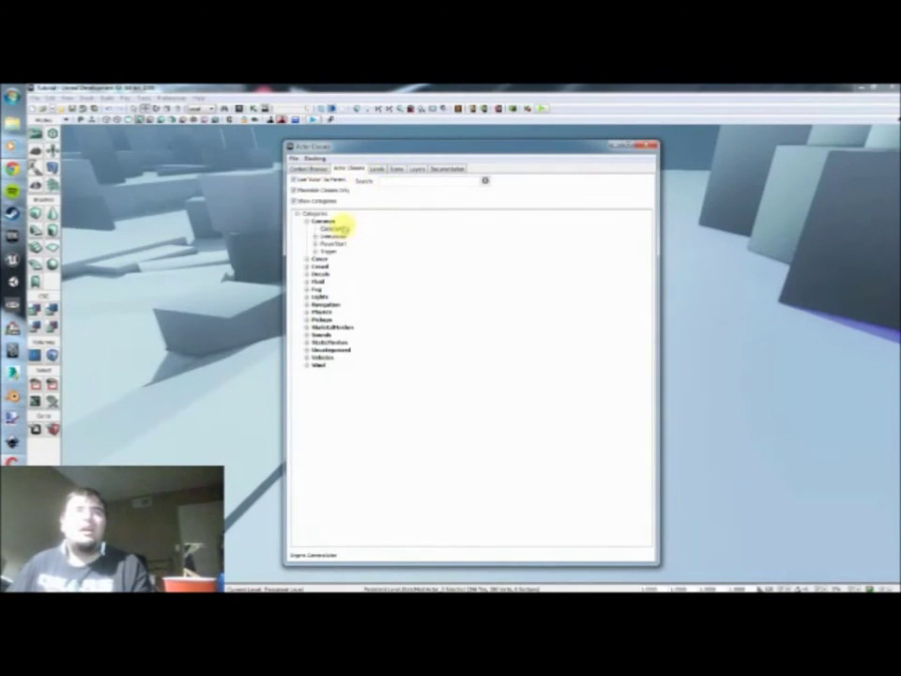
left_click(334, 228)
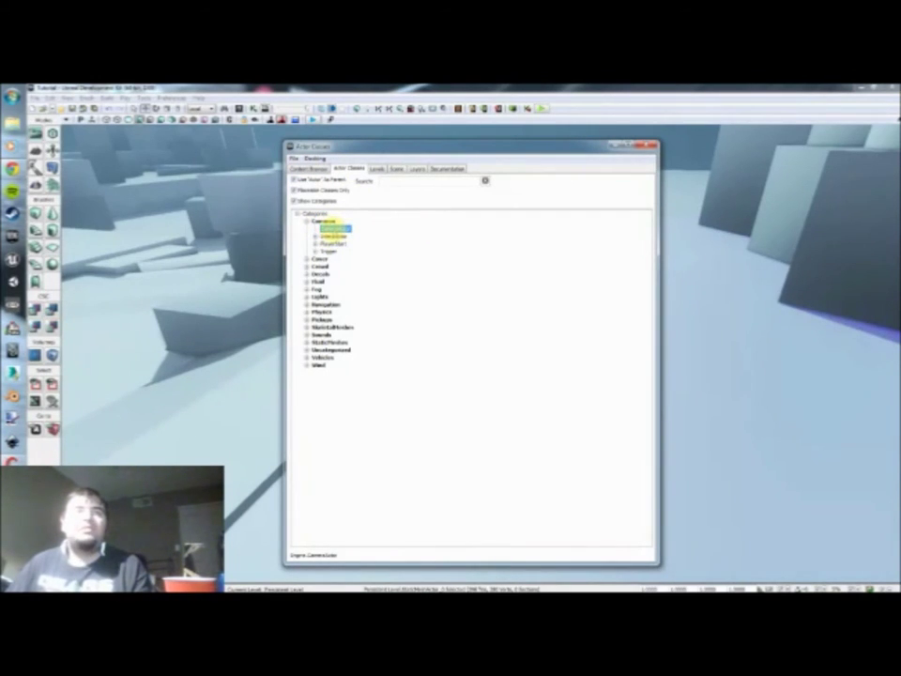
left_click_drag(335, 230, 707, 355)
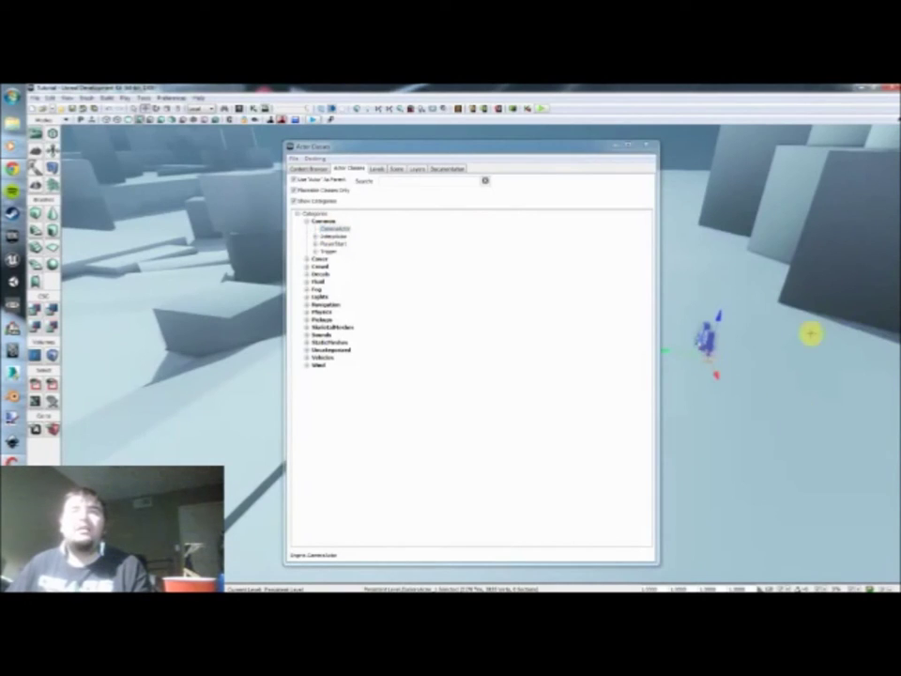
Look at the Add CameraActor Here option for the floor without using it, and close the Actor Classes browser
left_click(335, 228)
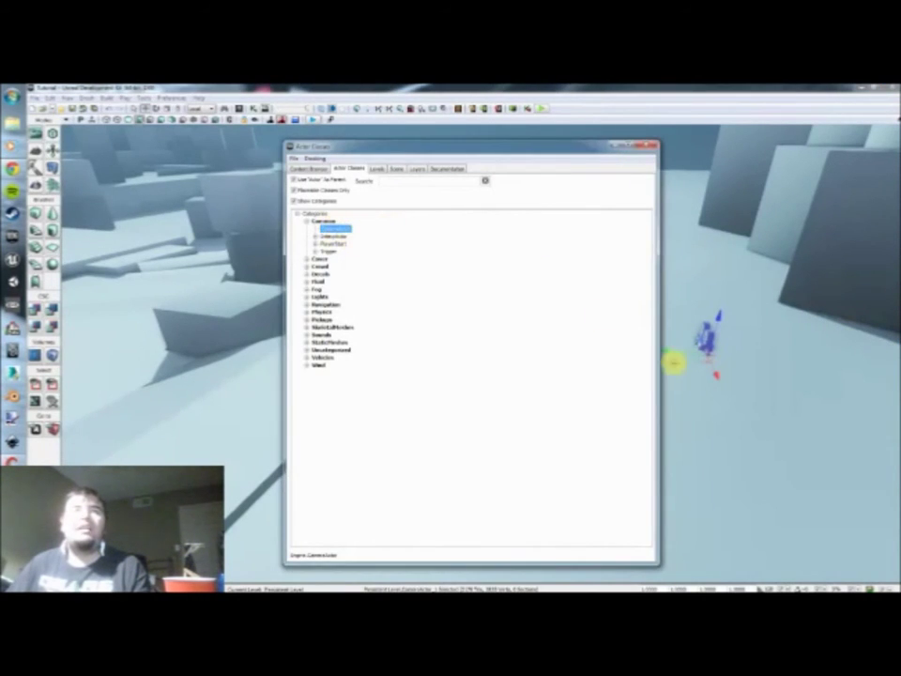
right_click(691, 382)
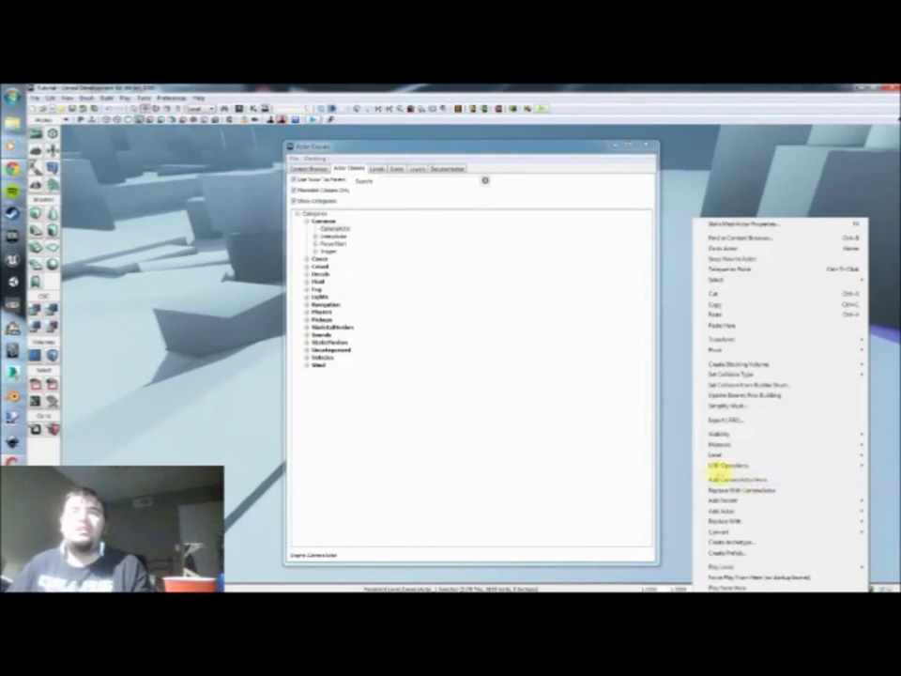
left_click(644, 253)
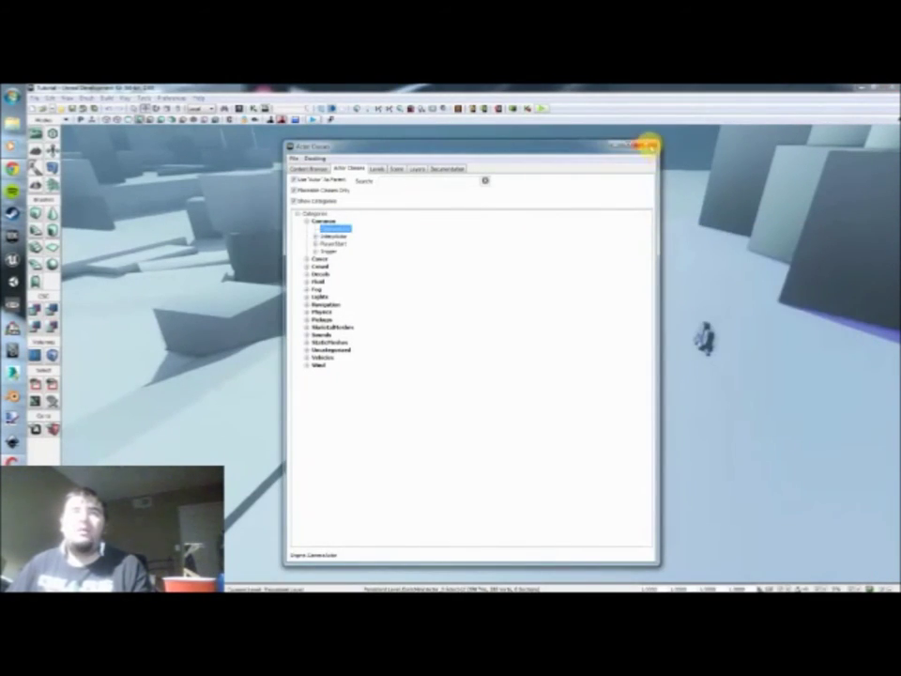
left_click(650, 145)
Select the placed camera actor and move it across the floor closer to the player start
scroll(688, 398, "up", 3)
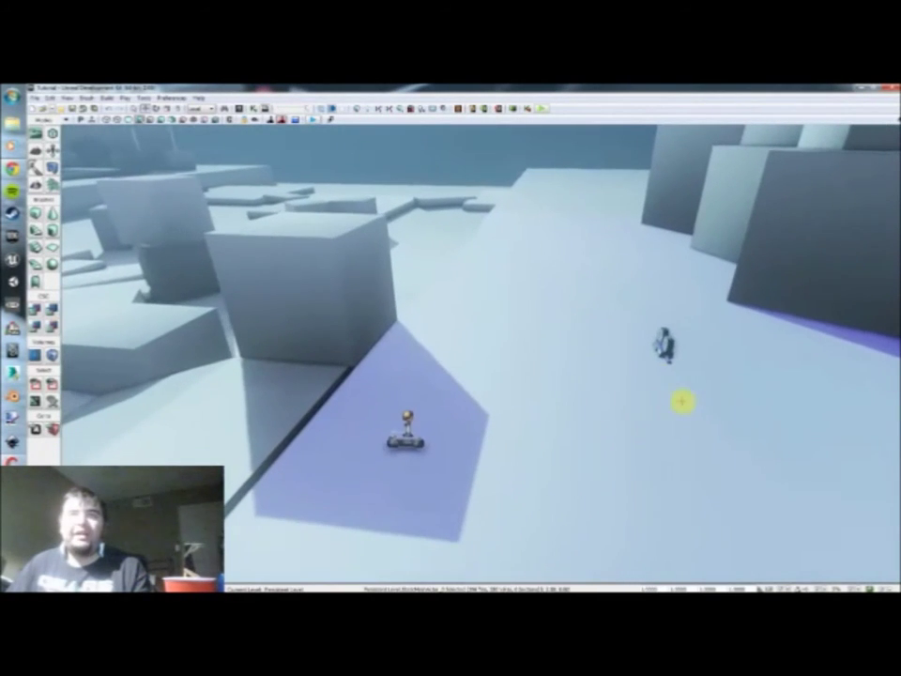
left_click(668, 344)
left_click_drag(687, 293, 617, 407)
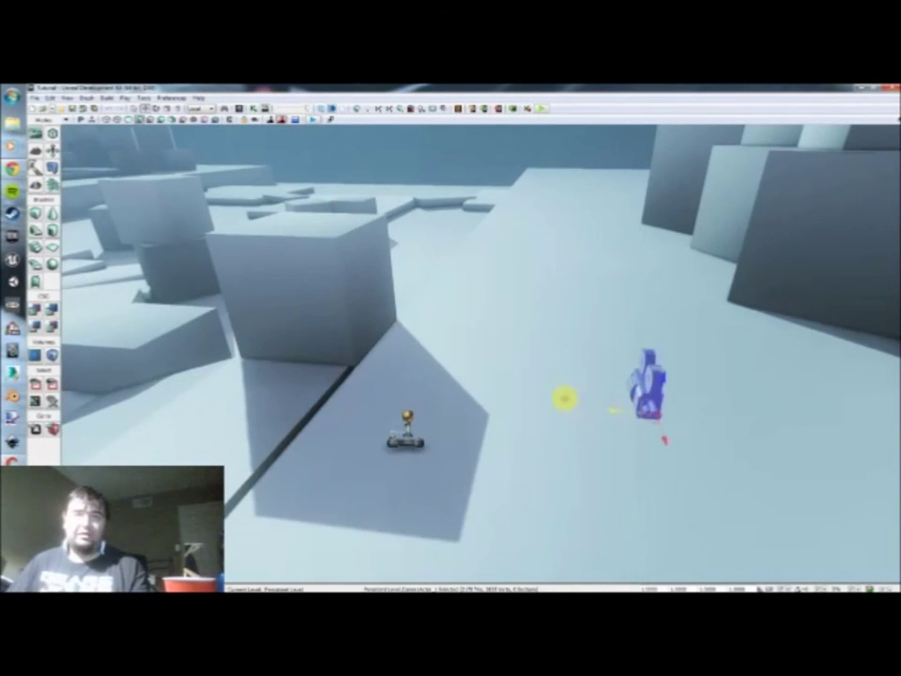
left_click_drag(564, 399, 552, 398)
mouse_move(712, 493)
right_mouse_down()
mouse_move(605, 484)
mouse_move(712, 482)
right_mouse_up()
Rotate the camera actor so its lens points toward the player start, and check its placement from behind
key("space")
key("space")
key("space")
key("space")
left_click_drag(532, 309, 755, 339)
key("space")
key("space")
key("space")
right_click_drag(534, 350, 472, 342)
left_click_drag(473, 340, 532, 351)
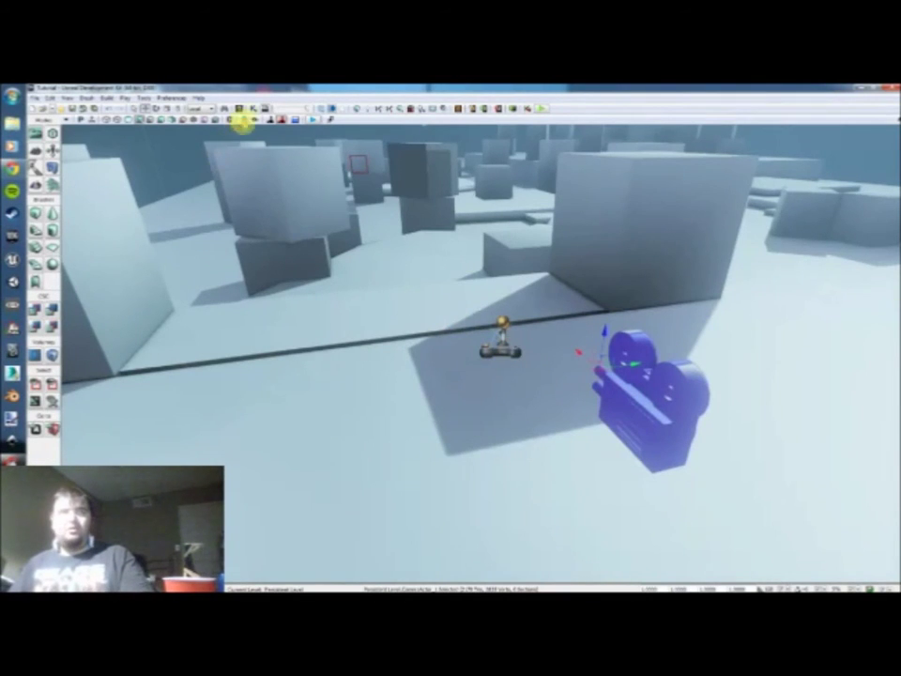
Delete the Console Command action from the level's Kismet sequence and reposition the Player variable beside the Level Loaded event
left_click(253, 106)
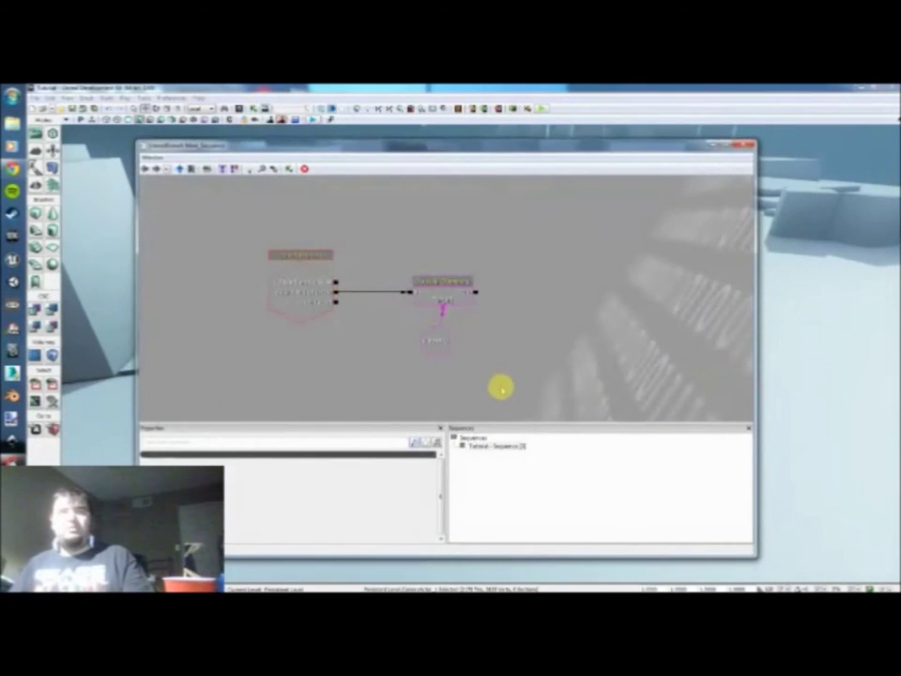
left_click(414, 252)
left_click(447, 296)
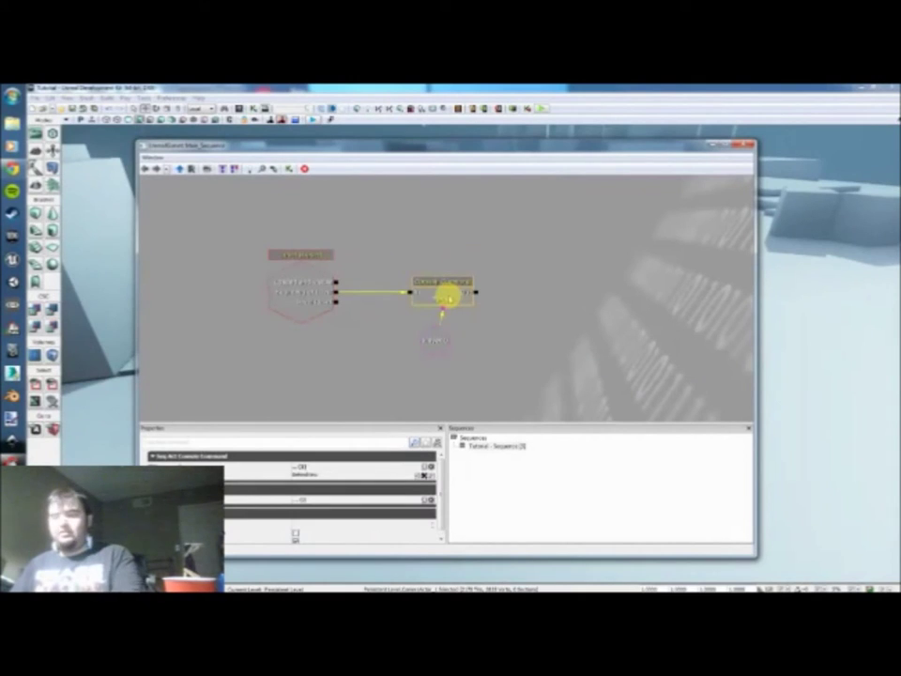
key("Delete")
left_click(436, 339)
left_click_drag(437, 338, 411, 348, "ctrl")
left_click_drag(585, 153, 458, 169)
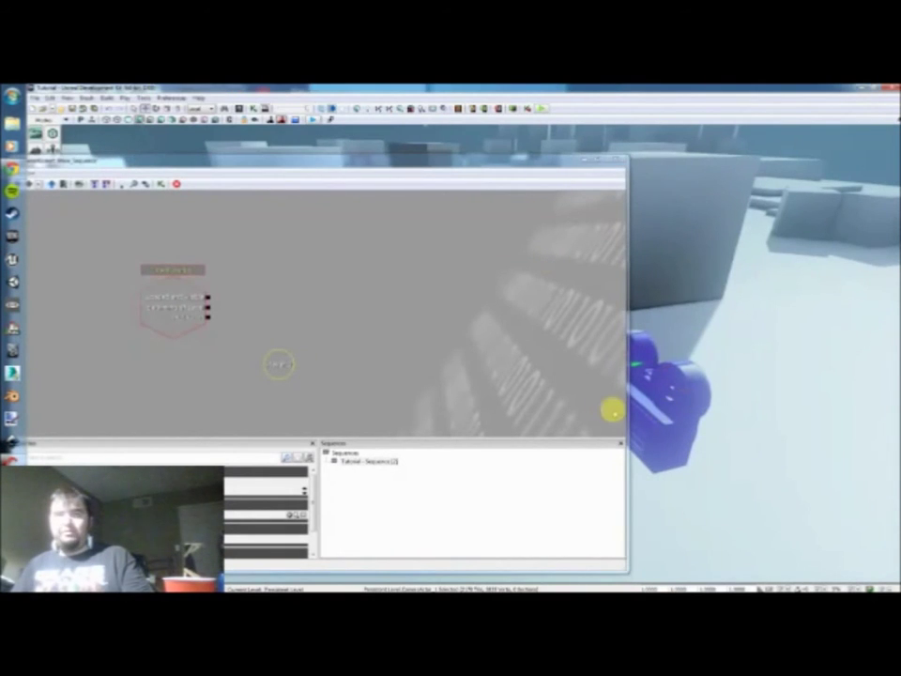
Select the camera actor in the level and add an object variable using CameraActor_1 beside the Player variable in Kismet
mouse_move(722, 350)
left_mouse_down()
mouse_move(708, 353)
mouse_move(721, 350)
left_mouse_up()
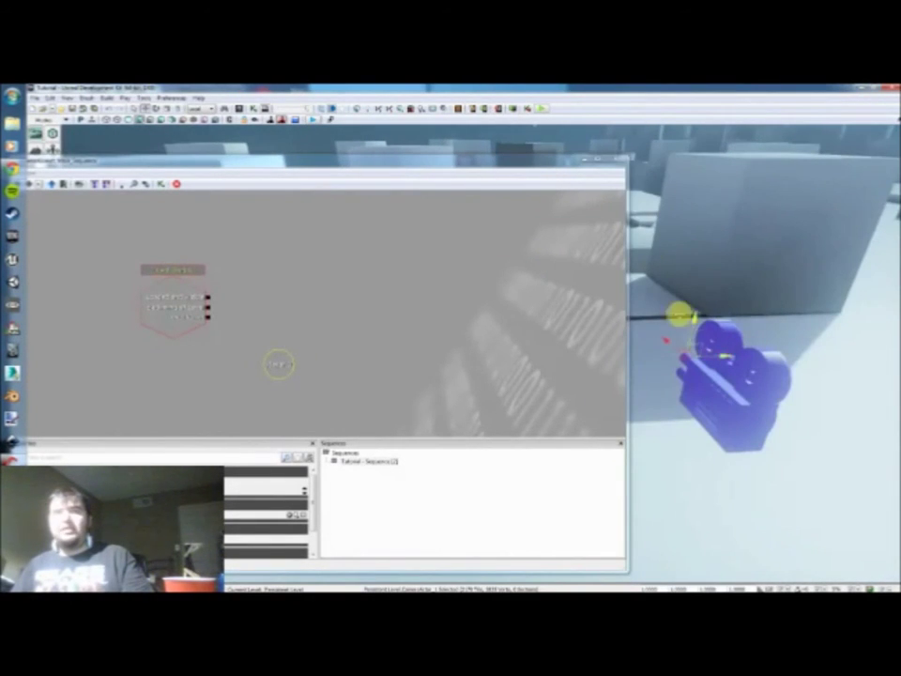
left_click(615, 162)
left_click(564, 396)
left_click(755, 403)
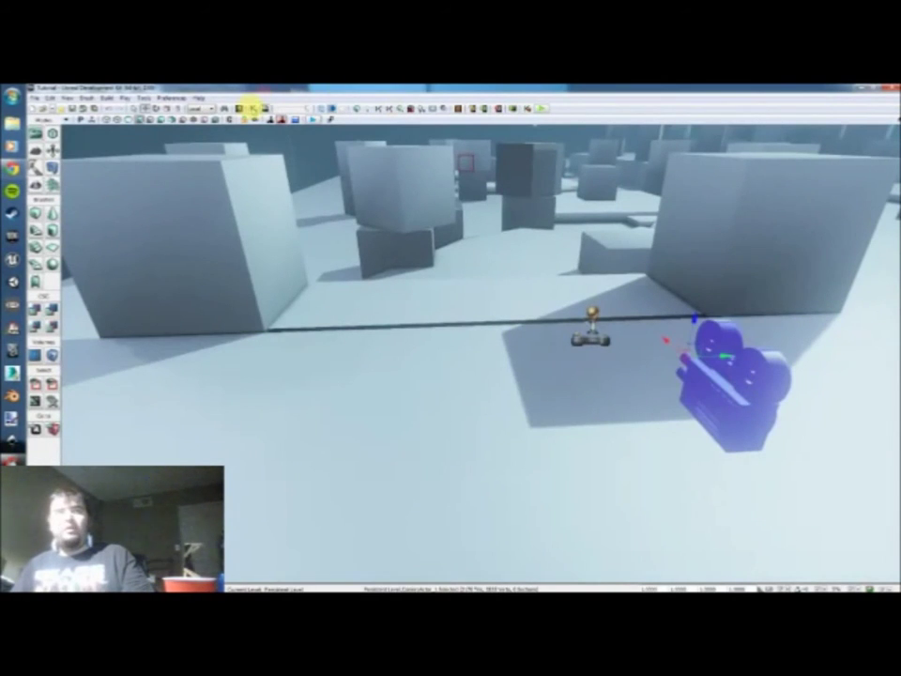
left_click(251, 107)
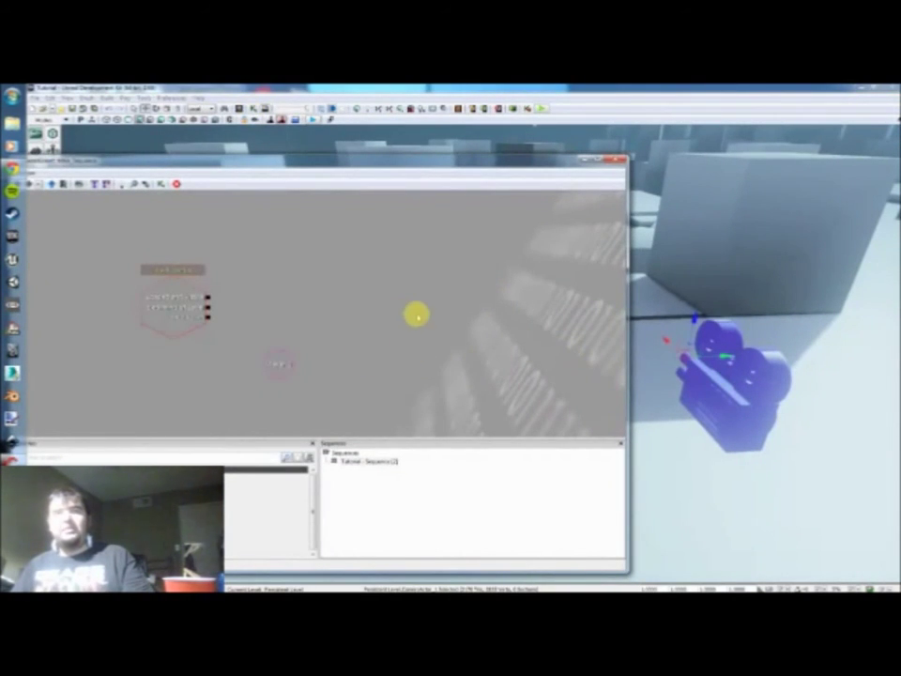
right_click(352, 318)
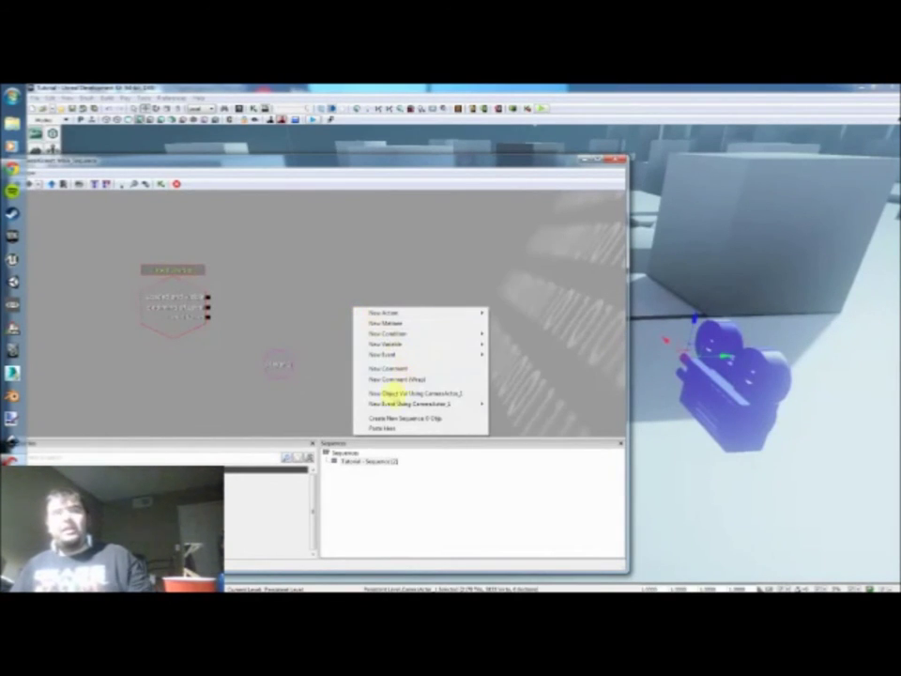
mouse_move(380, 401)
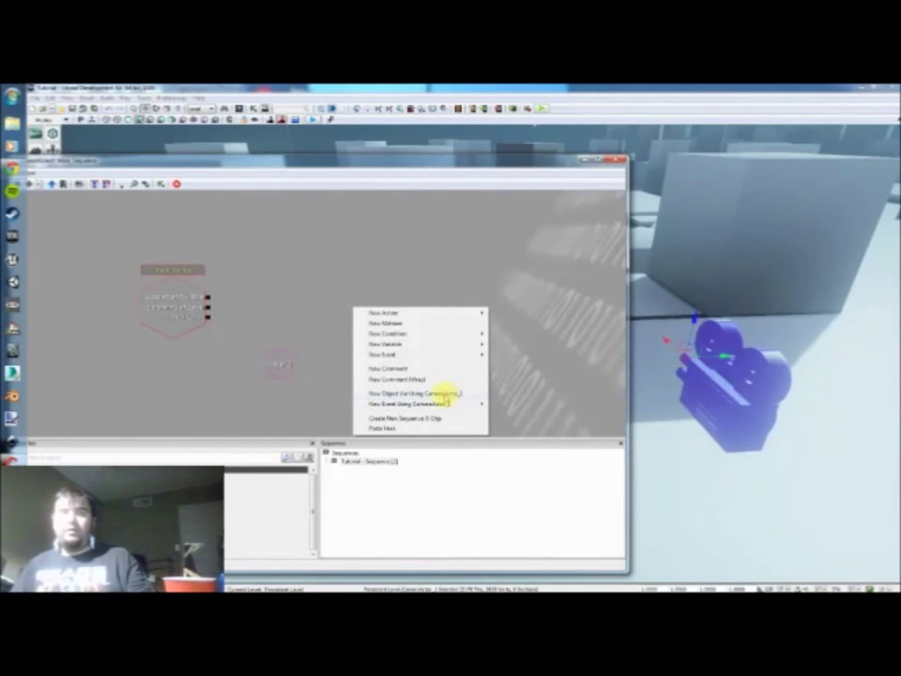
left_click(441, 392)
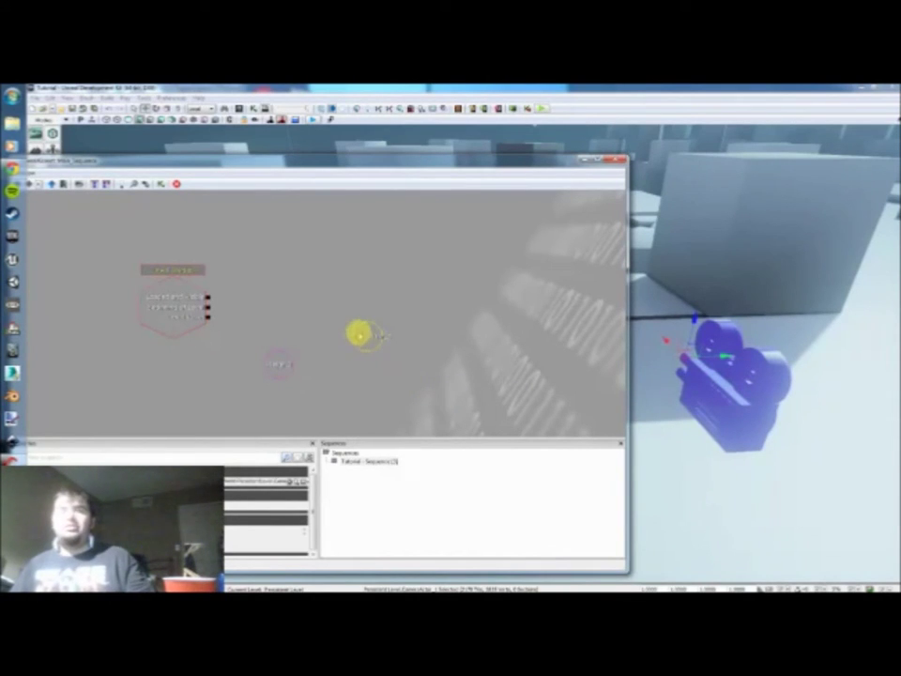
left_click(348, 356)
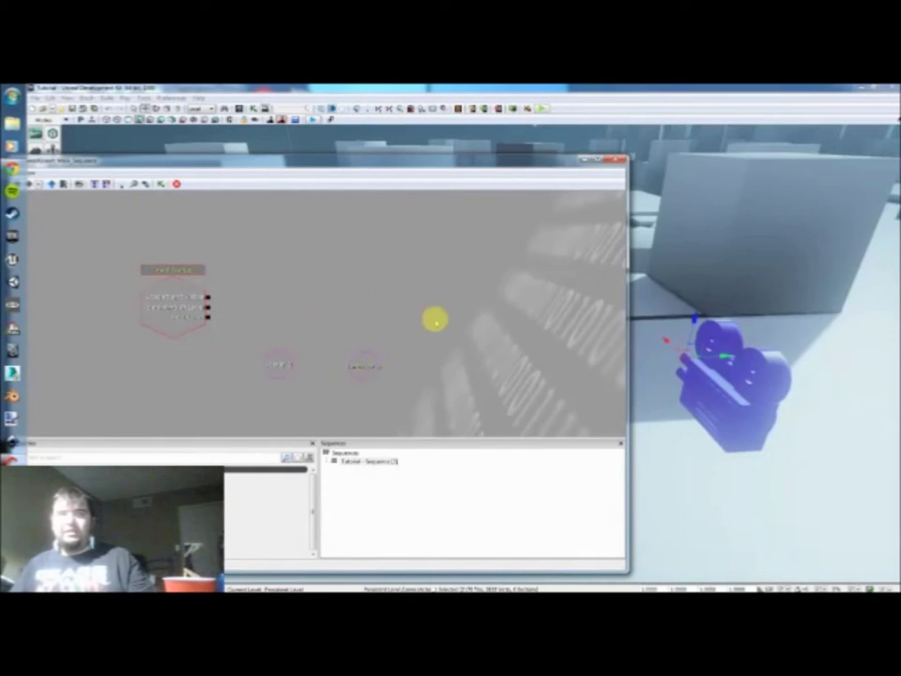
left_click(363, 366)
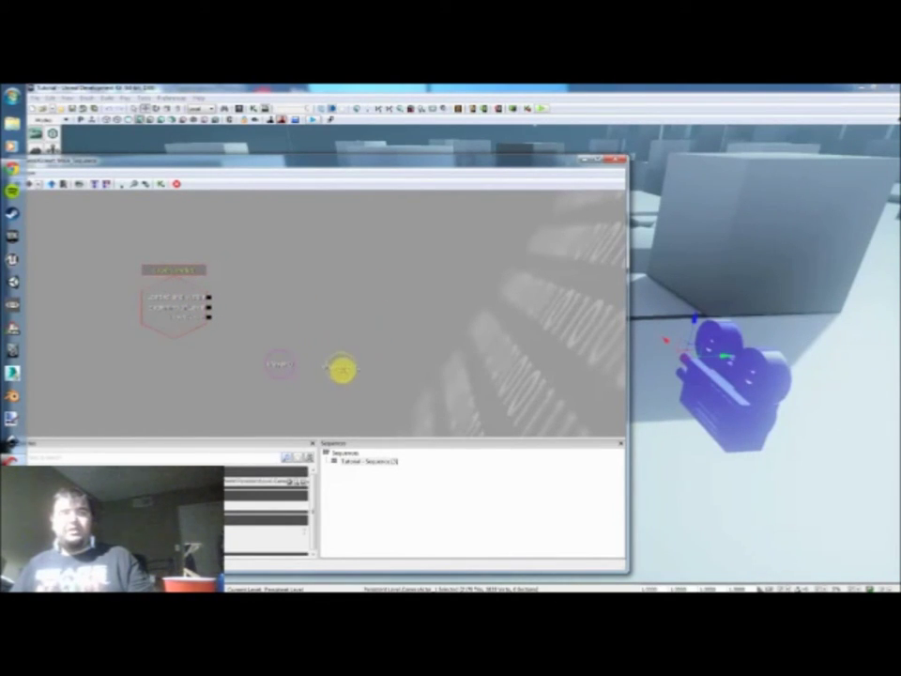
left_click(285, 314)
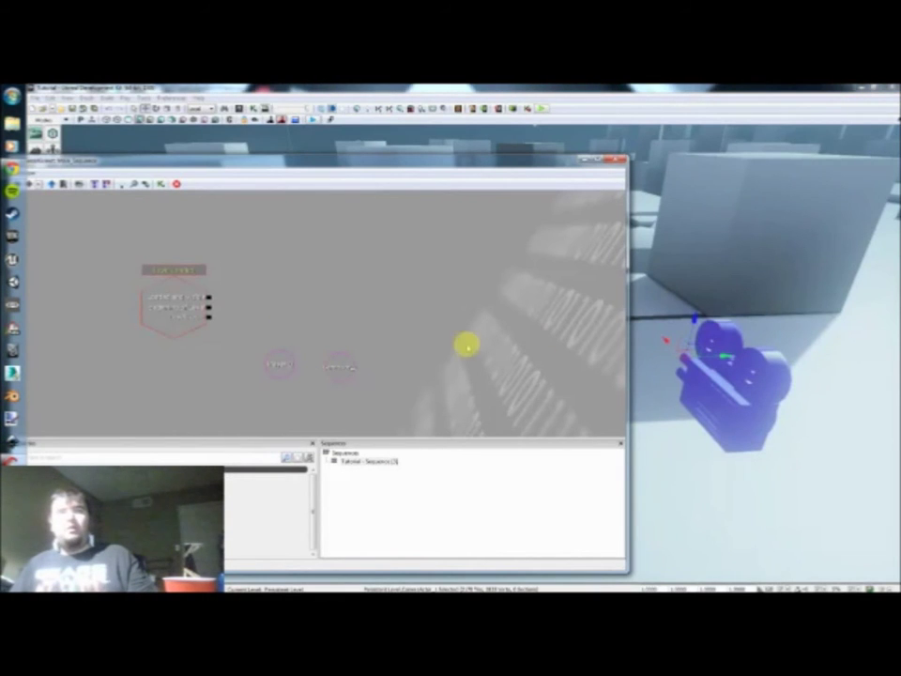
Add an Attach to Actor action above the two variables and wire Level Loaded's Beginning of Level output to its input
left_click_drag(649, 287, 667, 309)
right_click_drag(665, 309, 682, 285)
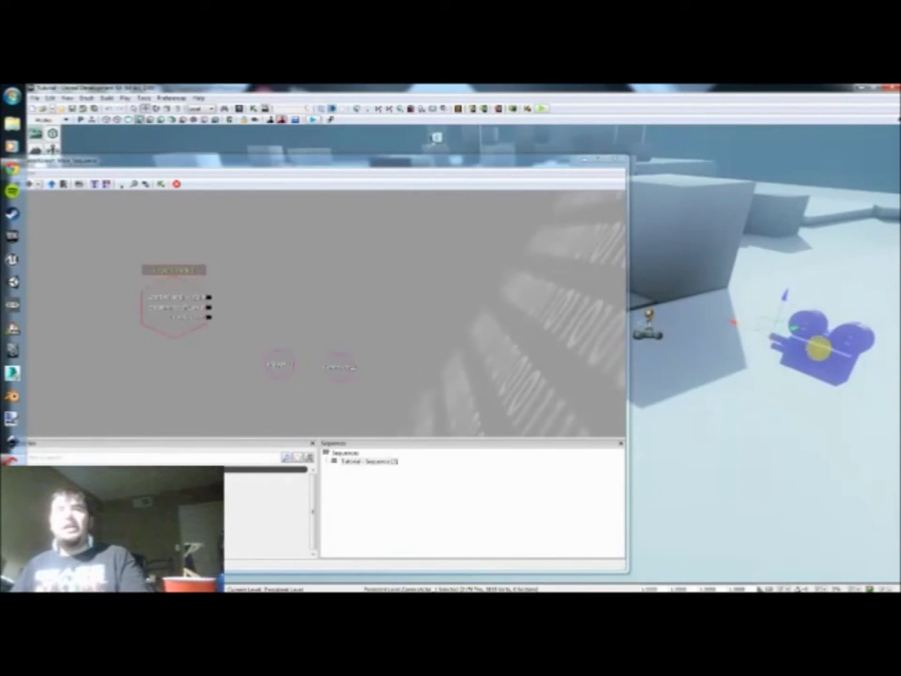
right_click(289, 279)
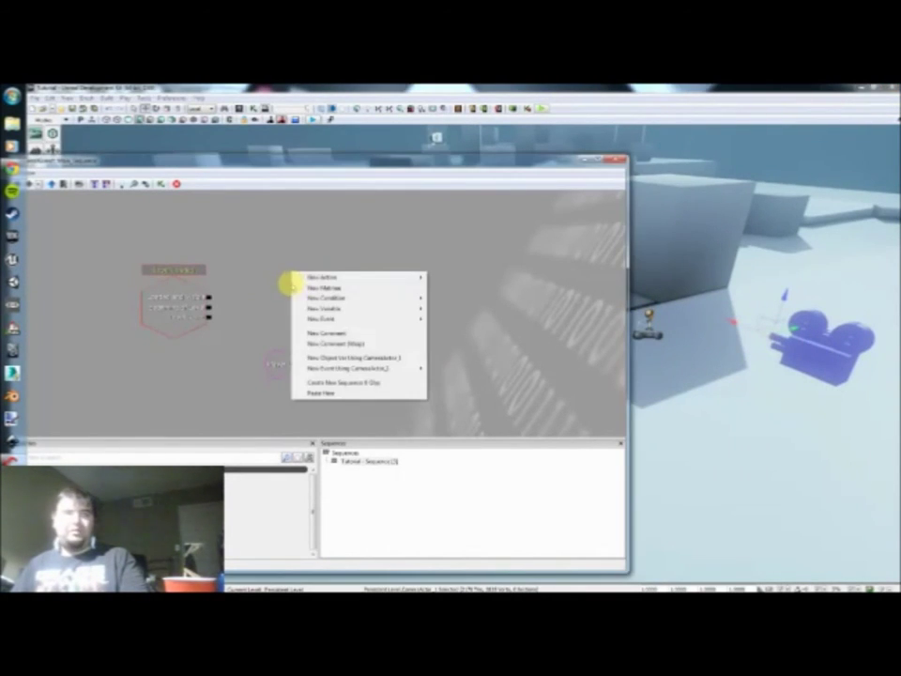
mouse_move(317, 278)
mouse_move(512, 262)
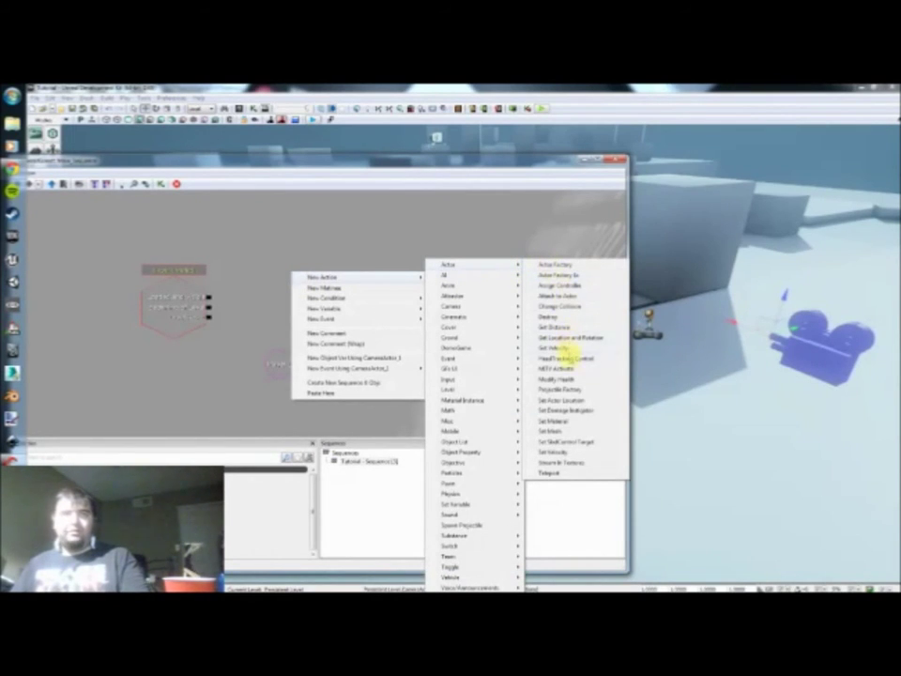
left_click(559, 297)
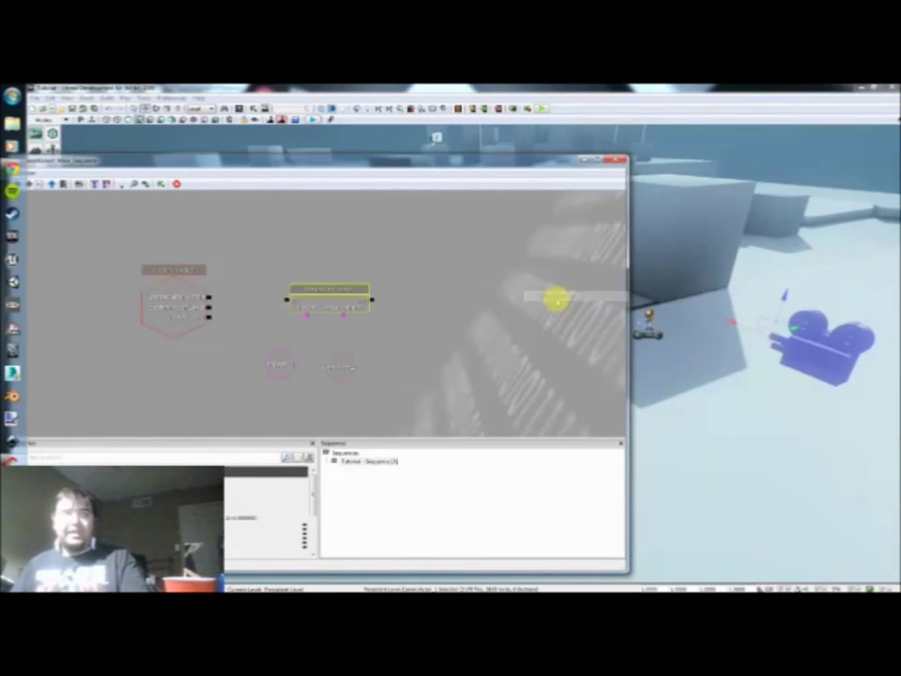
left_click_drag(336, 298, 320, 301)
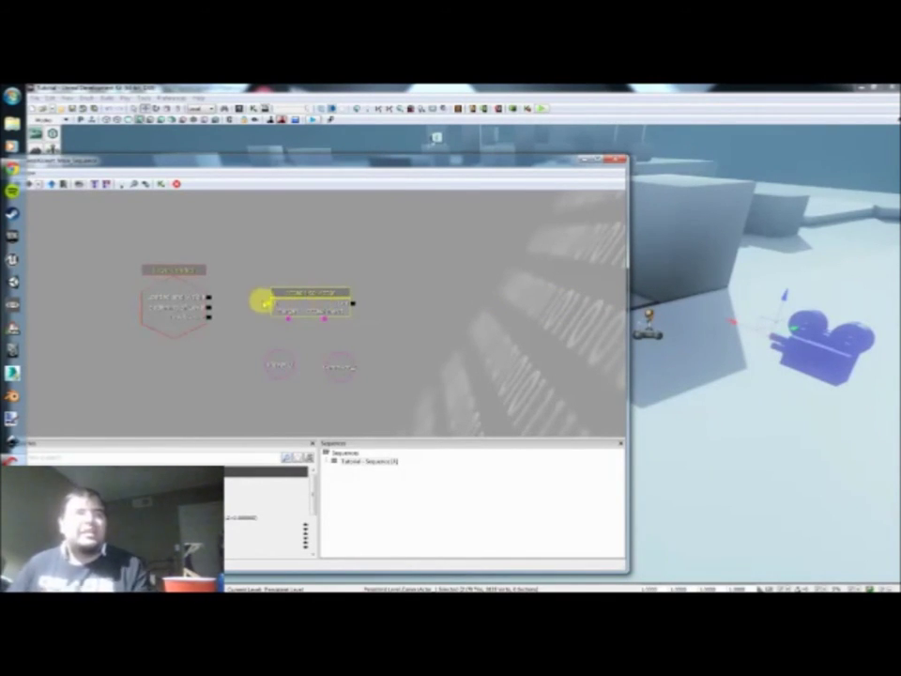
left_click_drag(266, 302, 209, 306)
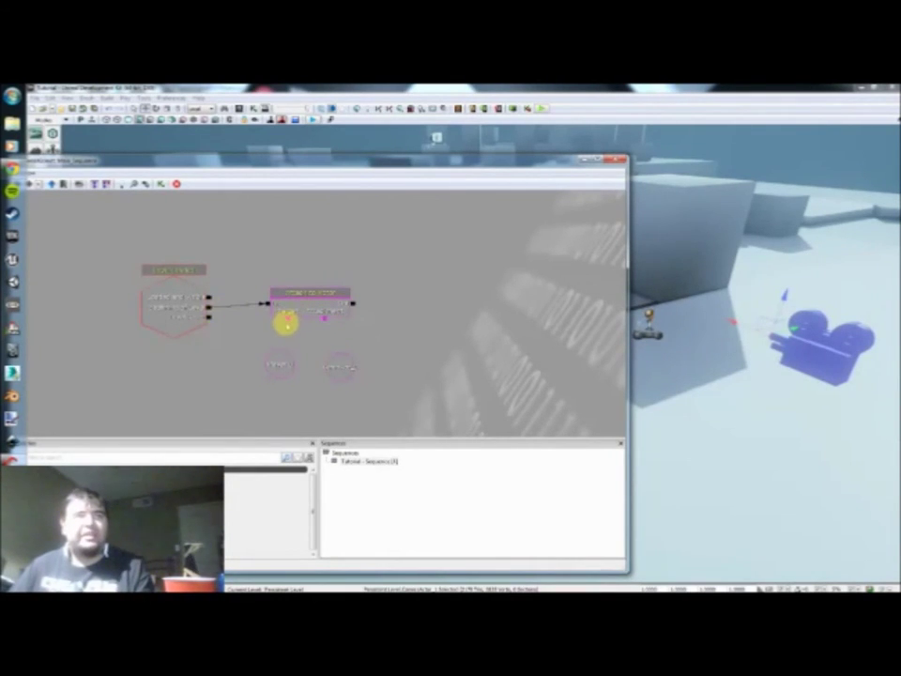
Link the Player variable to the action's Target and the camera variable to its Attachment, and tidy both variables' positions
left_click_drag(324, 321, 341, 370)
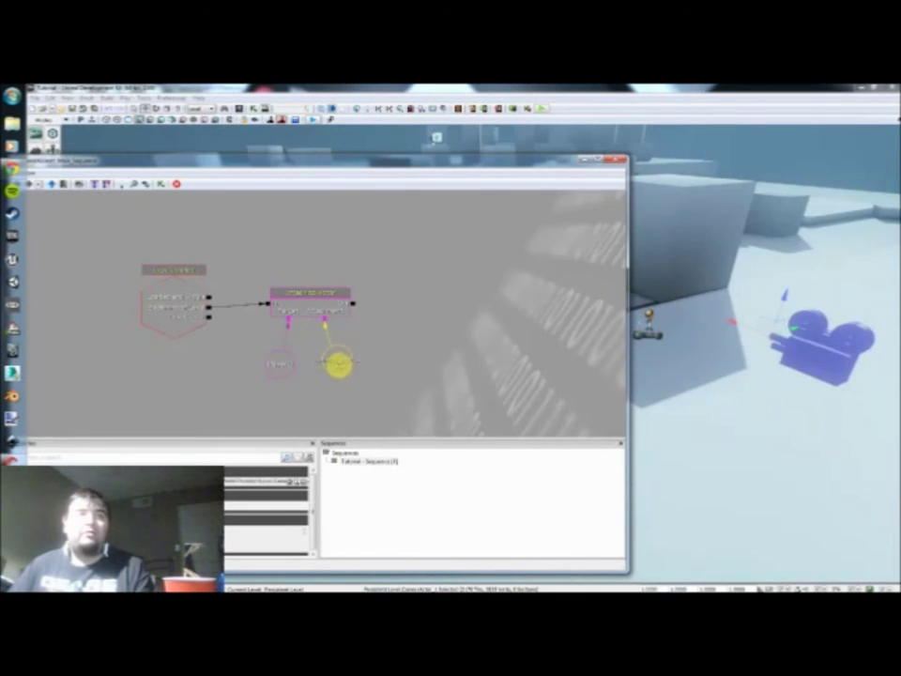
left_click_drag(272, 367, 276, 358, "ctrl")
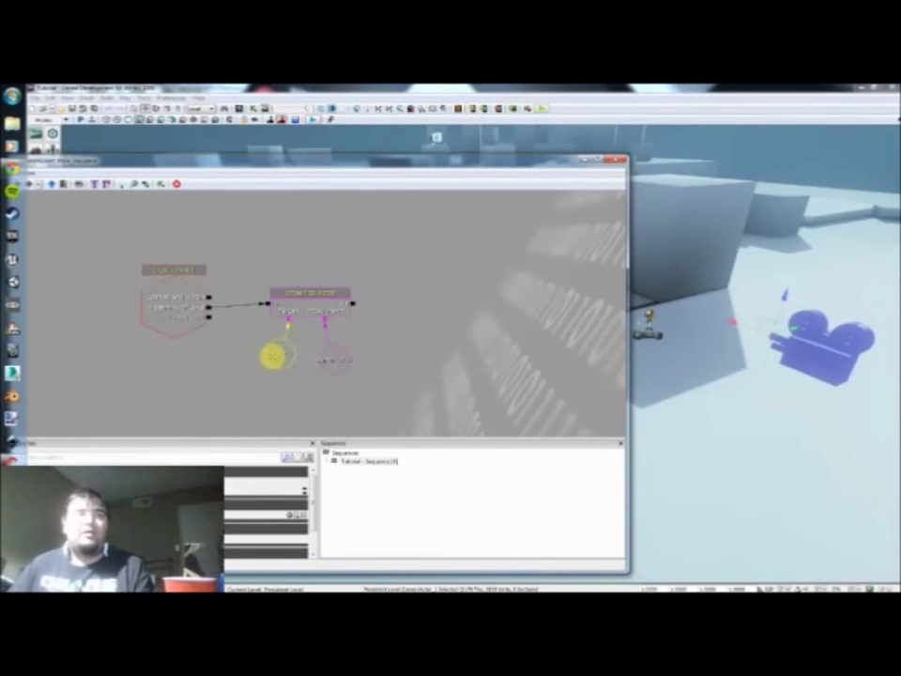
left_click_drag(324, 321, 326, 368)
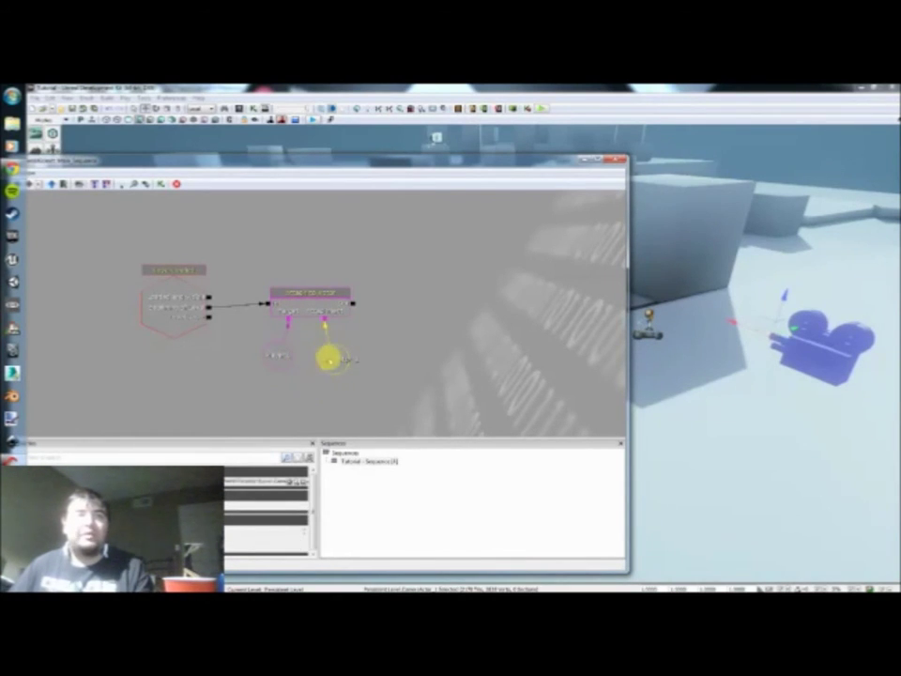
Play-test the level in the editor preview, moving the player back and forth to check the attached camera's effect, and end the session
left_click(362, 324)
mouse_move(686, 394)
left_mouse_down()
mouse_move(700, 382)
mouse_move(706, 388)
mouse_move(675, 383)
left_mouse_up()
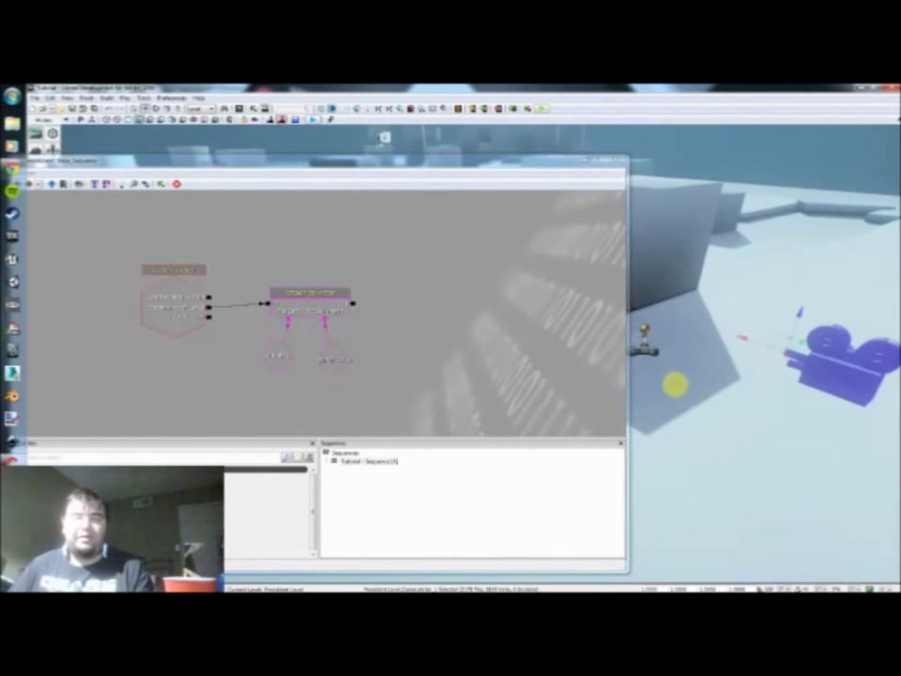
left_click(542, 109)
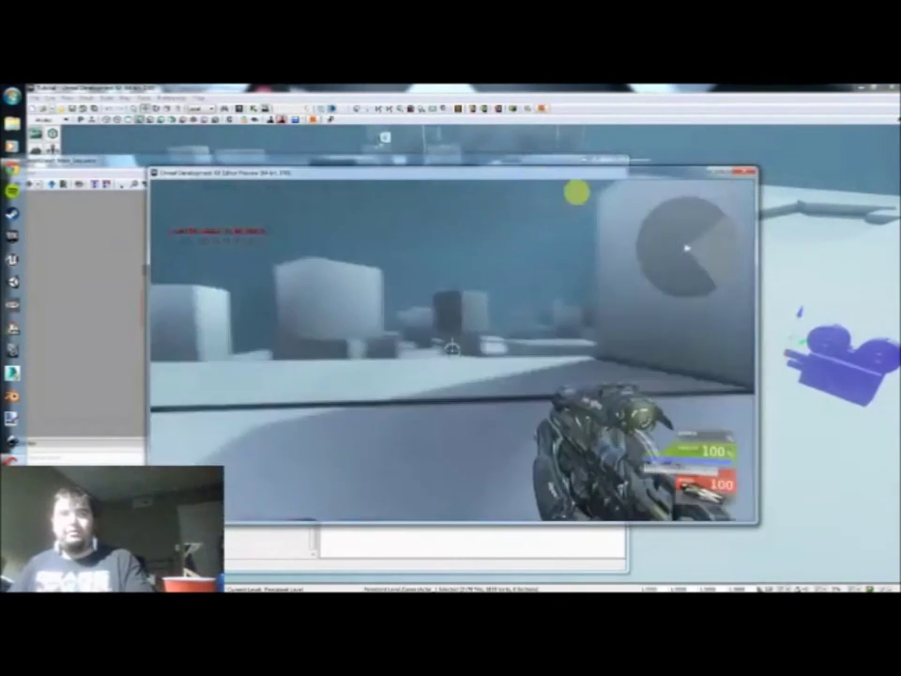
mouse_move(451, 350)
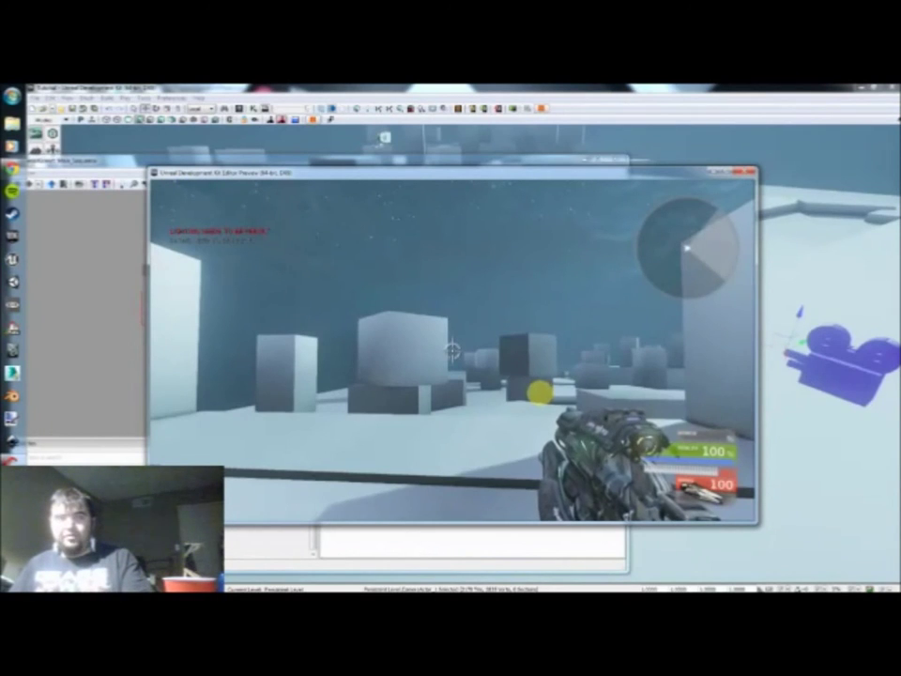
key("w")
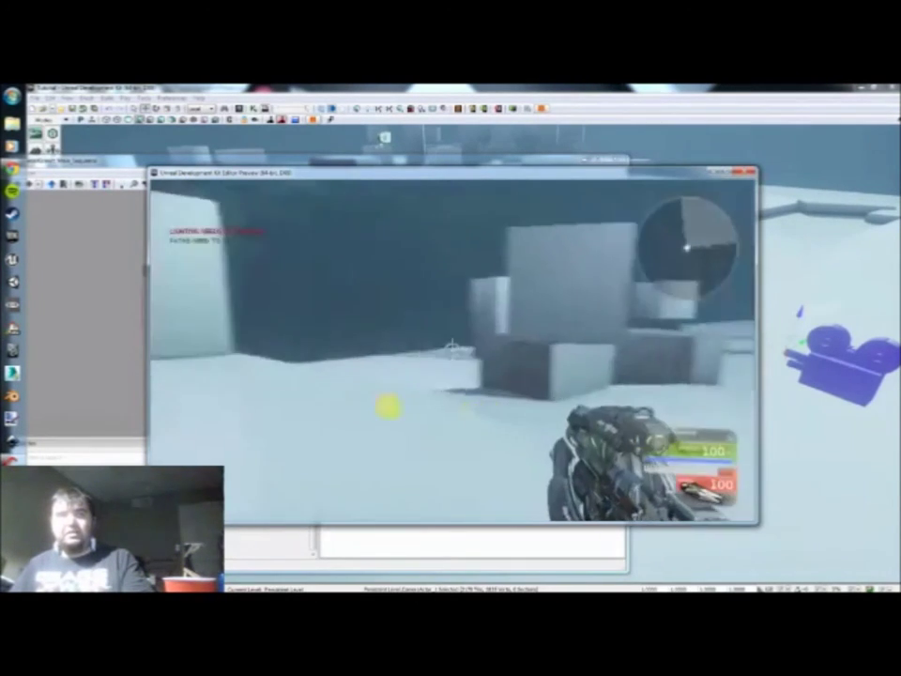
key("s")
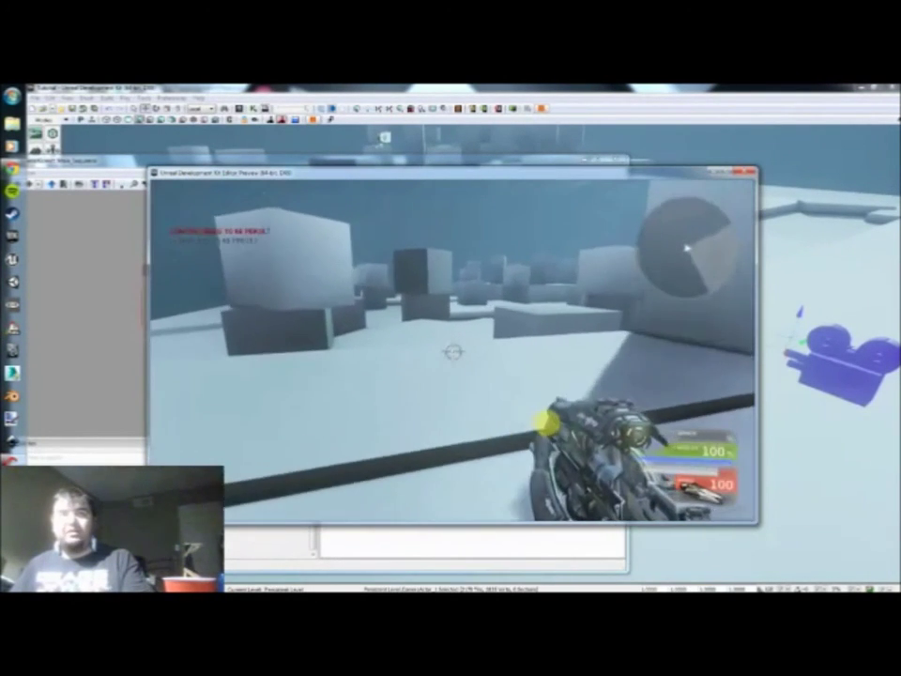
key("w")
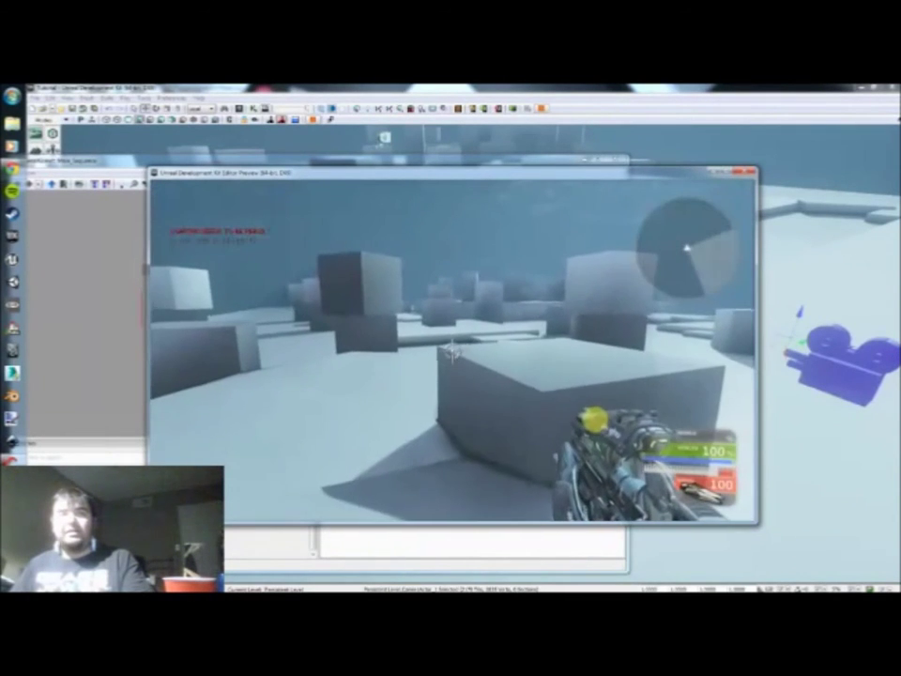
key("s")
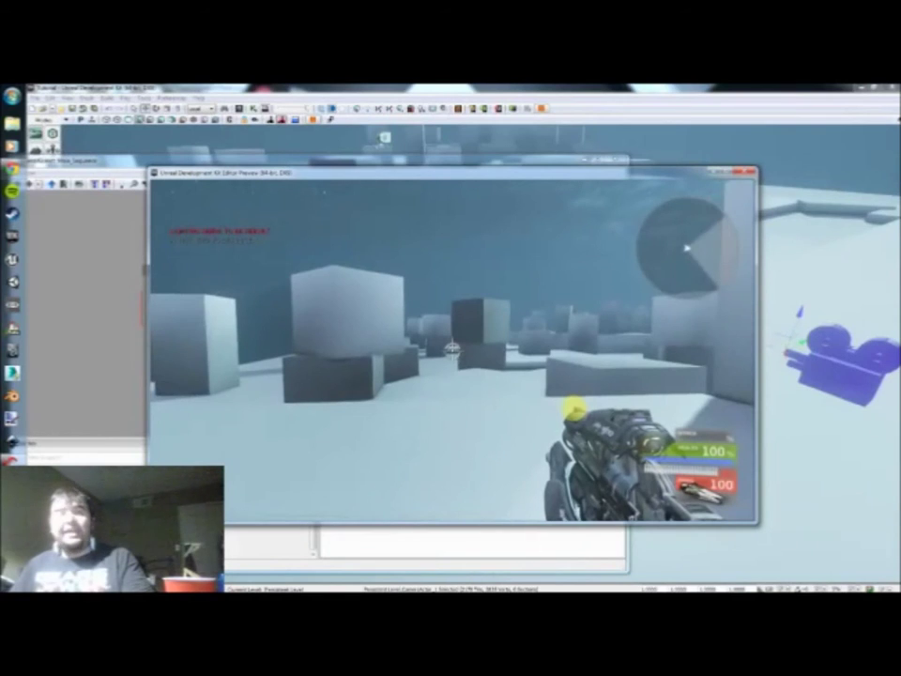
key("Escape")
key("Escape")
Add a Set Camera Target action from the Camera category to the Kismet sequence and position it beside the Attach to Actor action
left_click_drag(394, 364, 380, 359)
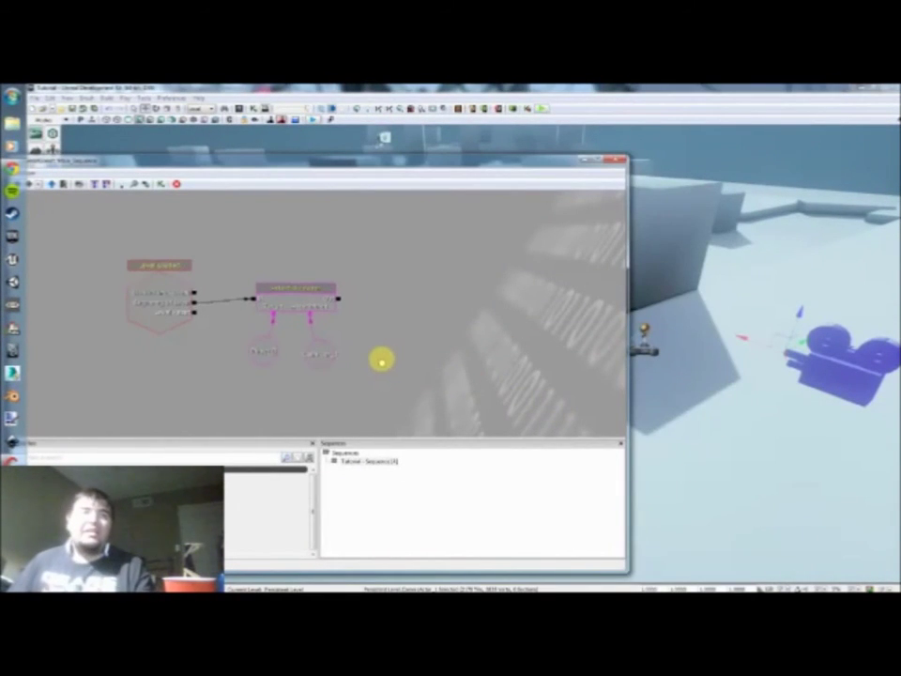
right_click(409, 287)
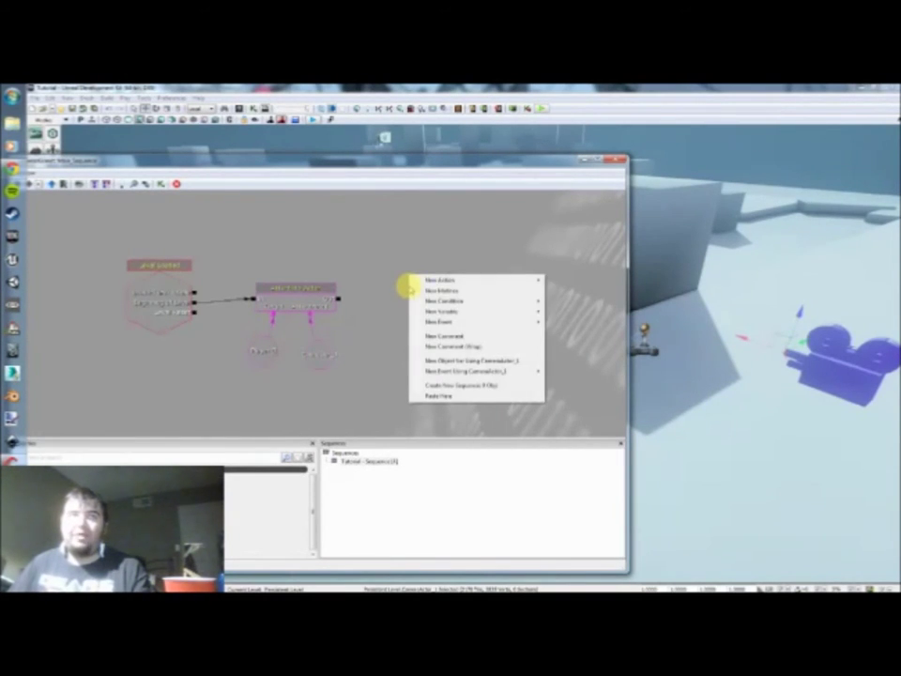
mouse_move(440, 280)
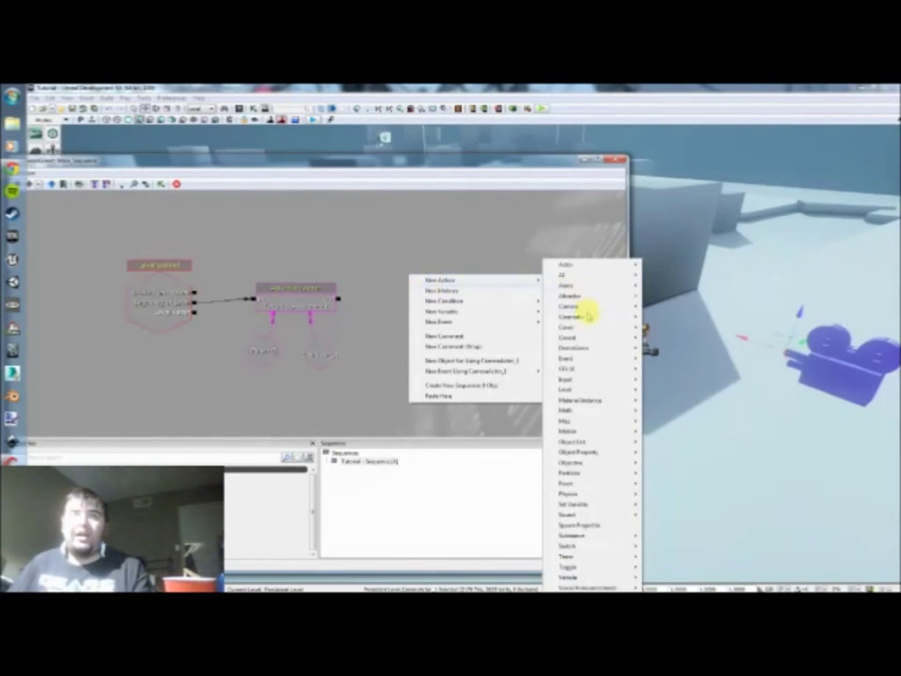
mouse_move(631, 308)
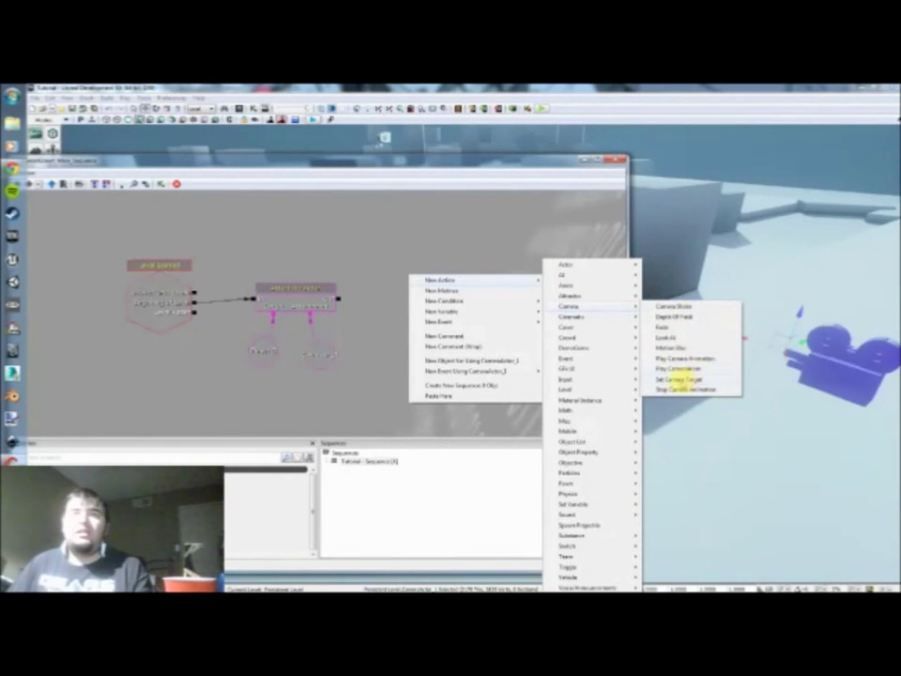
left_click(677, 379)
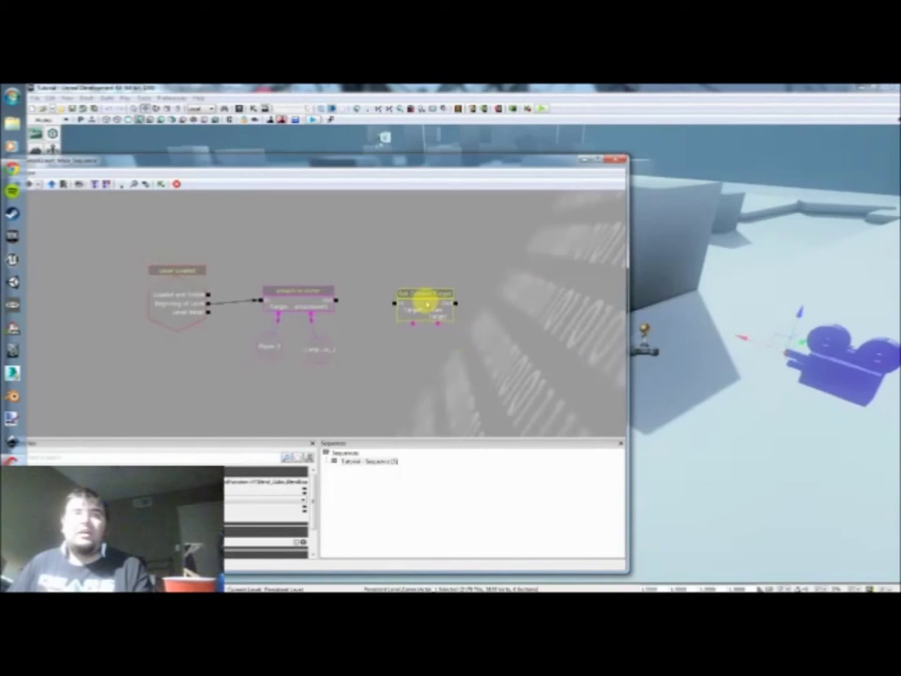
left_click_drag(453, 313, 401, 357)
right_click(406, 366)
left_click(402, 364)
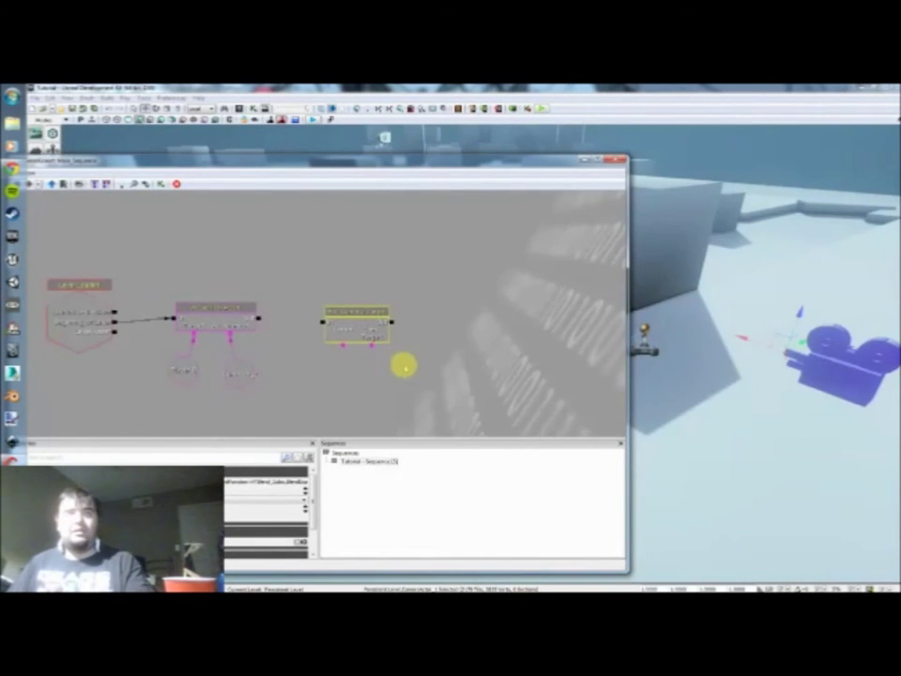
left_click_drag(354, 324, 324, 322, "ctrl")
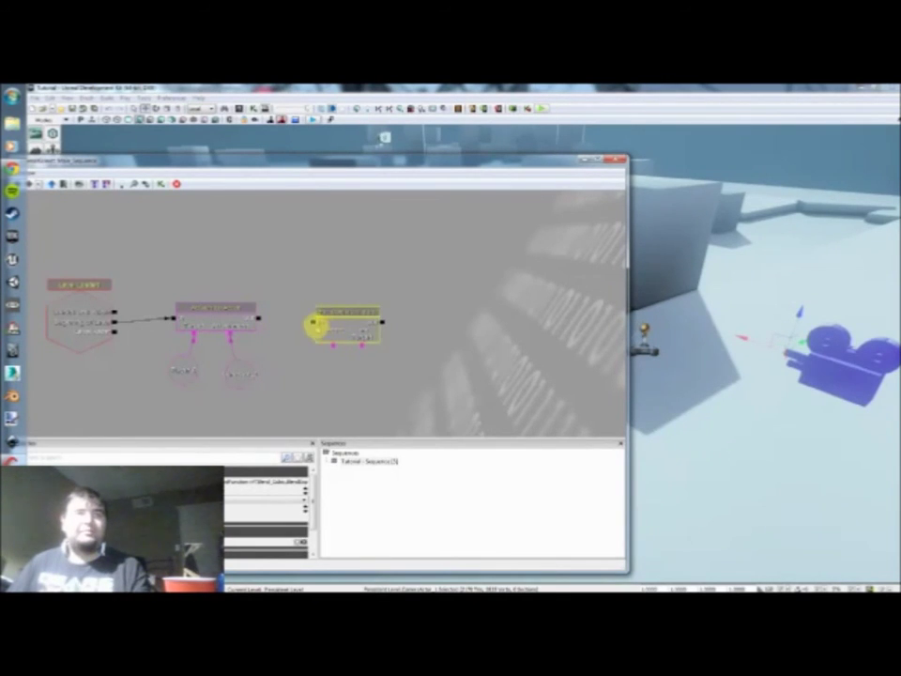
Wire Attach to Actor's Out to Set Camera Target's In and align the two actions
left_click_drag(266, 326, 318, 332)
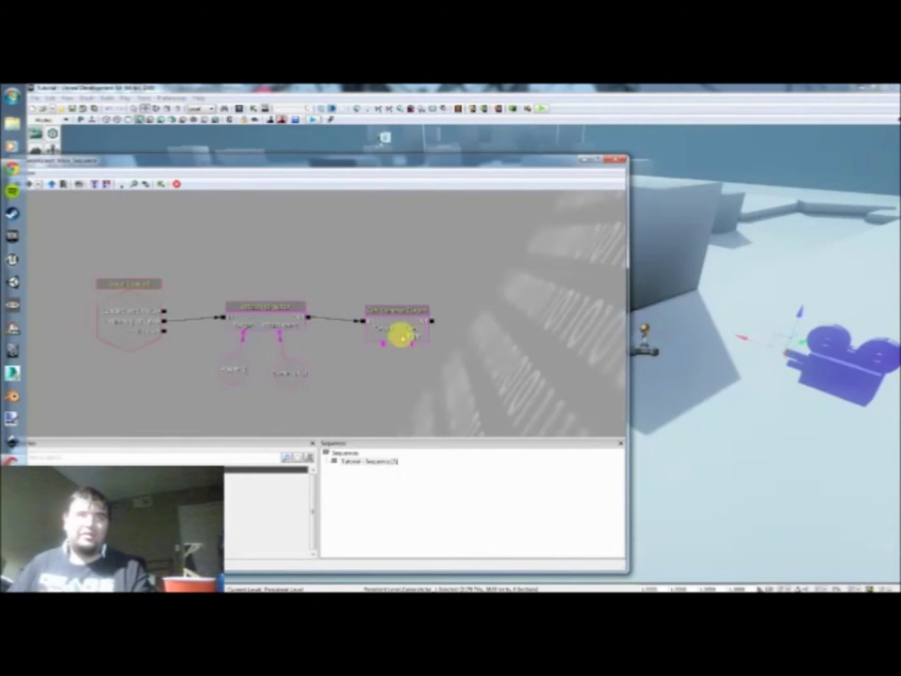
left_click(400, 334)
left_click_drag(395, 331, 394, 316, "ctrl")
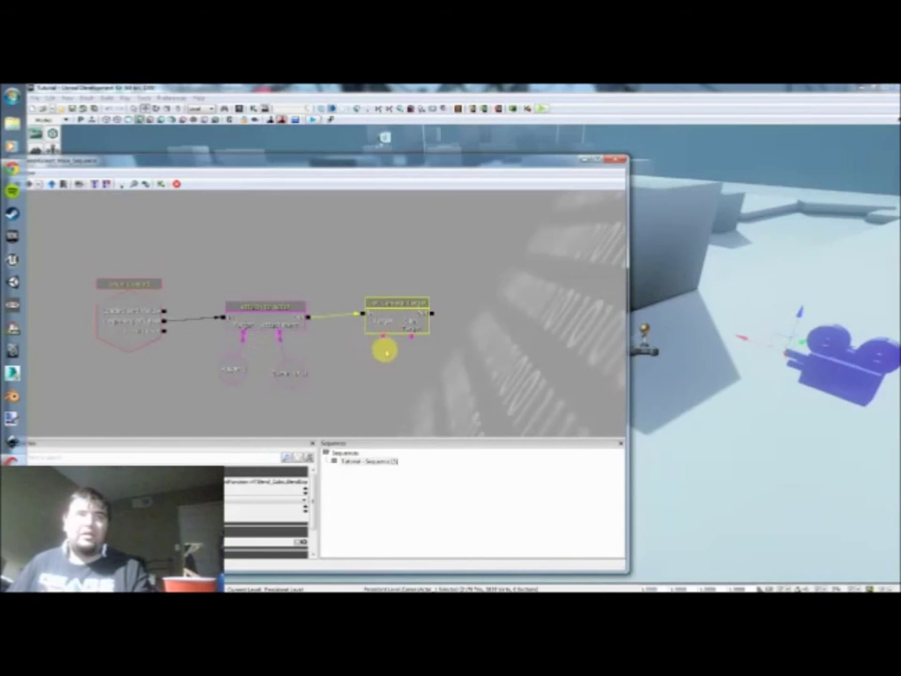
Link the Player variable to Set Camera Target's Target and the camera variable to its Cam Target, spacing both variables below the actions
left_click_drag(382, 339, 236, 365)
left_click(293, 376)
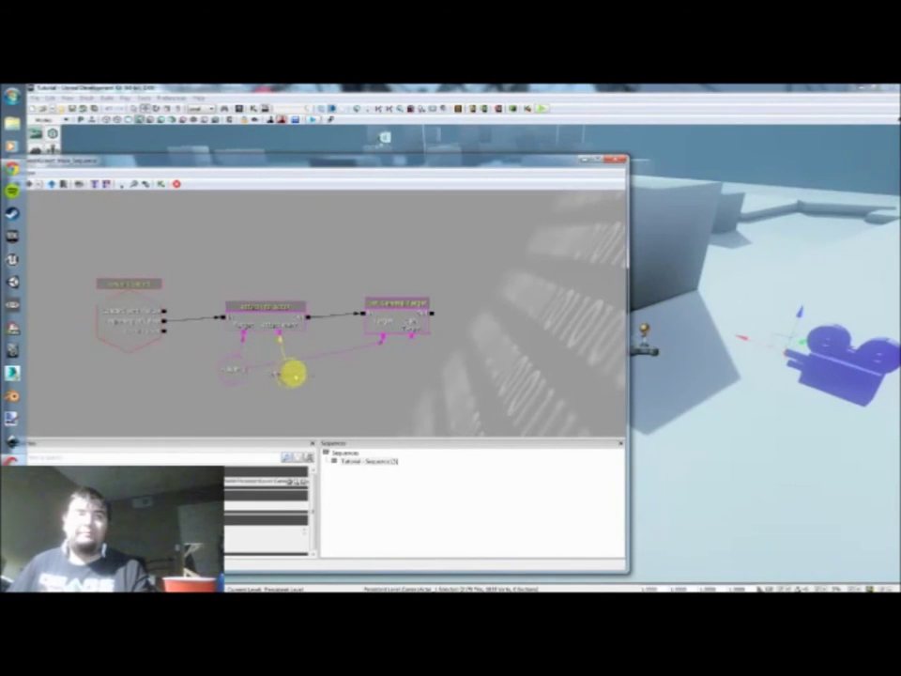
left_click_drag(294, 377, 414, 388, "ctrl")
left_click_drag(235, 366, 279, 376)
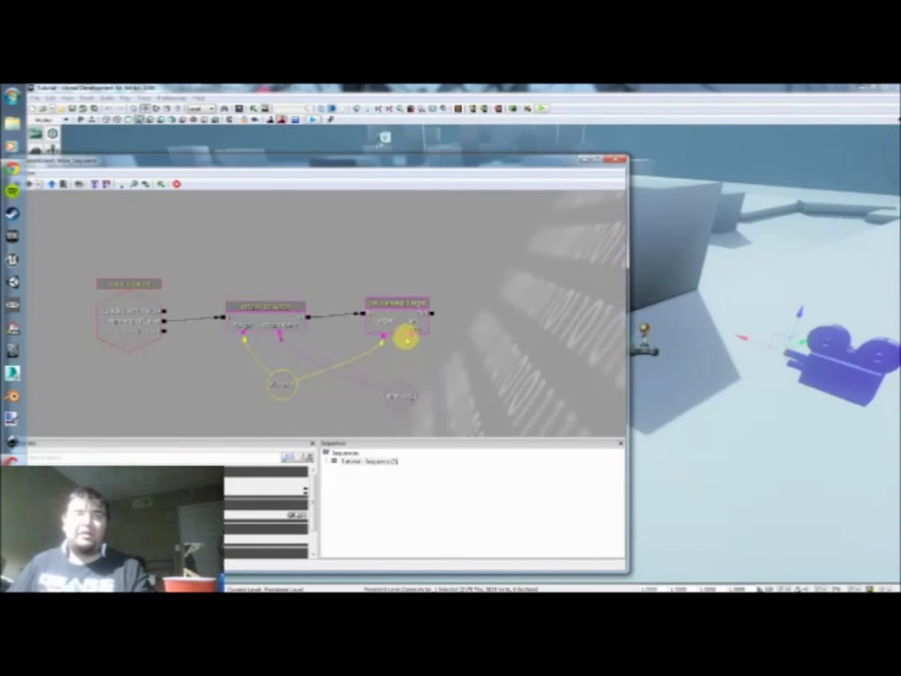
left_click(405, 322)
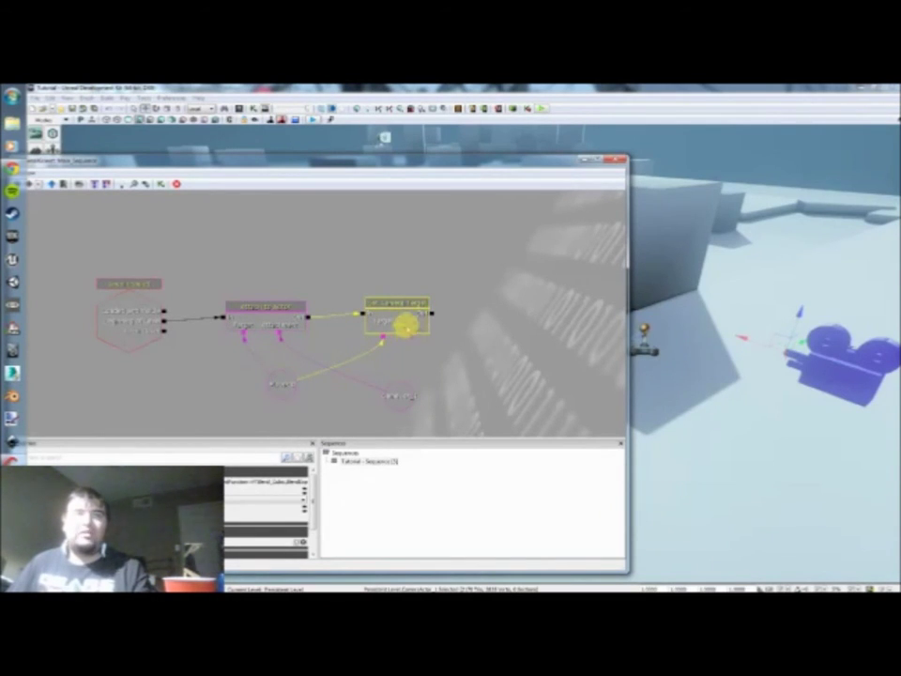
left_click(413, 387)
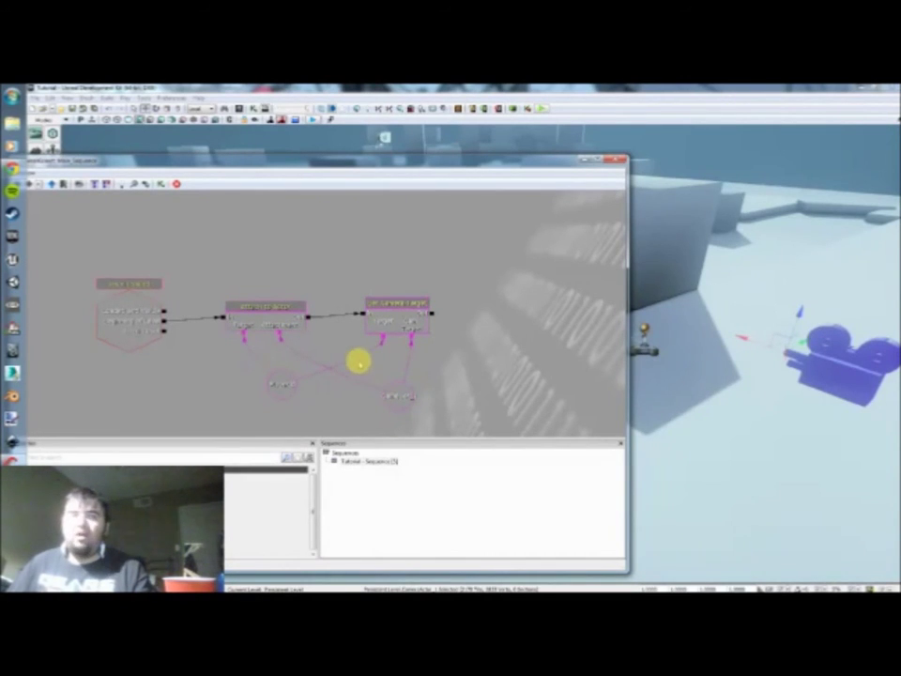
Play-test the level in the editor preview, running and looking around to check the third-person camera, and end the session
left_click(542, 109)
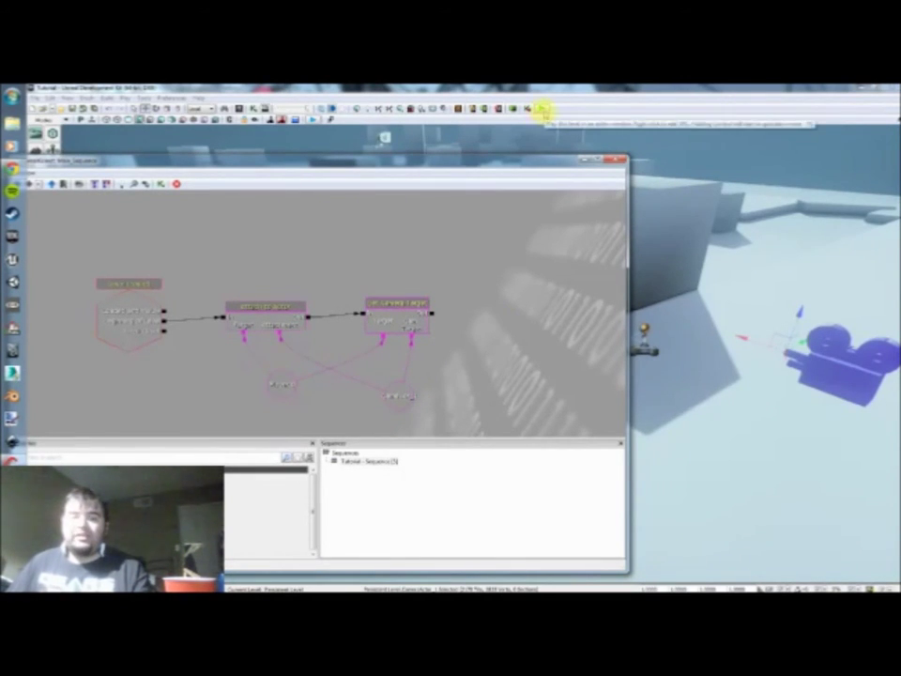
key("w")
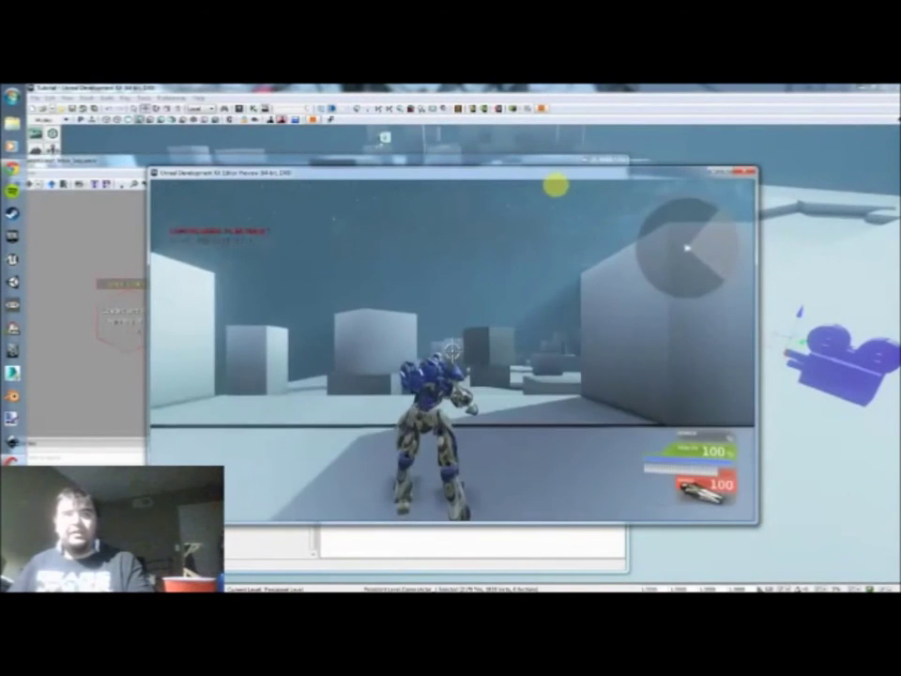
key("a")
key("d")
key("w")
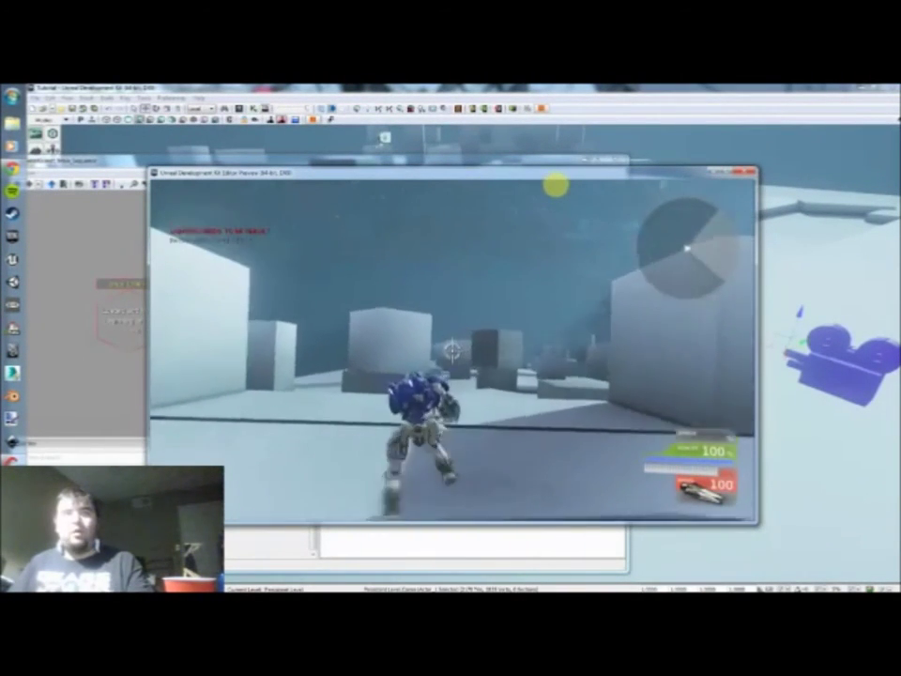
key("w")
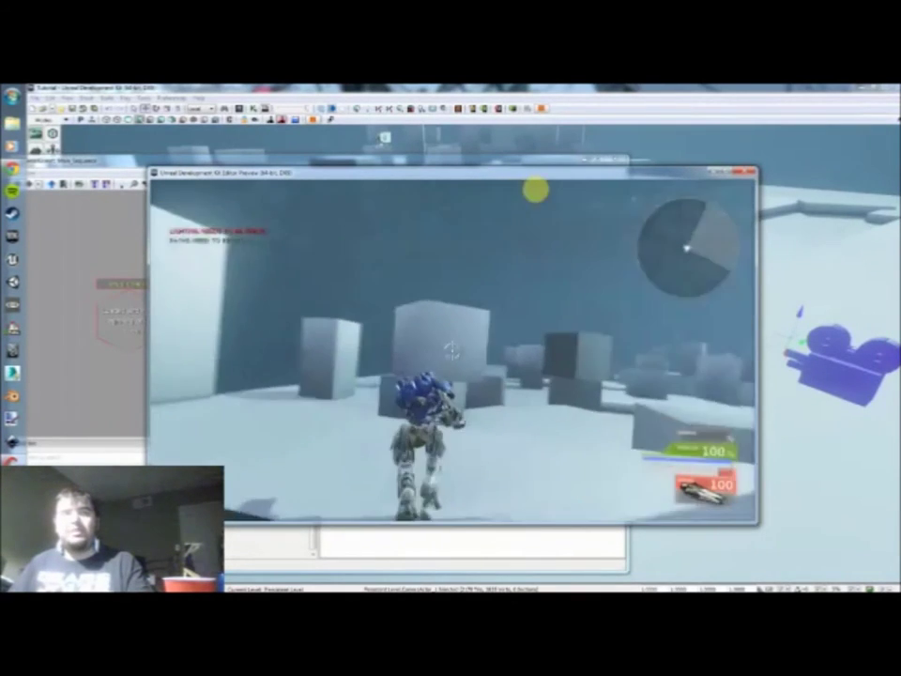
key("w")
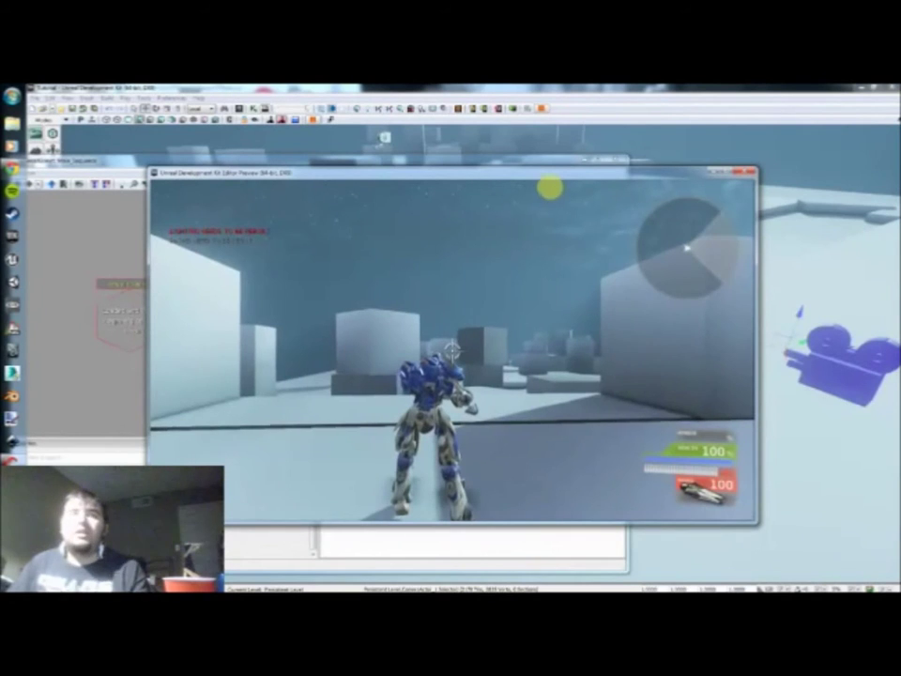
key("w")
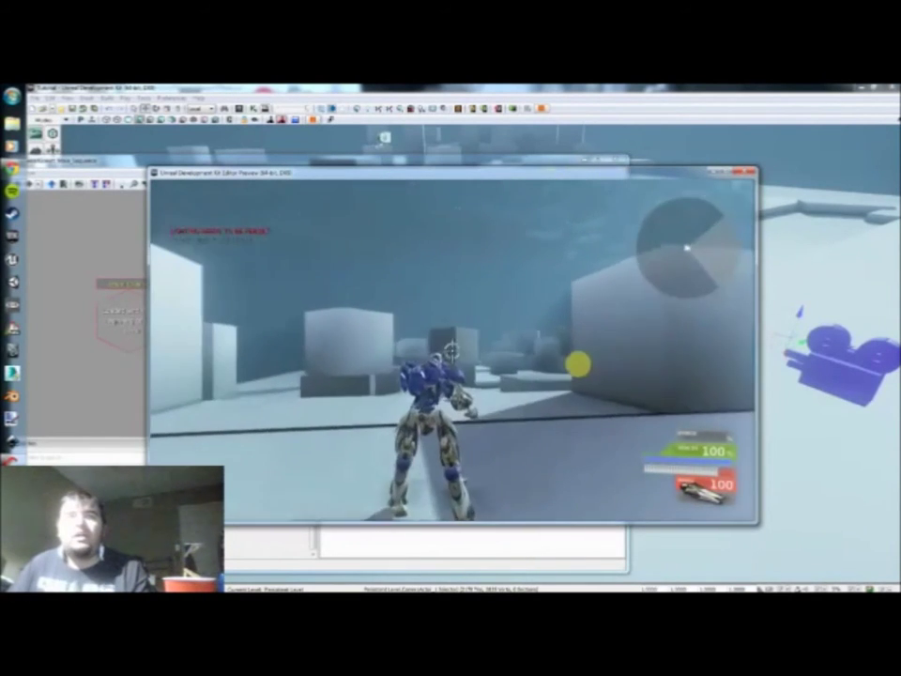
key("w")
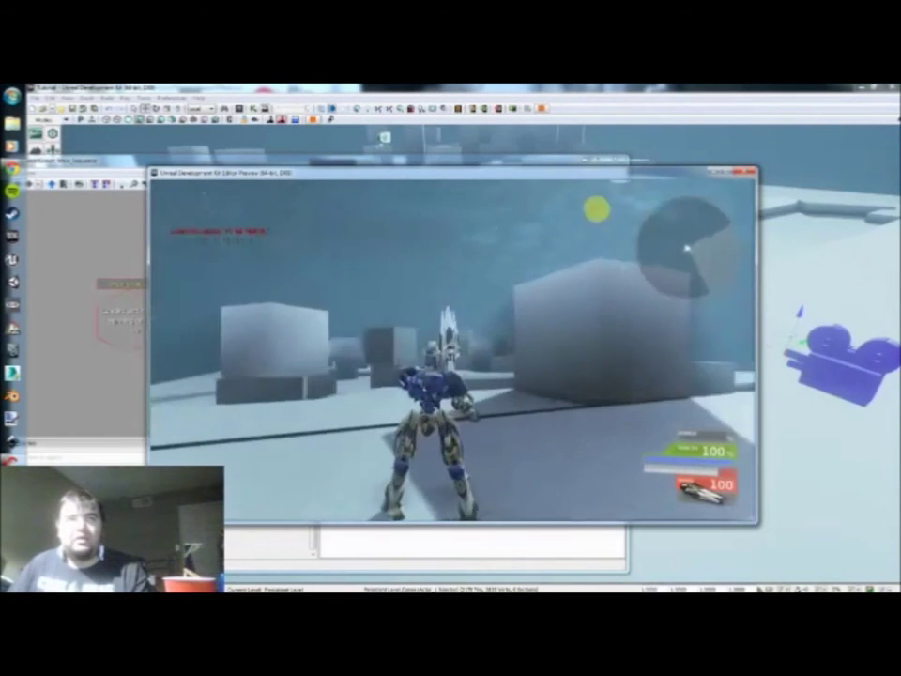
key("w")
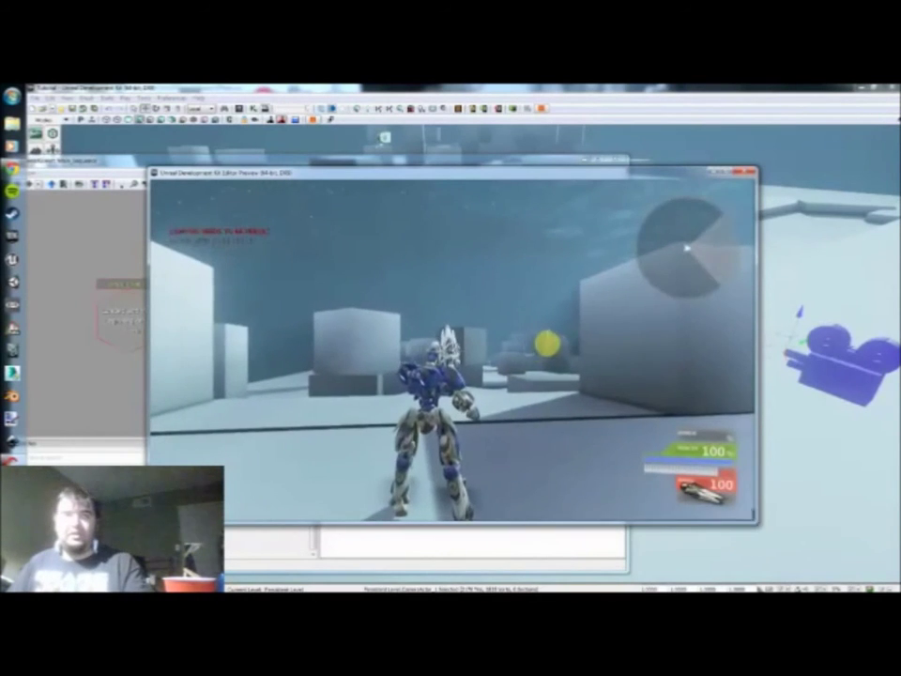
key("w")
key("w")
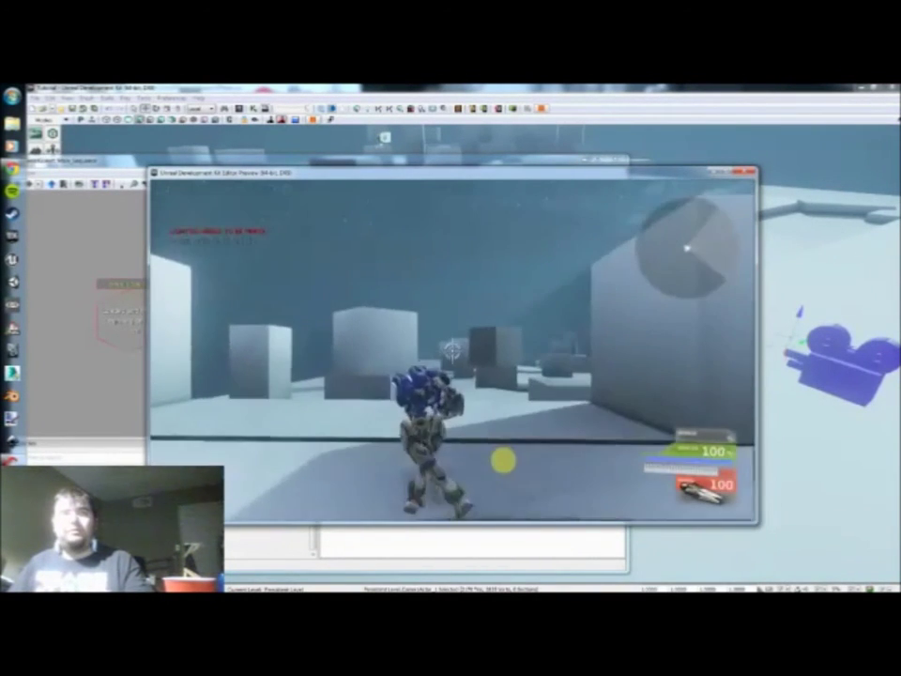
key("Escape")
Look around once more in the play-test, end it and close the Kismet window
left_click_drag(384, 374, 404, 354)
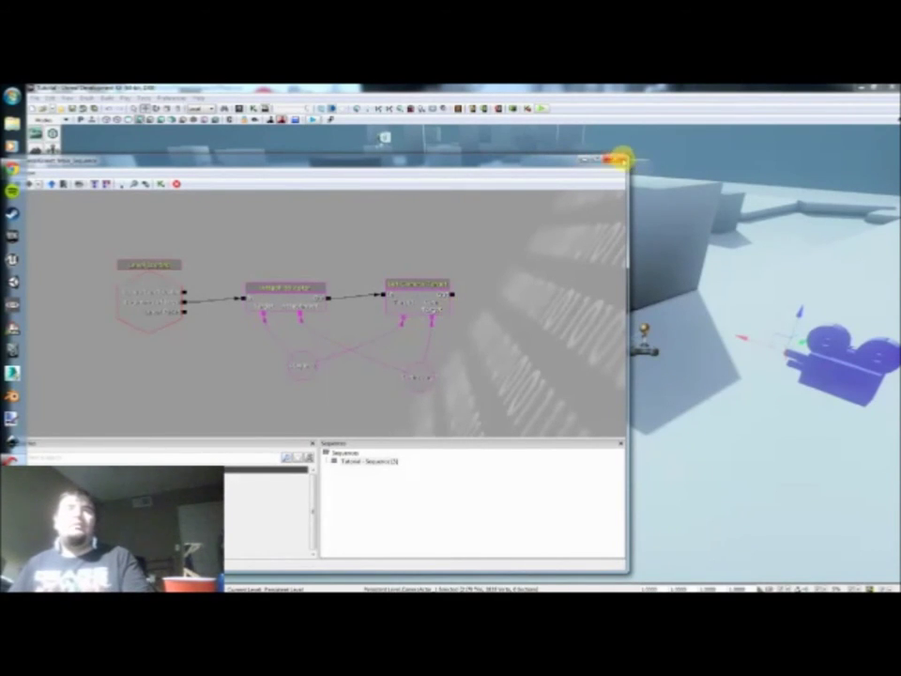
left_click(621, 160)
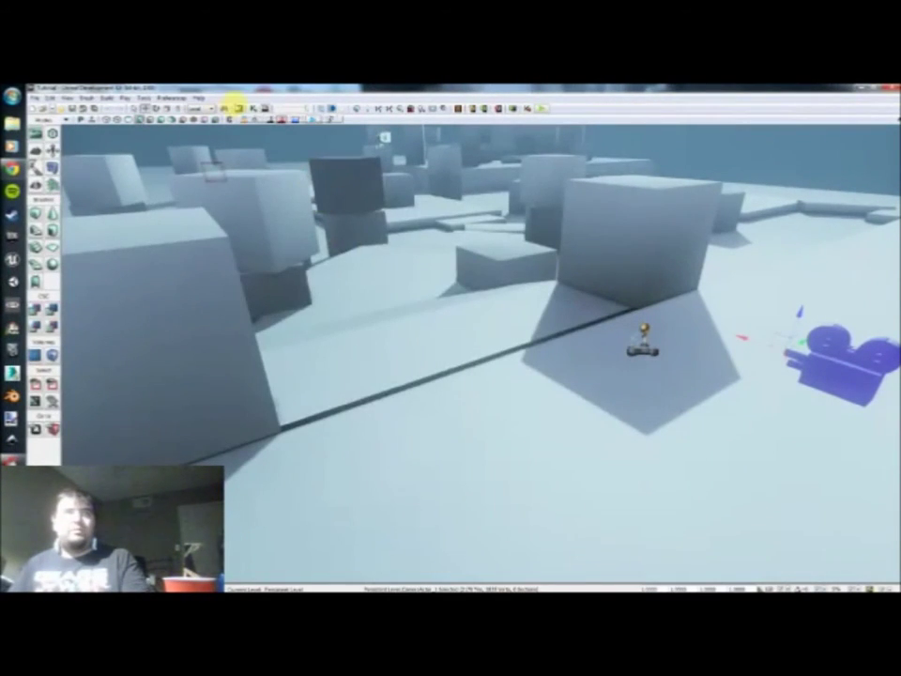
Filter the Content Browser to skeletal meshes, find SK_Crowd_Robot and open it in the AnimSet Editor
left_click(237, 106)
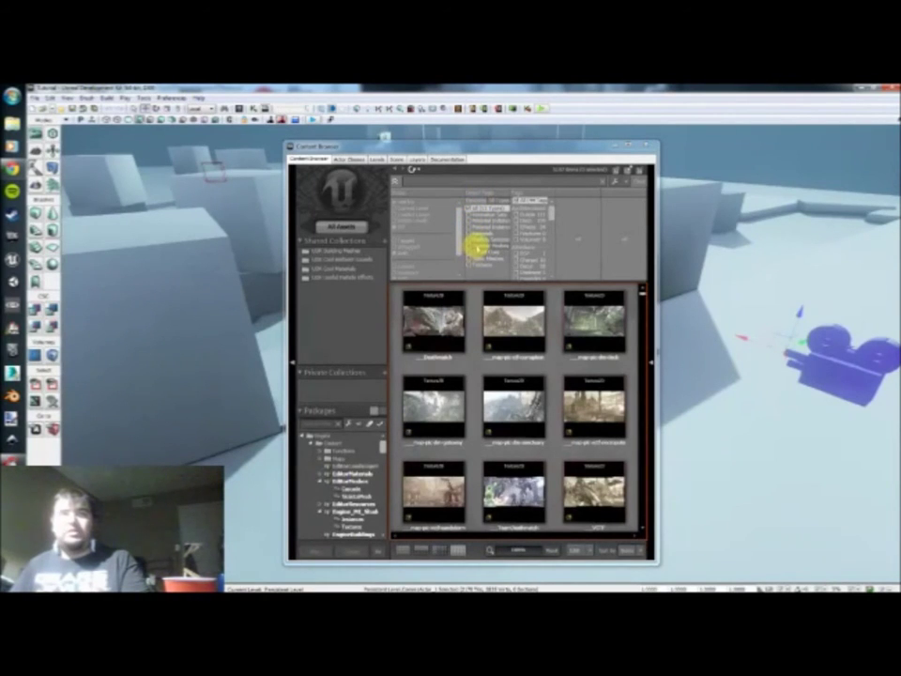
left_click(477, 246)
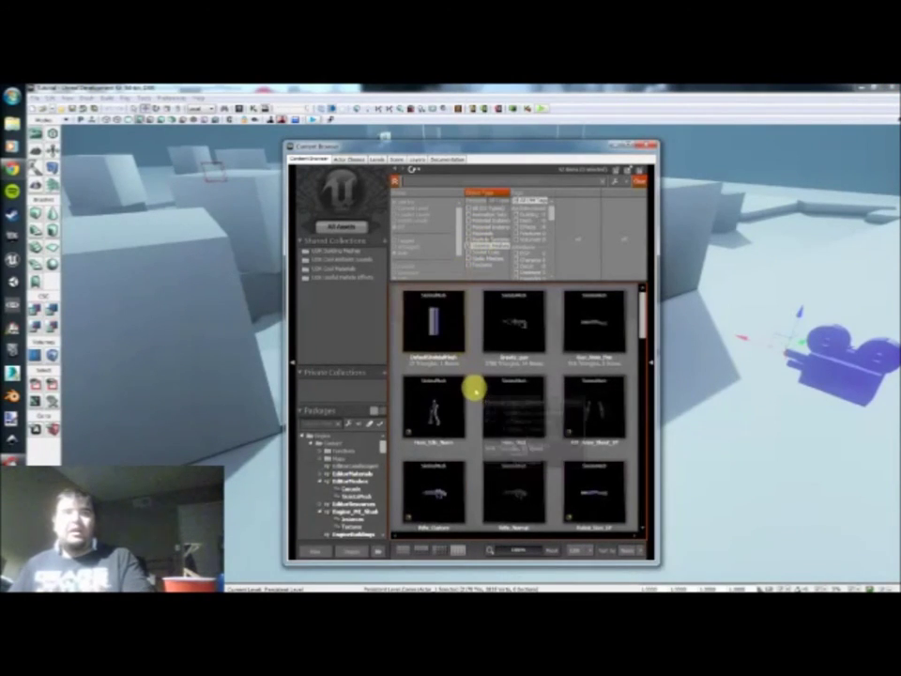
scroll(474, 386, "down", 5)
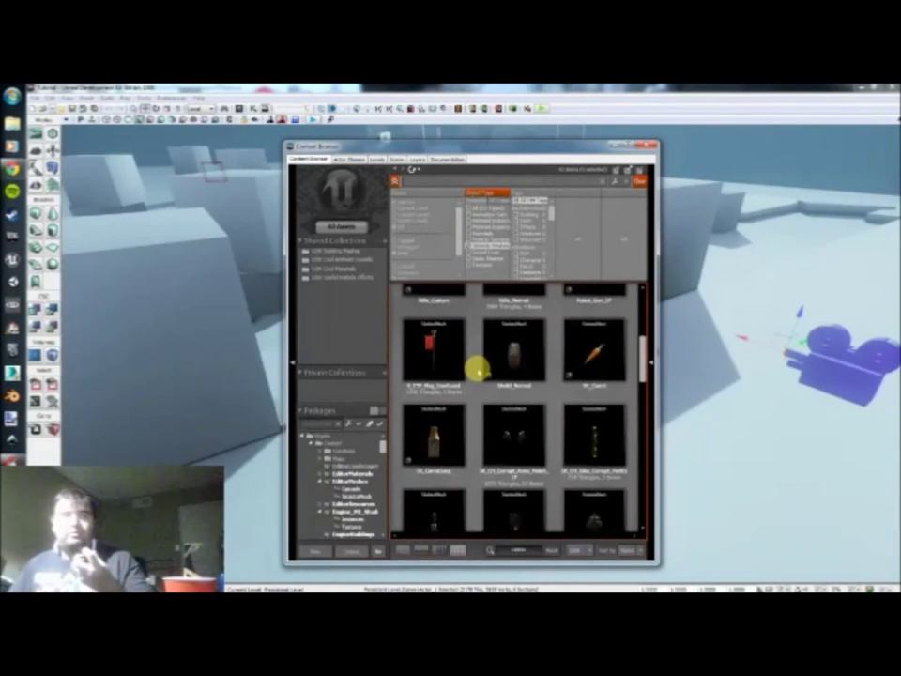
scroll(476, 370, "down", 1)
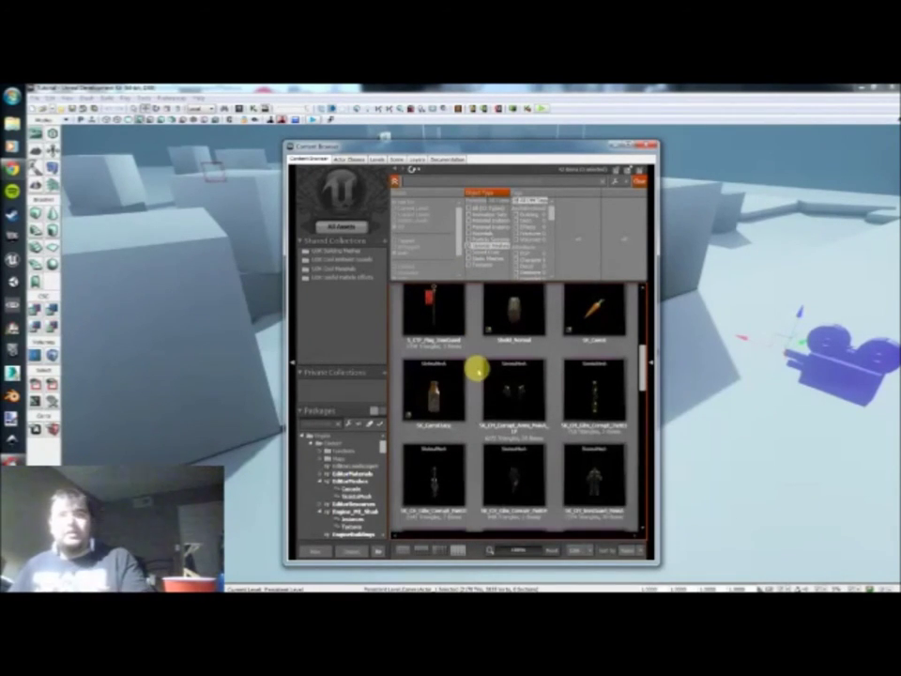
scroll(476, 370, "down", 2)
scroll(475, 370, "down", 1)
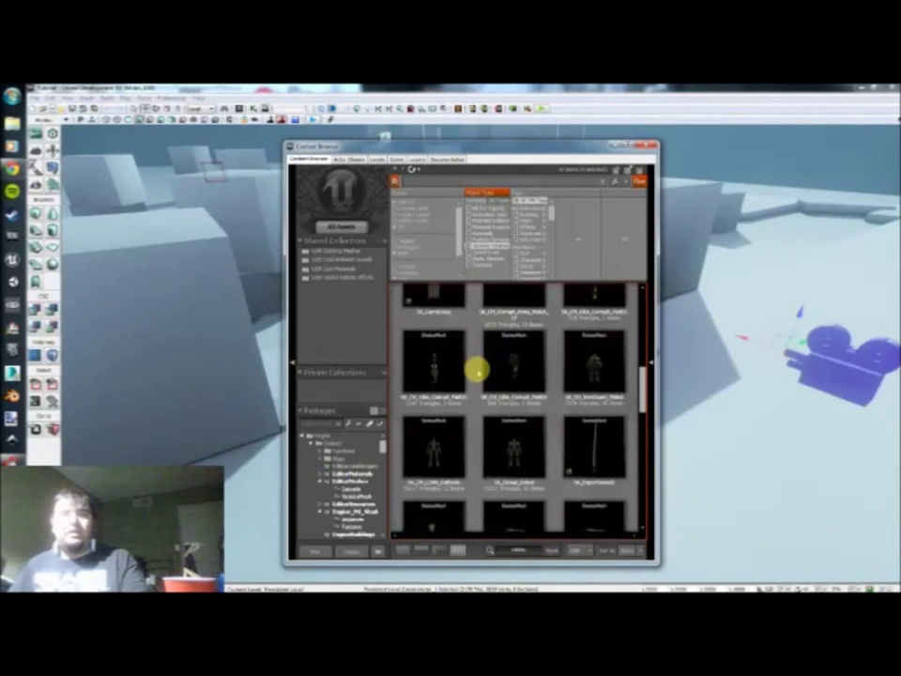
scroll(475, 370, "down", 1)
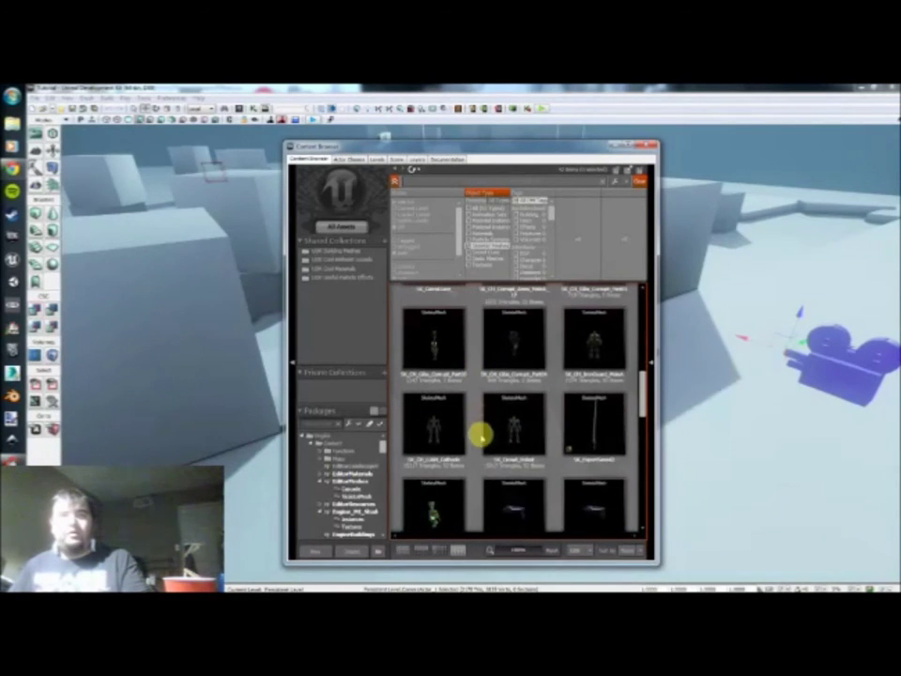
double_click(528, 430)
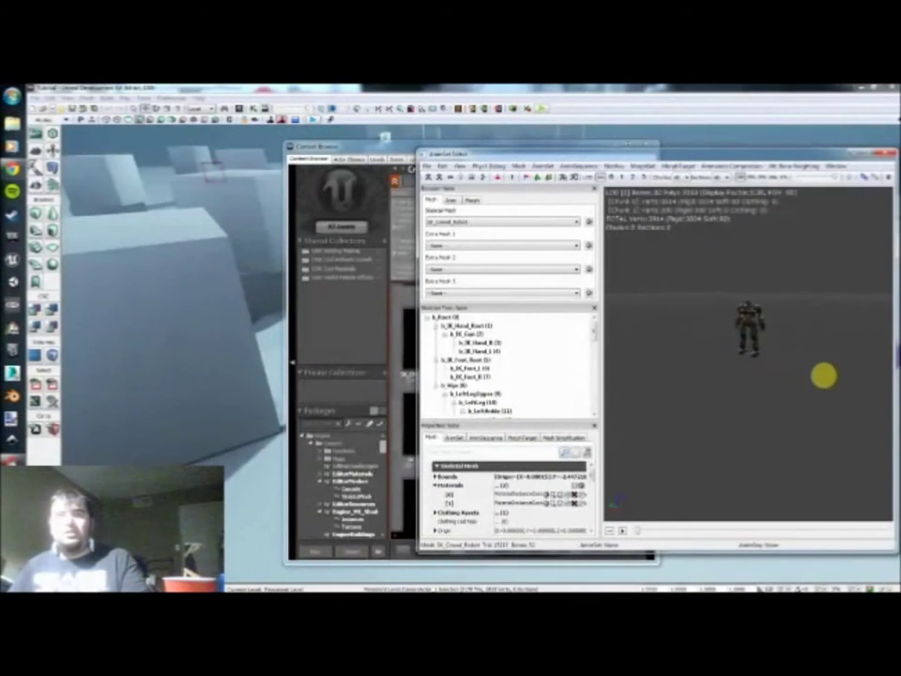
Examine the robot's skeletal mesh up close and from several angles in the AnimSet Editor
scroll(711, 306, "up", 3)
left_click_drag(710, 314, 684, 396)
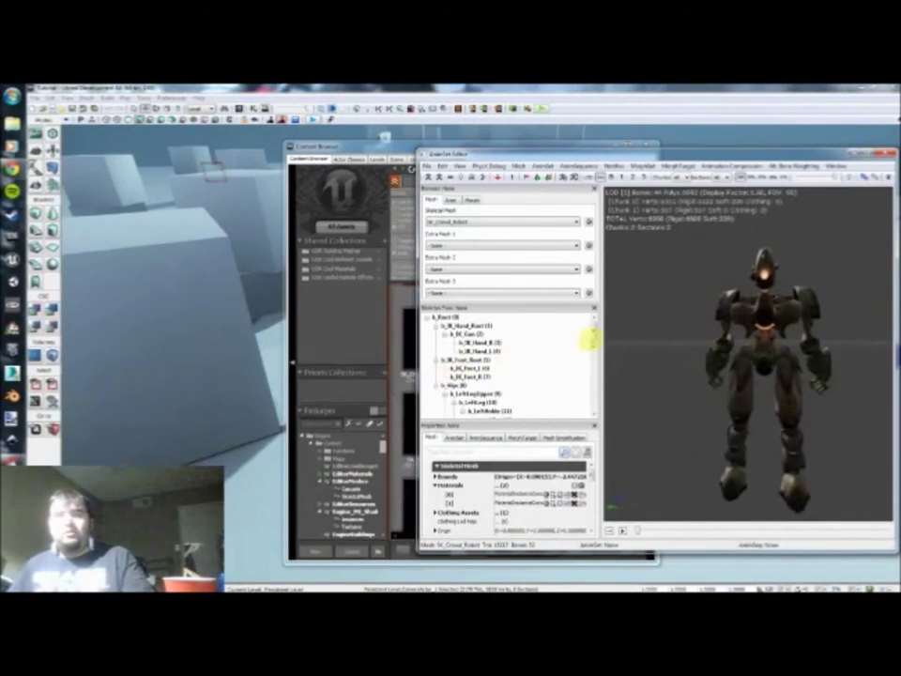
left_click_drag(539, 152, 440, 143)
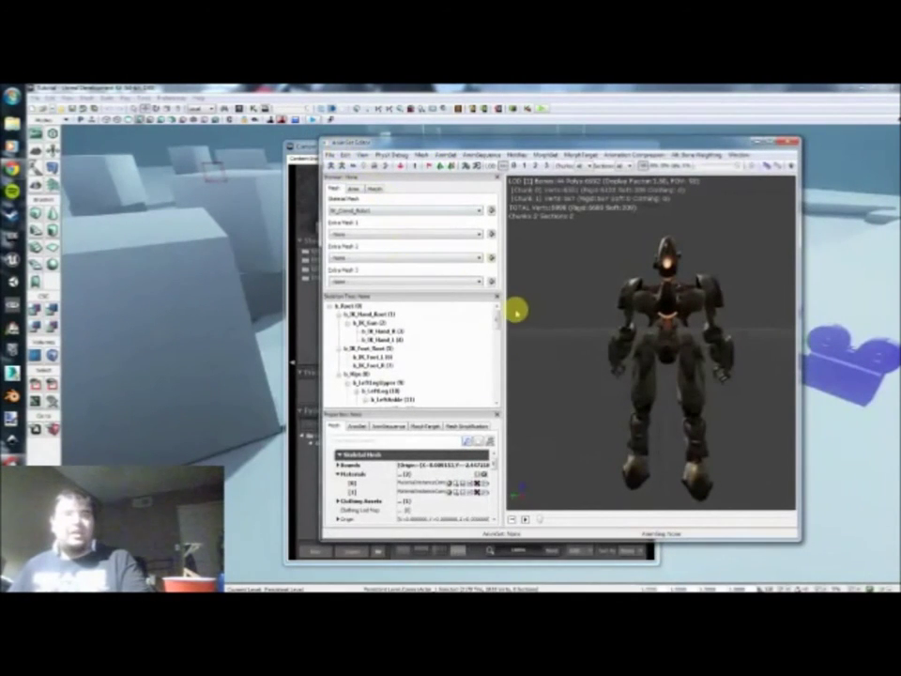
left_click_drag(620, 389, 609, 395)
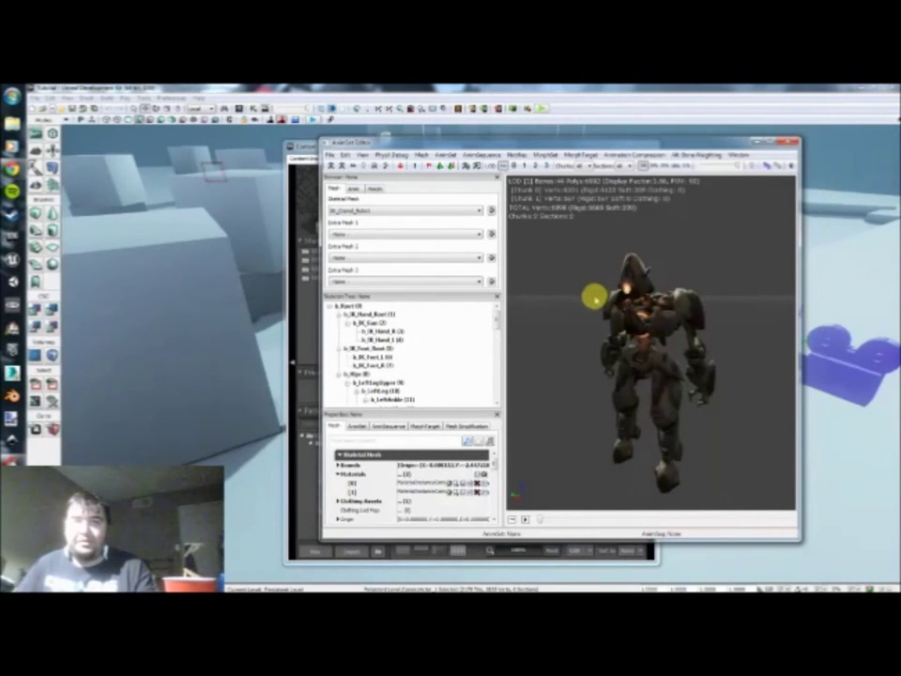
left_click_drag(561, 355, 573, 363)
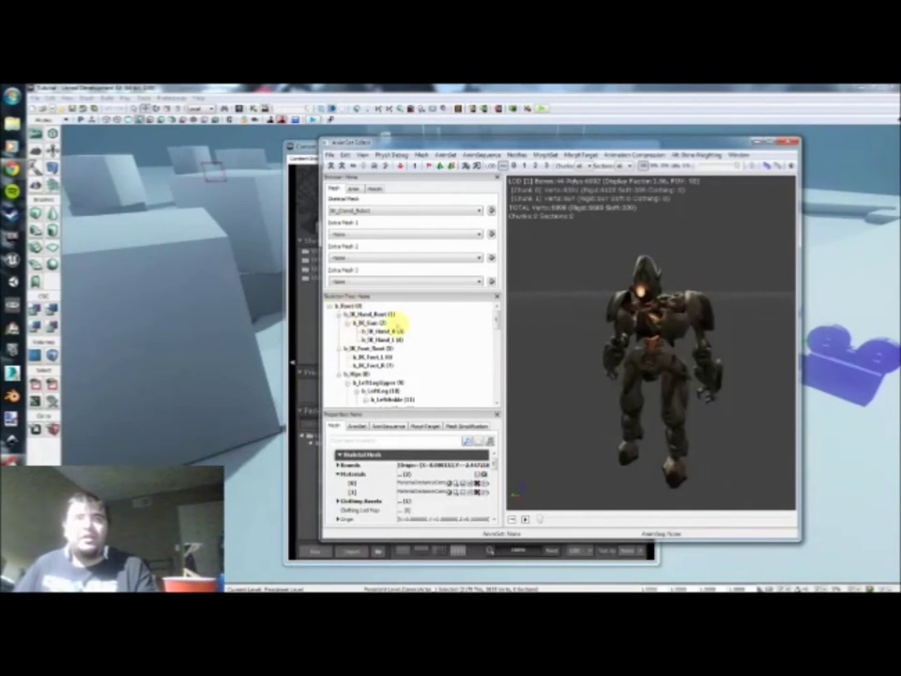
Inspect the robot's bones through the skeleton tree, including b_Root, the hand and foot IK bones, and view the highlighted skeleton
left_click(351, 307)
left_click(365, 323)
left_click(368, 348)
left_click(367, 366)
left_click(363, 313)
left_click(343, 306)
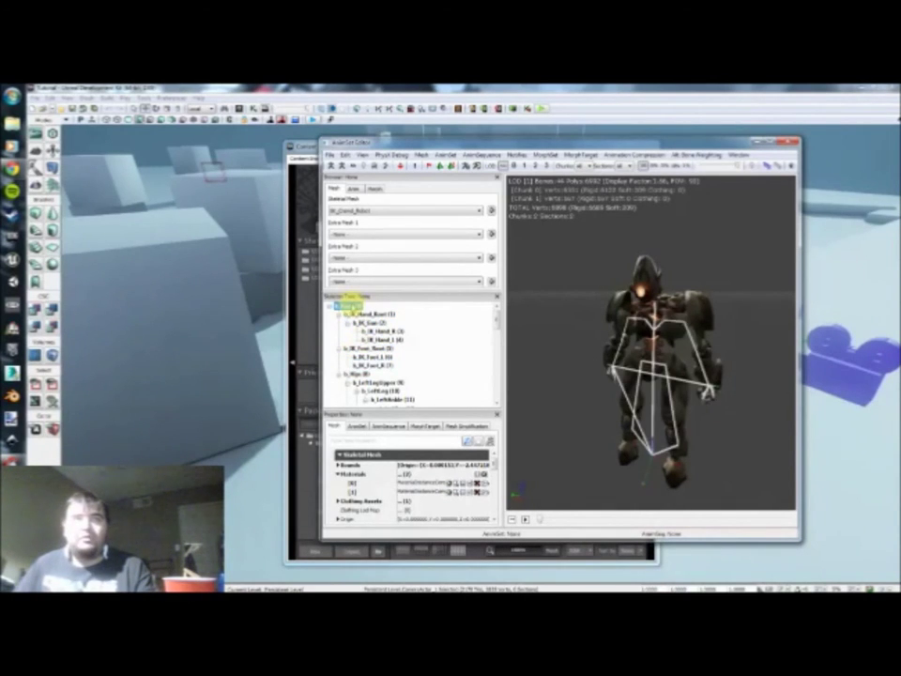
mouse_move(615, 410)
left_mouse_down()
mouse_move(565, 425)
mouse_move(715, 405)
mouse_move(614, 394)
left_mouse_up()
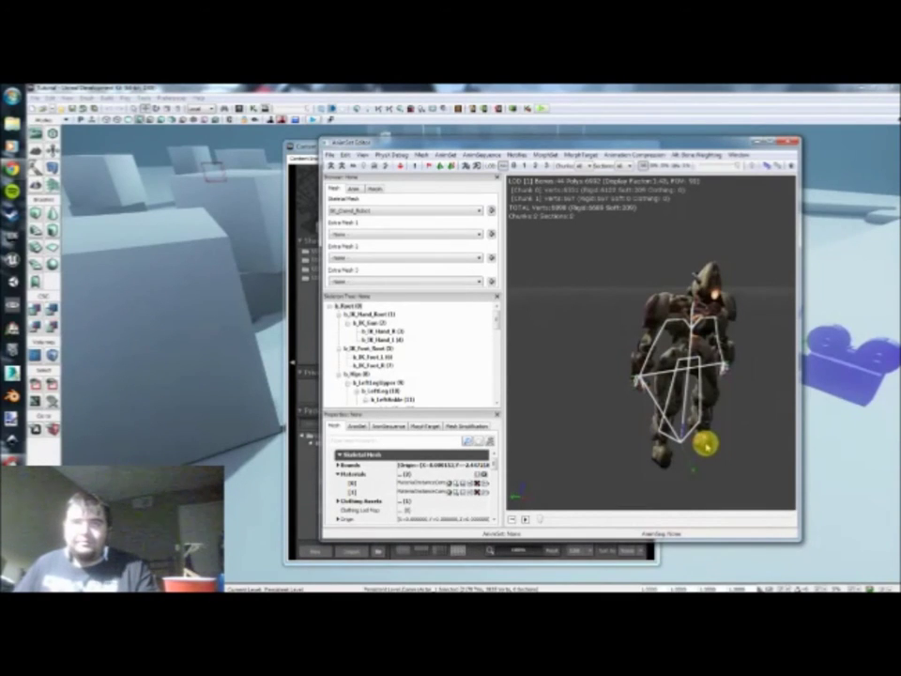
left_click_drag(783, 426, 651, 385)
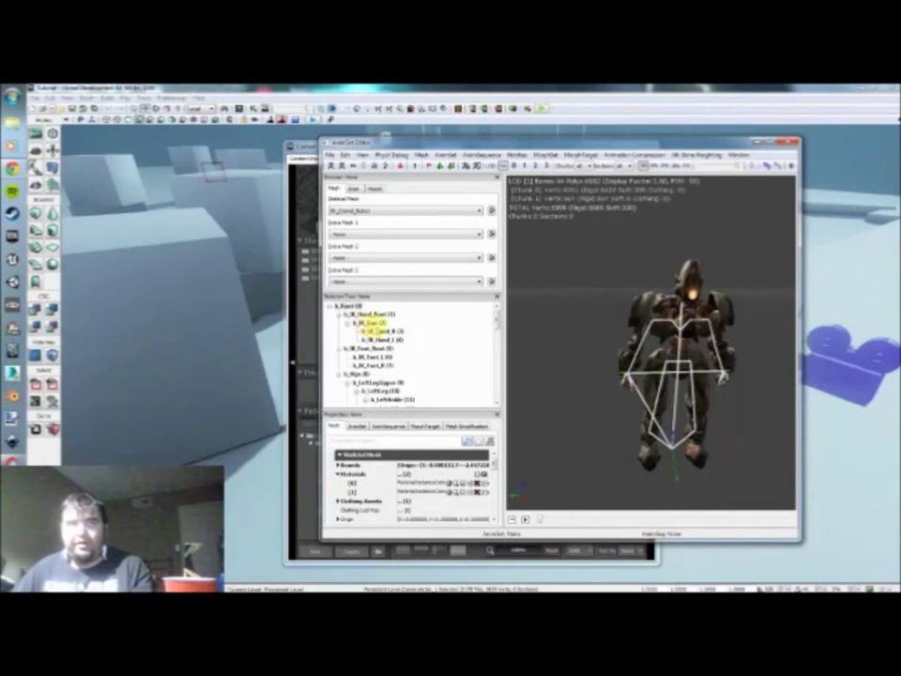
Copy the b_IK_Gun bone's name to the clipboard, and close the AnimSet Editor and the Content Browser
left_click(368, 322)
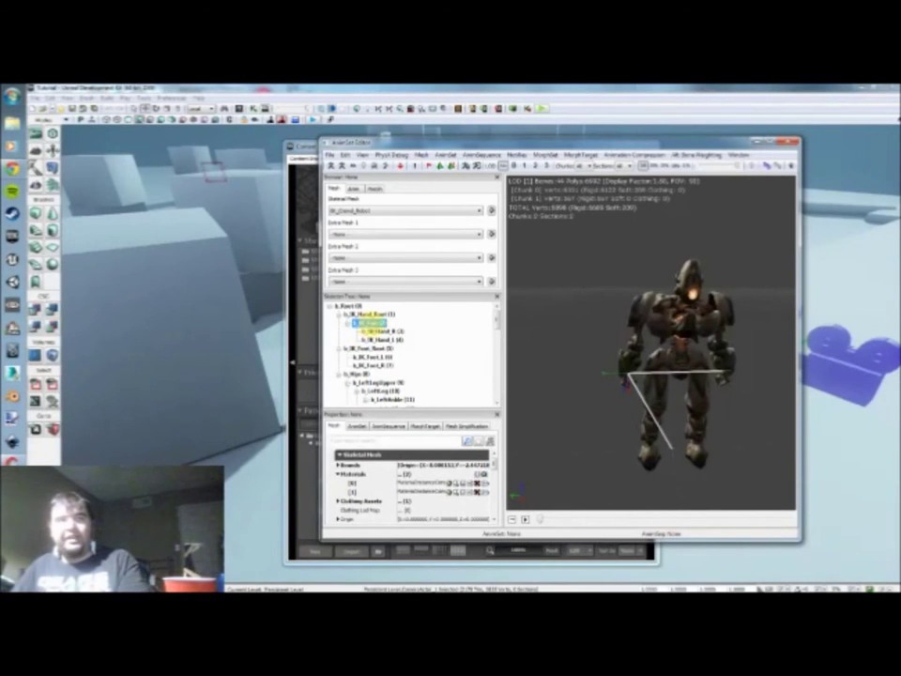
right_click(373, 321)
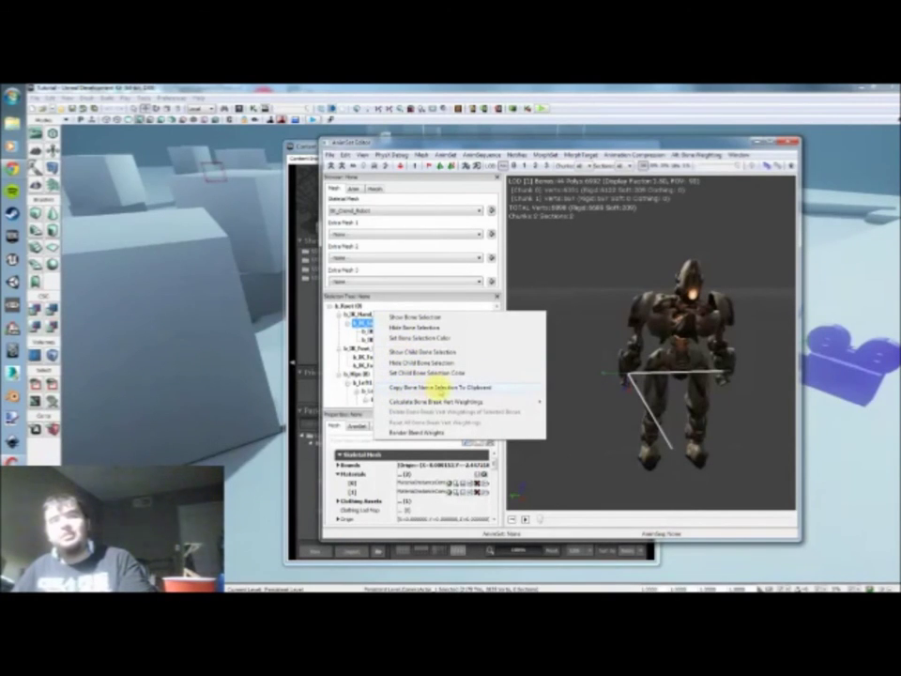
left_click(439, 386)
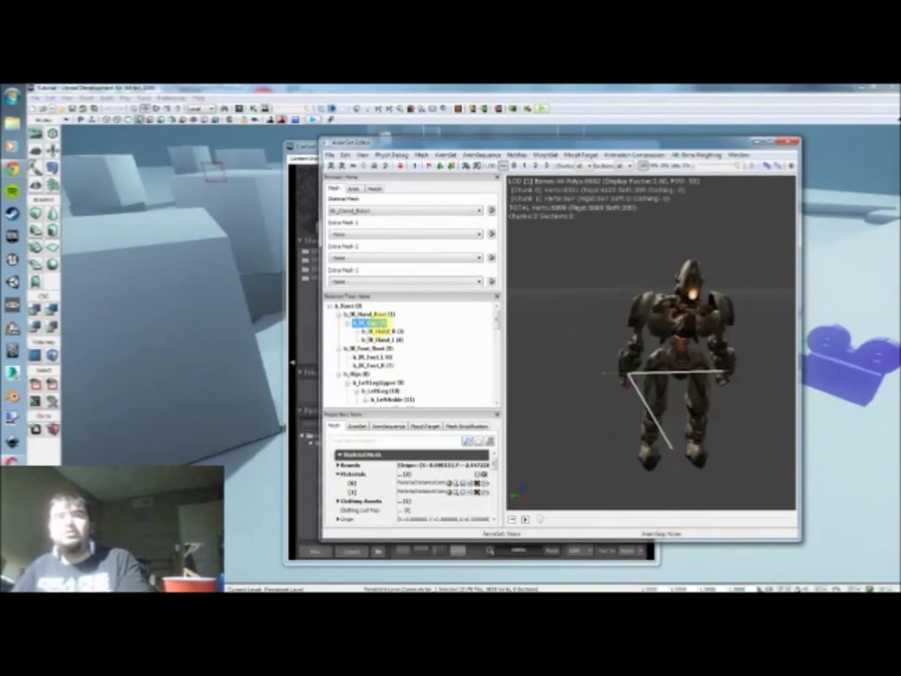
left_click(357, 323)
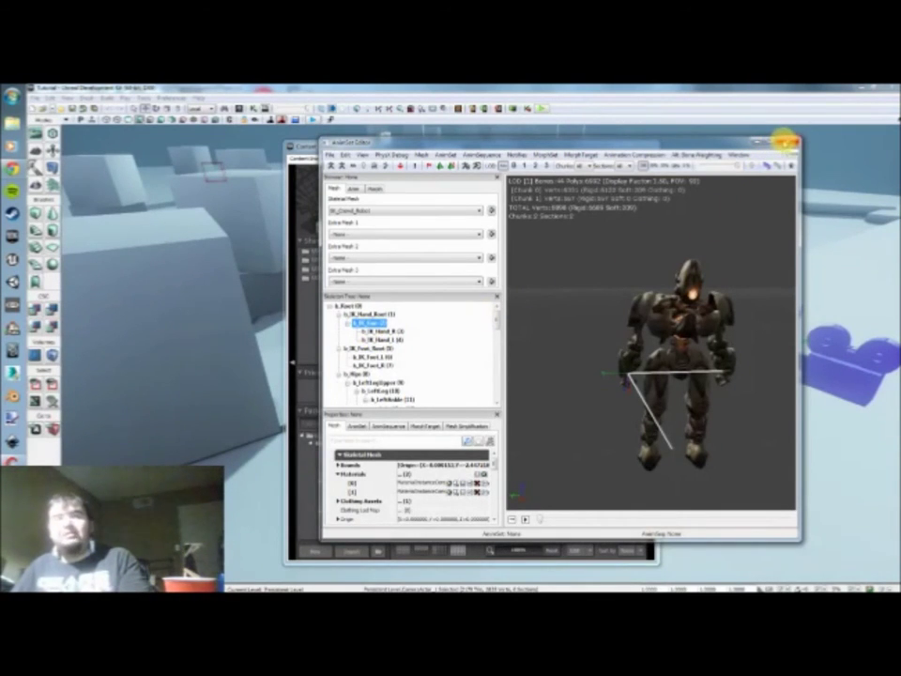
left_click(782, 140)
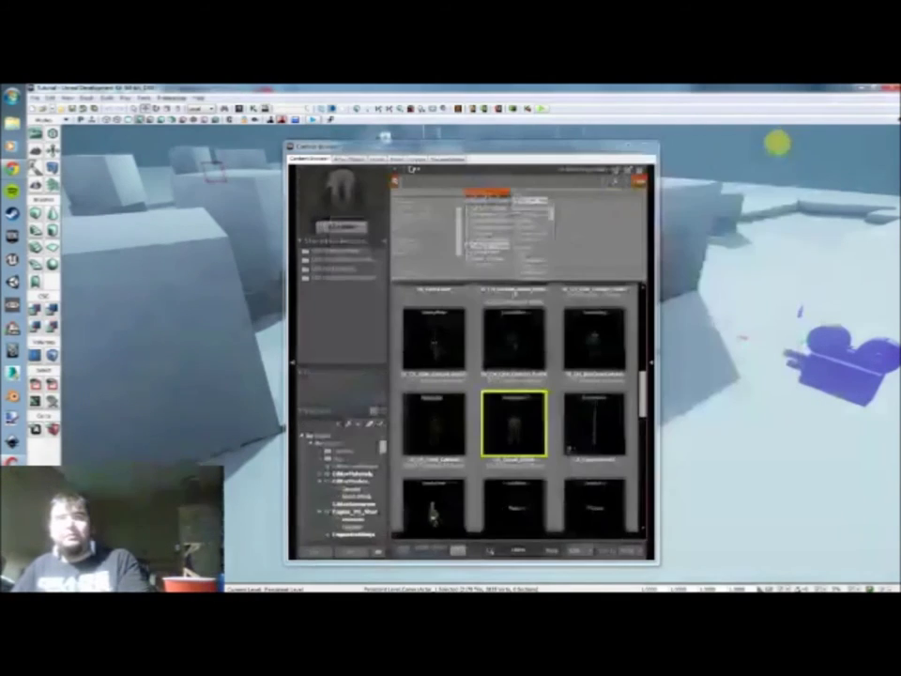
left_click(639, 145)
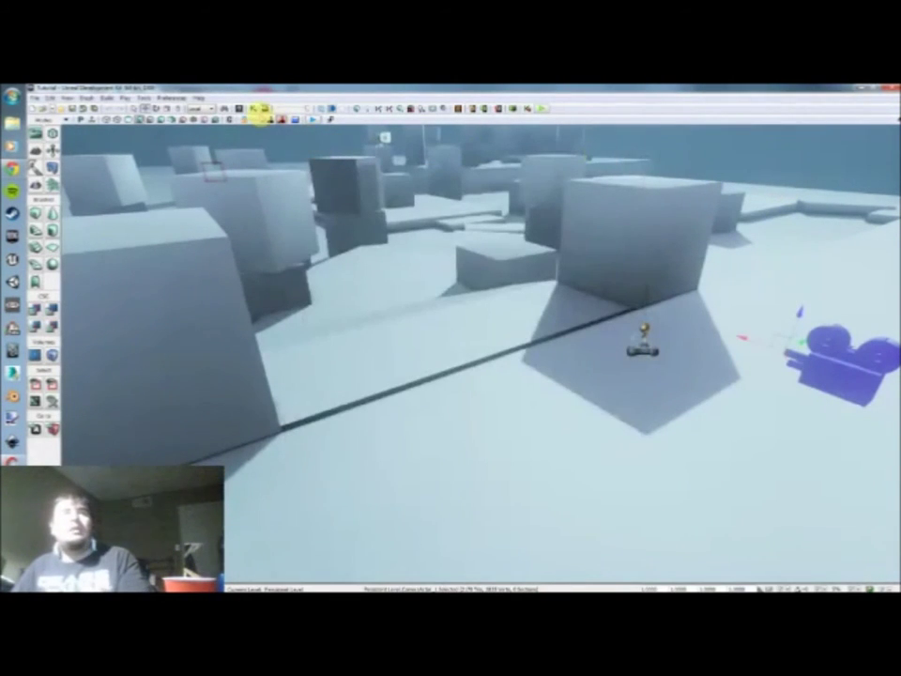
Reopen Kismet and set the Attach to Actor action's bone name to b_IK_Gun
left_click(251, 108)
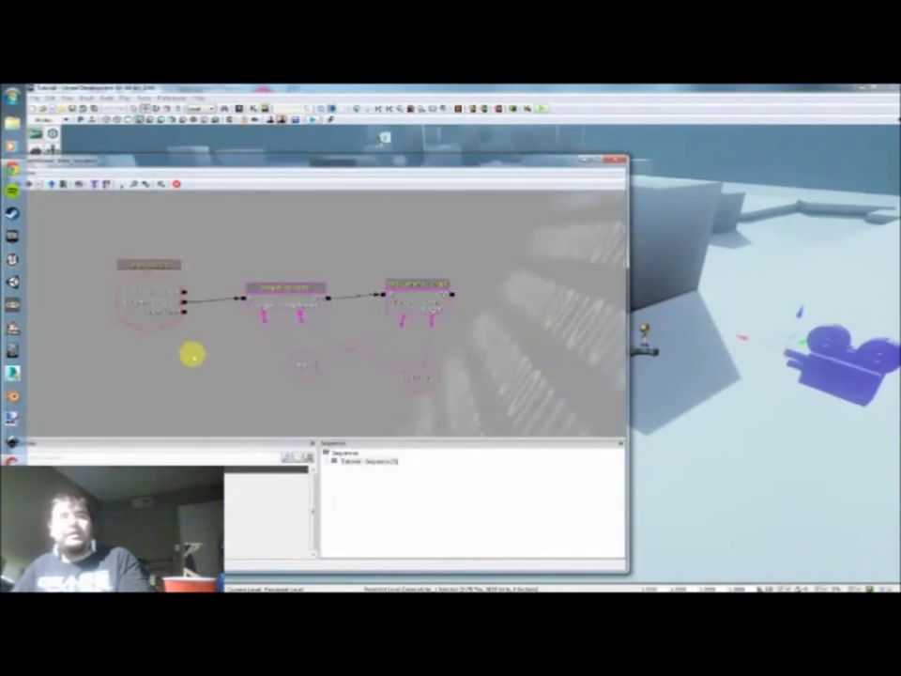
left_click_drag(192, 354, 215, 344)
left_click(300, 275)
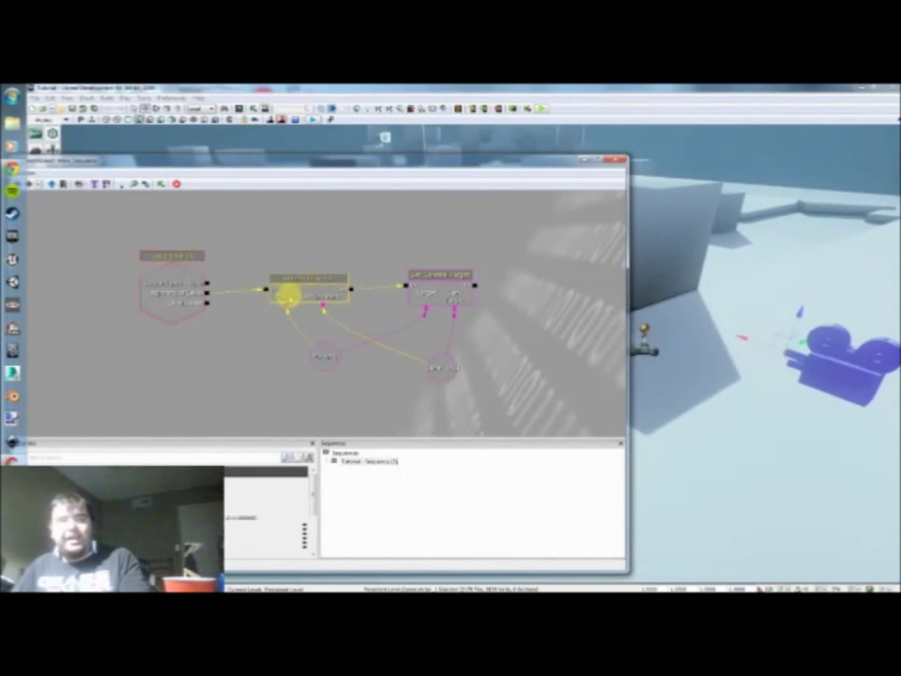
left_click_drag(364, 163, 503, 146)
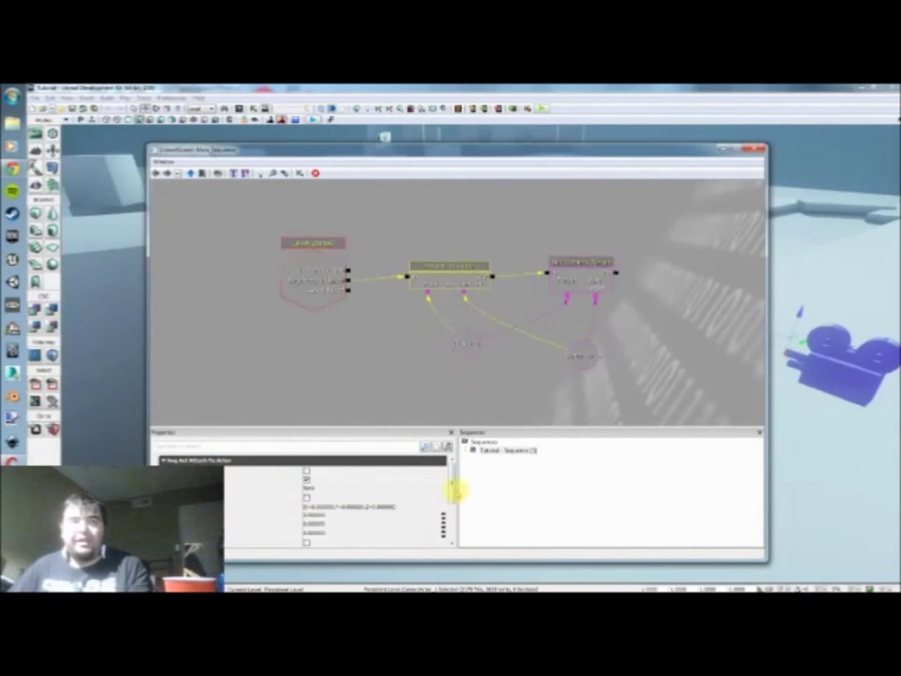
left_click_drag(453, 488, 447, 463)
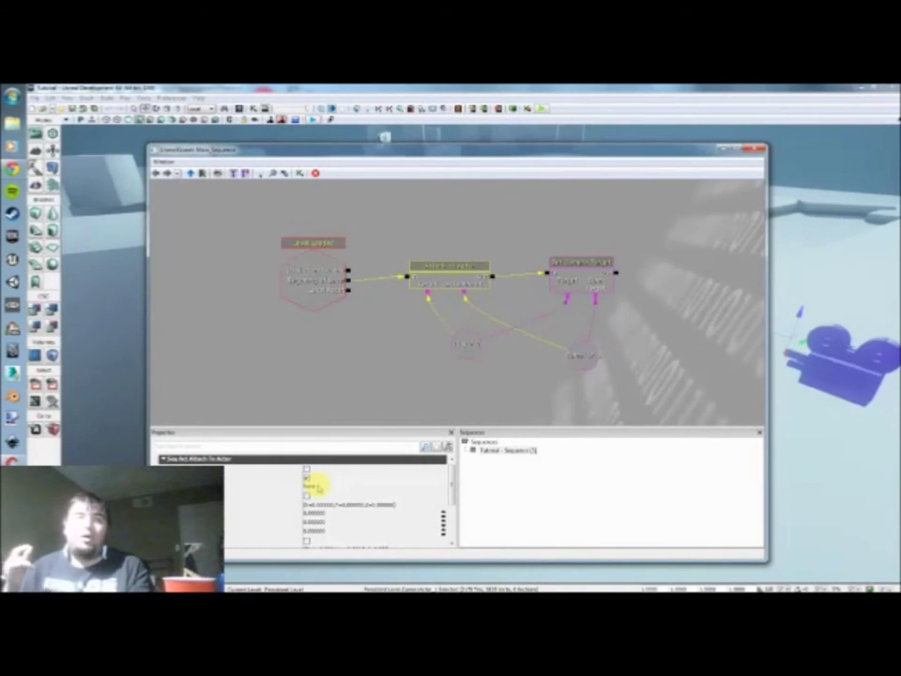
left_click(318, 485)
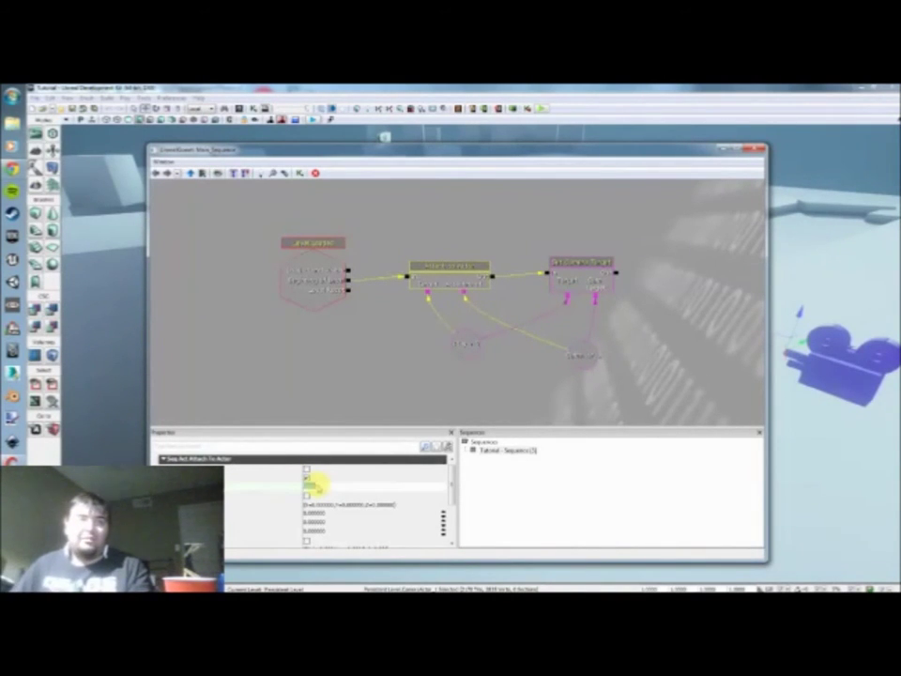
key("Return")
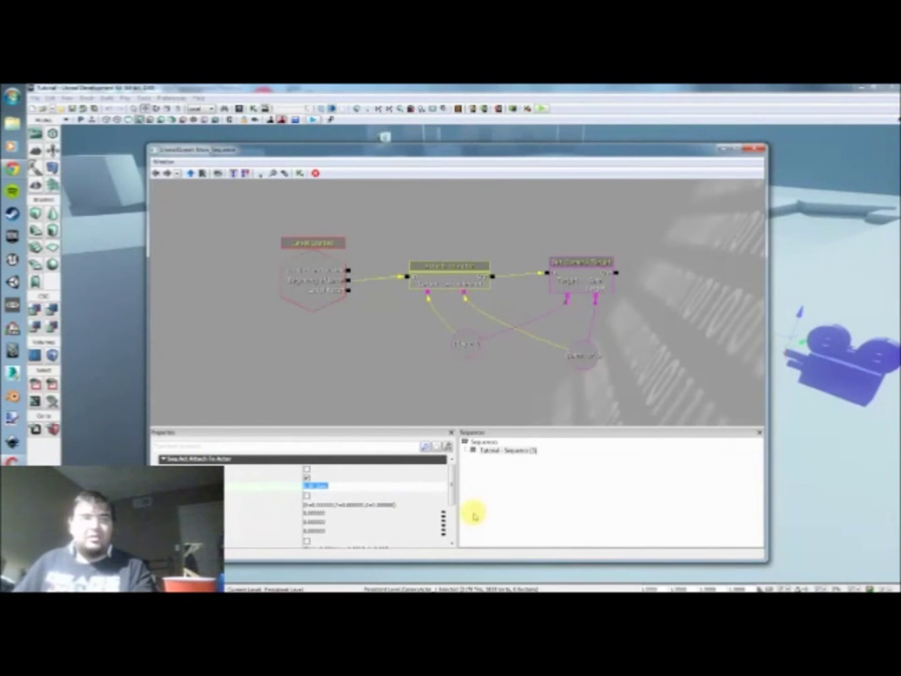
left_click(392, 489)
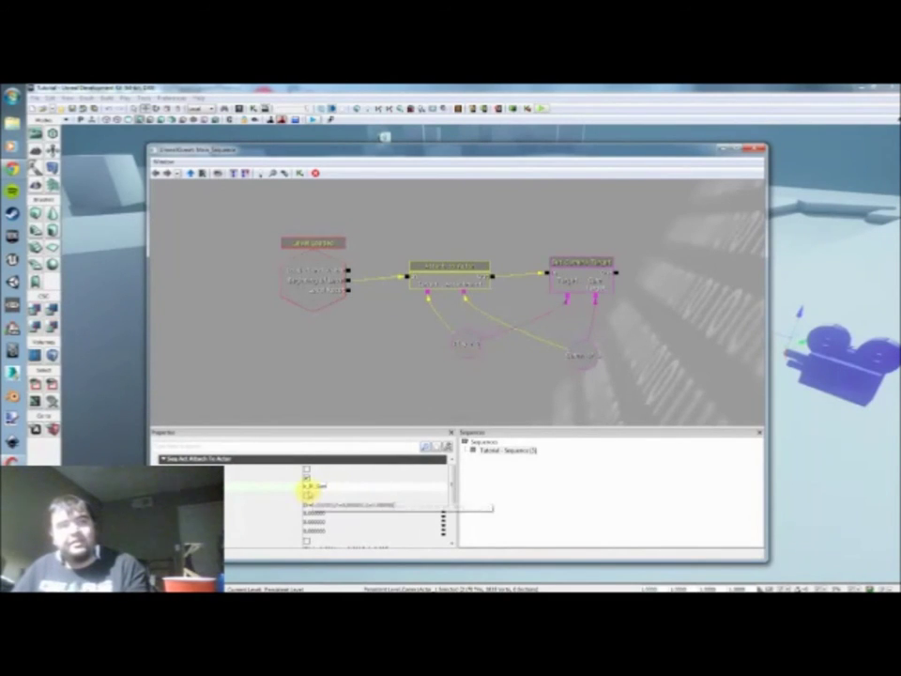
left_click(340, 485)
left_click(351, 478)
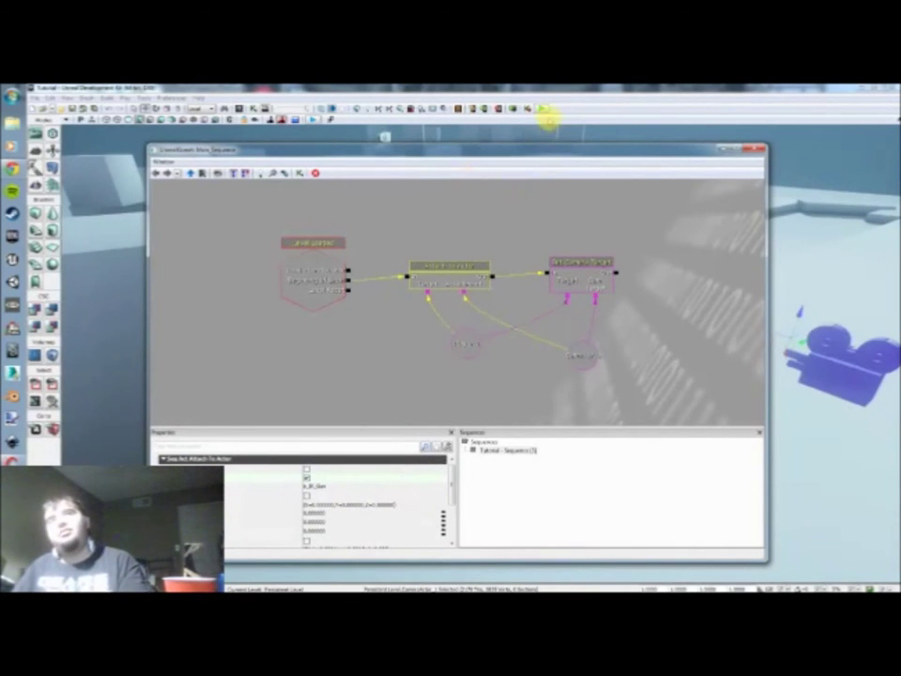
Play-test the level with the camera attached to the gun bone, running and firing a shot, and end the session
left_click(542, 110)
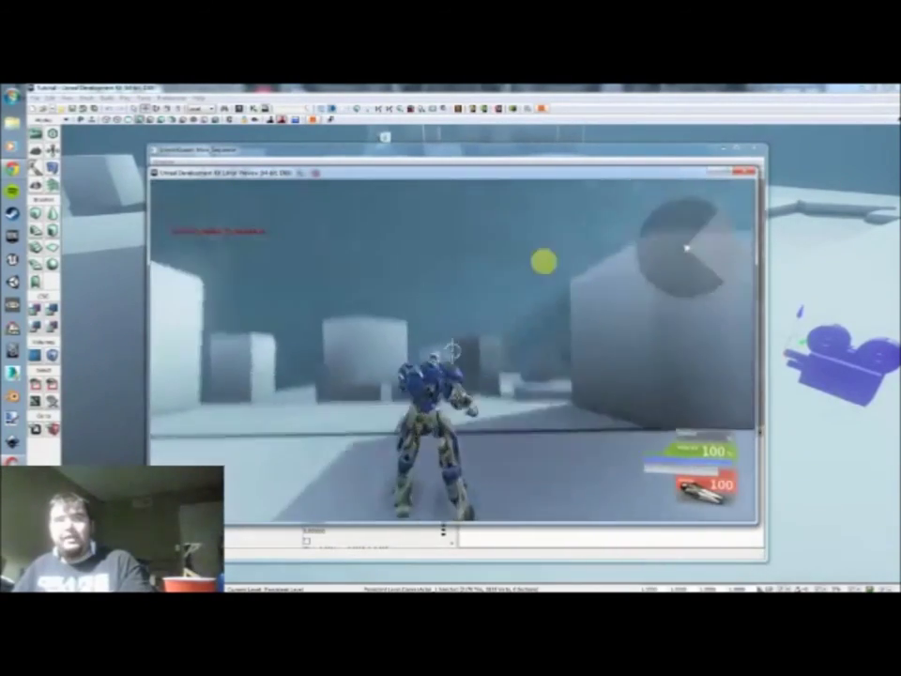
key("w")
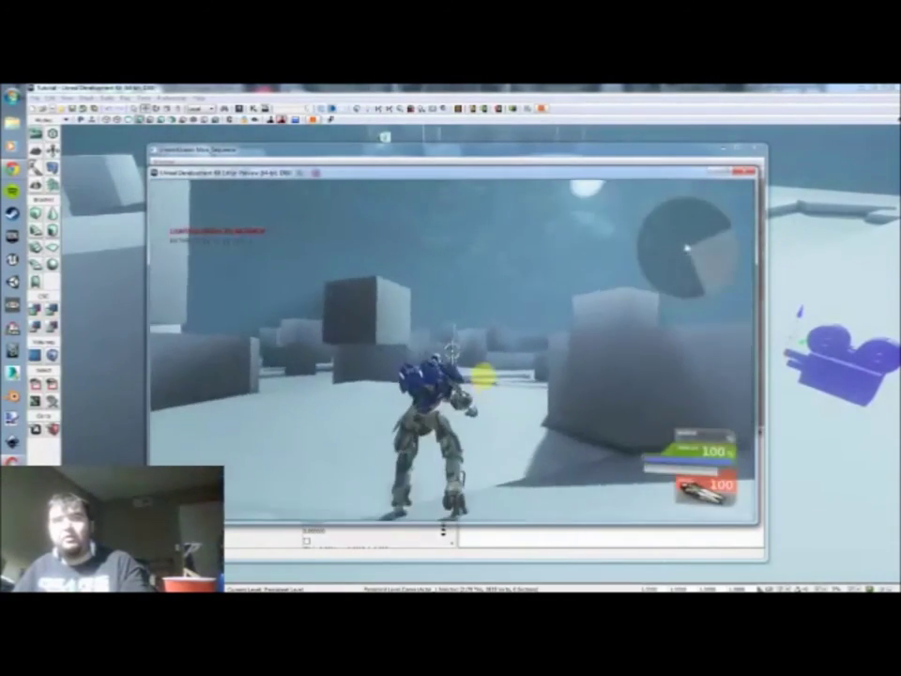
left_click(452, 372)
key("w")
left_click(506, 377)
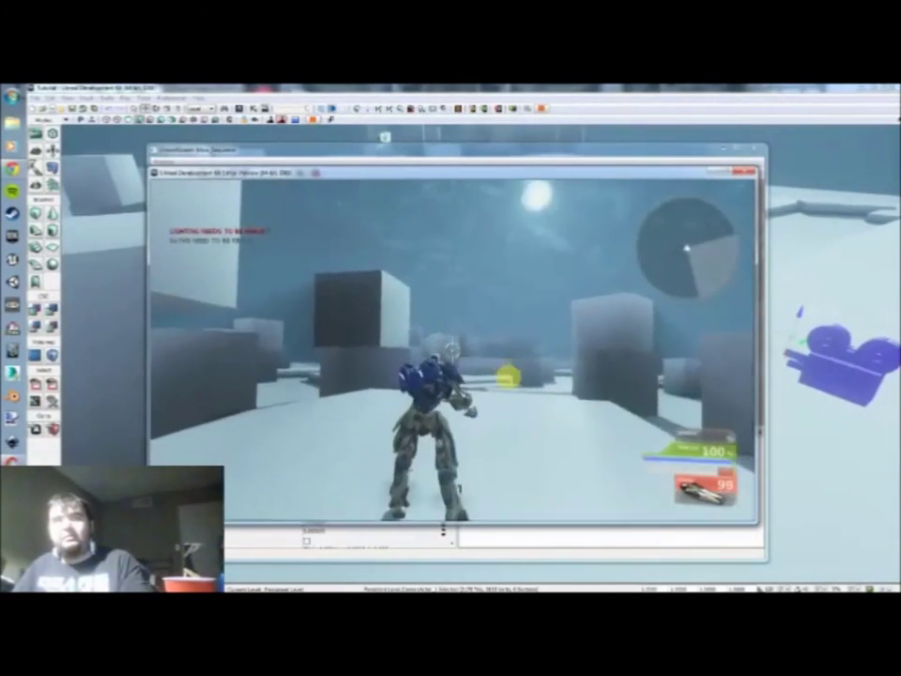
key("w")
key("Escape")
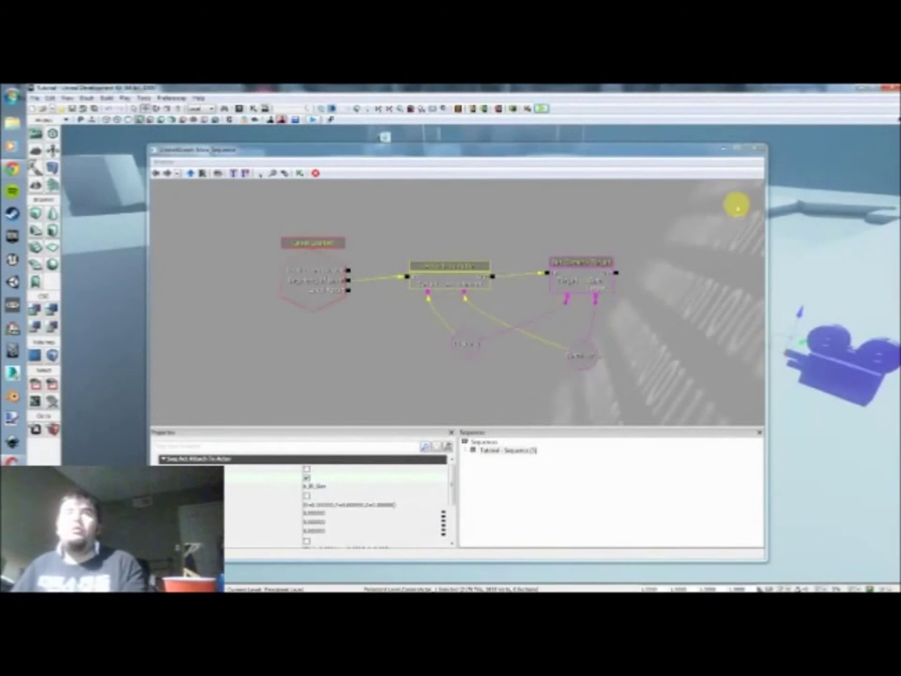
Close Kismet and move the camera actor sideways so it sits to the right of the player start
left_click(760, 149)
left_click_drag(682, 404, 641, 408)
right_click_drag(647, 409, 648, 410)
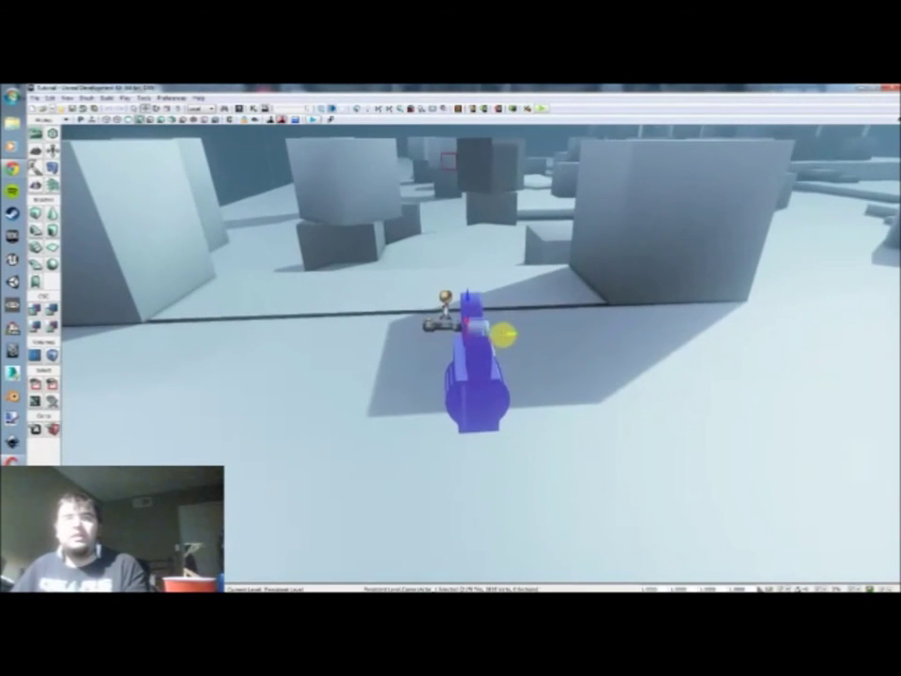
left_click_drag(507, 334, 561, 333)
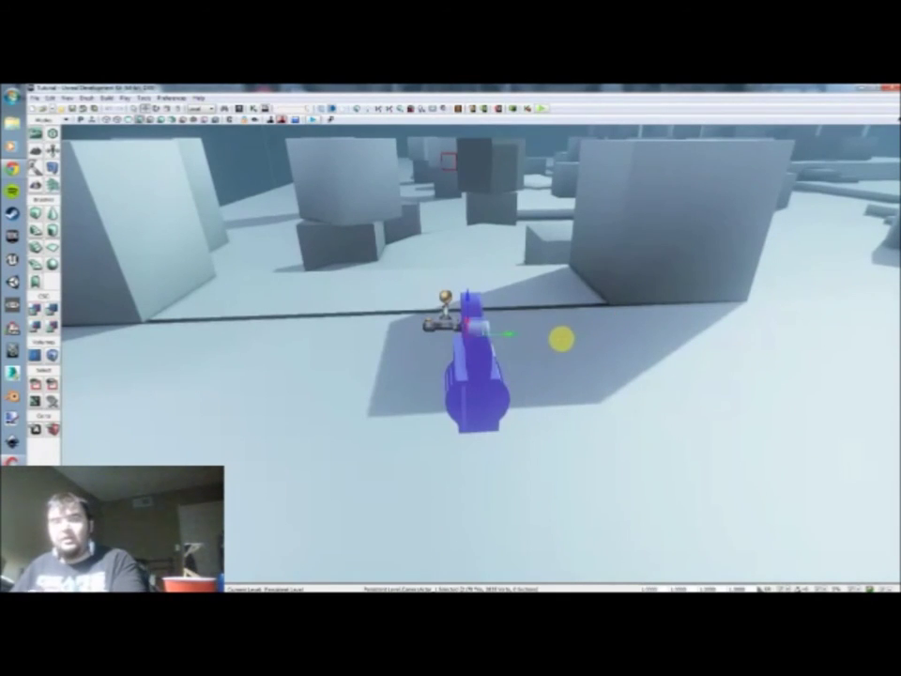
left_click_drag(512, 334, 554, 331)
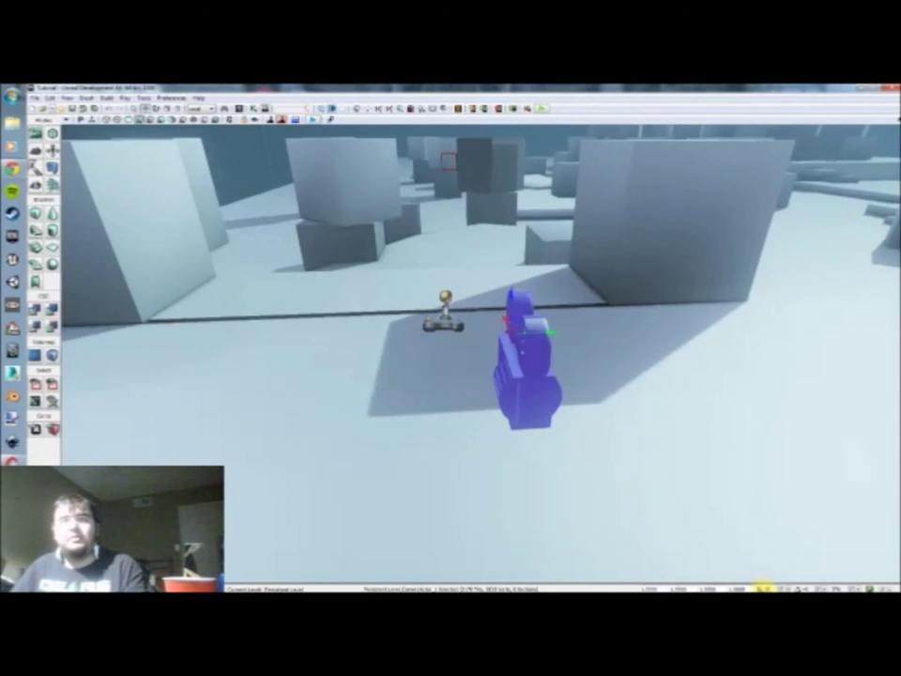
left_click(783, 585)
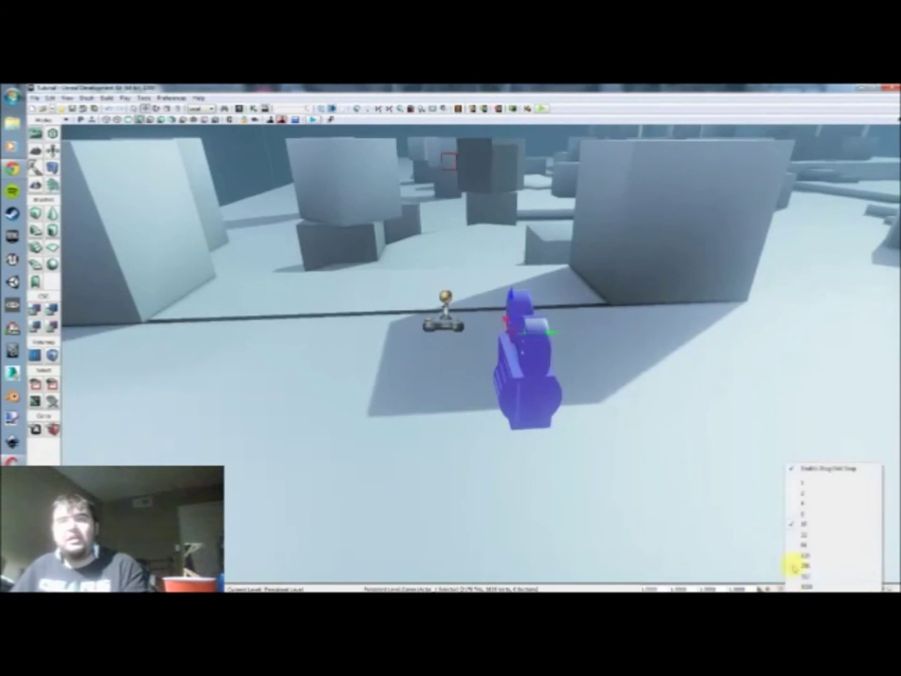
left_click(760, 584)
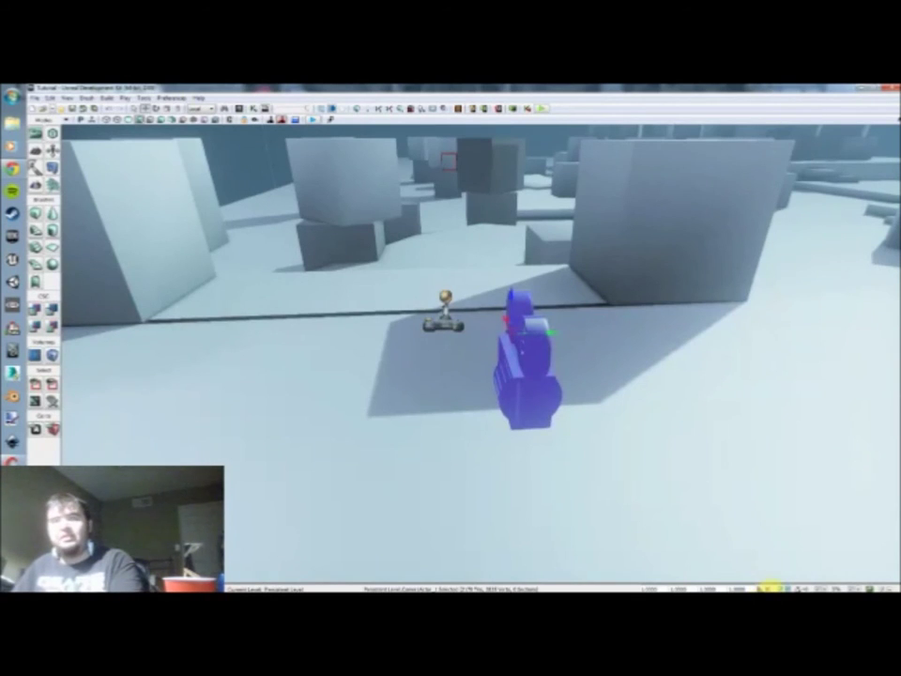
left_click(760, 549)
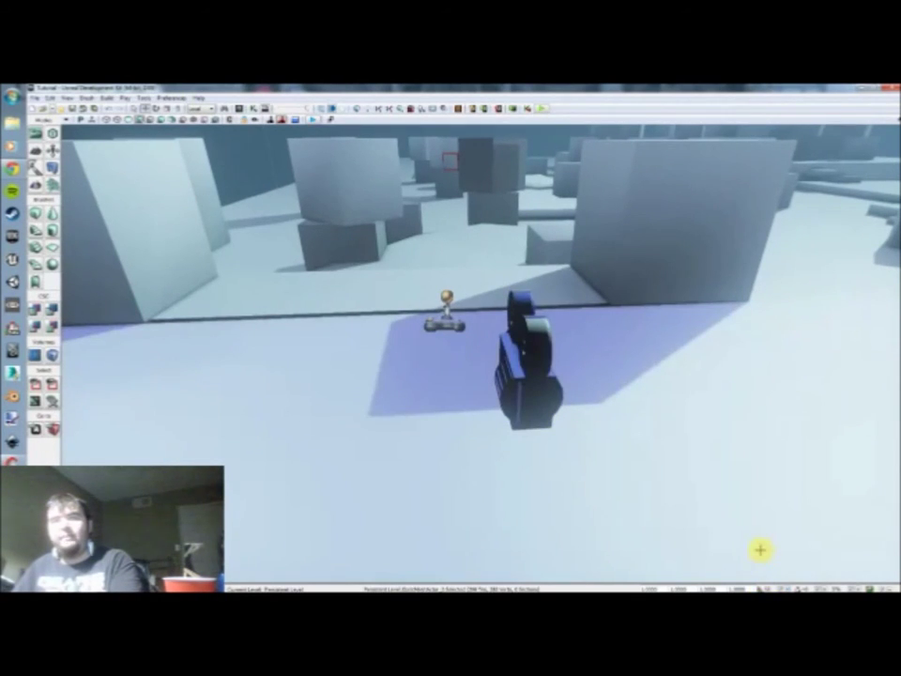
left_click(516, 403)
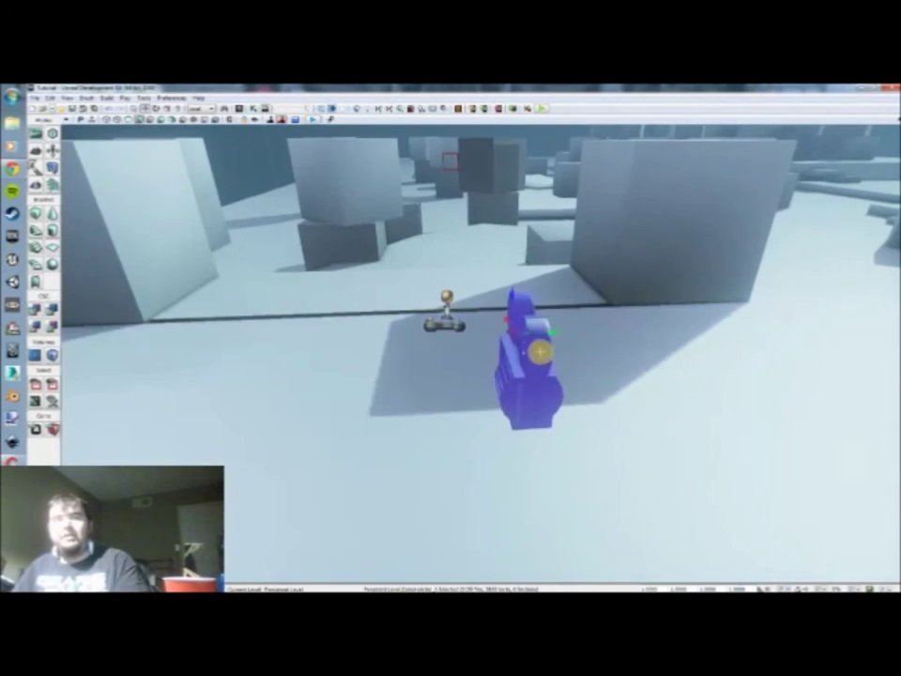
Preview the over-the-shoulder view in a short play-test, end it, and move the camera actor slightly higher and sideways closer to the player start
left_click(543, 108)
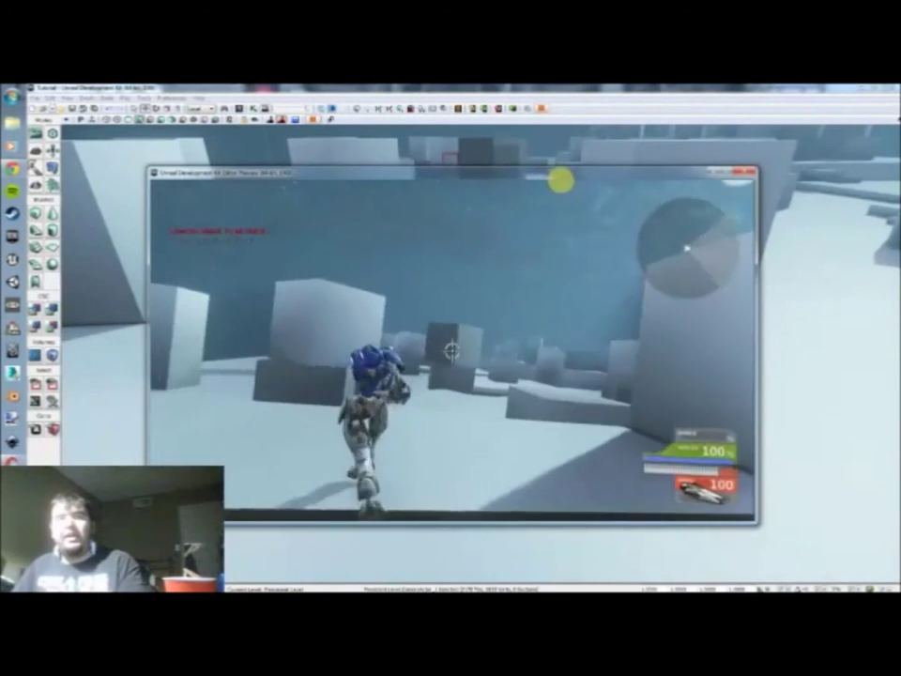
key("Escape")
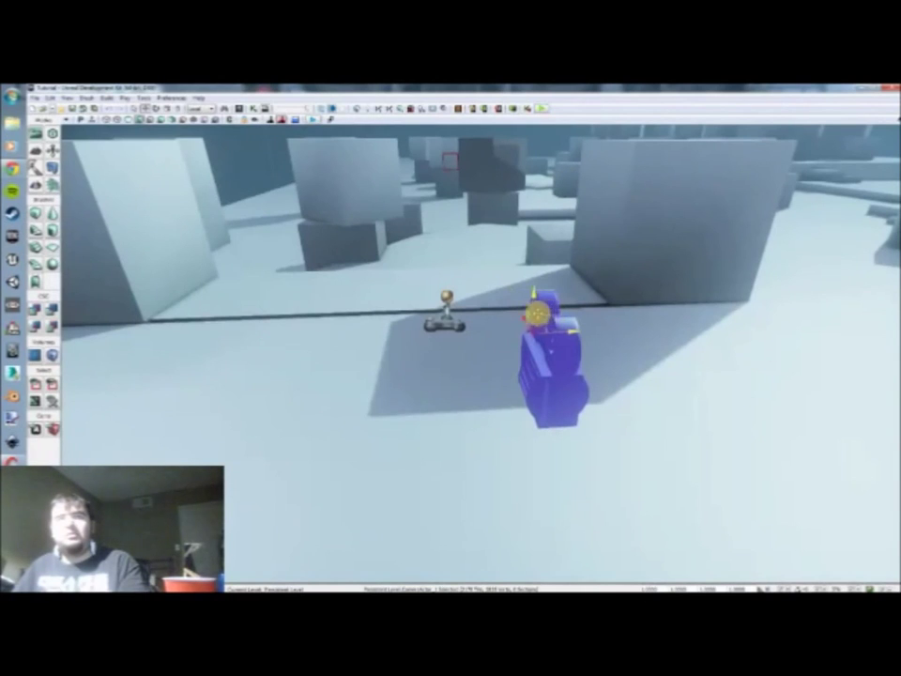
left_click_drag(501, 318, 489, 306)
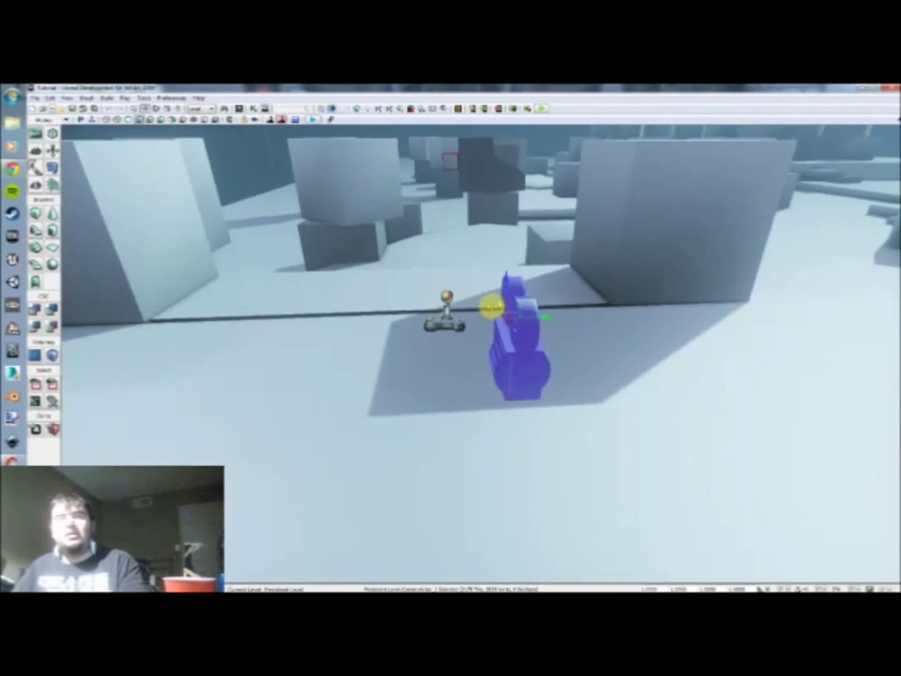
Play-test the level with the repositioned camera, running forward between the blocks, and end the session
left_click(541, 108)
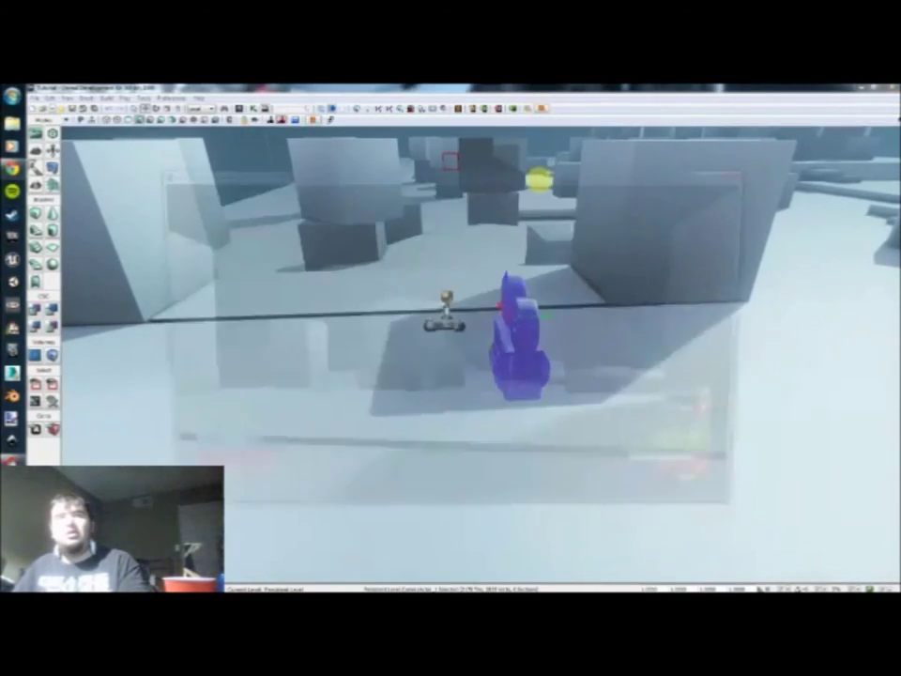
key("w")
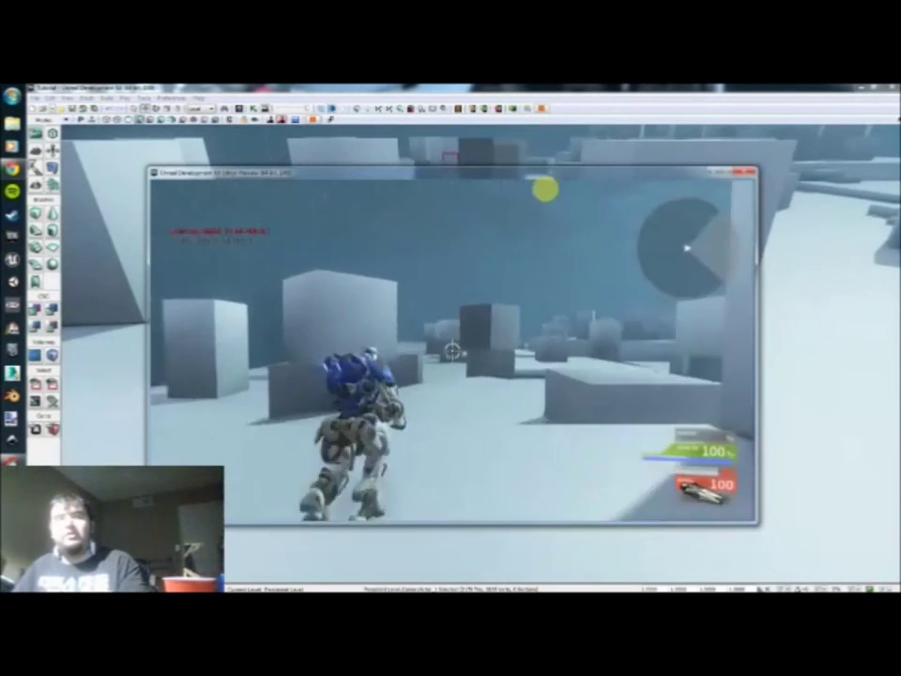
key("w")
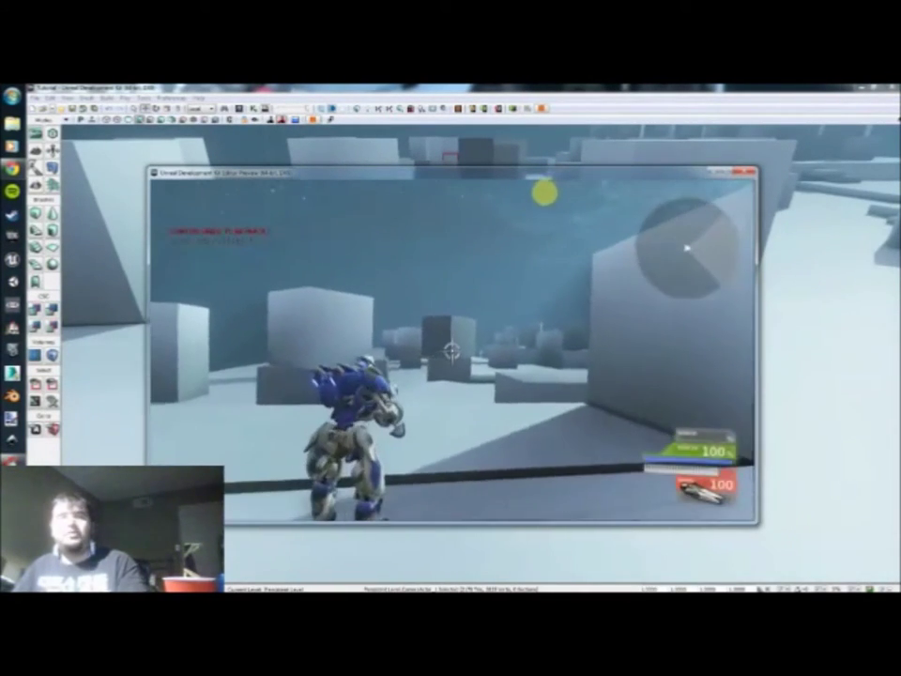
key("Escape")
Reopen Kismet and review the sequence from Level Loaded through Attach to Actor to Set Camera Target
left_click_drag(405, 385, 458, 394)
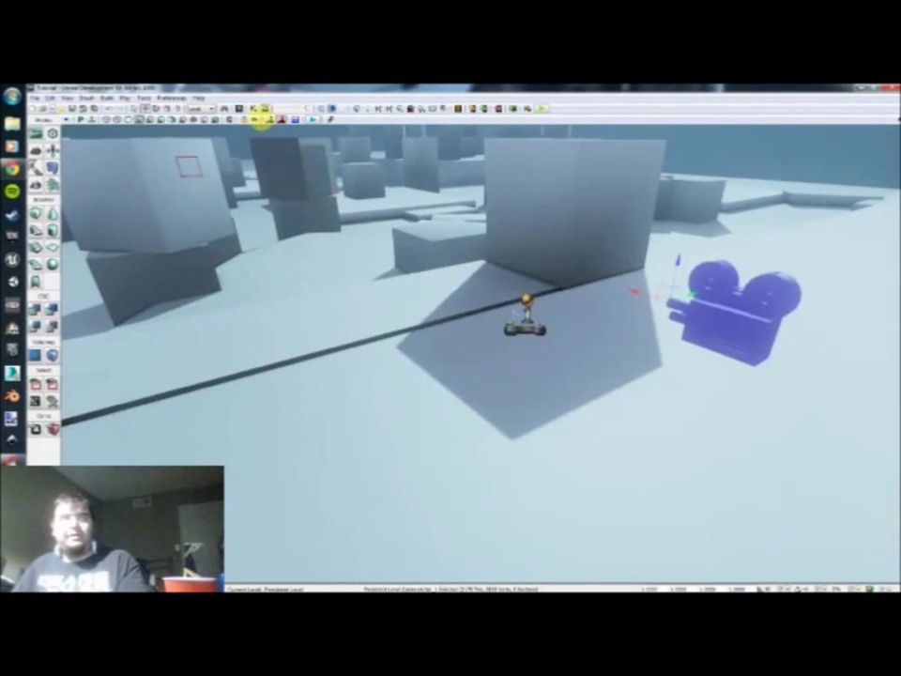
left_click(253, 107)
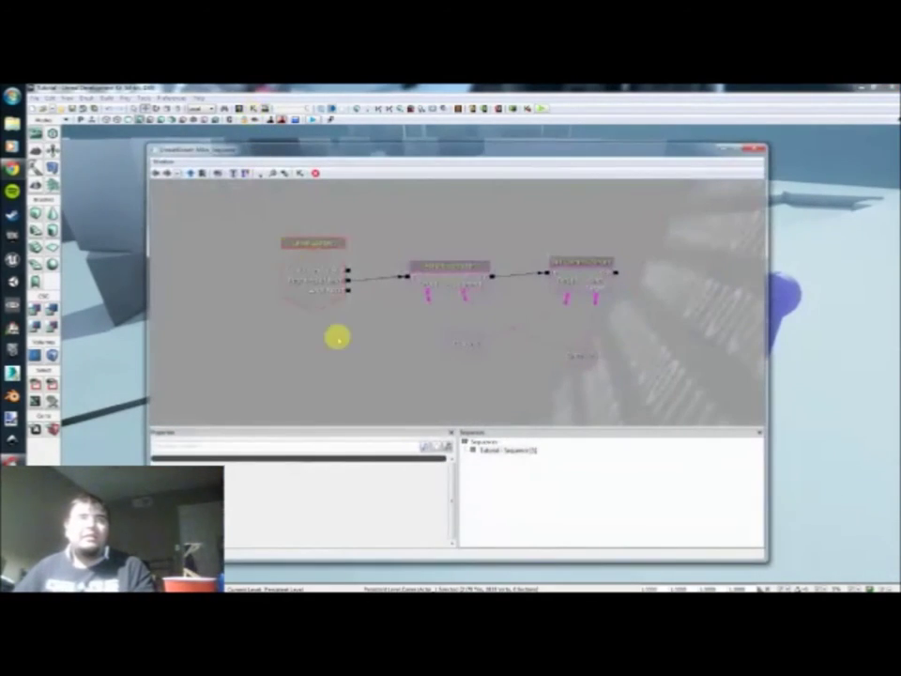
left_click_drag(416, 389, 410, 363)
scroll(411, 360, "down", 2)
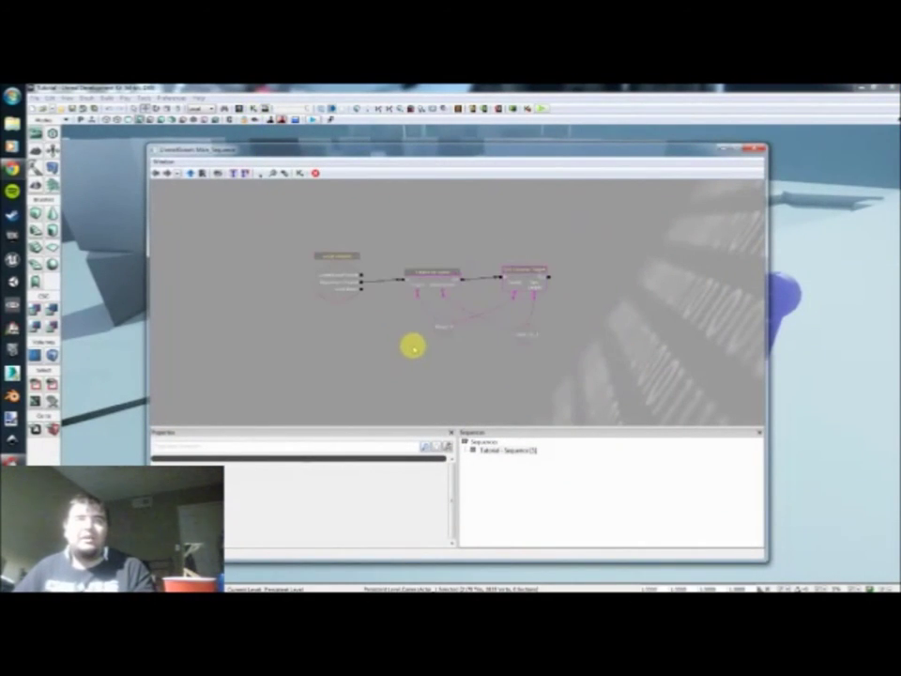
left_click_drag(398, 328, 439, 335)
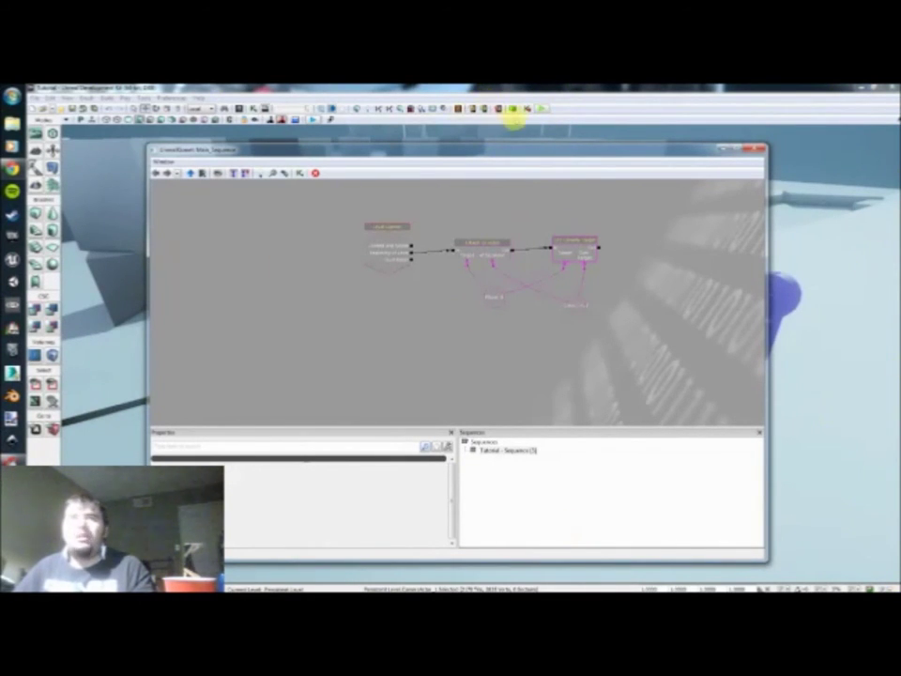
Play-test the third-person camera by jumping, looking around and strafing to both sides, and end the session
left_click(537, 109)
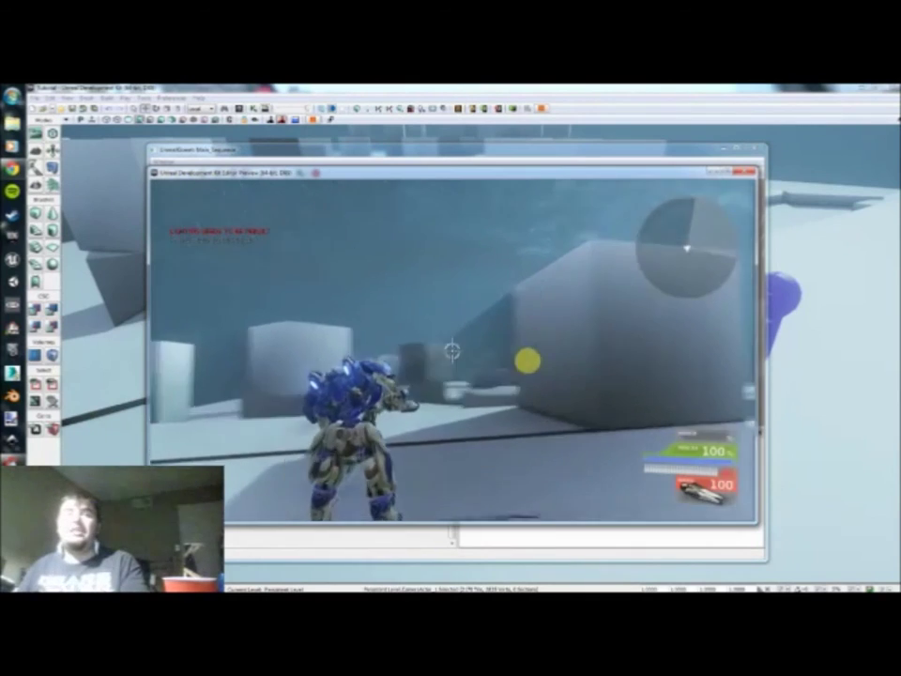
left_click(615, 302)
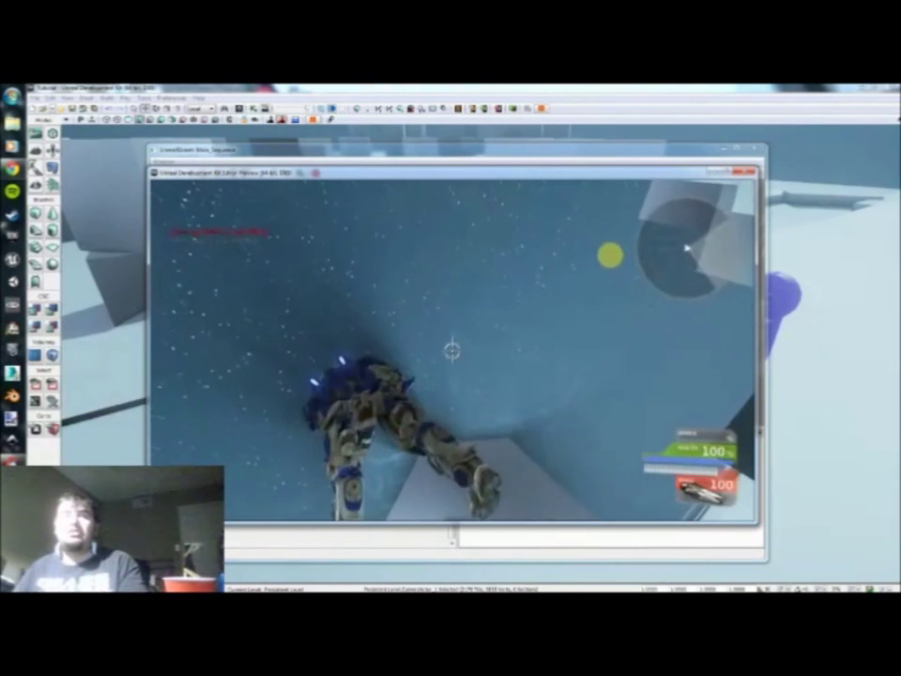
left_click(585, 296)
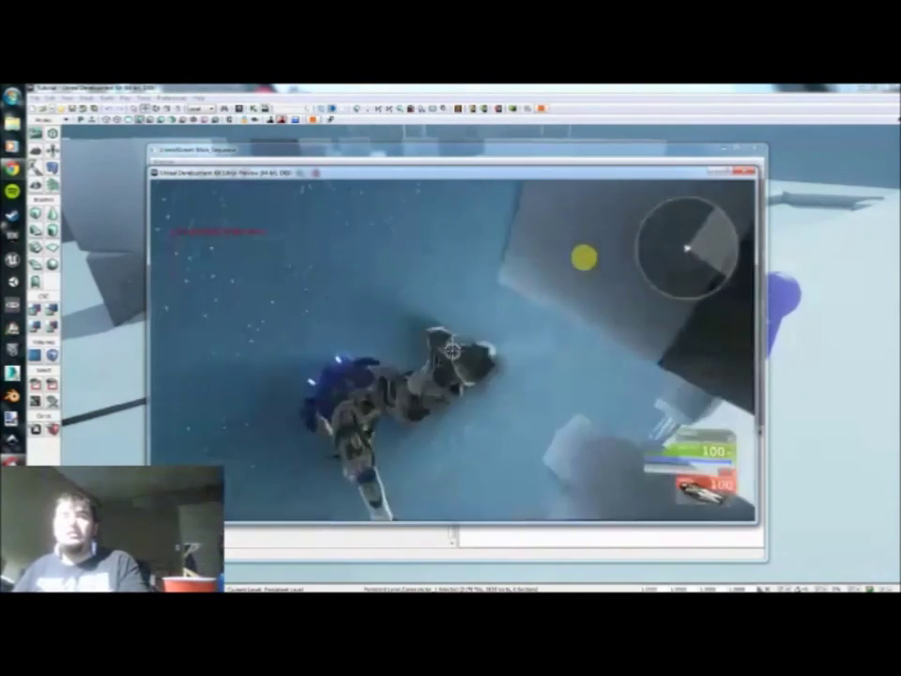
key("d")
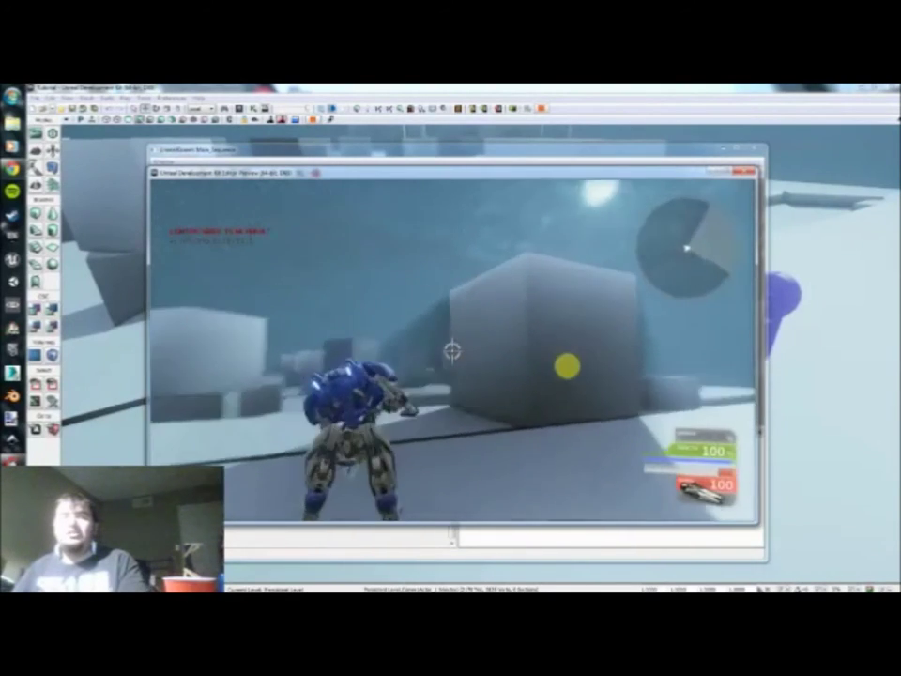
key("a")
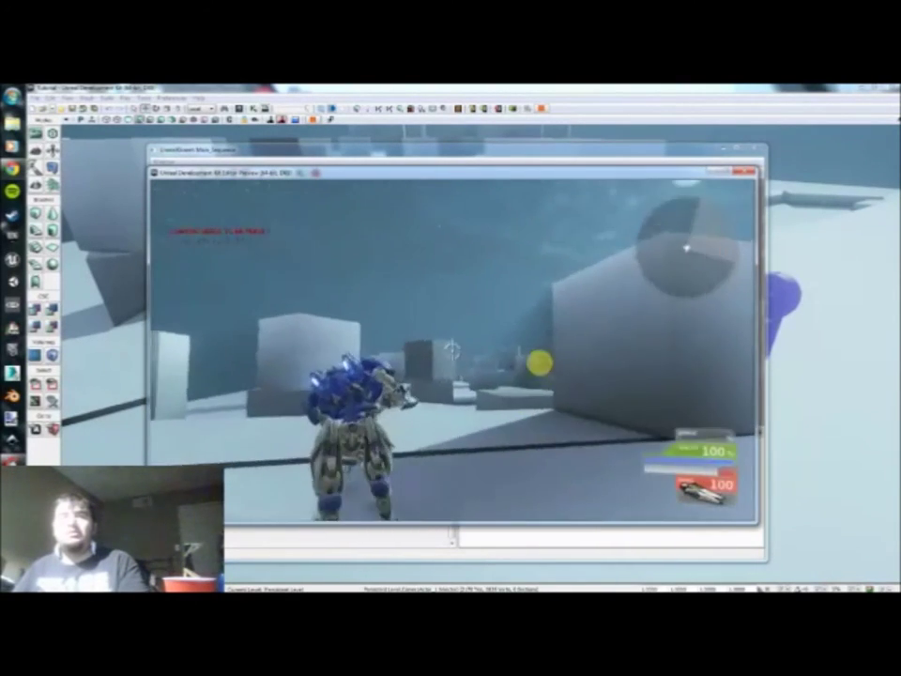
key("d")
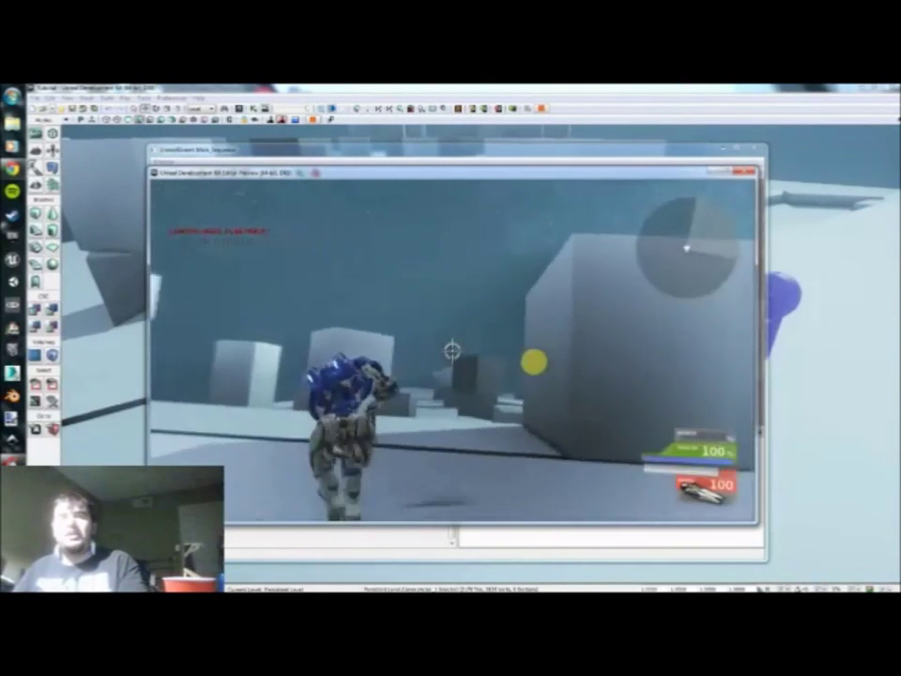
key("a")
key("d")
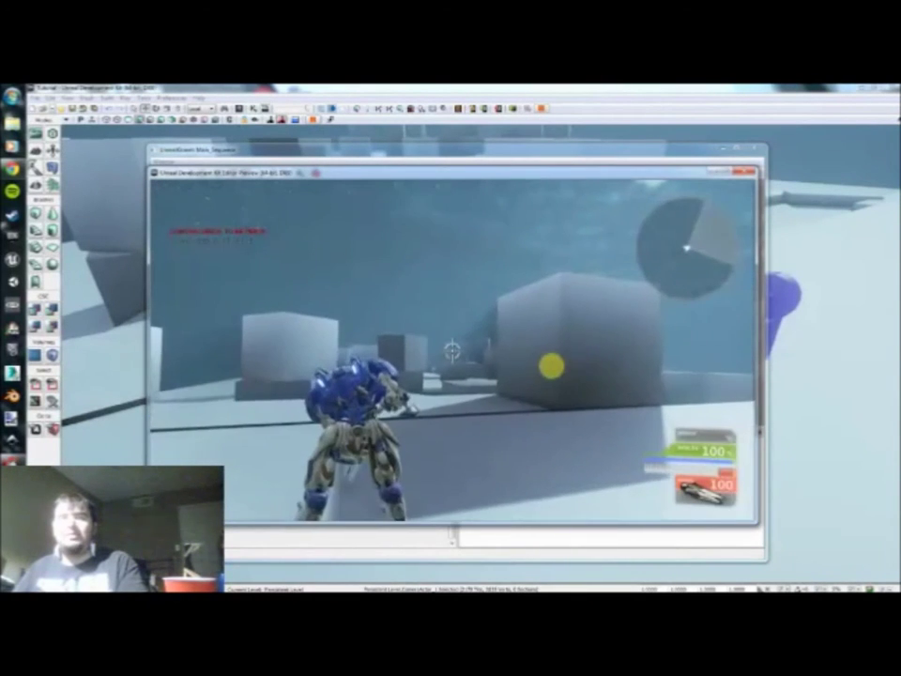
key("w")
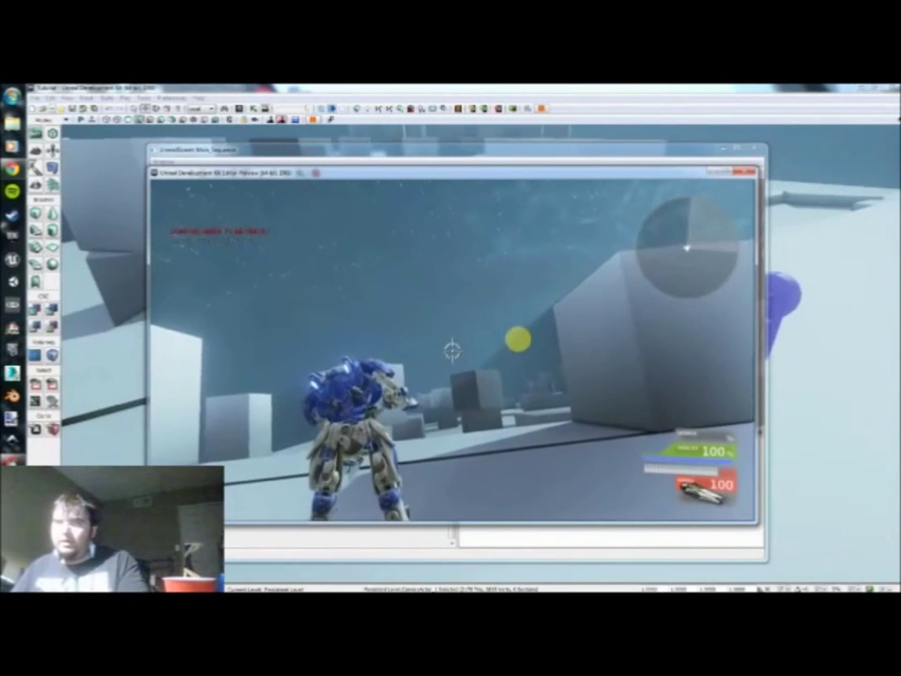
key("Escape")
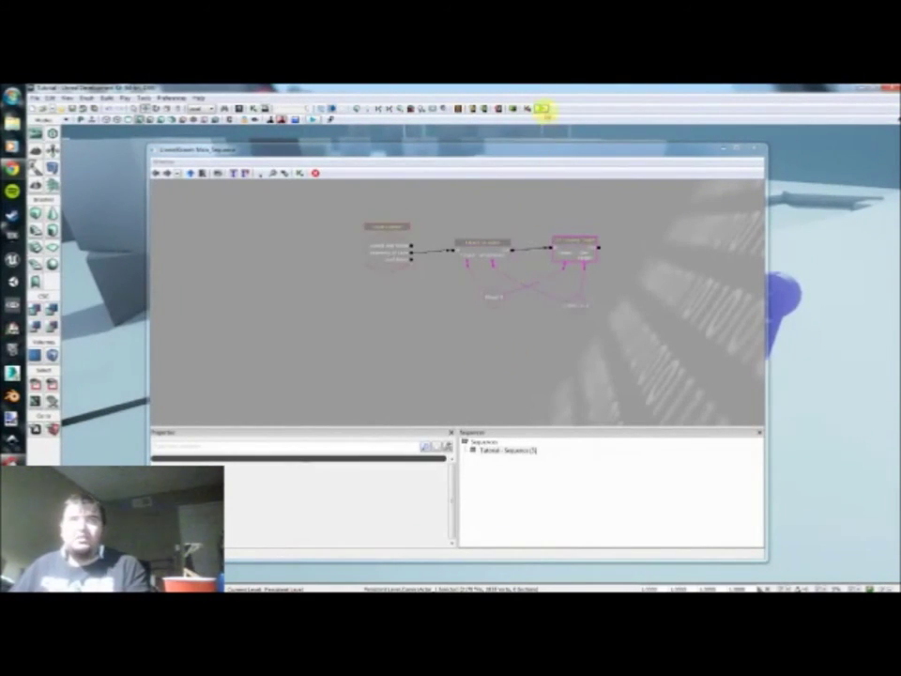
Run another play-test, moving the robot forward and backward while turning to check the camera, and end it
left_click(542, 109)
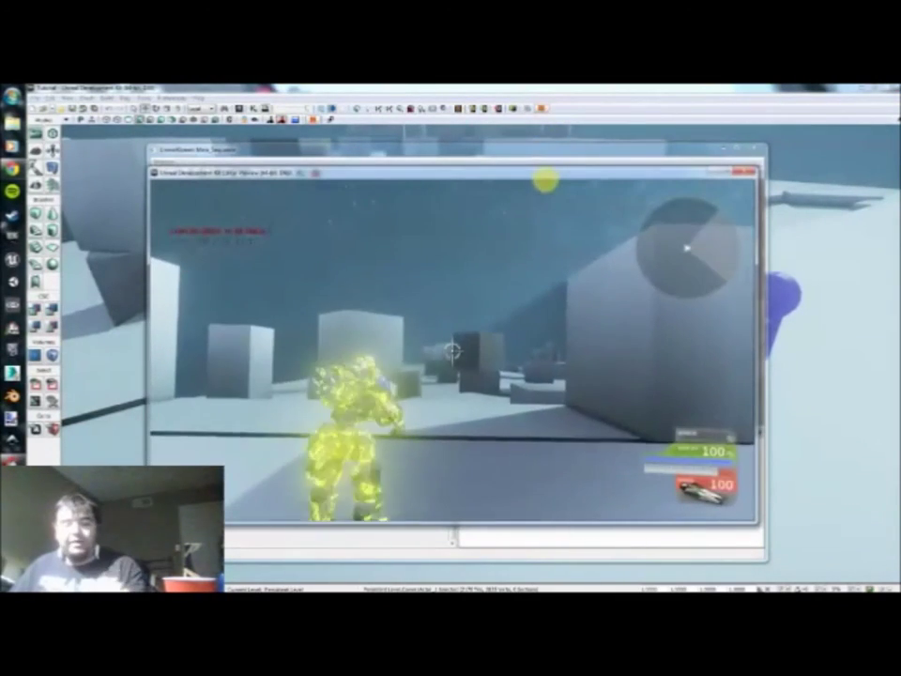
key("w")
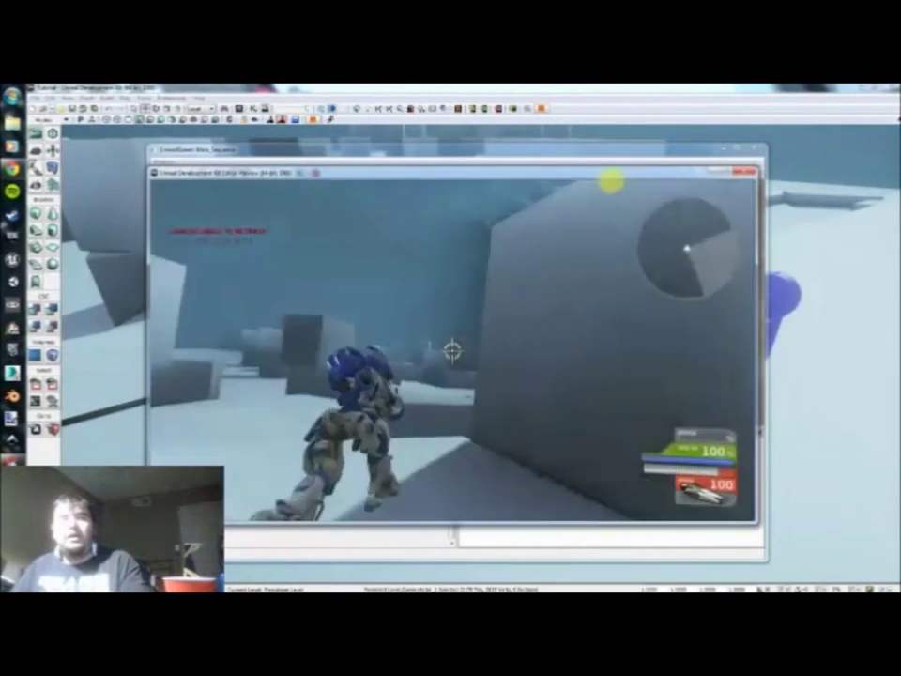
key("w")
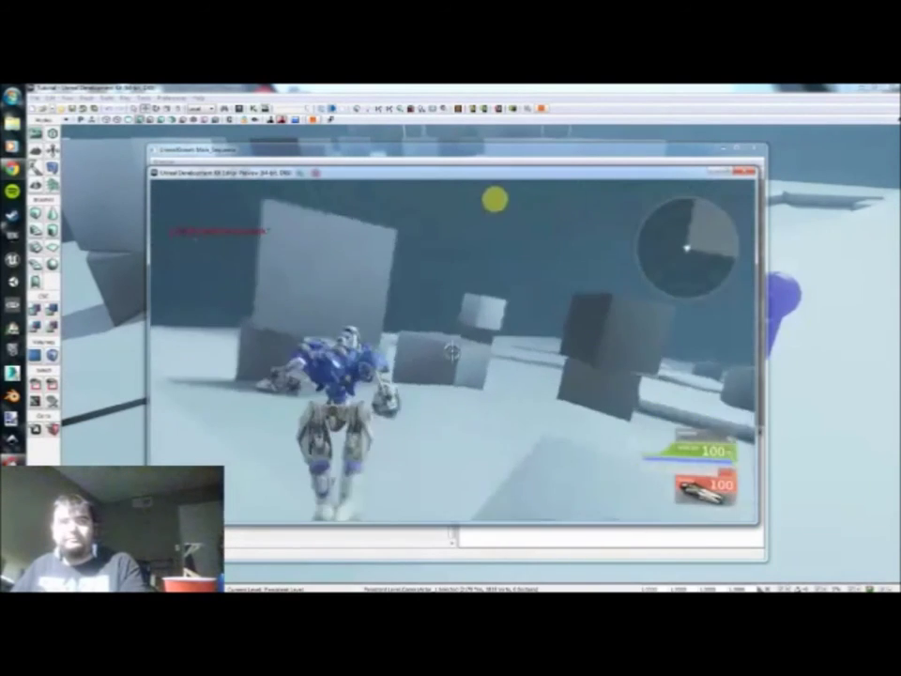
key("s")
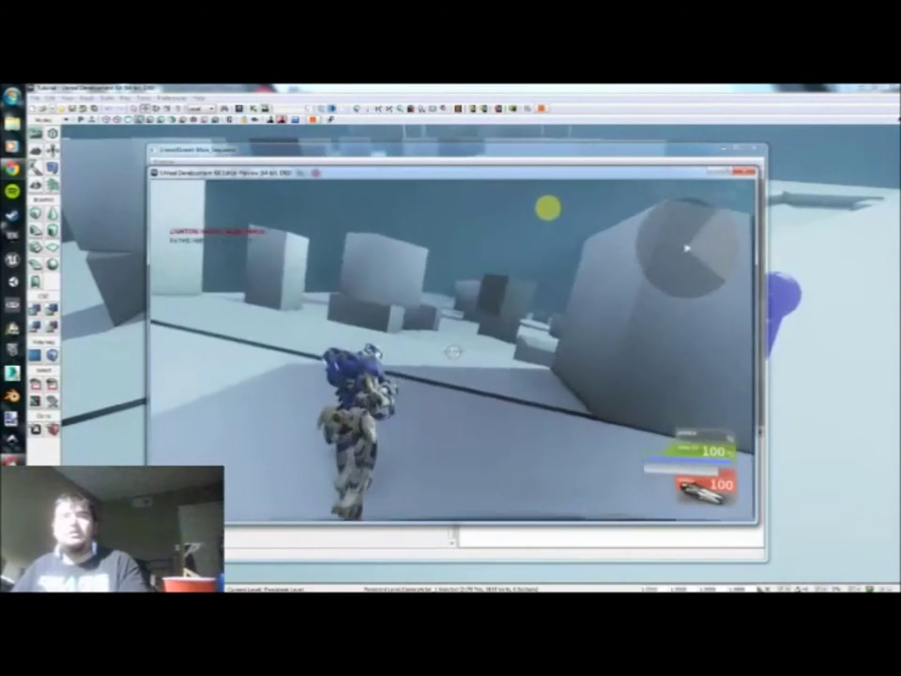
key("Escape")
Review the finished Kismet sequence with its window shifted clear of the camera actor, and close Kismet
left_click_drag(466, 339, 453, 319)
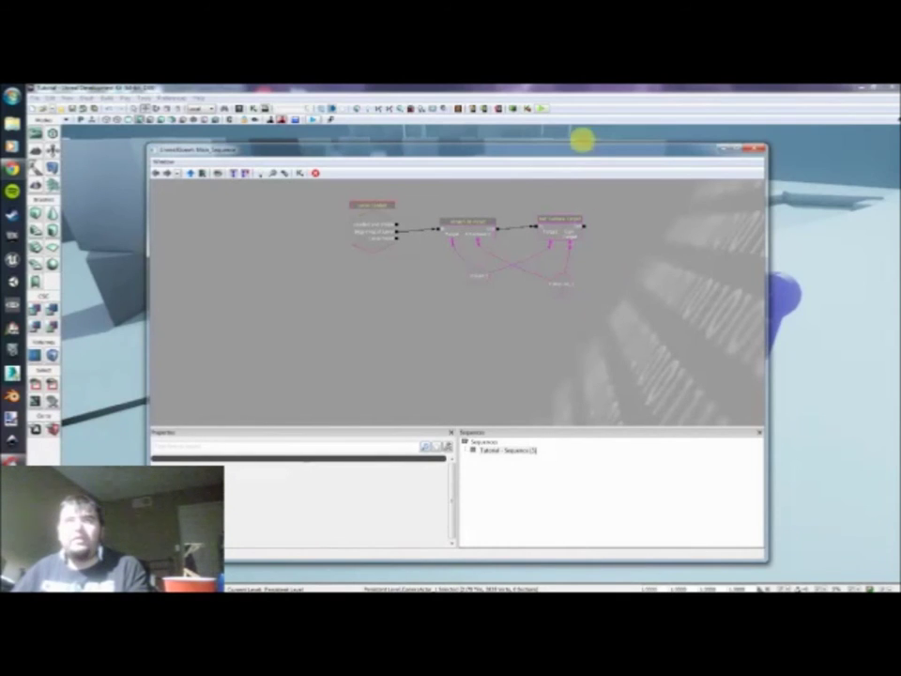
left_click_drag(583, 147, 522, 147)
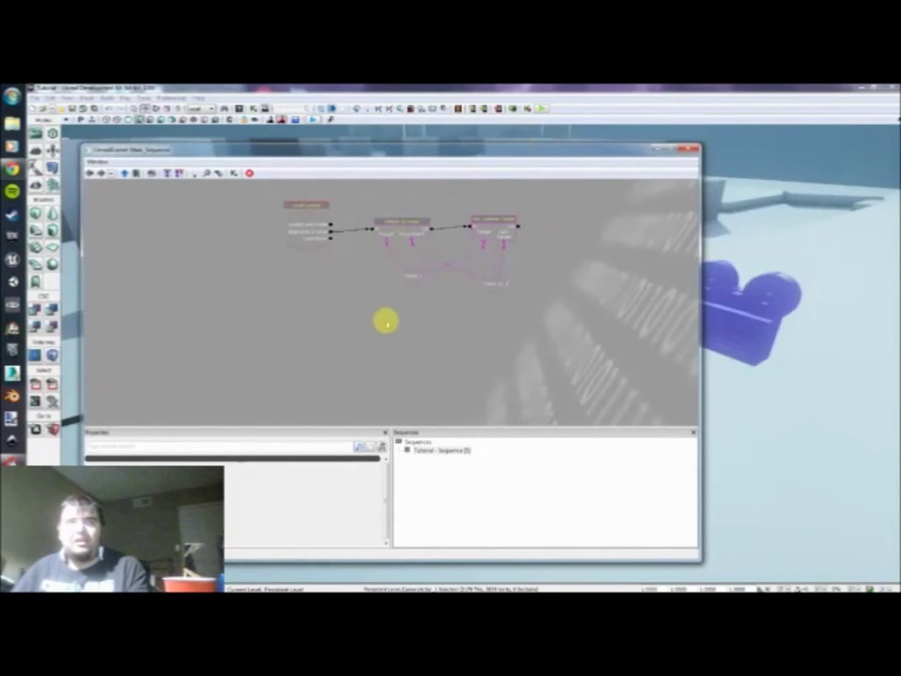
left_click_drag(375, 338, 352, 332)
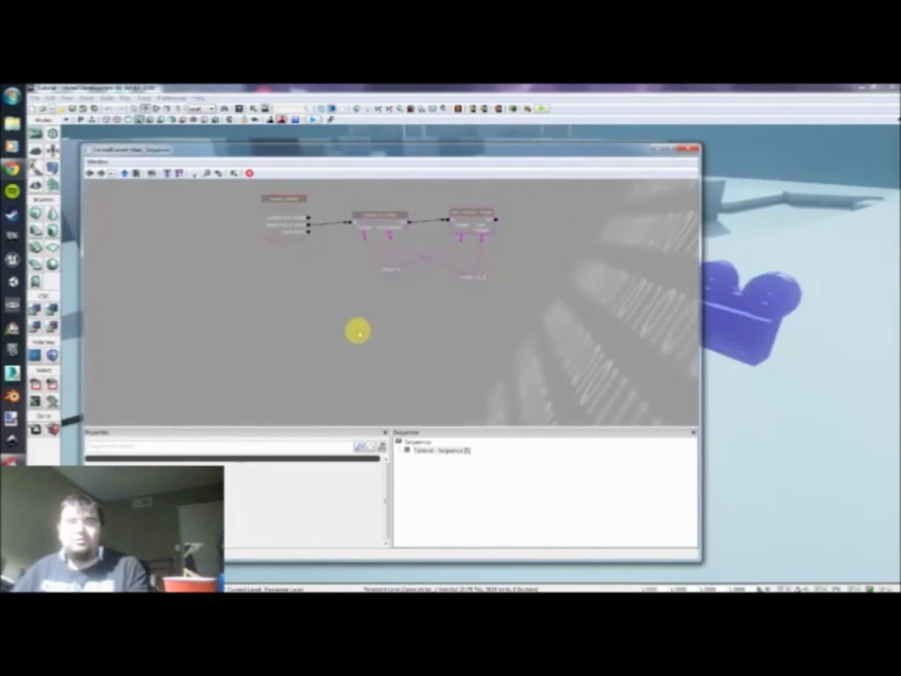
left_click_drag(754, 422, 755, 403)
left_click(690, 150)
Inspect the Camera Actor section of the selected camera's properties and close the properties window
left_click_drag(665, 325, 632, 284)
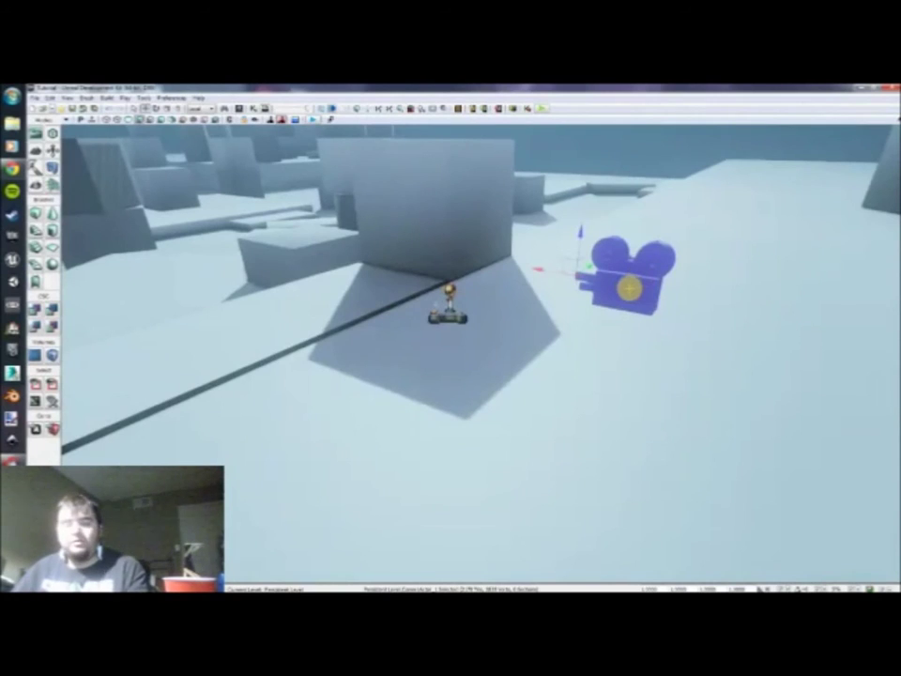
right_click(634, 268)
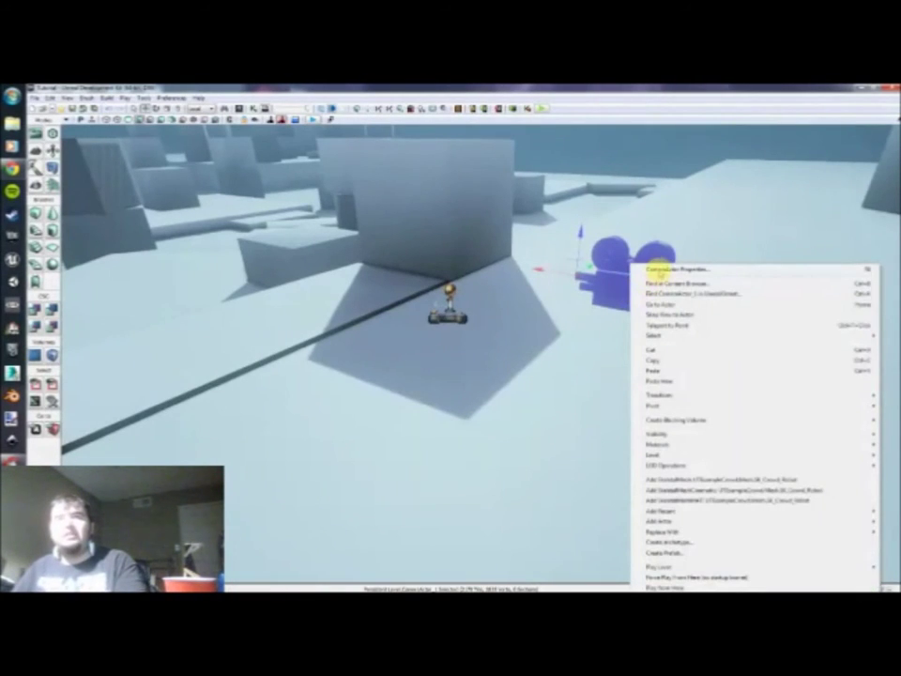
left_click(689, 269)
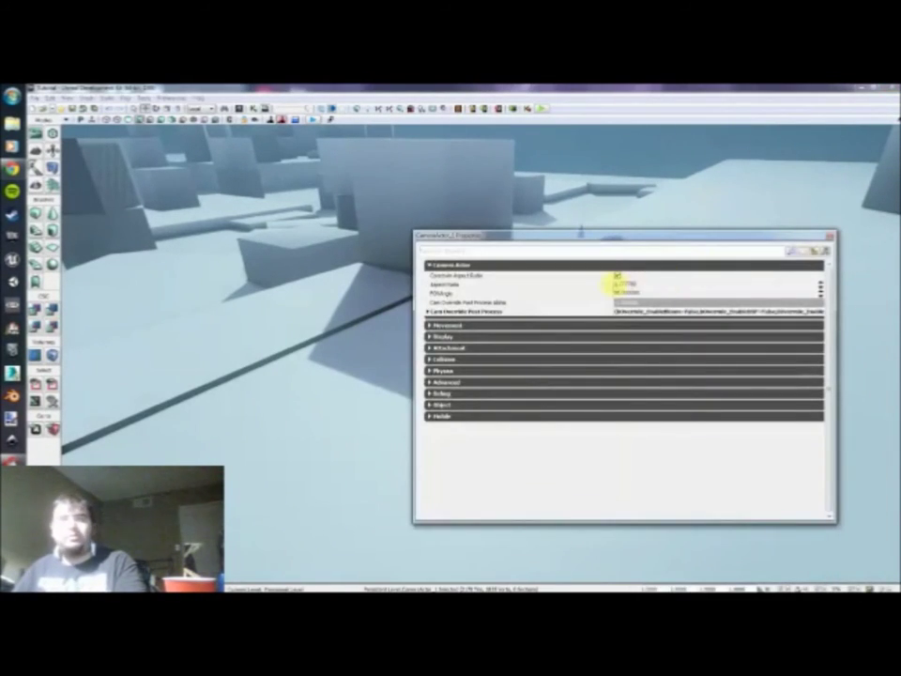
left_click(430, 265)
left_click(430, 265)
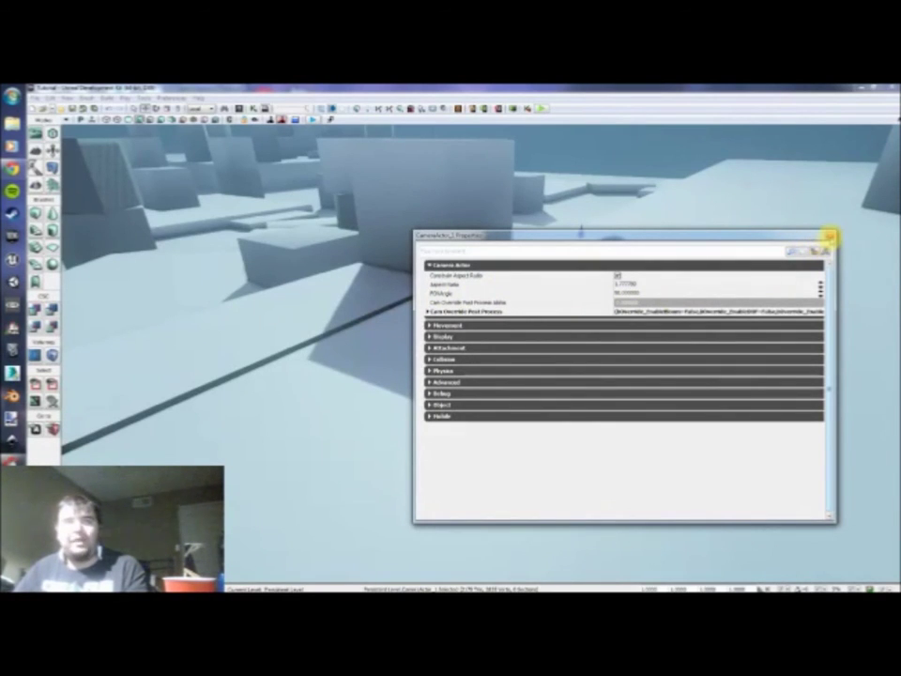
left_click(829, 235)
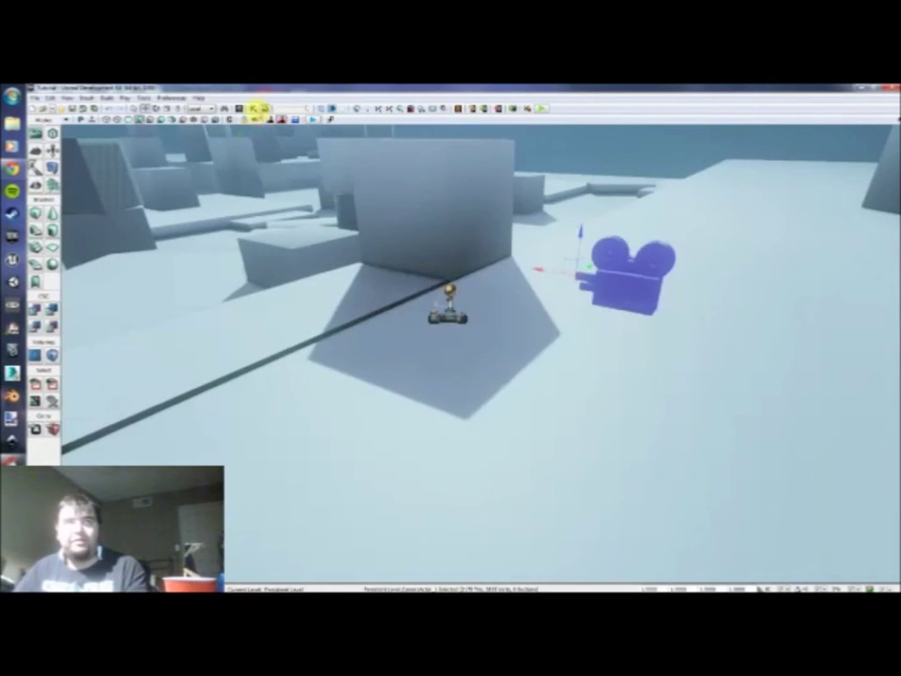
Reopen Kismet and add a Key/Button Pressed input event in the empty space below the Level Loaded sequence
left_click(259, 109)
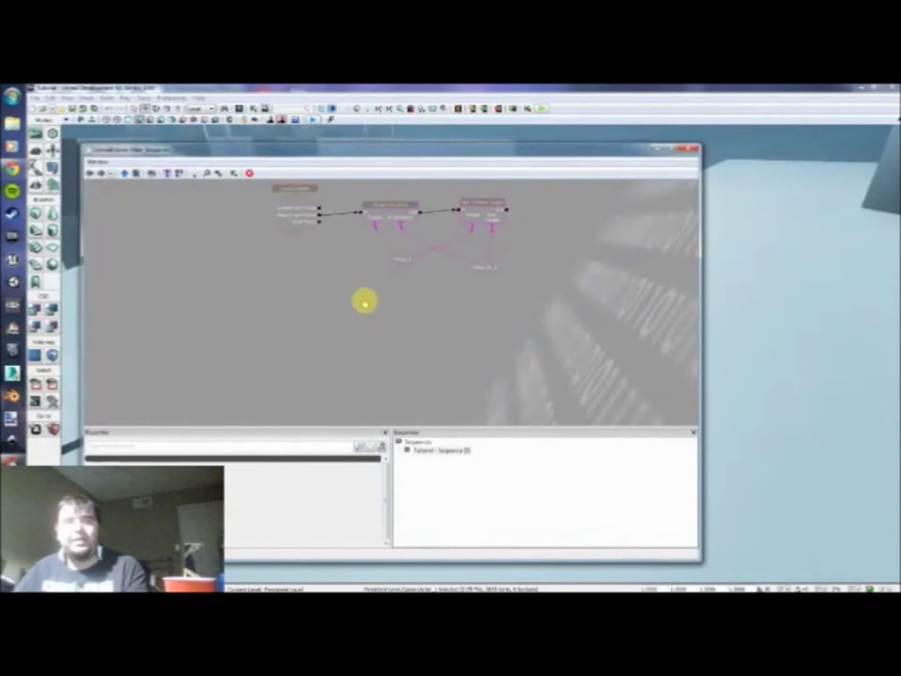
right_click(296, 321)
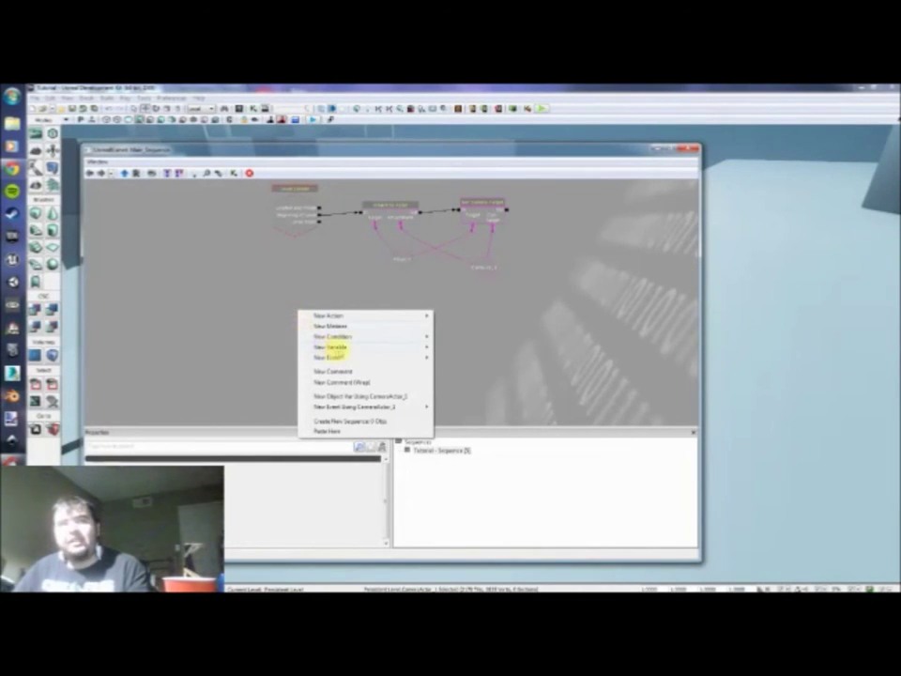
mouse_move(342, 347)
mouse_move(374, 361)
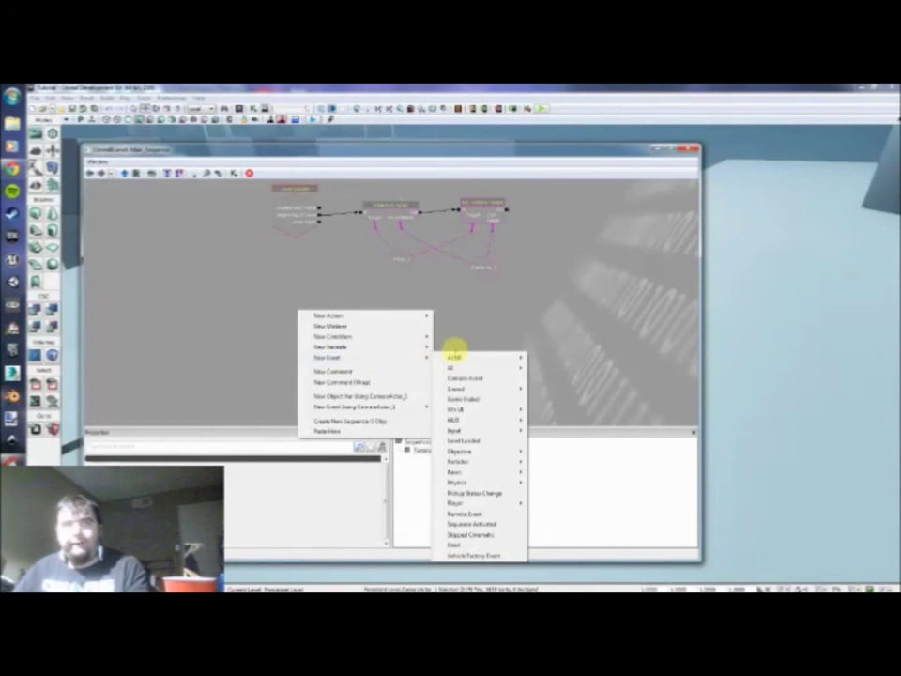
mouse_move(458, 357)
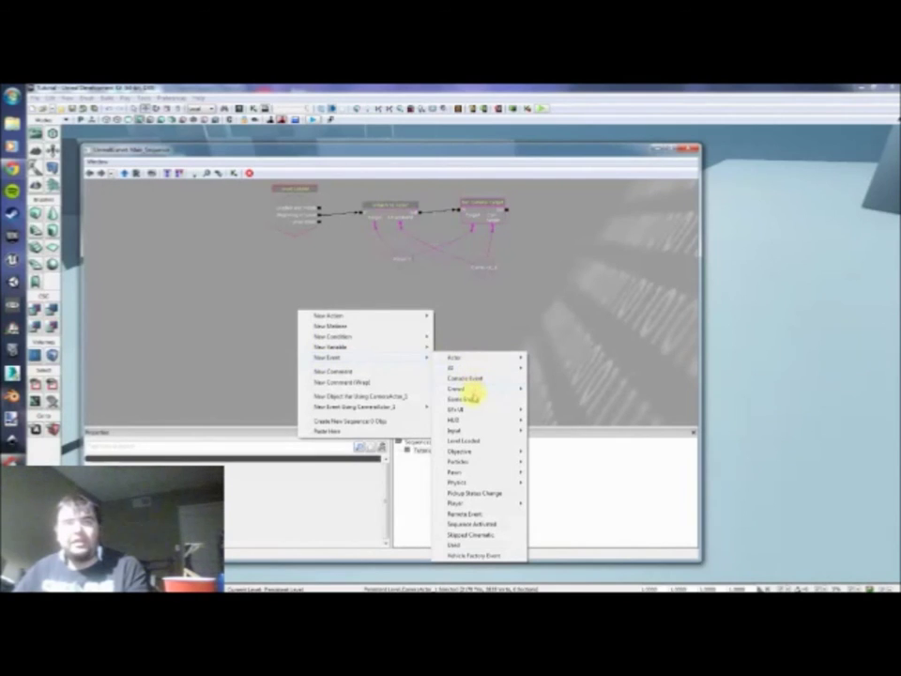
mouse_move(505, 429)
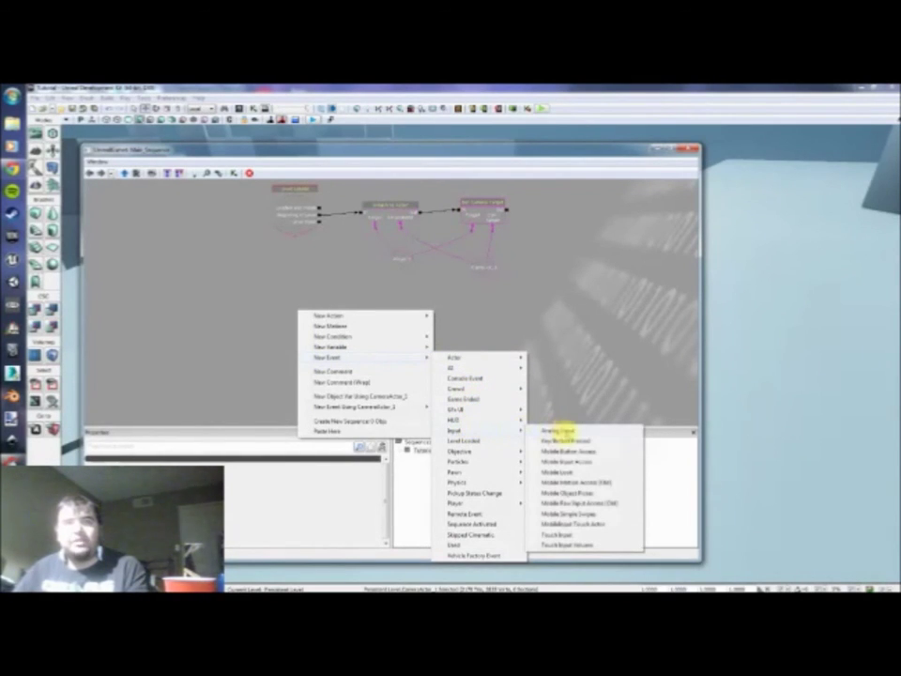
left_click(567, 440)
left_click_drag(308, 356, 279, 320)
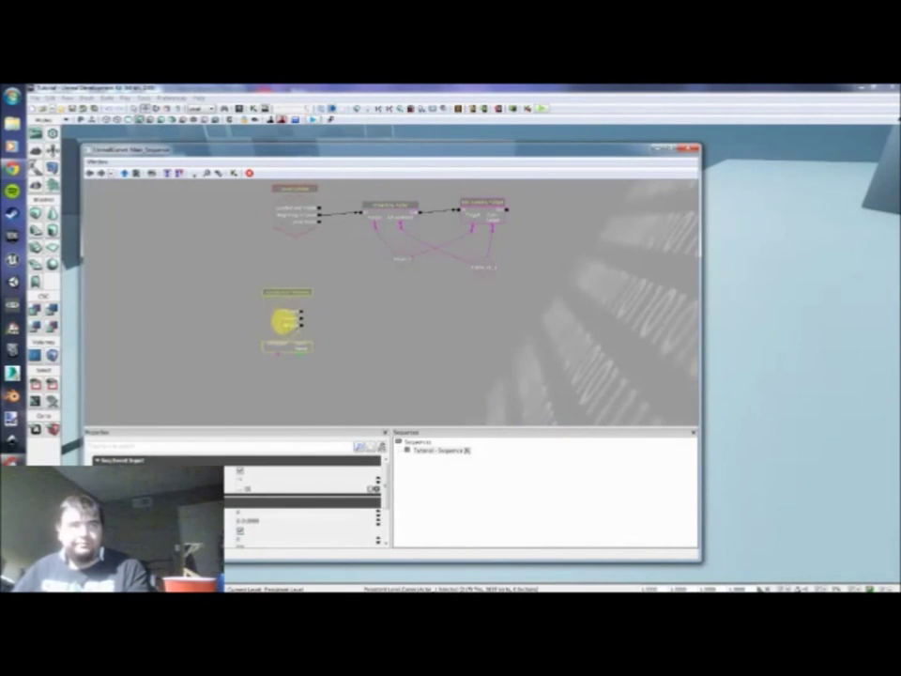
scroll(318, 313, "up", 3)
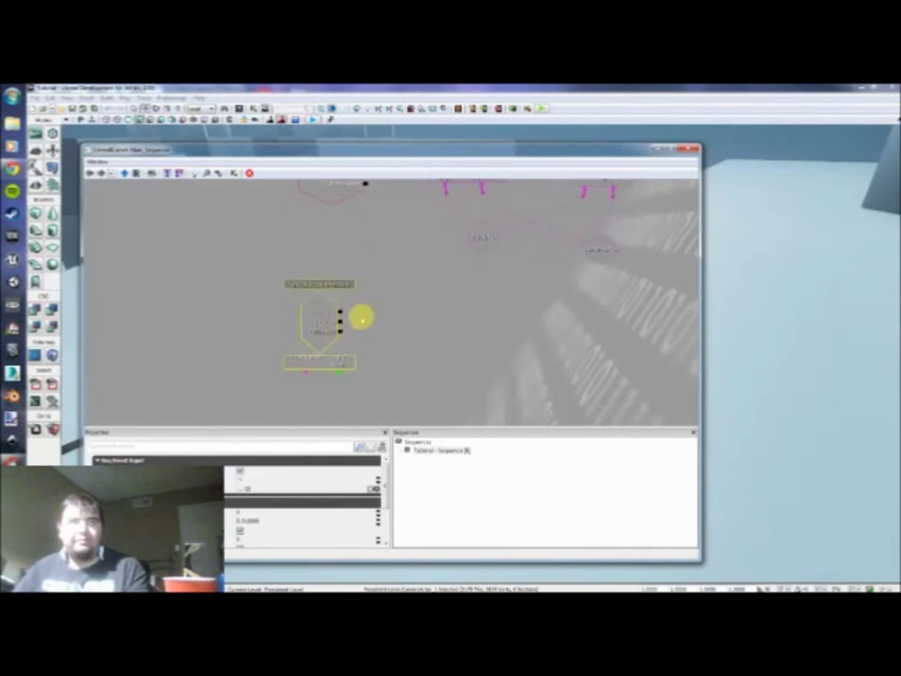
left_click(375, 312)
left_click(307, 327)
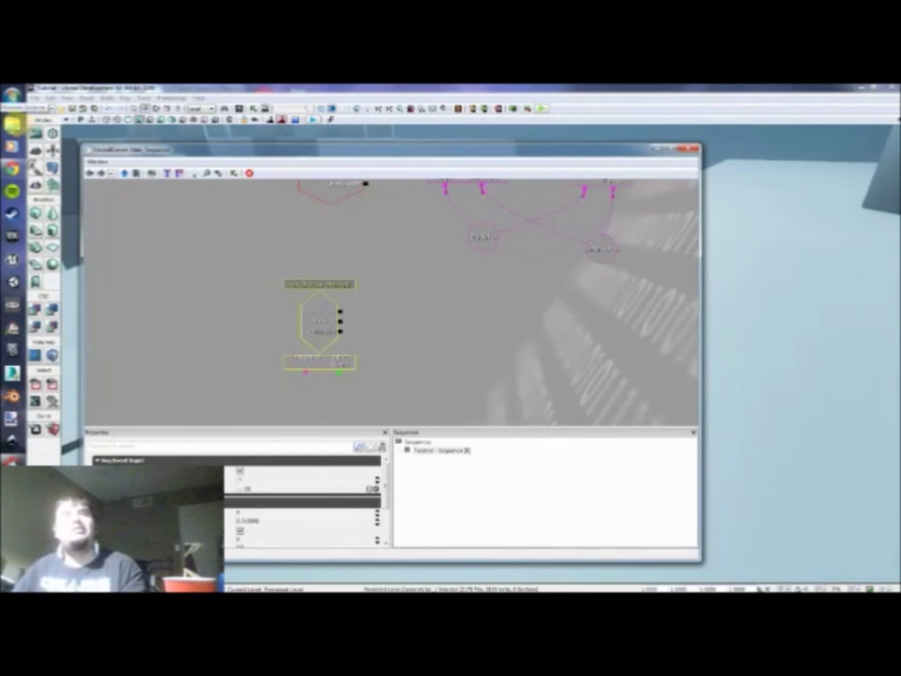
Switch to Windows Explorer by opening the Computer window beside Kismet
left_click(12, 97)
left_click(11, 96)
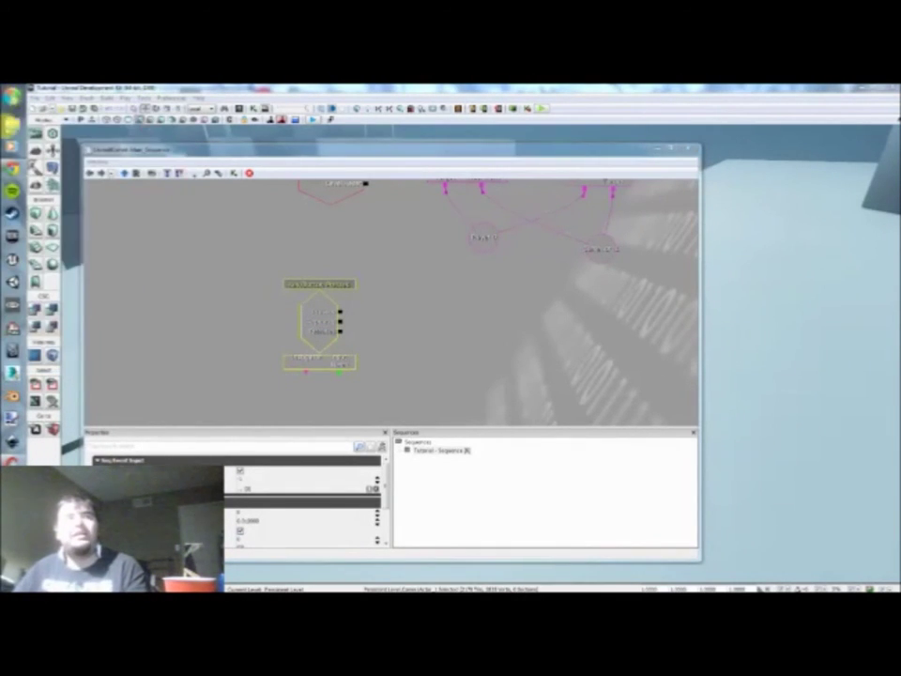
left_click(11, 97)
left_click(157, 255)
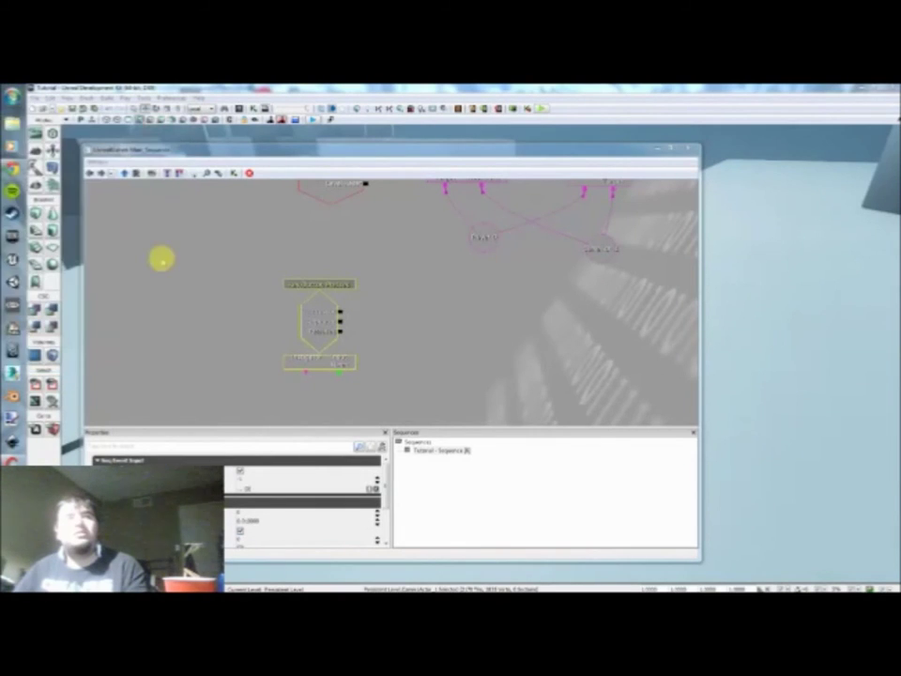
left_click(620, 241)
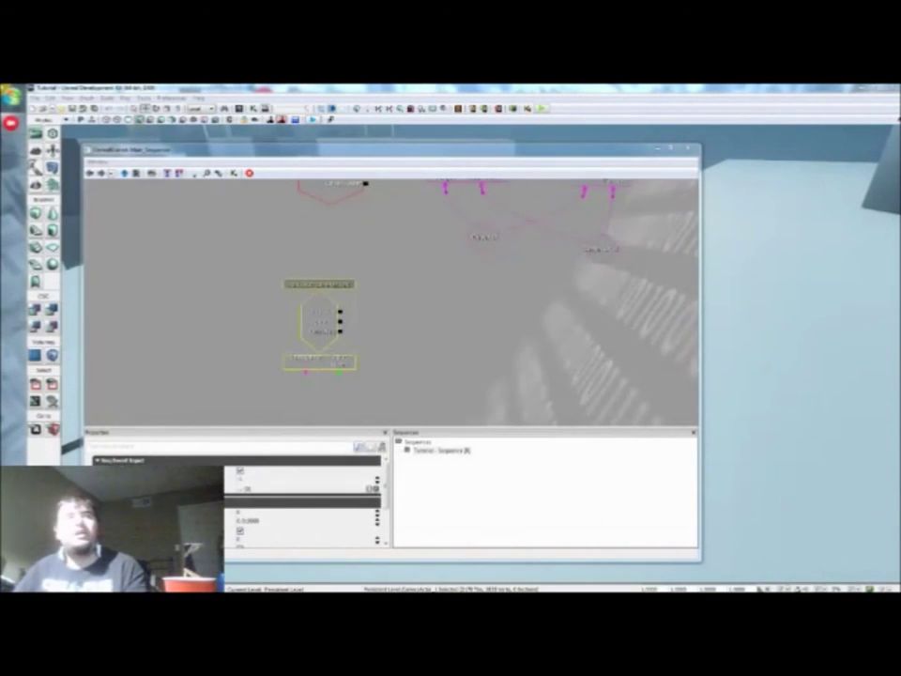
left_click(12, 97)
left_click(146, 234)
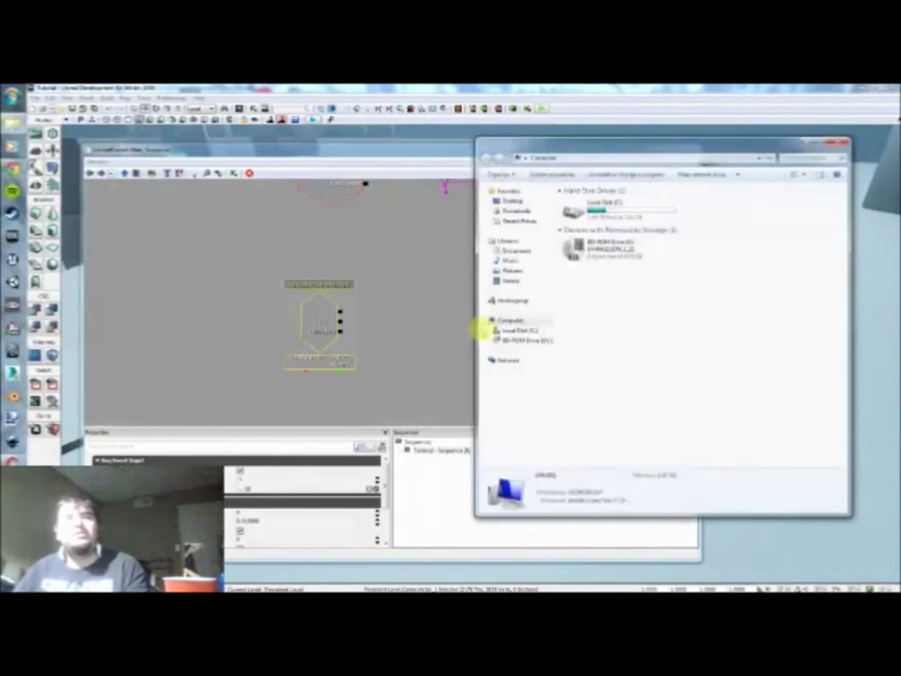
Browse Local Disk (C:) through the UDK installation to UDKGame\Config and open the DefaultInput file in Notepad
double_click(623, 218)
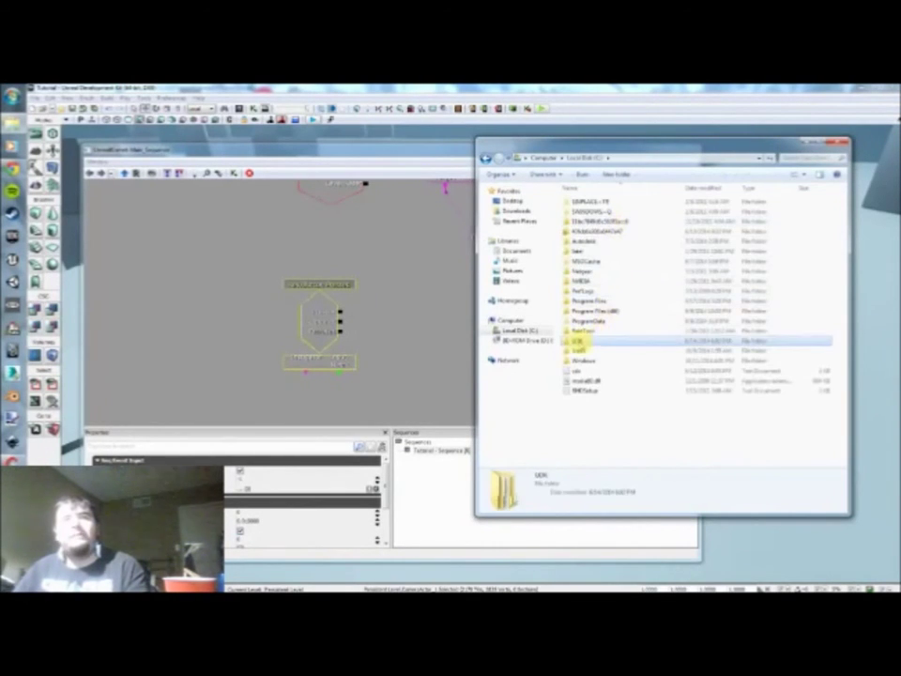
double_click(575, 340)
double_click(582, 204)
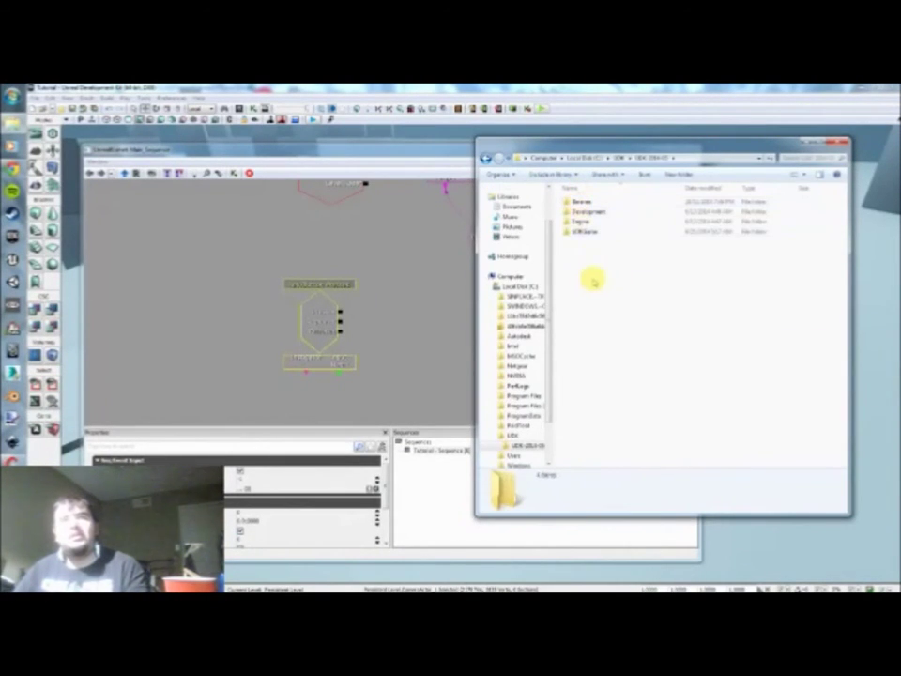
left_click(581, 232)
left_click(577, 244)
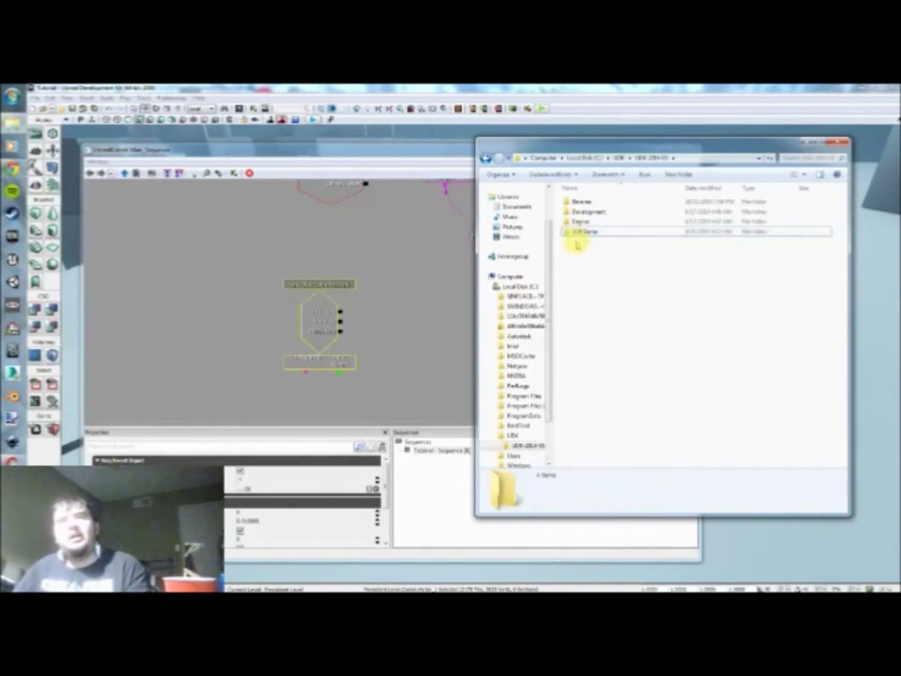
double_click(573, 231)
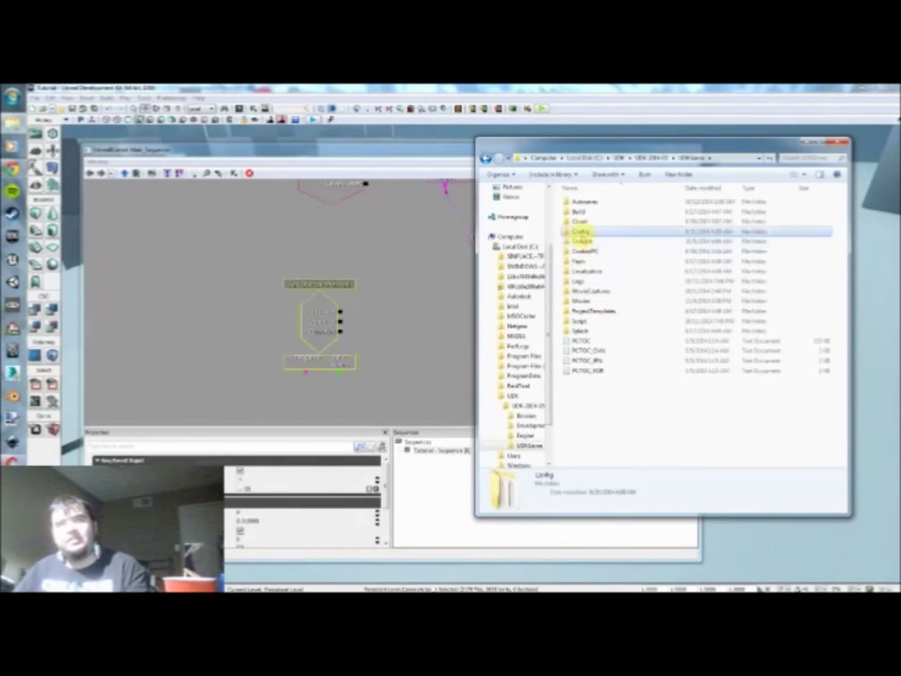
double_click(579, 230)
scroll(595, 306, "down", 1)
scroll(589, 315, "up", 1)
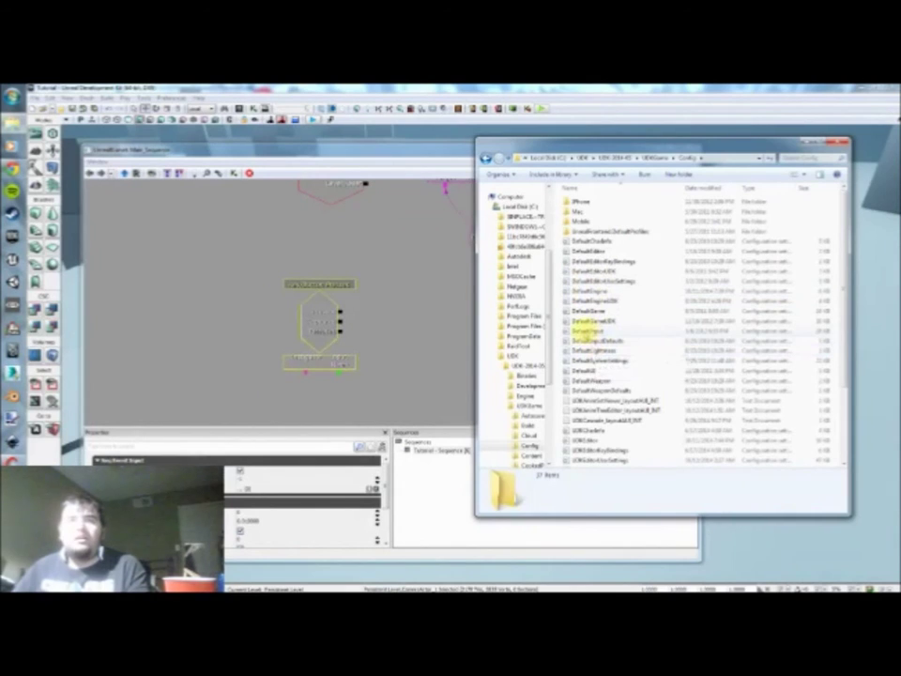
double_click(586, 330)
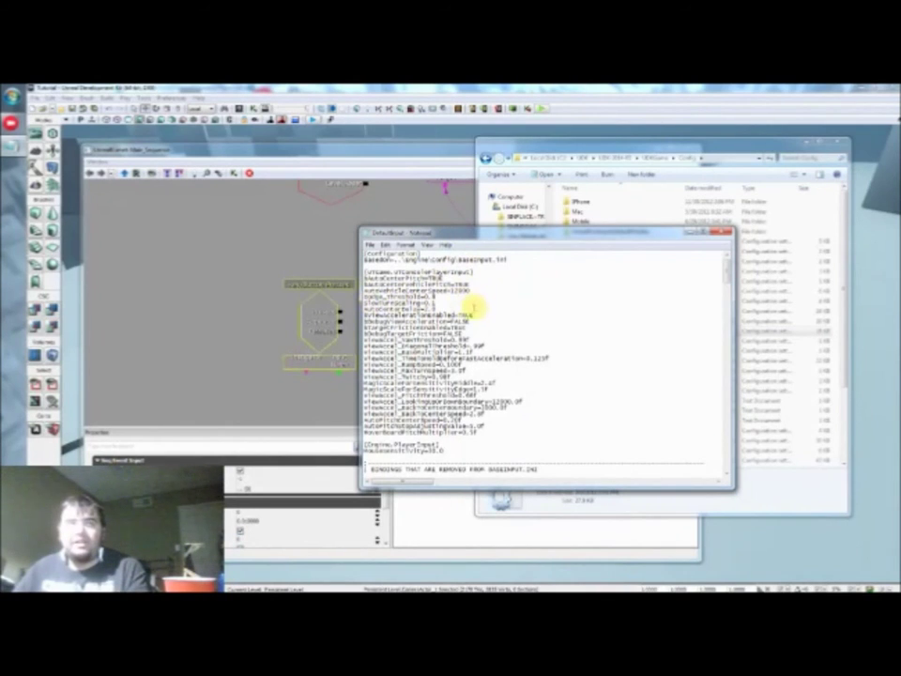
Examine the removed BaseInput aliases, controller bindings and keyboard bindings listed in DefaultInput
scroll(472, 315, "down", 4)
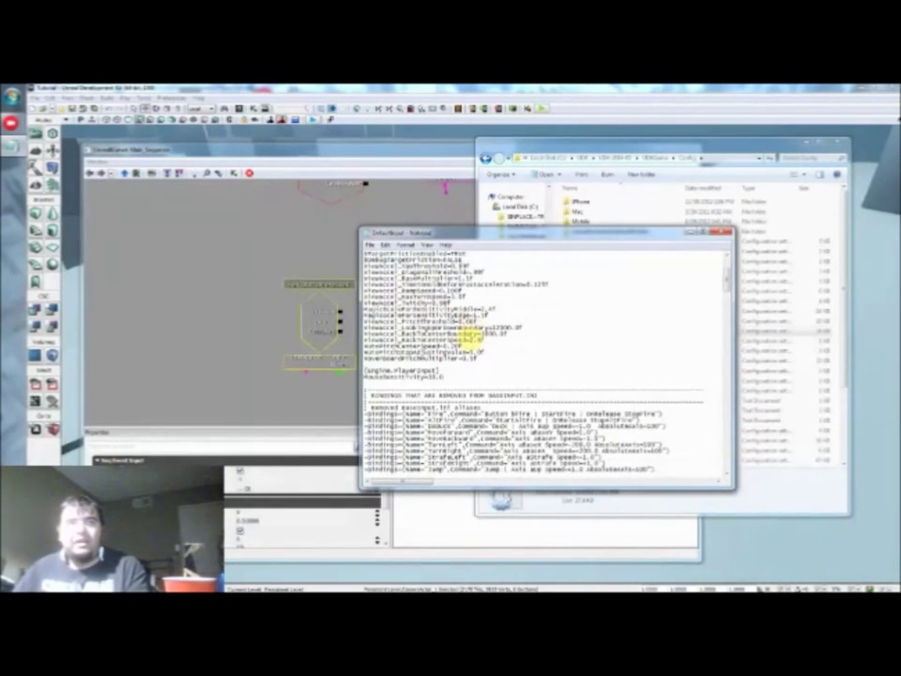
scroll(464, 338, "down", 4)
scroll(464, 332, "down", 2)
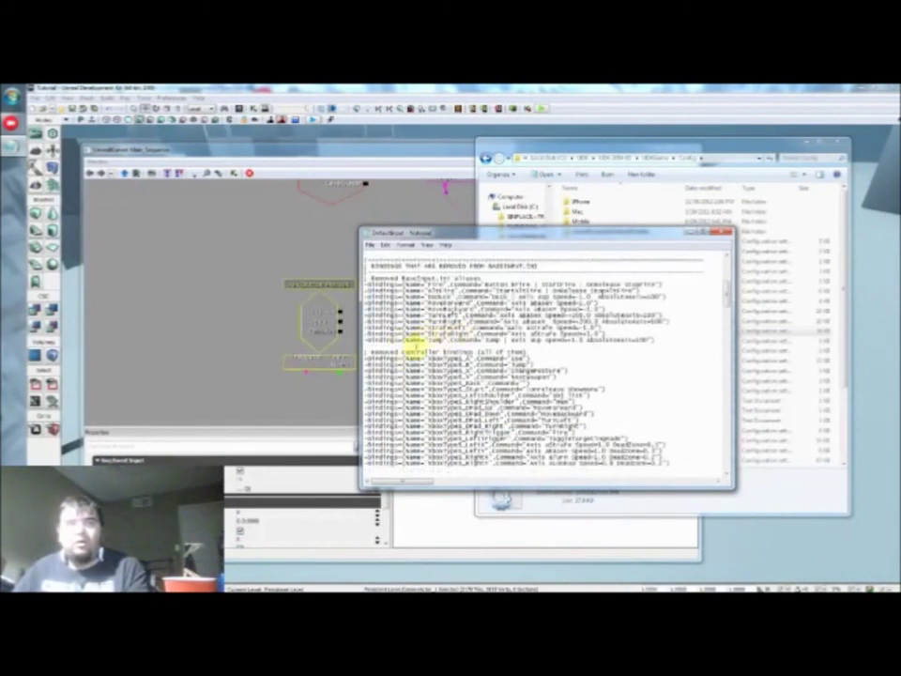
scroll(422, 338, "down", 1)
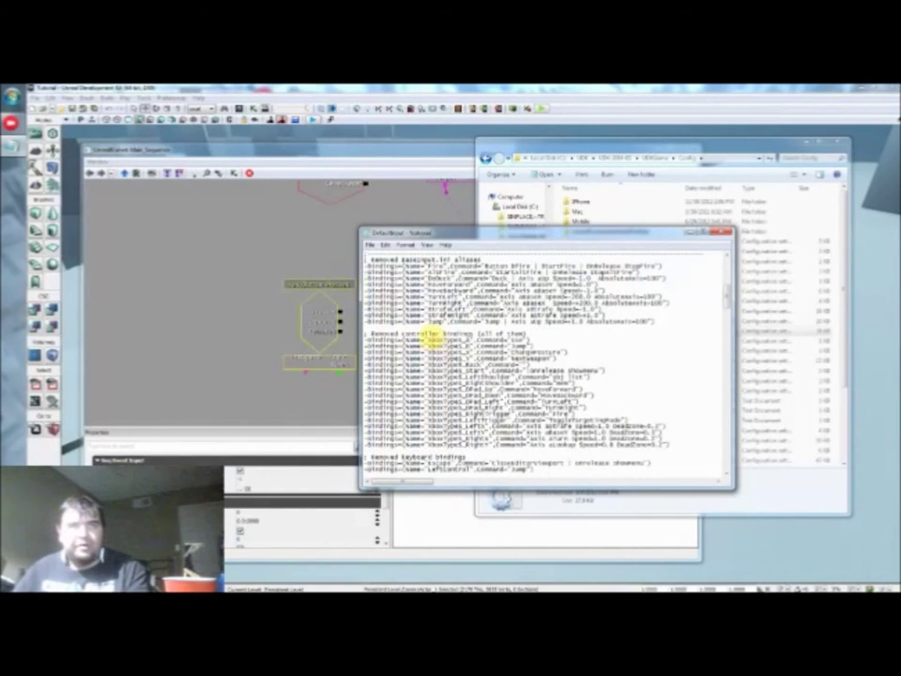
scroll(431, 341, "down", 3)
scroll(432, 340, "down", 2)
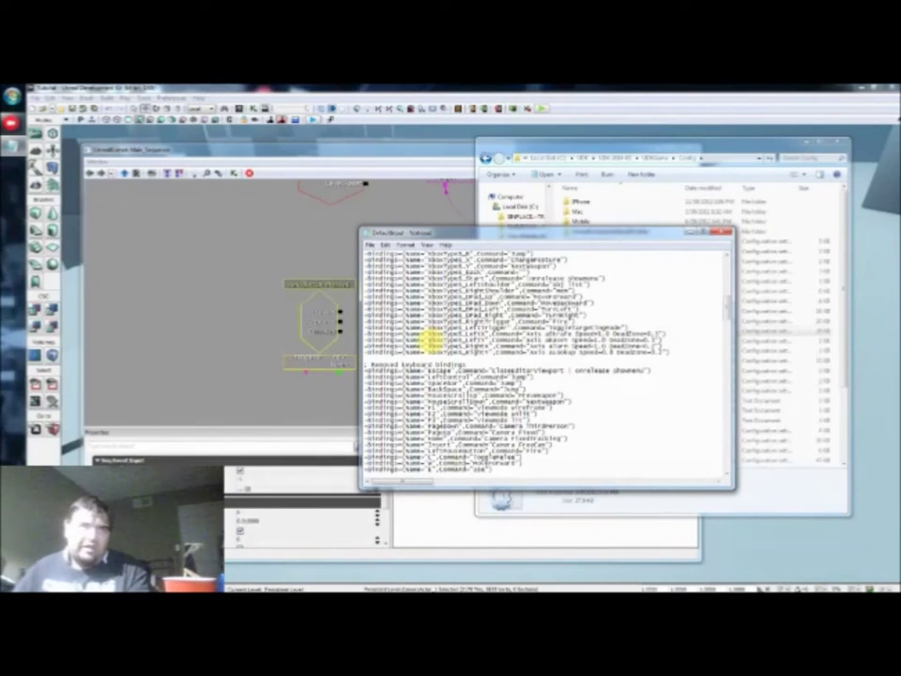
scroll(425, 344, "down", 3)
scroll(394, 361, "down", 3)
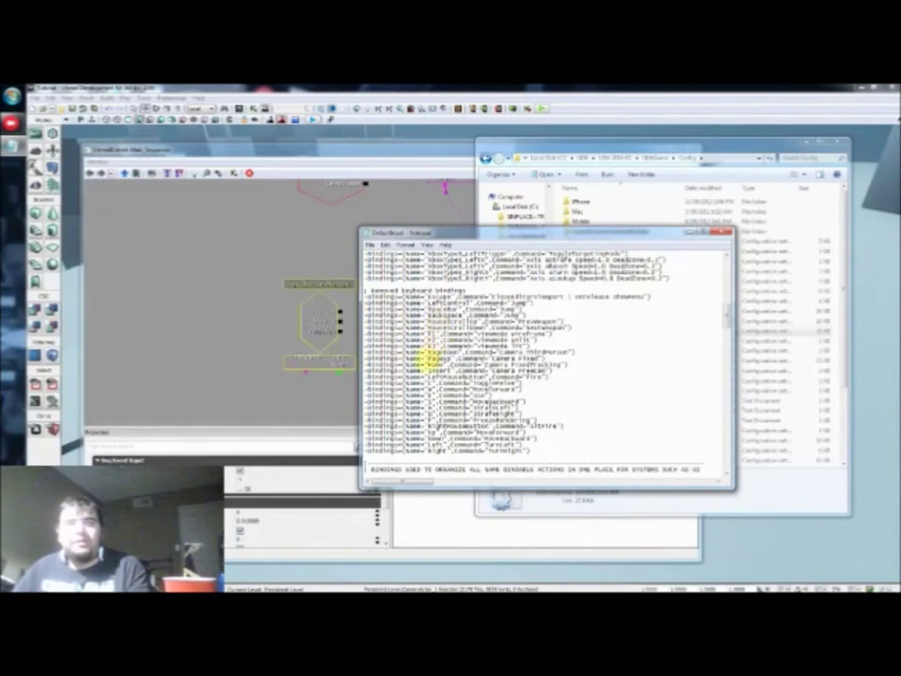
scroll(431, 398, "down", 1)
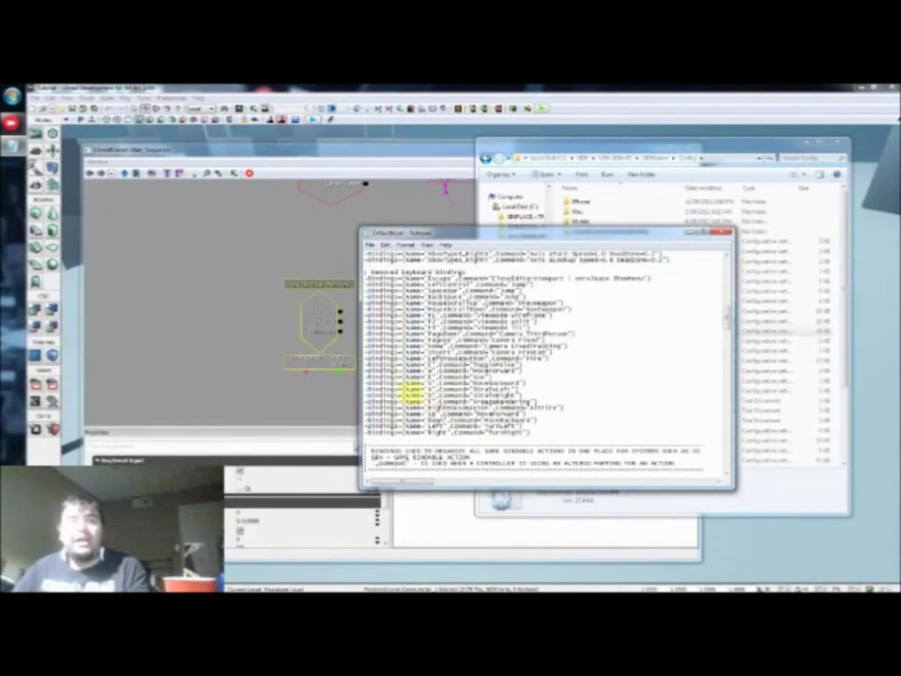
Review the game bindable action (GBA) bindings in DefaultInput, highlighting the GBA_AltFire name as an example
scroll(474, 345, "down", 3)
scroll(474, 345, "down", 4)
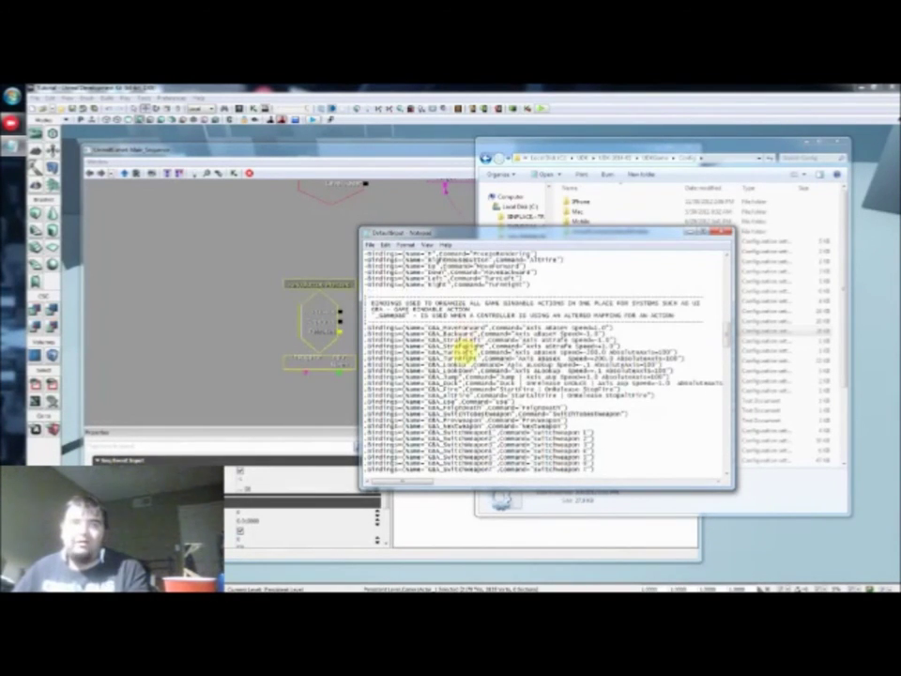
scroll(458, 349, "down", 1)
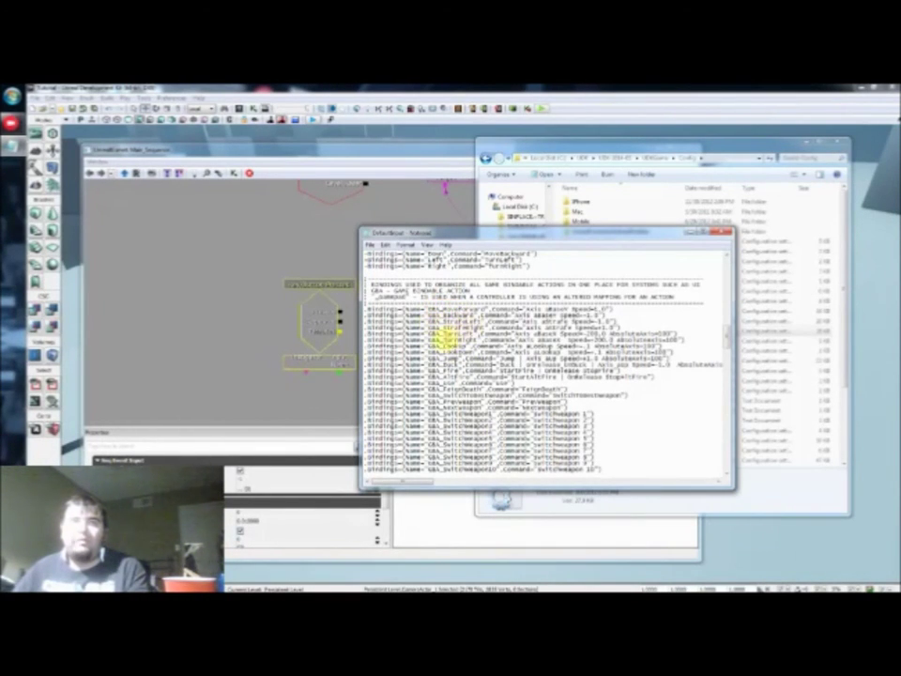
scroll(447, 336, "down", 1)
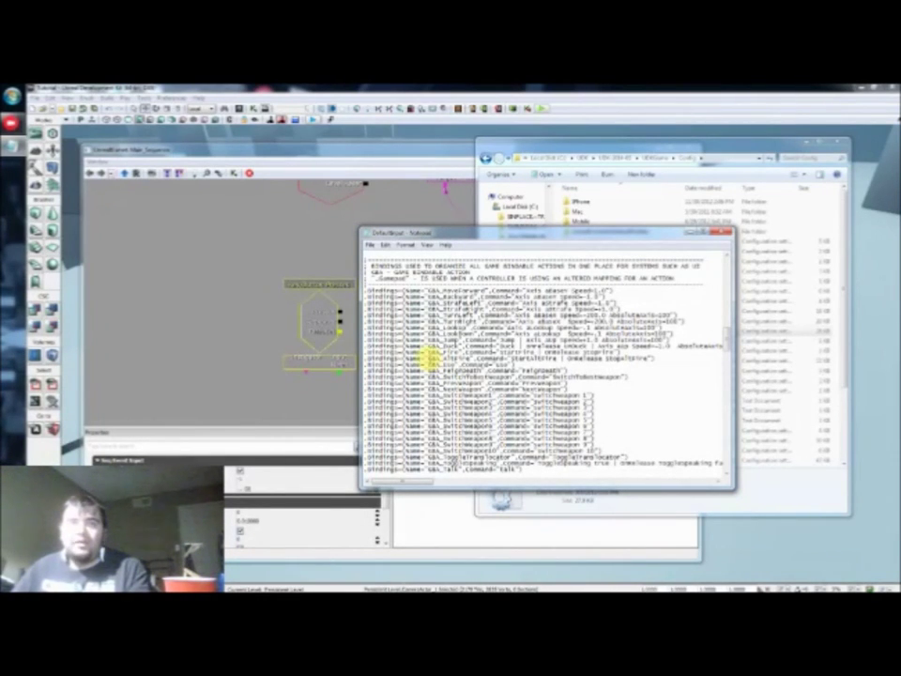
mouse_move(443, 357)
left_mouse_down()
mouse_move(453, 353)
mouse_move(440, 358)
left_mouse_up()
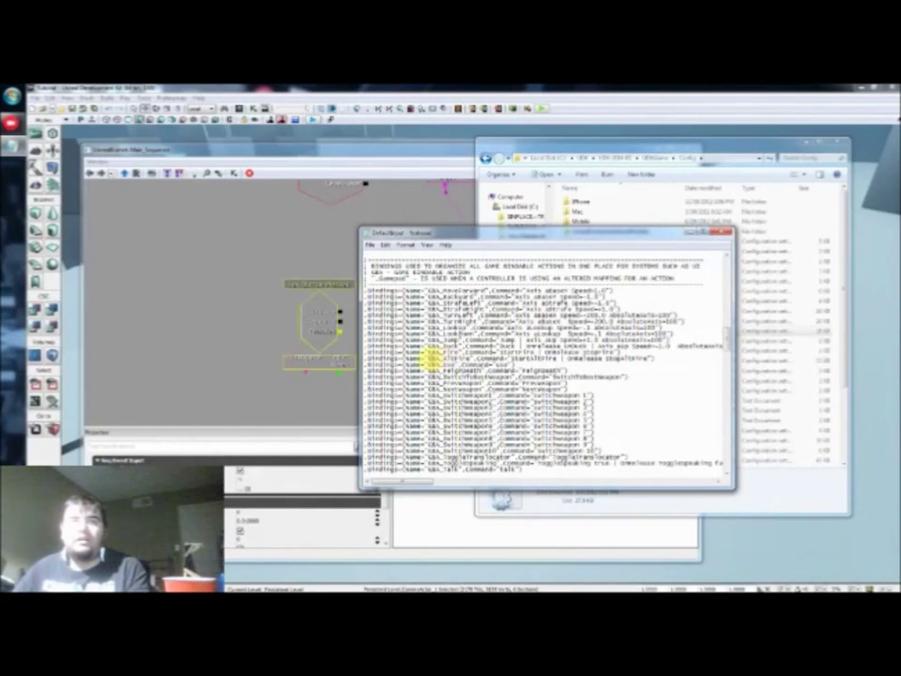
double_click(436, 358)
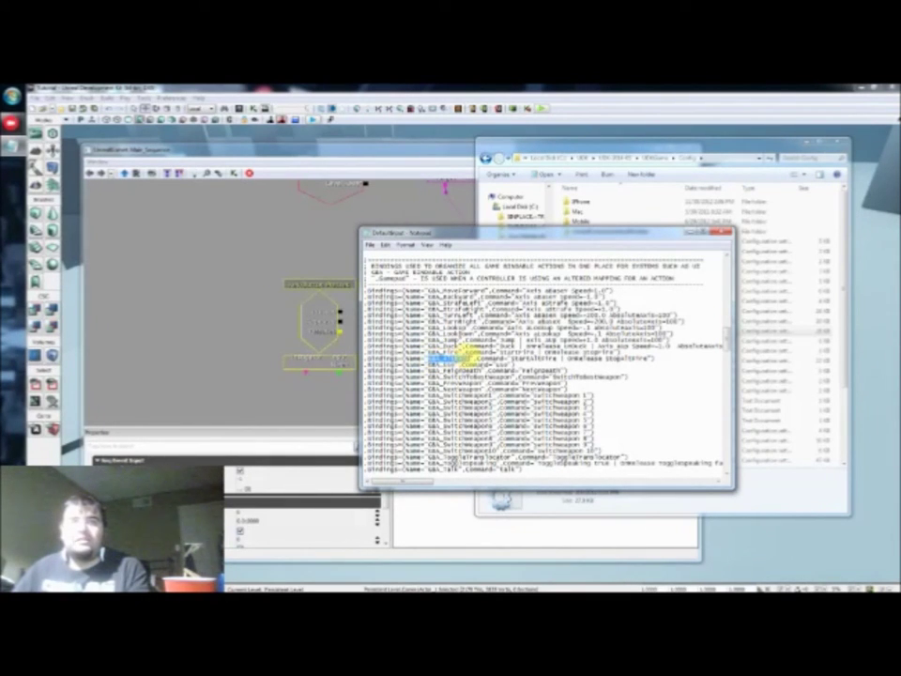
left_click(462, 369)
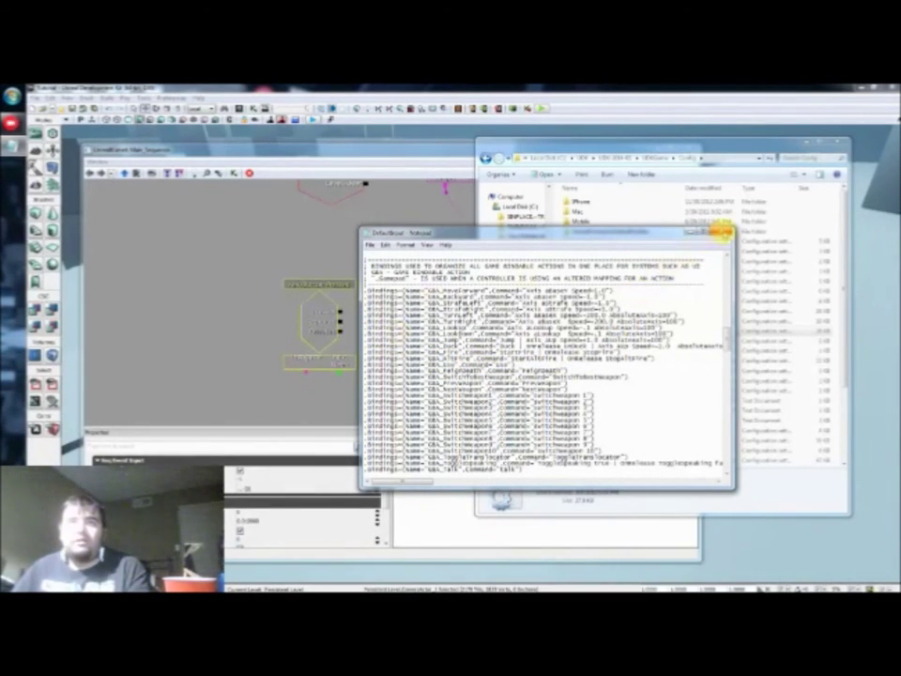
Close DefaultInput and its Explorer window, and add GBA_AltFire as an input name on the Key/Button Pressed event in Kismet
left_click(721, 231)
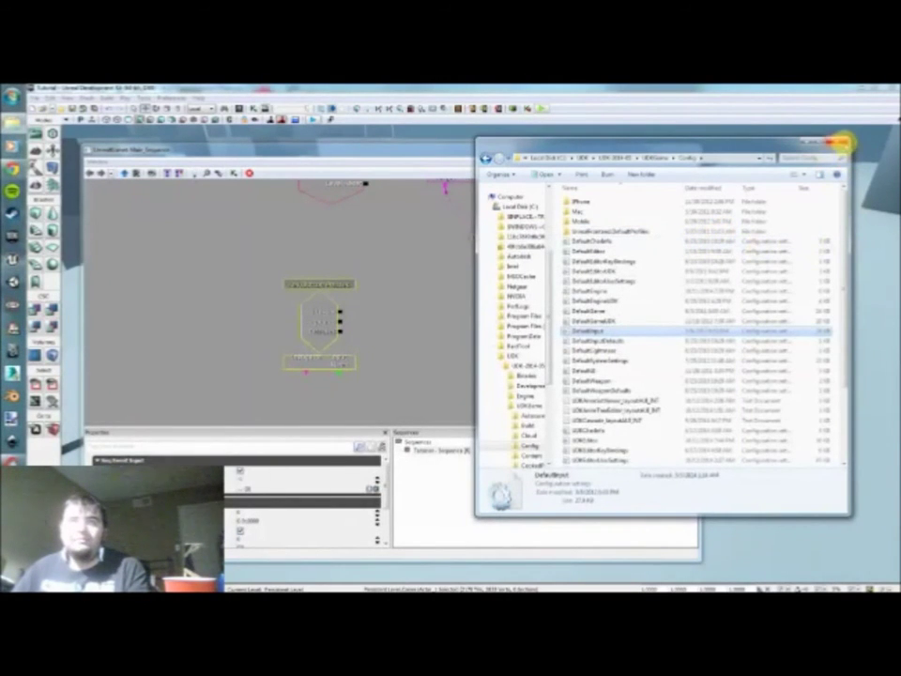
left_click(842, 141)
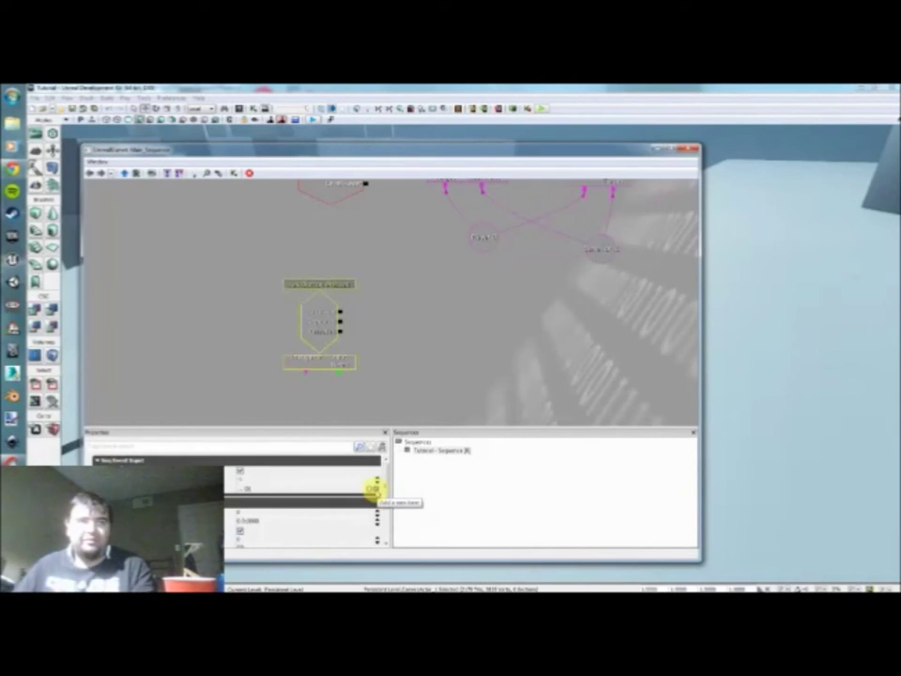
left_click(373, 488)
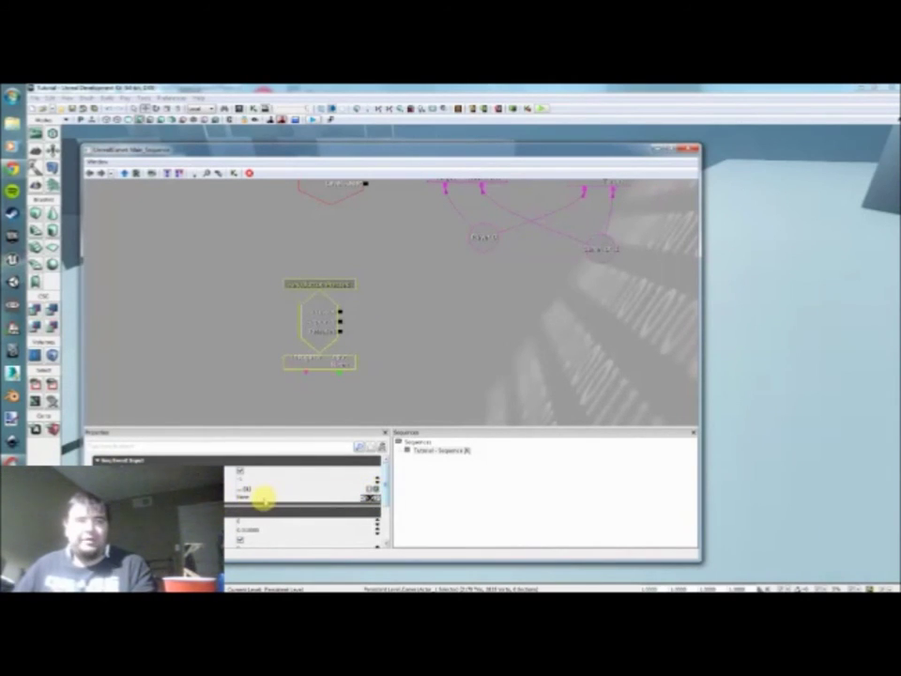
left_click(265, 500)
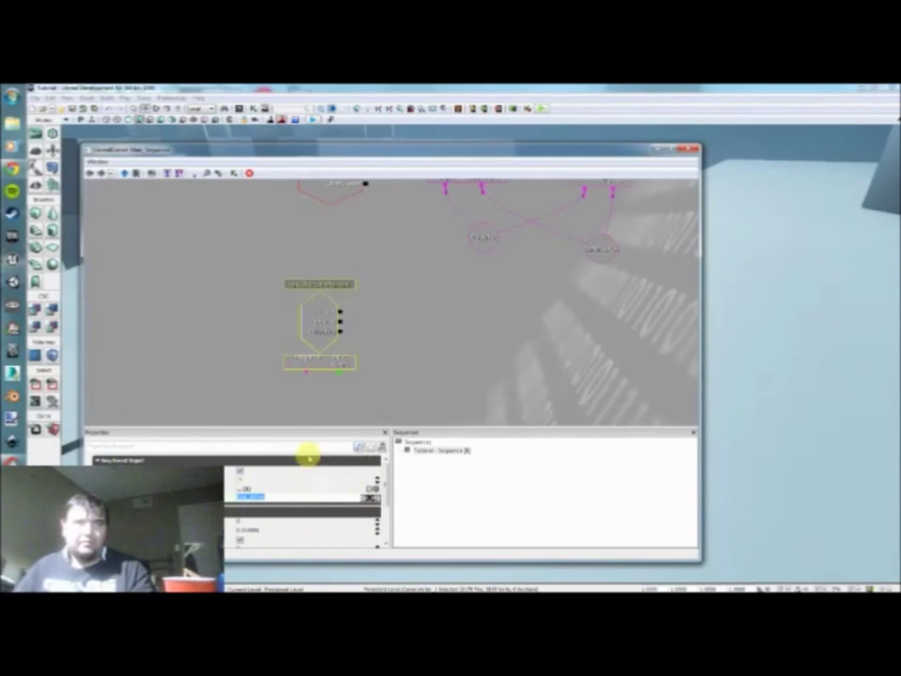
left_click(326, 313)
left_click(325, 397)
left_click(316, 321)
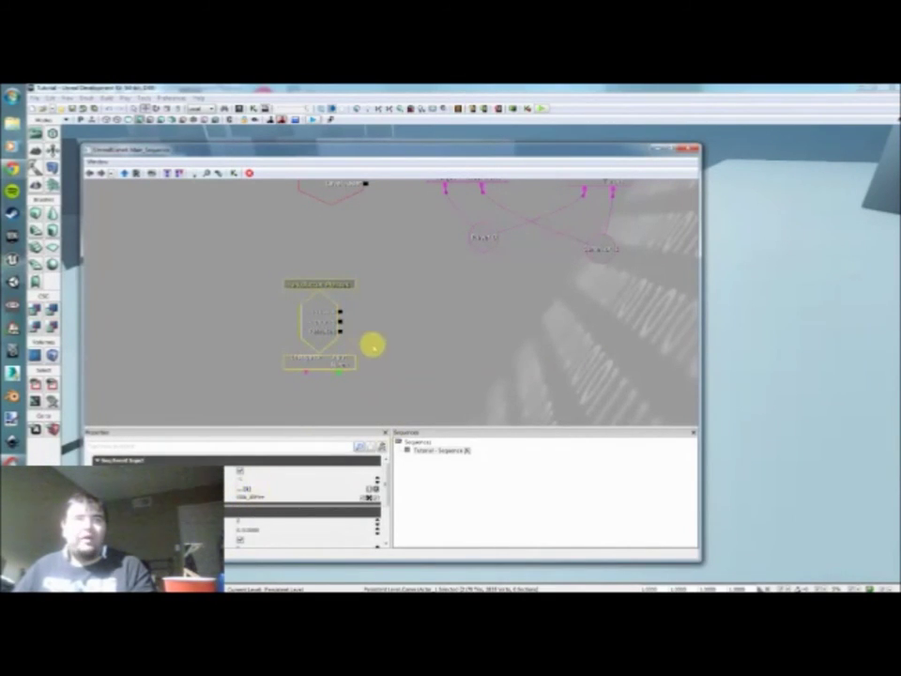
Add a Modify Property action from the Object Property category and place it beside the Key/Button Pressed event
left_click_drag(371, 346, 353, 362)
left_click_drag(535, 375, 408, 372)
left_click(297, 309)
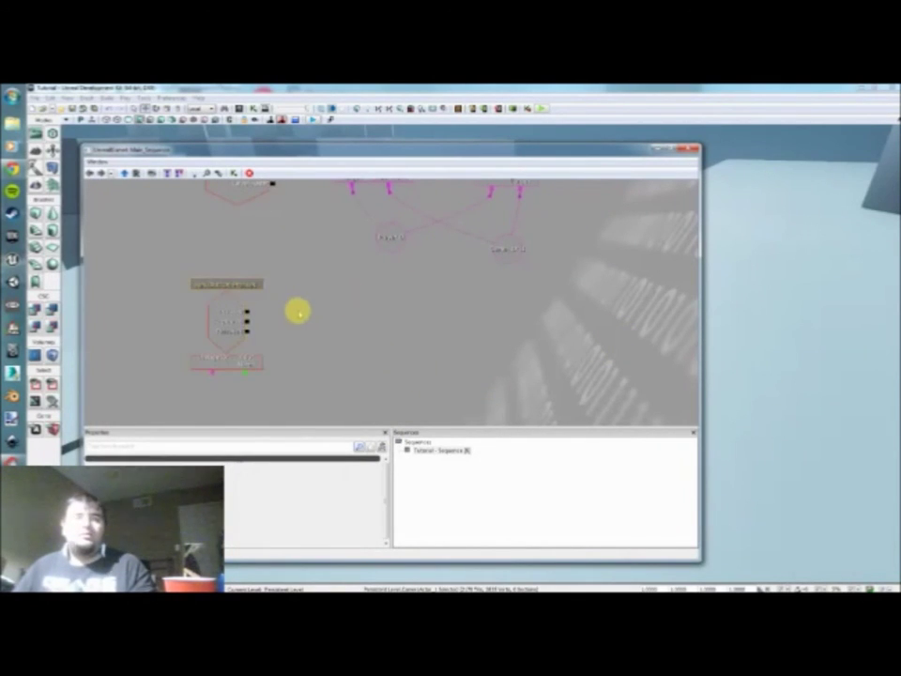
right_click(328, 306)
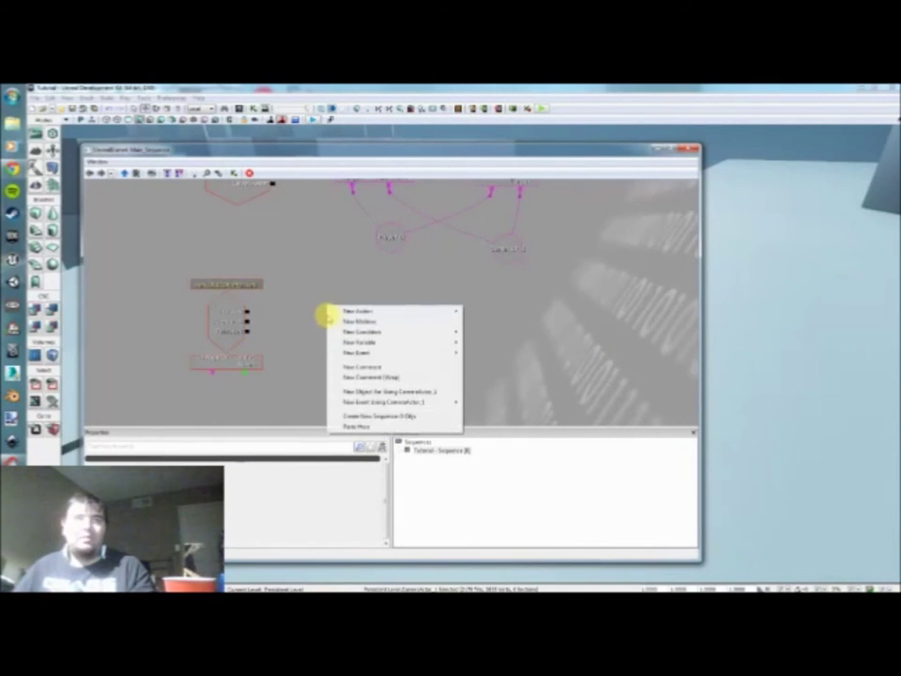
mouse_move(330, 315)
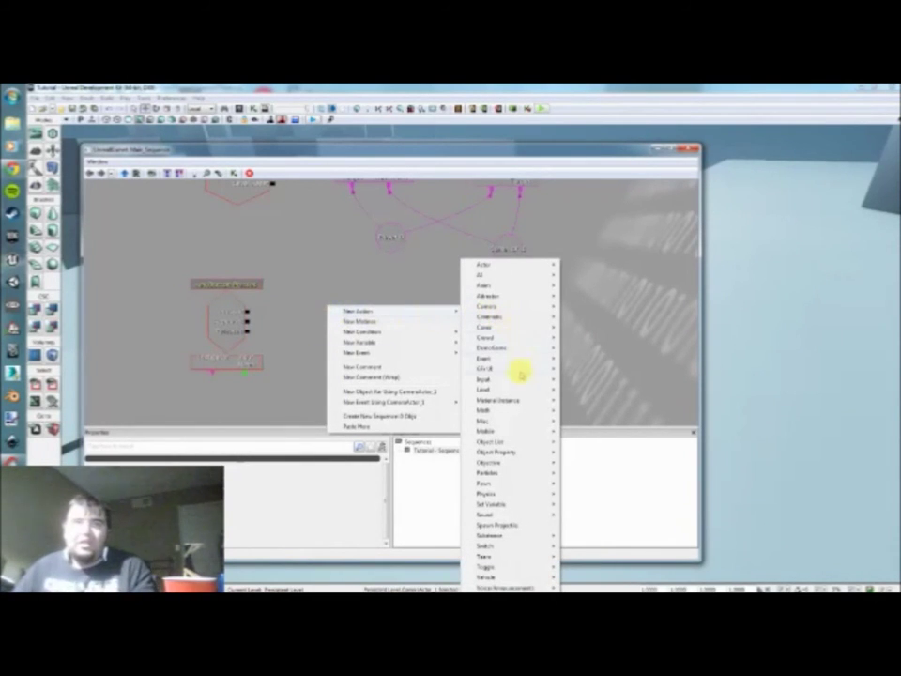
mouse_move(497, 453)
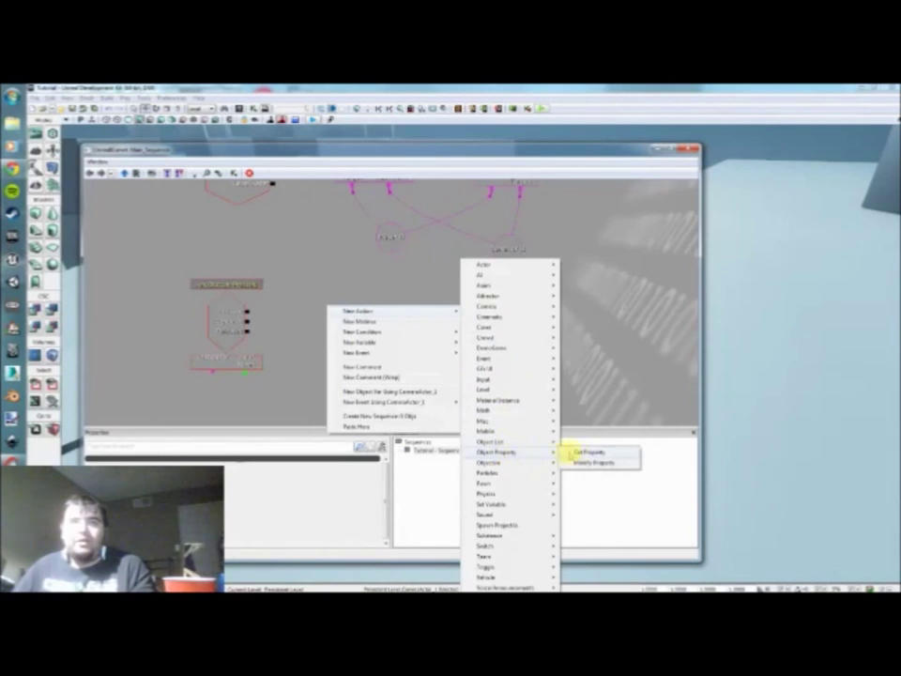
left_click(586, 462)
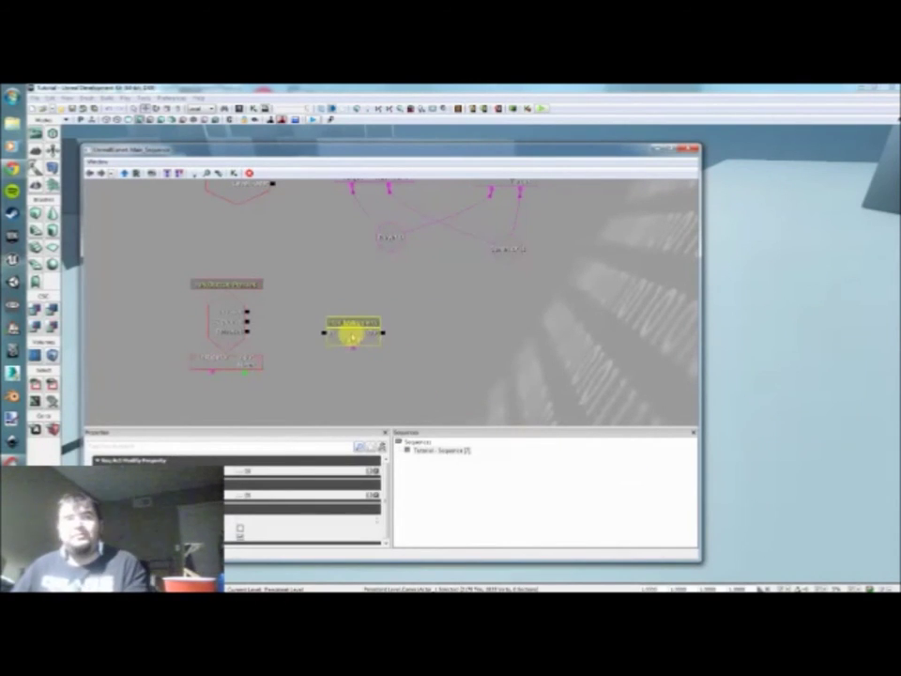
left_click_drag(353, 334, 342, 314)
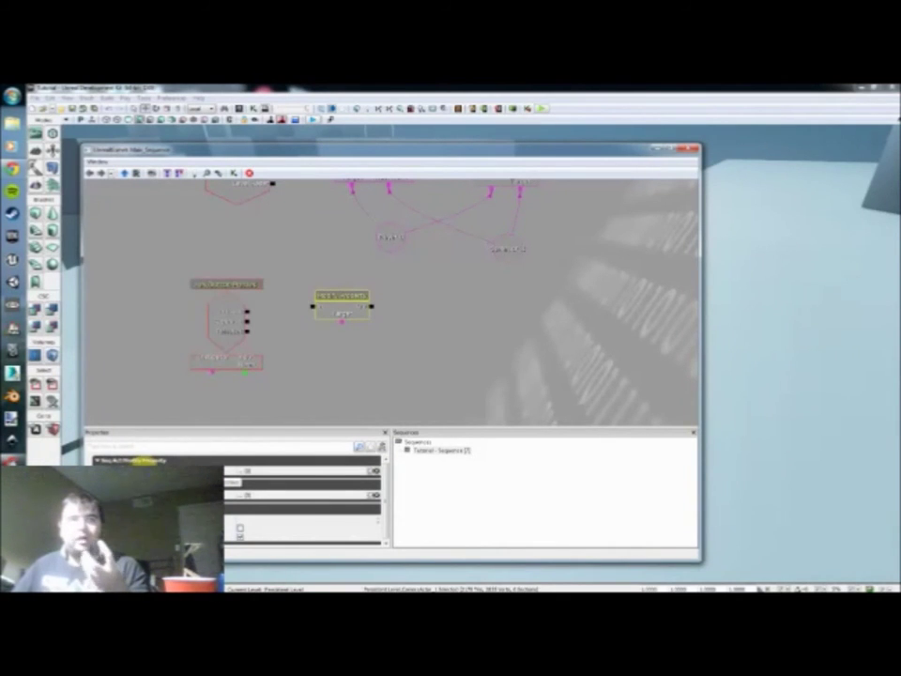
Add a FOVAngle property entry to the Modify Property action, enable its modification and enter the zoomed property value
left_click(373, 470)
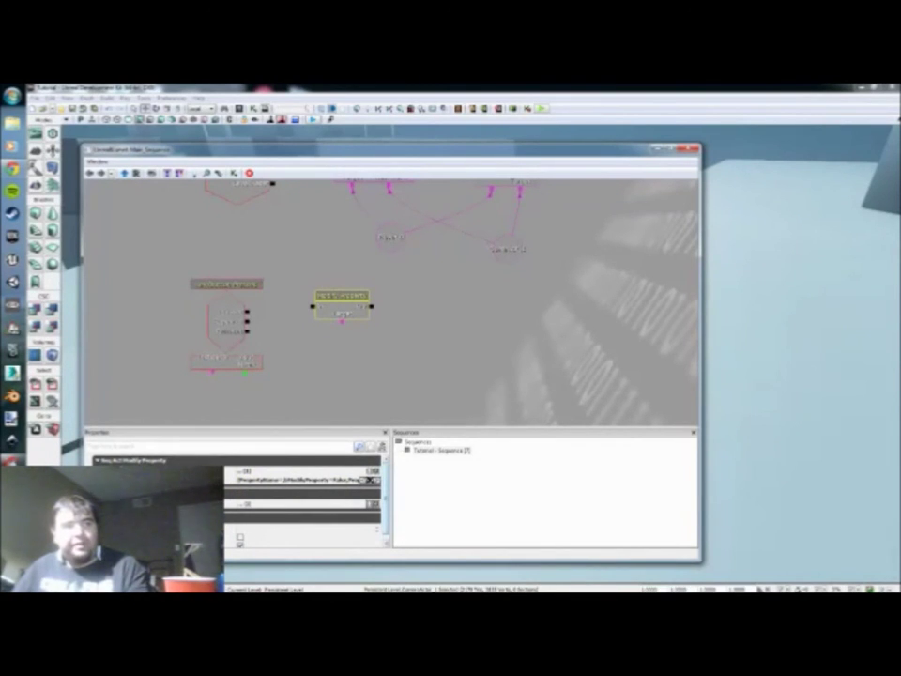
left_click(112, 479)
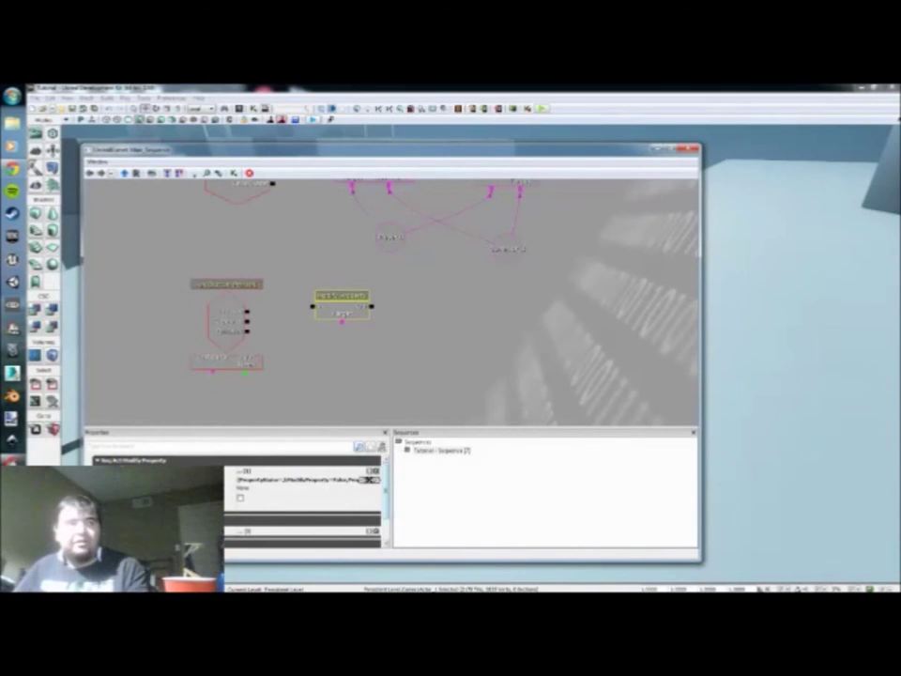
left_click(263, 489)
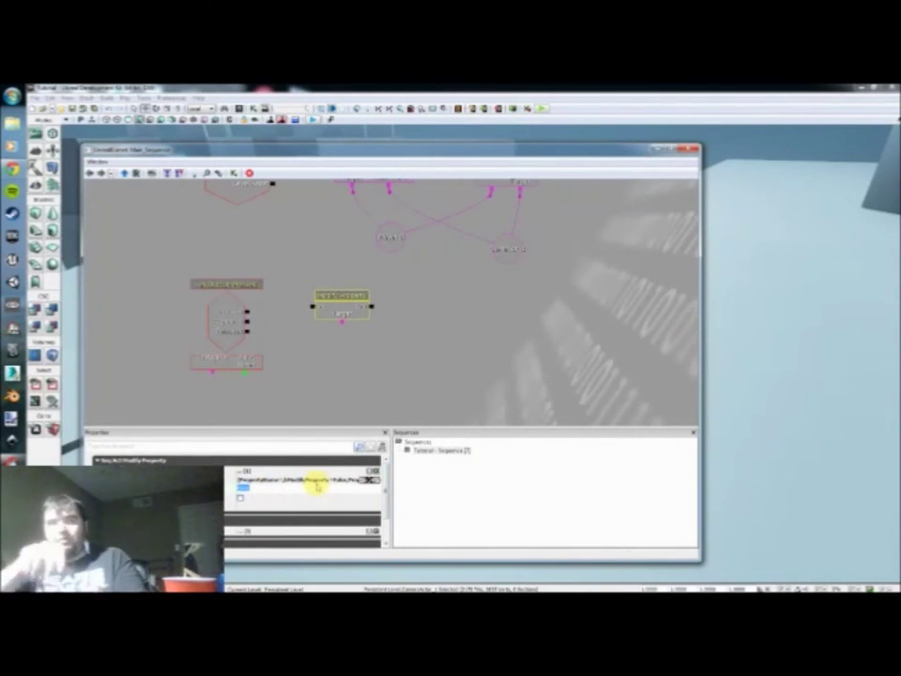
type("FOVAngle")
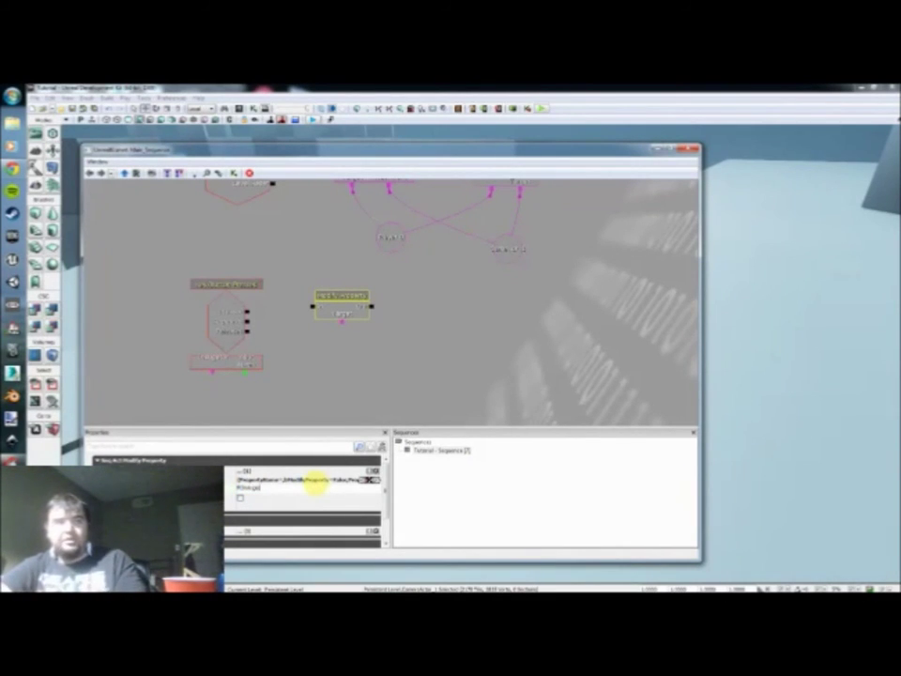
key("Return")
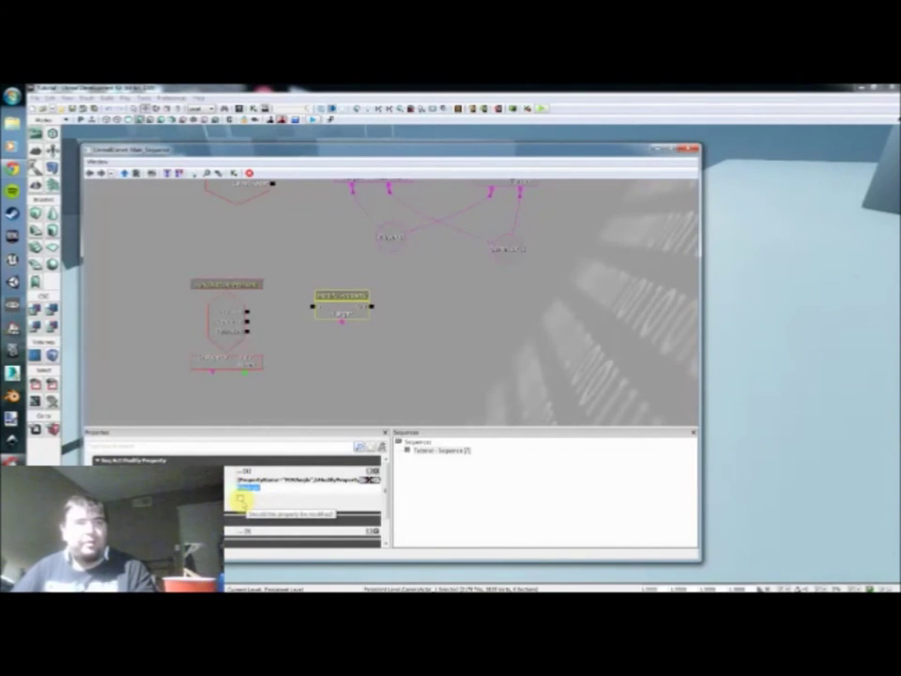
left_click(241, 500)
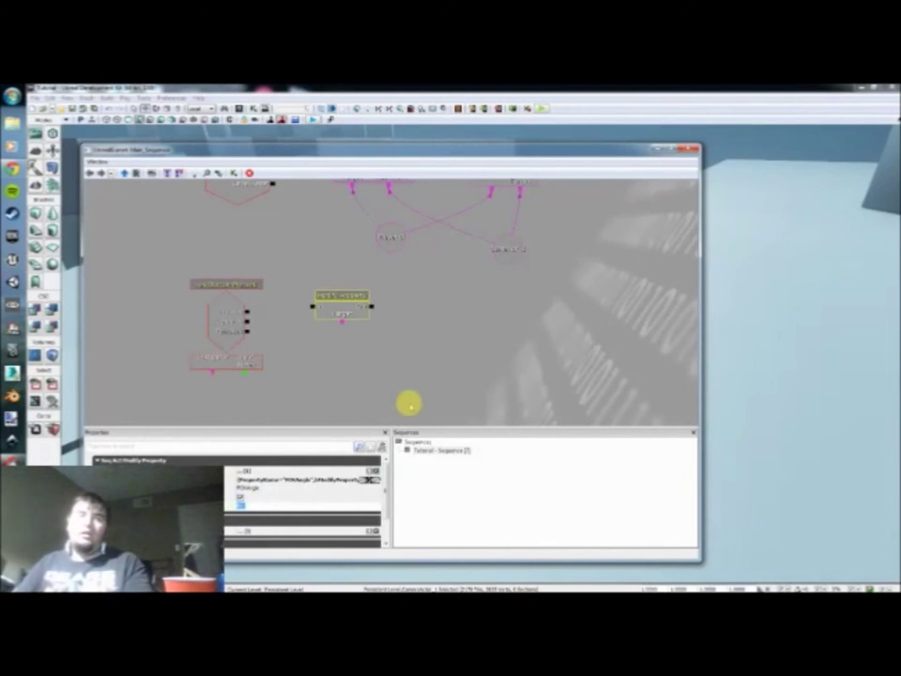
left_click(310, 502)
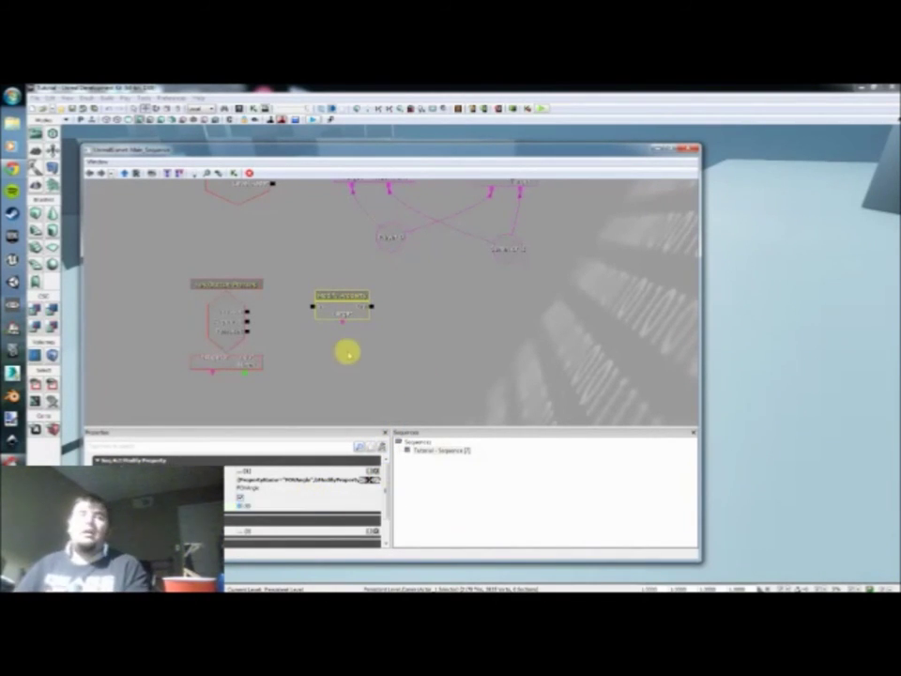
Connect the event's Pressed output to the Modify Property input and link that action's Target to the camera actor variable
left_click(239, 320)
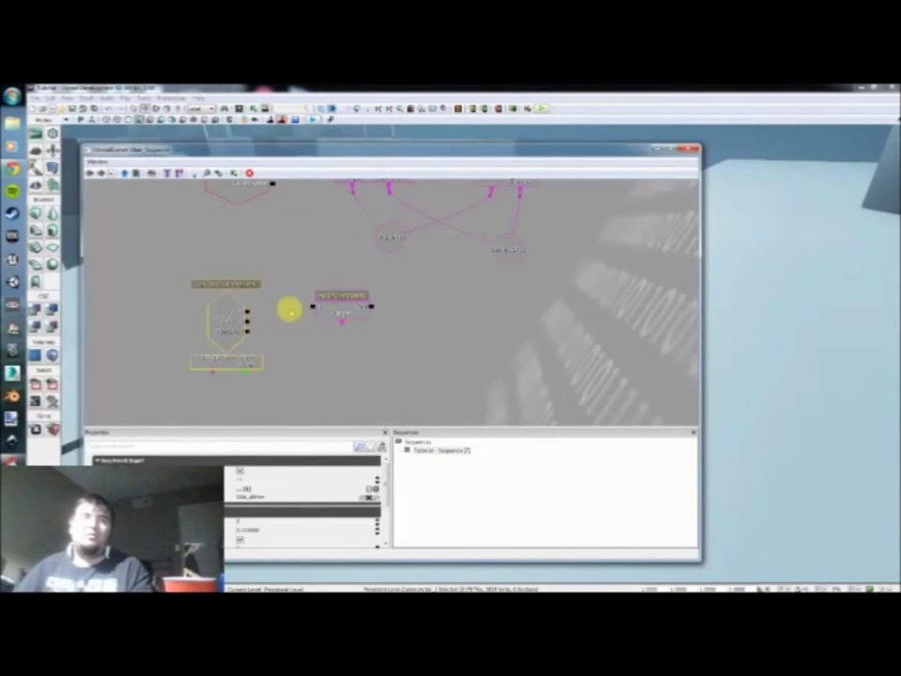
left_click_drag(312, 306, 246, 313)
left_click_drag(422, 323, 384, 331)
left_click_drag(302, 327, 471, 265)
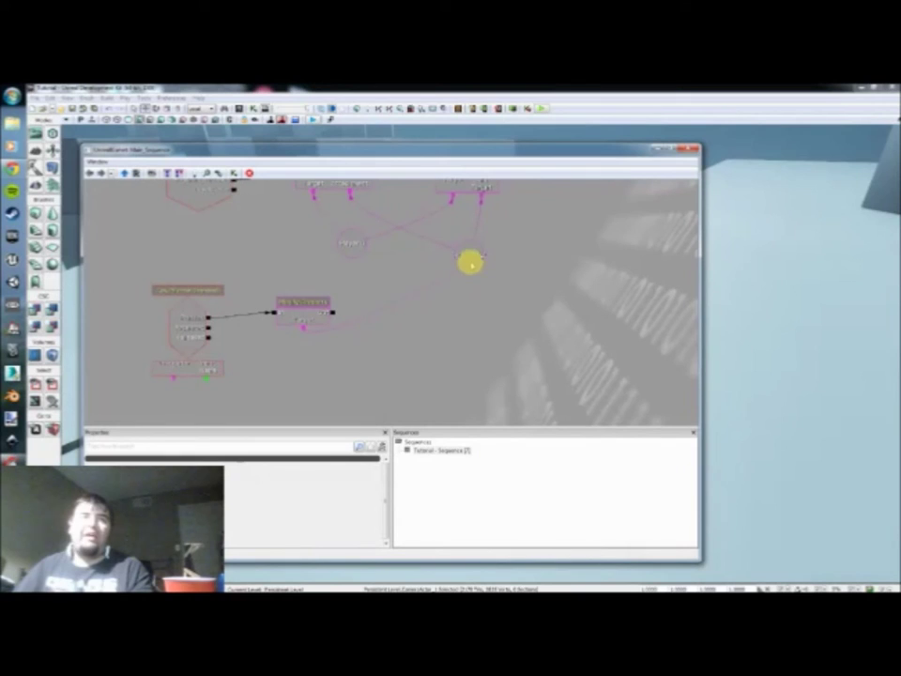
Duplicate the Modify Property action, place the copy below the original and connect the event's Released output to its input
left_click(302, 314)
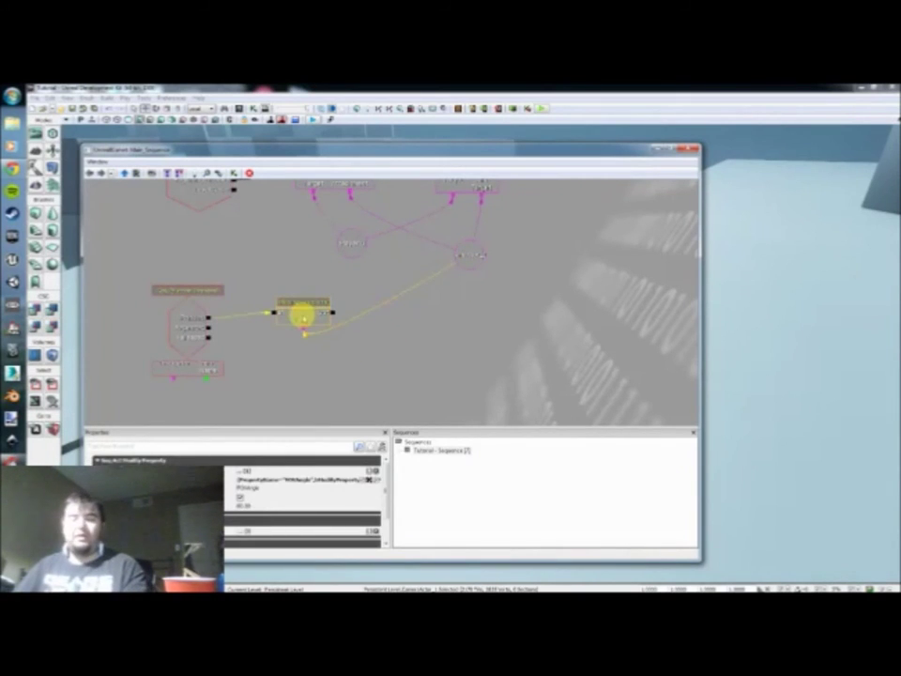
key("ctrl+v")
left_click_drag(423, 324, 287, 357)
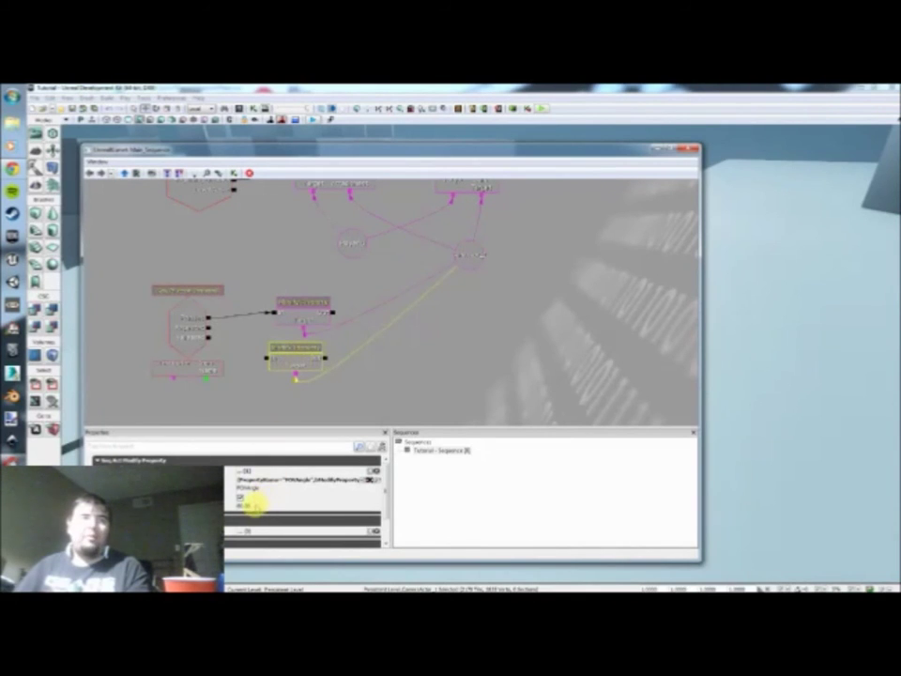
left_click_drag(209, 335, 267, 357)
Change the duplicated Modify Property action's FOVAngle value to the normal field of view used on release
left_click(295, 362)
left_click(262, 507)
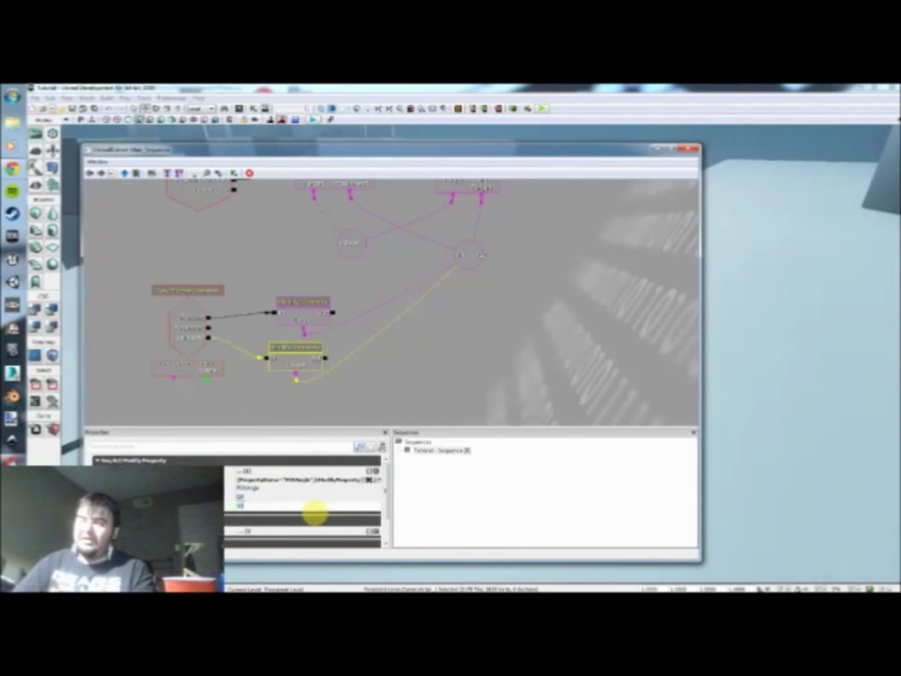
left_click(309, 302)
left_click(297, 368)
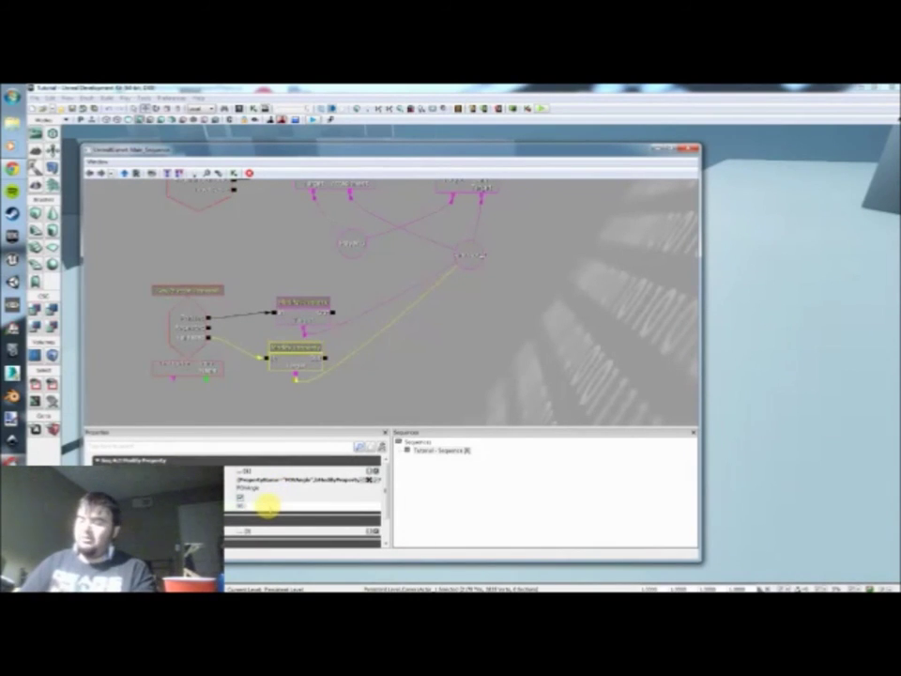
left_click(398, 374)
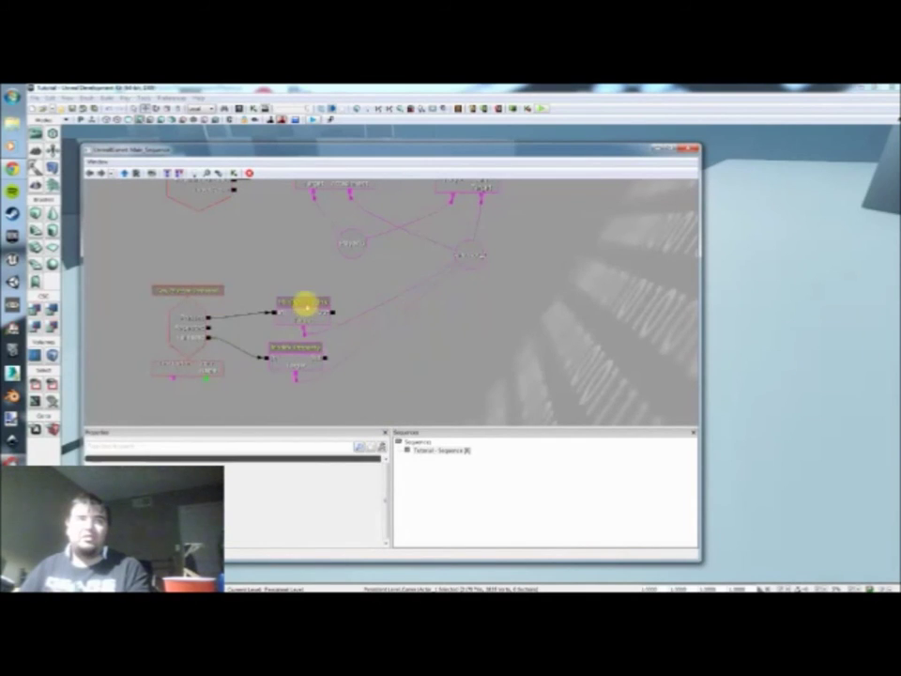
Compare the FOVAngle settings of the Modify Property actions on the Pressed and Released outputs
left_click(305, 305)
left_click(296, 346)
left_click(301, 310)
left_click(298, 355)
left_click(301, 312)
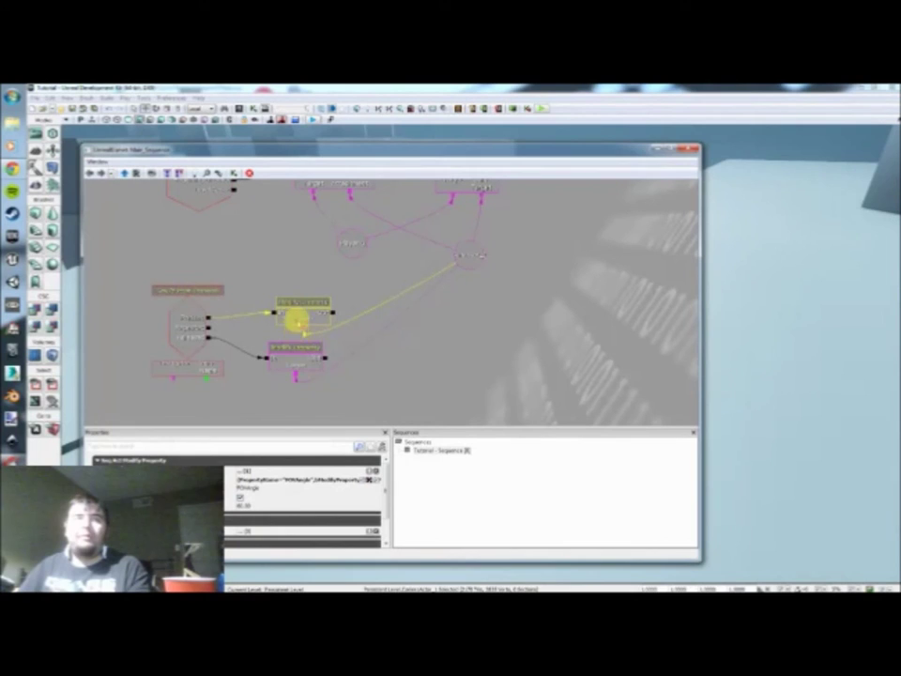
left_click(280, 355)
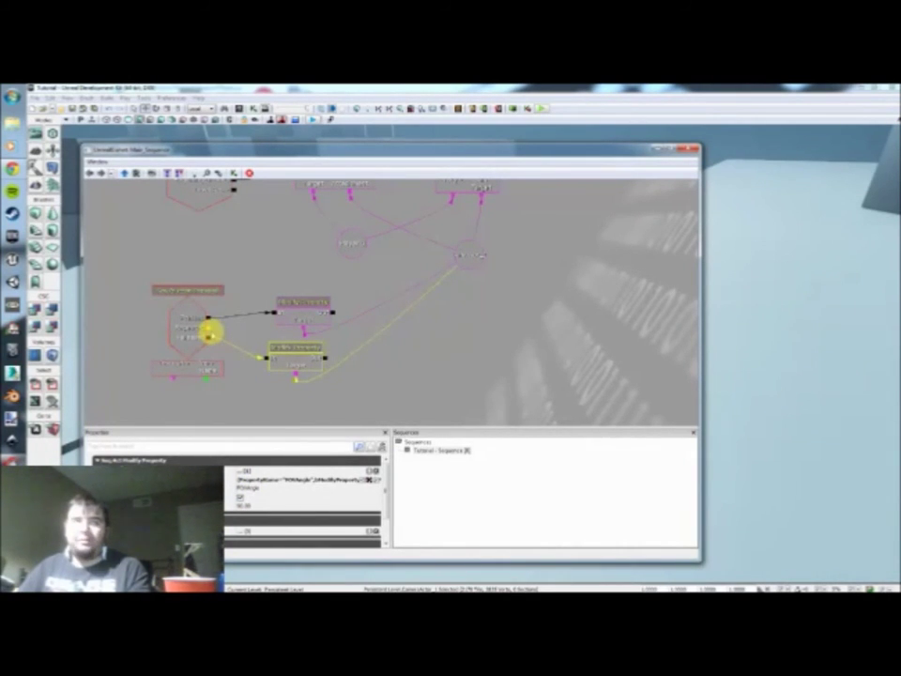
left_click(290, 310)
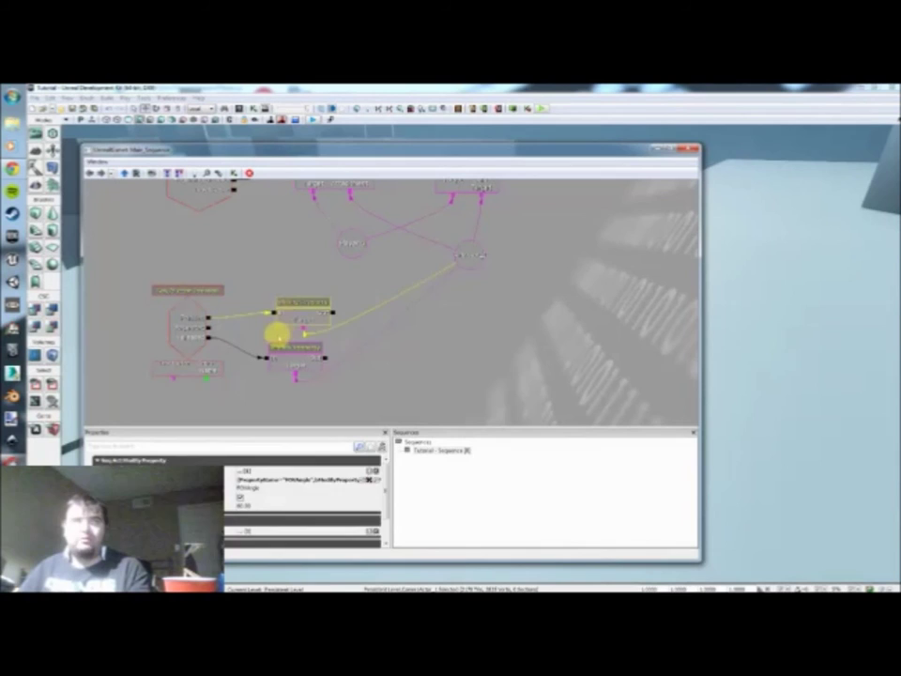
left_click(274, 331)
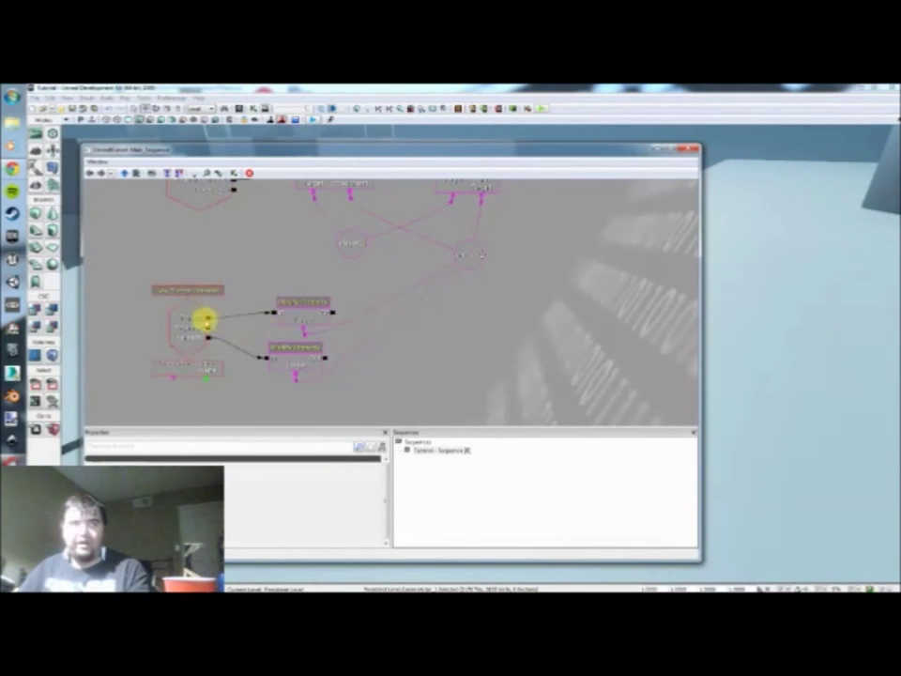
left_click(314, 313)
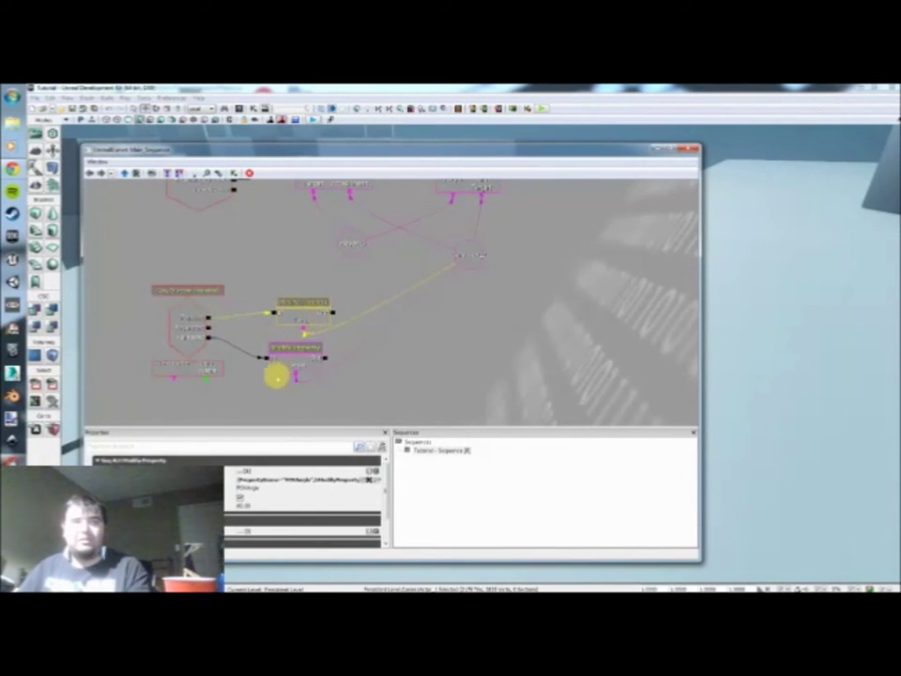
left_click(288, 358)
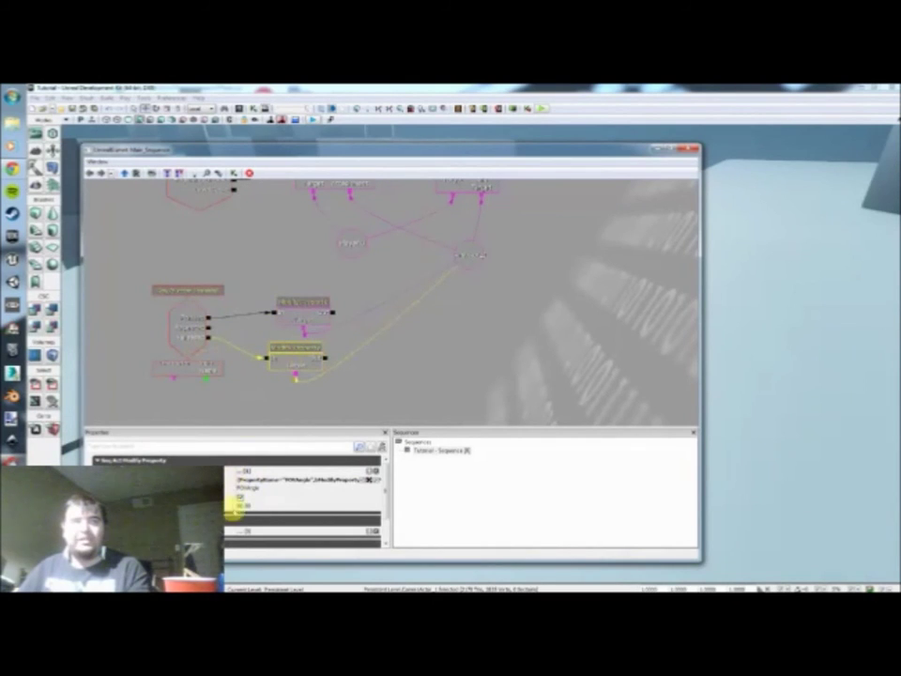
left_click(364, 370)
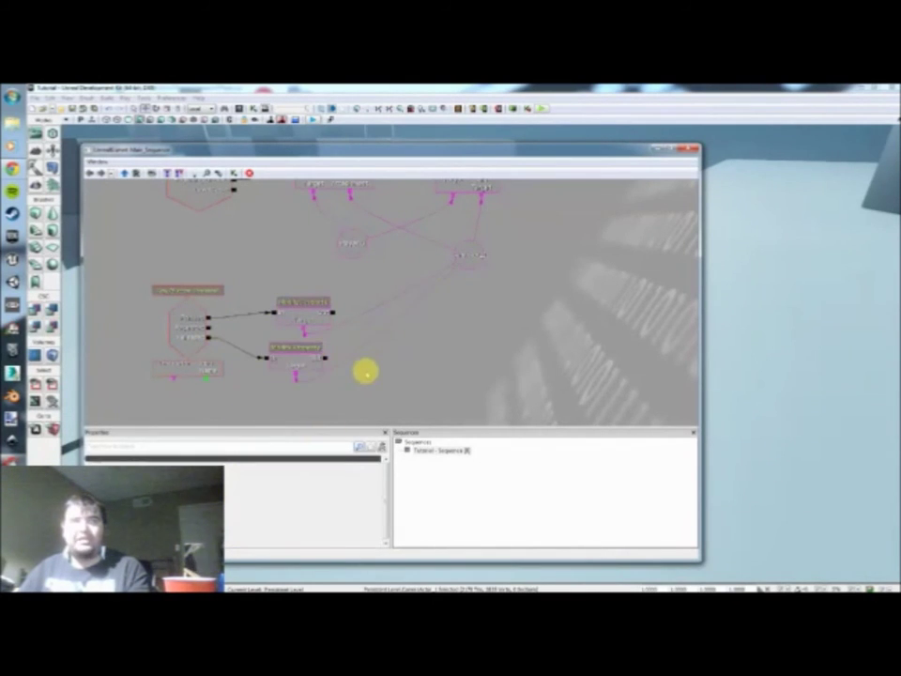
Link the Key/Button Pressed event's Instigator to the Player variable and move that variable beneath the Attach to Actor action's Target
left_click_drag(231, 398, 274, 405)
scroll(264, 356, "down", 1)
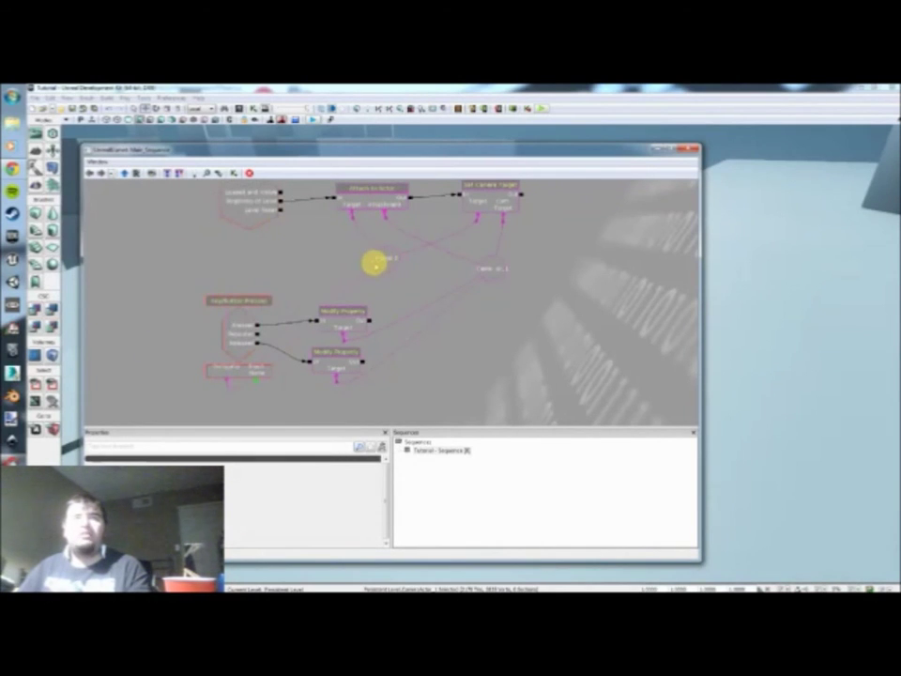
left_click(385, 260)
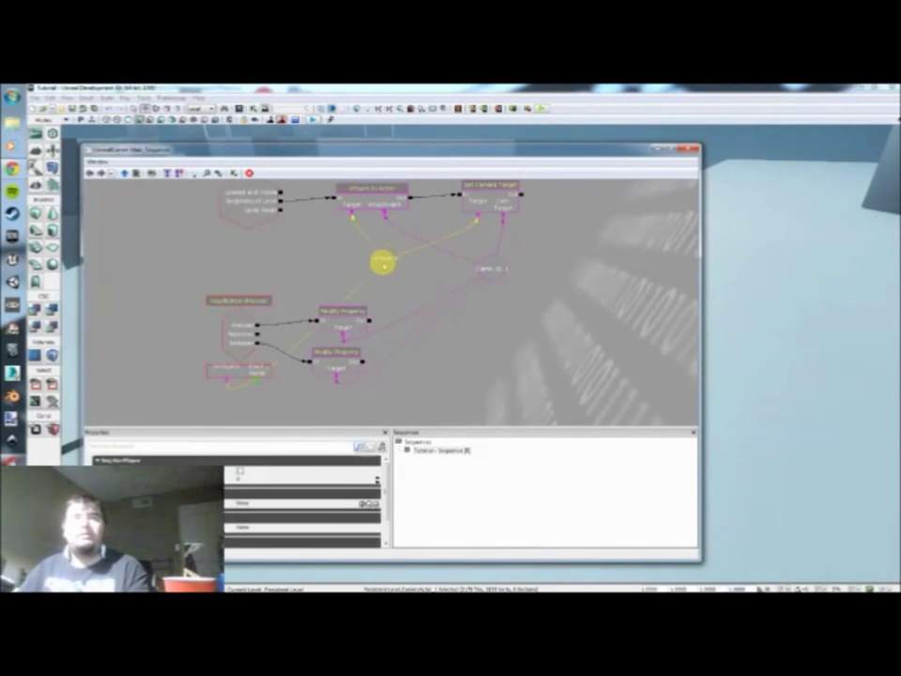
left_click_drag(386, 260, 342, 253, "ctrl")
left_click(343, 268)
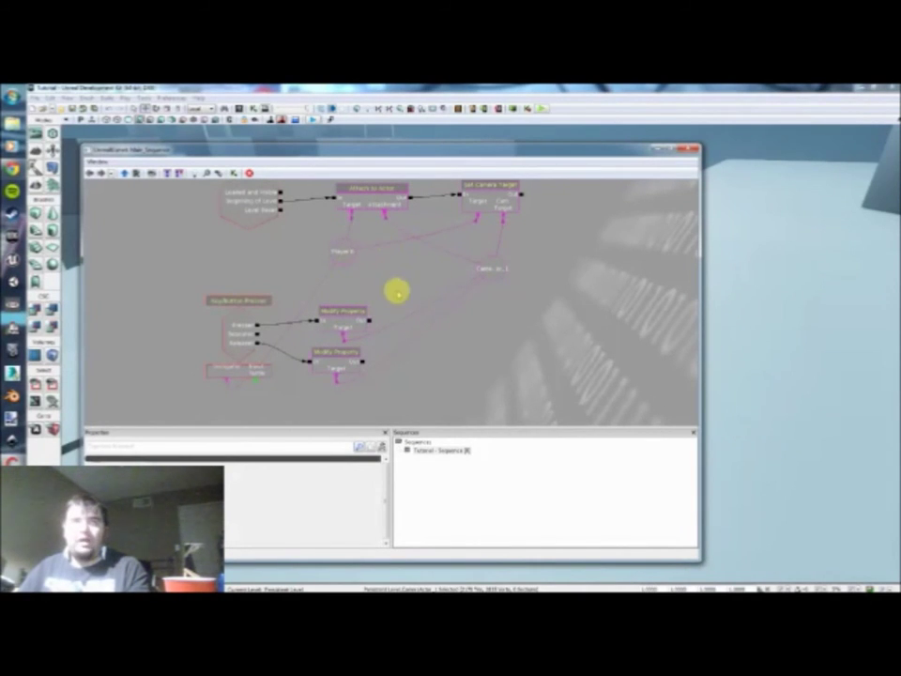
Play the level in the editor preview and run the character around to check the third-person camera
left_click_drag(390, 278, 332, 298)
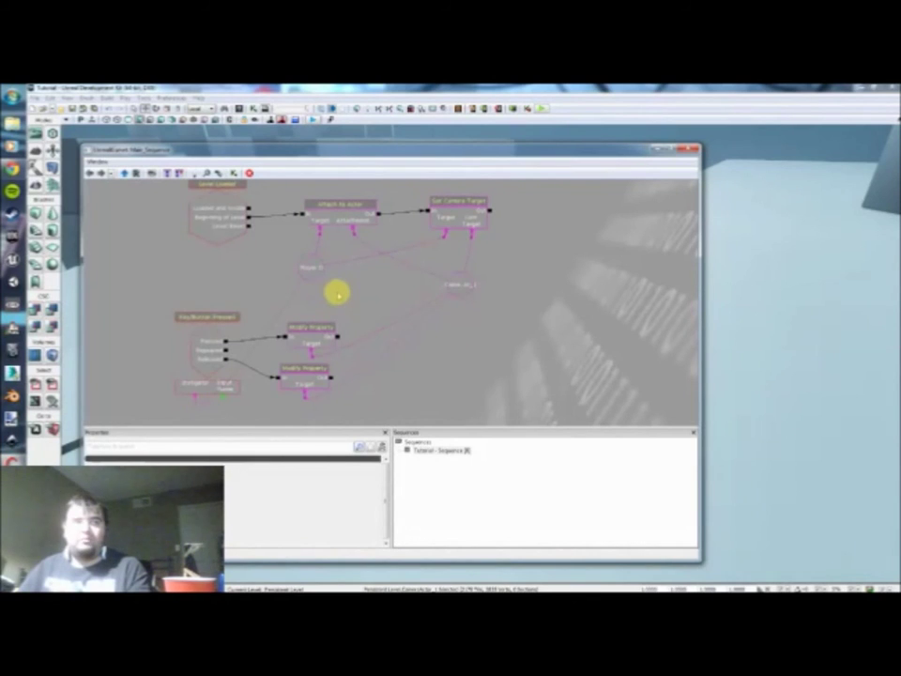
left_click(312, 272)
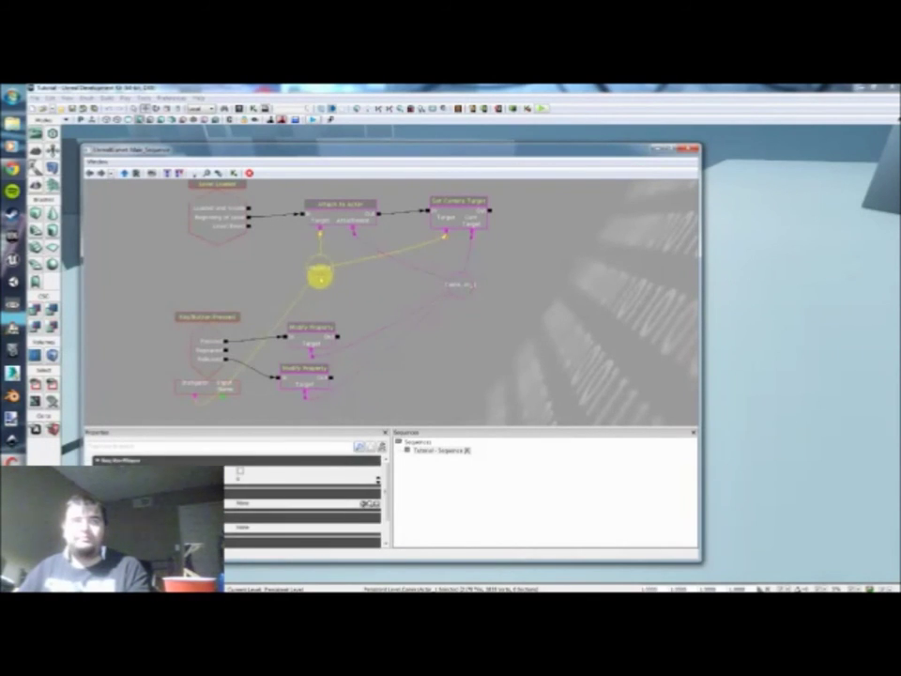
left_click(340, 321)
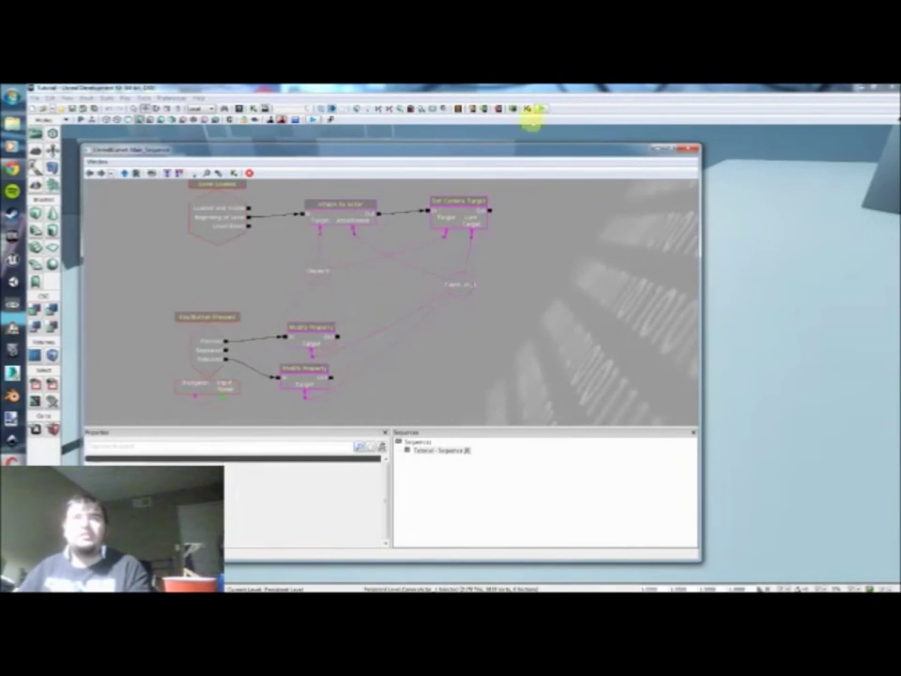
left_click(542, 109)
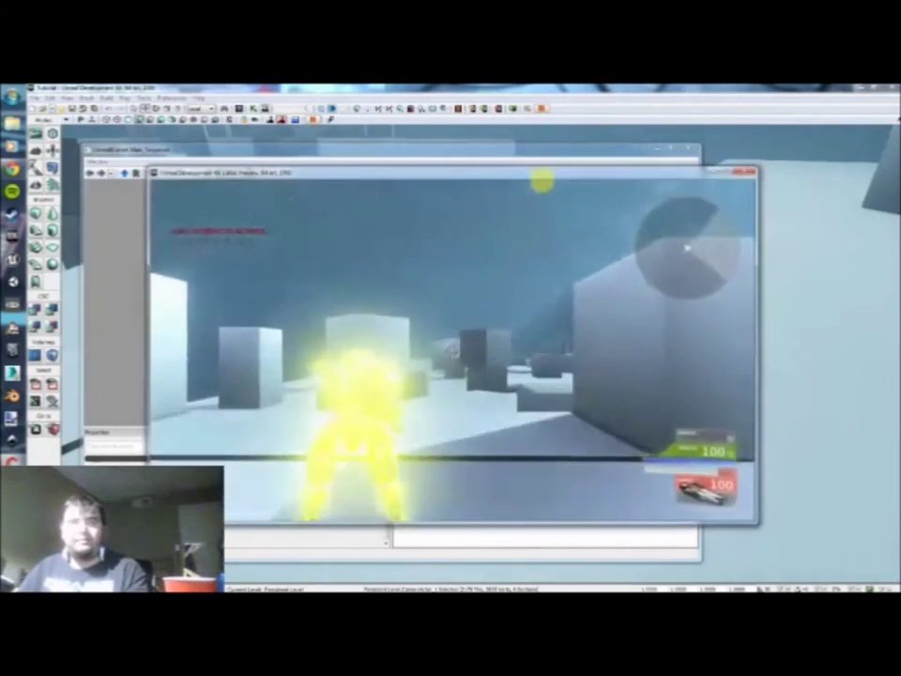
key("w")
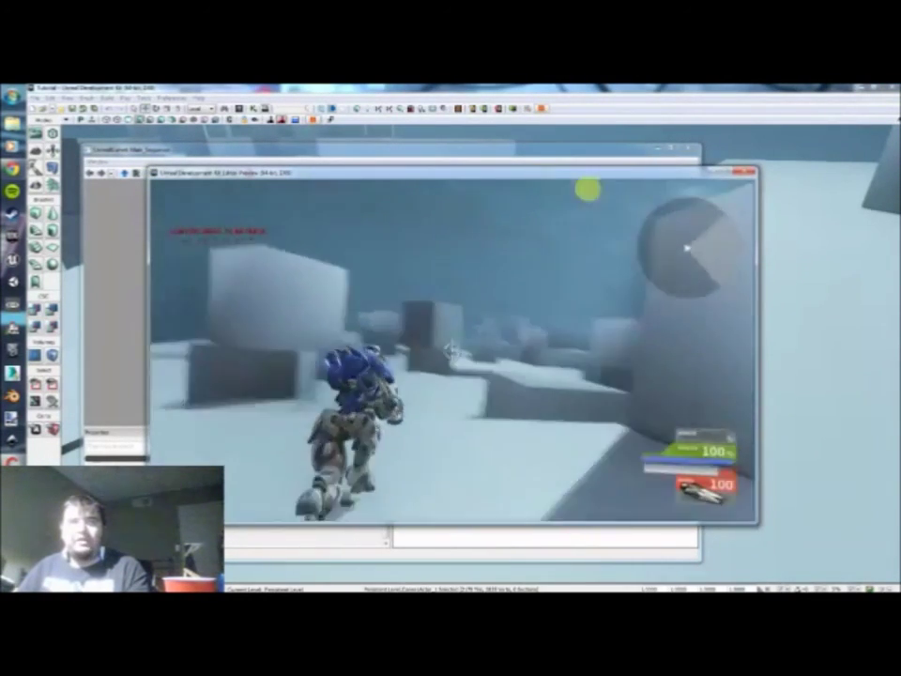
key("w")
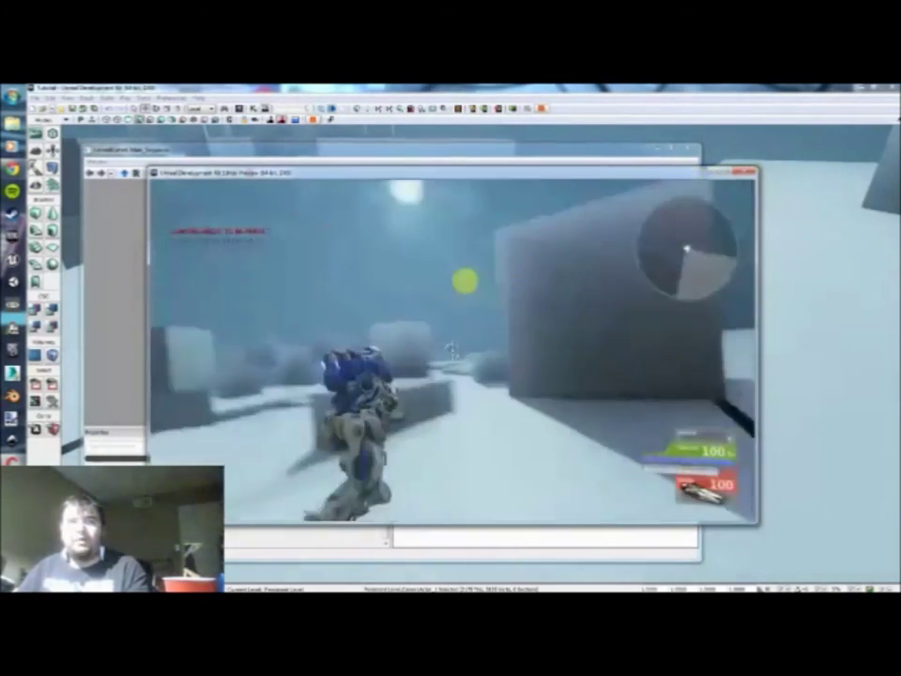
key("s")
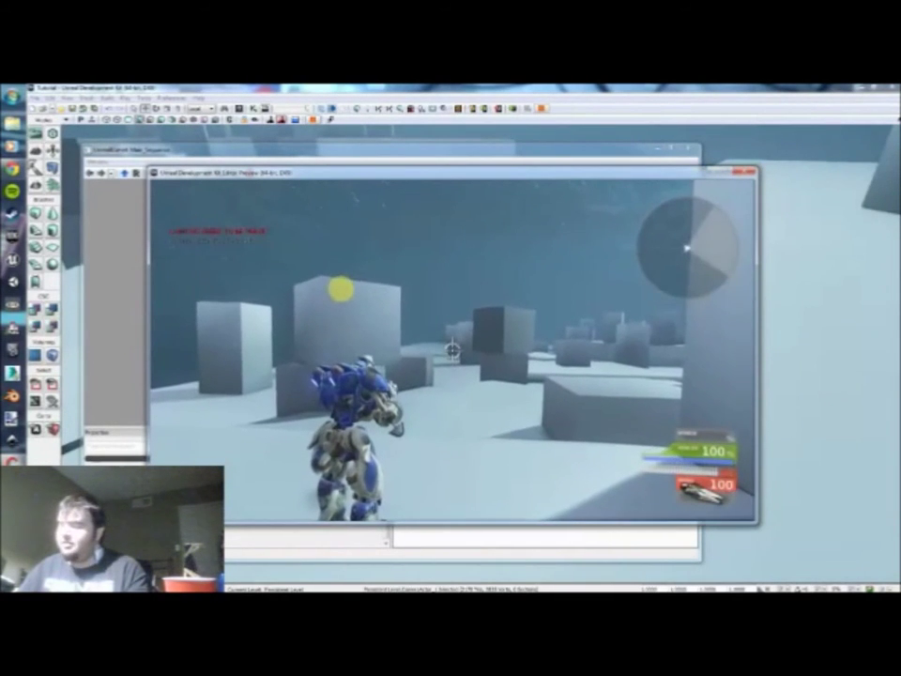
Test the alternate-fire camera zoom while moving, firing and standing in the preview, and end the play session
right_click(342, 289)
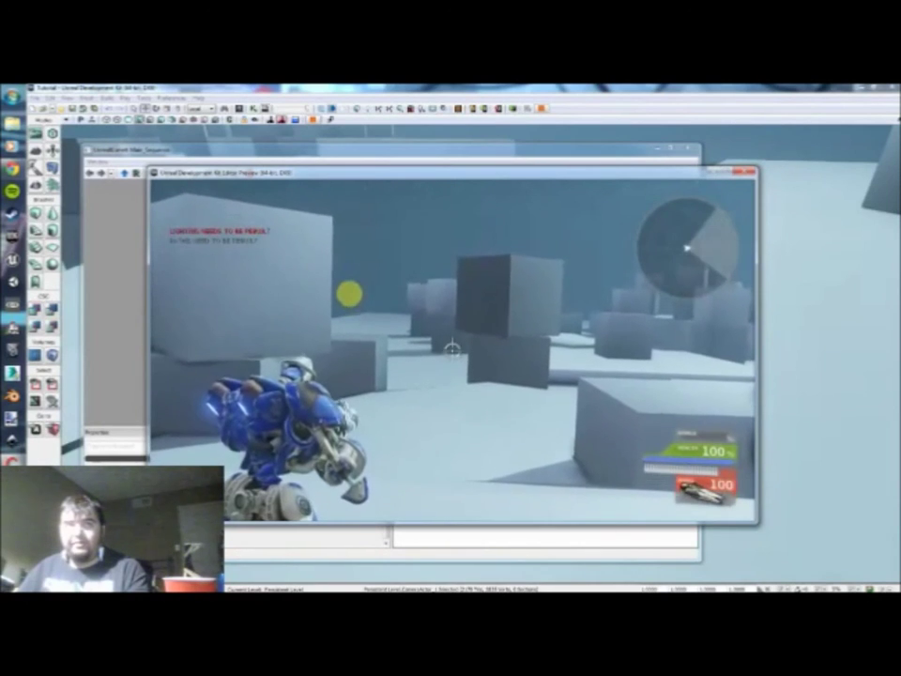
key("a")
left_click(375, 294)
key("d")
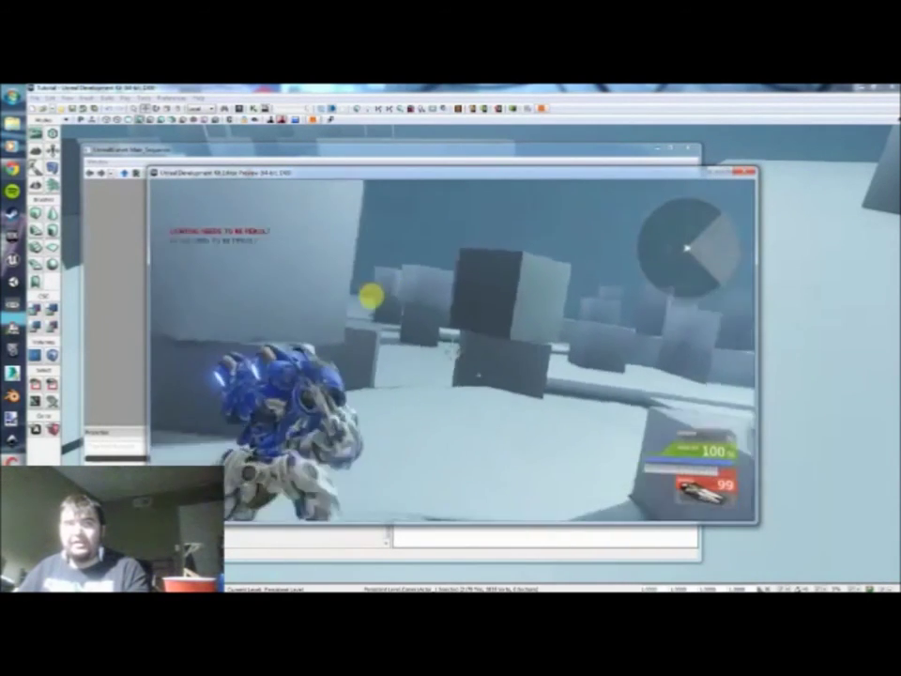
key("space")
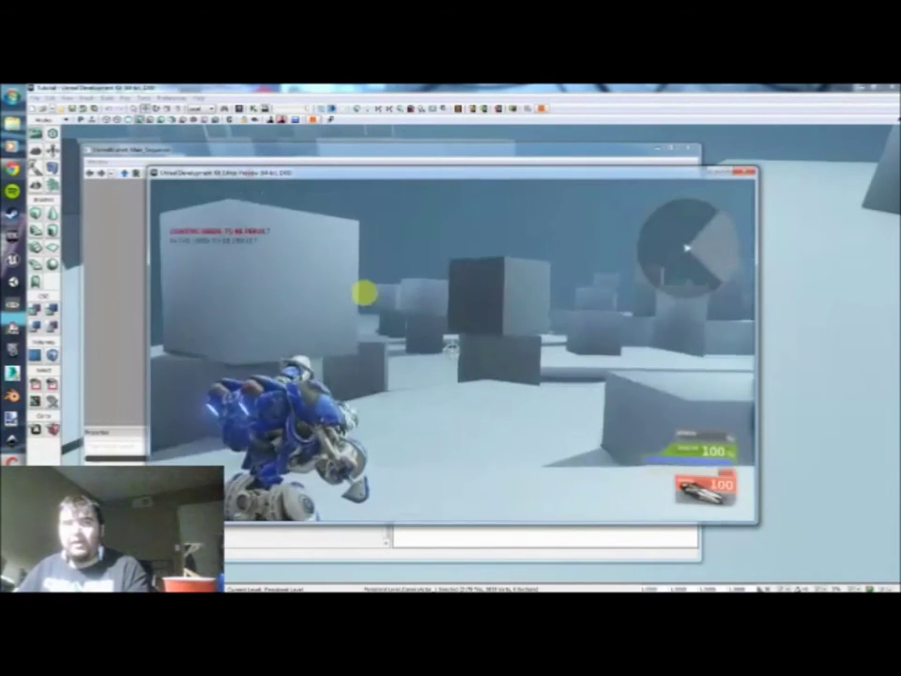
key("s")
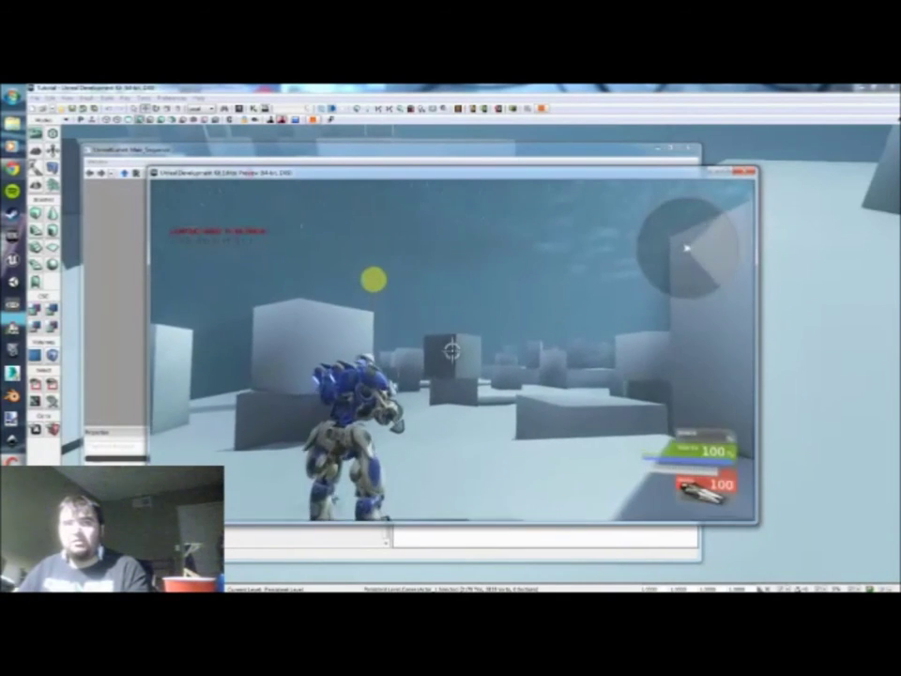
key("w")
right_click(434, 301)
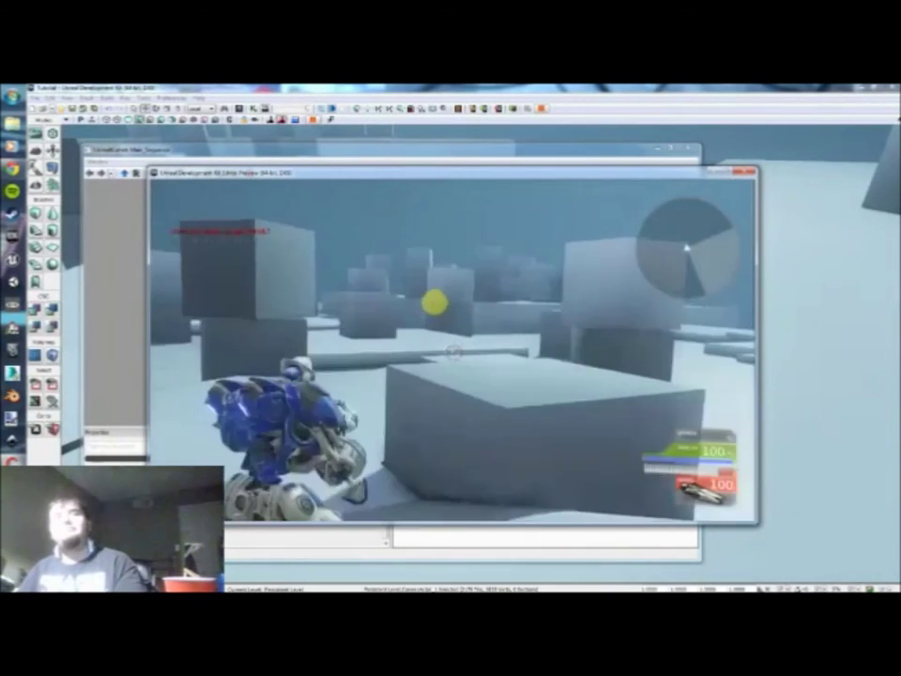
right_click(432, 306)
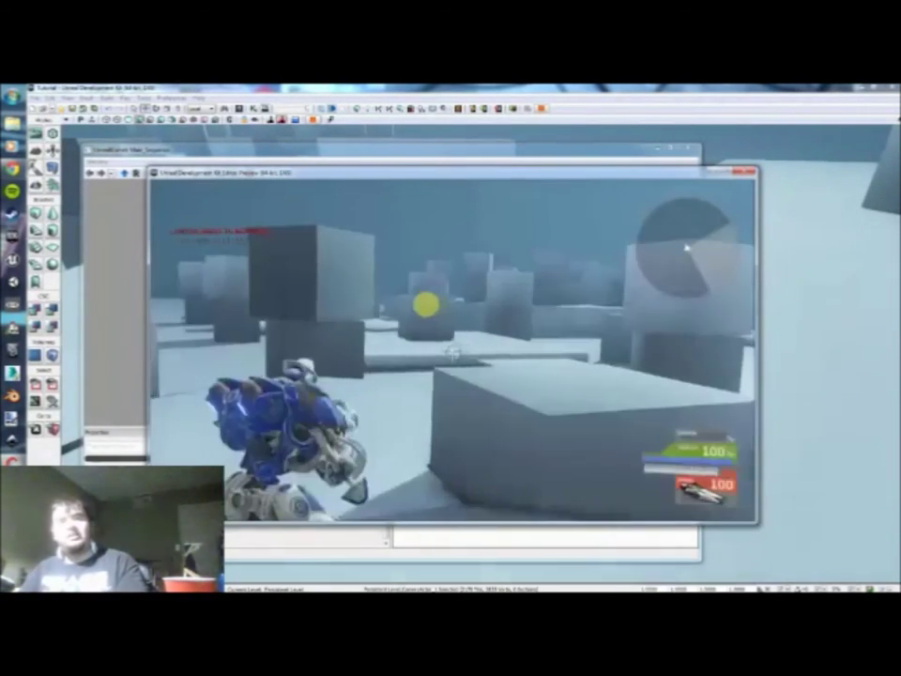
key("Escape")
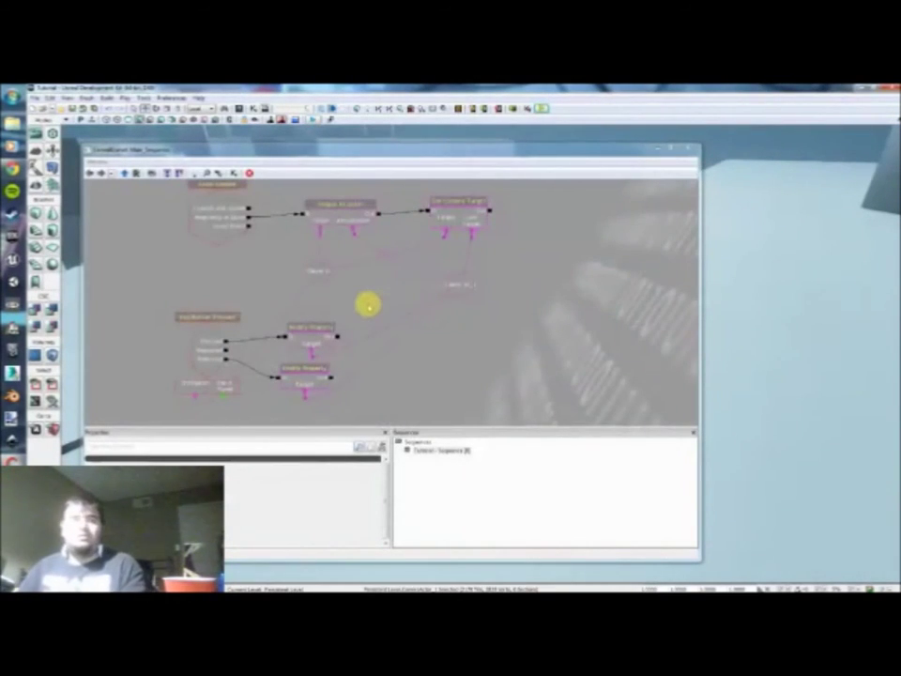
mouse_move(368, 386)
left_mouse_down()
mouse_move(294, 332)
mouse_move(333, 385)
mouse_move(293, 352)
mouse_move(261, 305)
mouse_move(279, 296)
left_mouse_up()
scroll(279, 295, "down", 2)
mouse_move(401, 293)
left_mouse_down("ctrl+alt")
mouse_move(250, 224)
mouse_move(289, 230)
left_mouse_up("ctrl+alt")
left_click_drag(322, 380, 291, 331, "ctrl+alt")
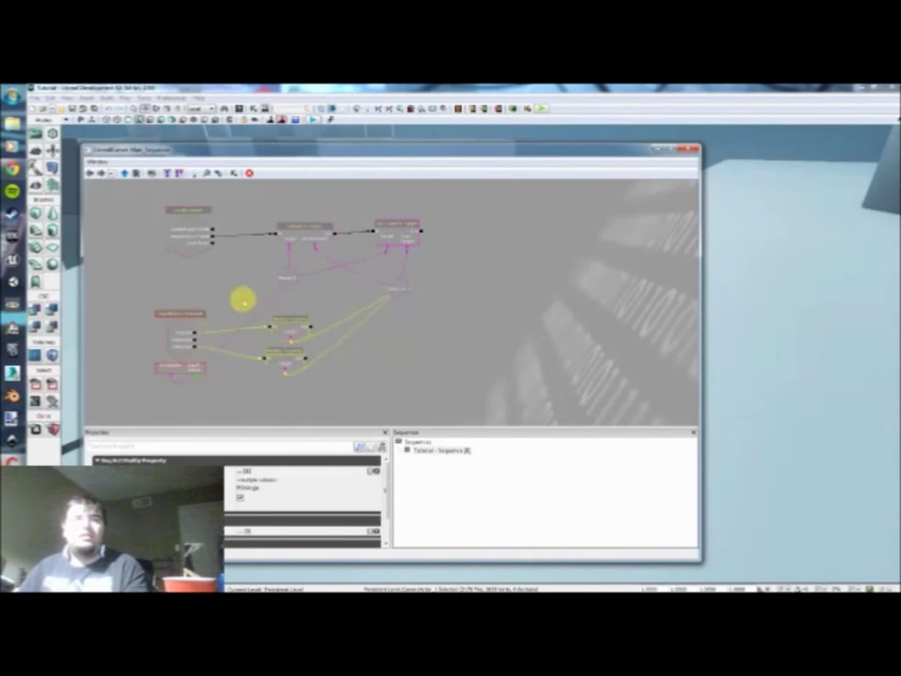
left_click(242, 295)
scroll(247, 251, "up", 3)
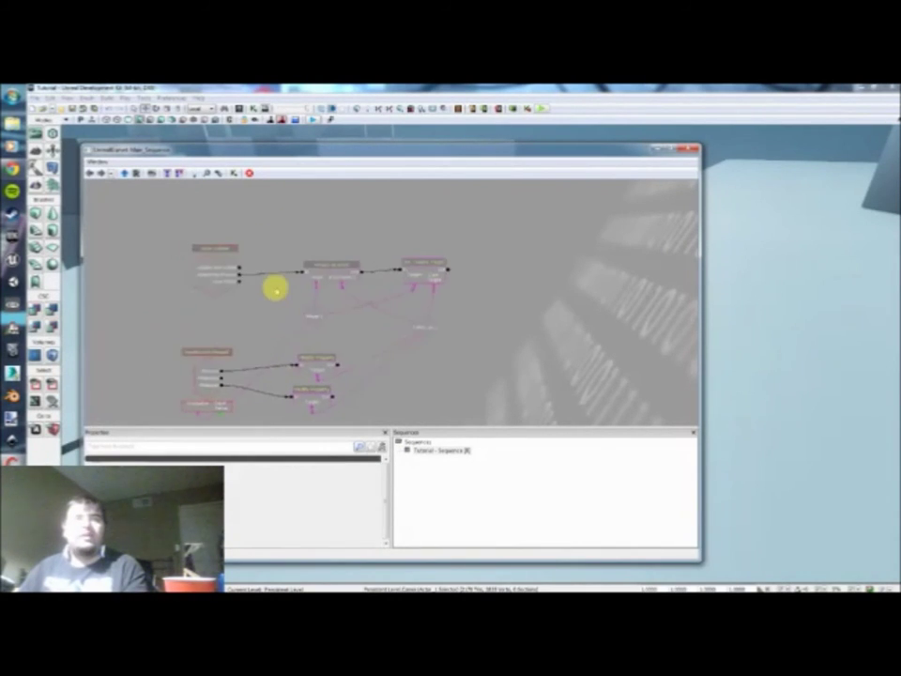
Break the output links from the Level Loaded event and from the Key/Button Pressed event's Pressed and Released outputs
left_click(225, 270, "alt")
left_click_drag(254, 325, 275, 268)
left_click(221, 348, "alt")
left_click_drag(241, 348, 215, 371)
Add a Toggle Input action and place it between the Level Loaded event and the Attach to Actor action
left_click_drag(282, 252, 280, 262)
right_click(276, 252)
left_click(272, 236)
right_click(270, 220)
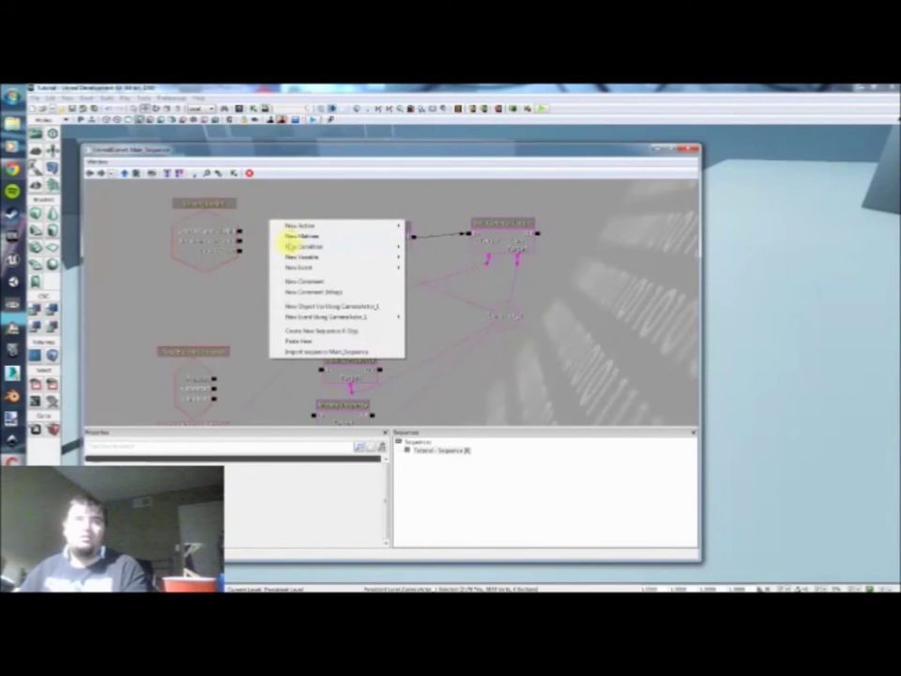
mouse_move(296, 225)
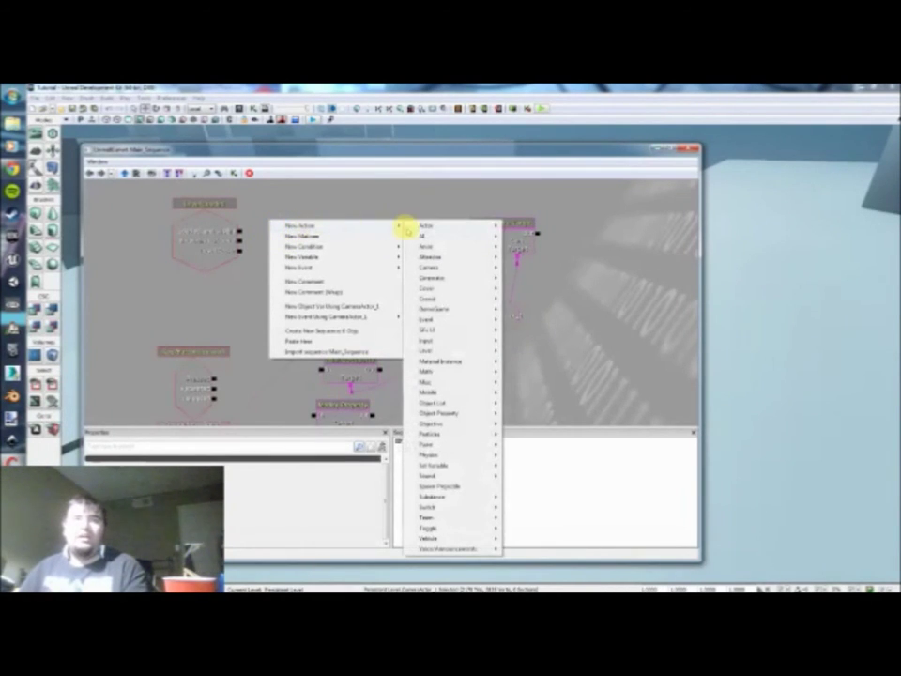
mouse_move(447, 529)
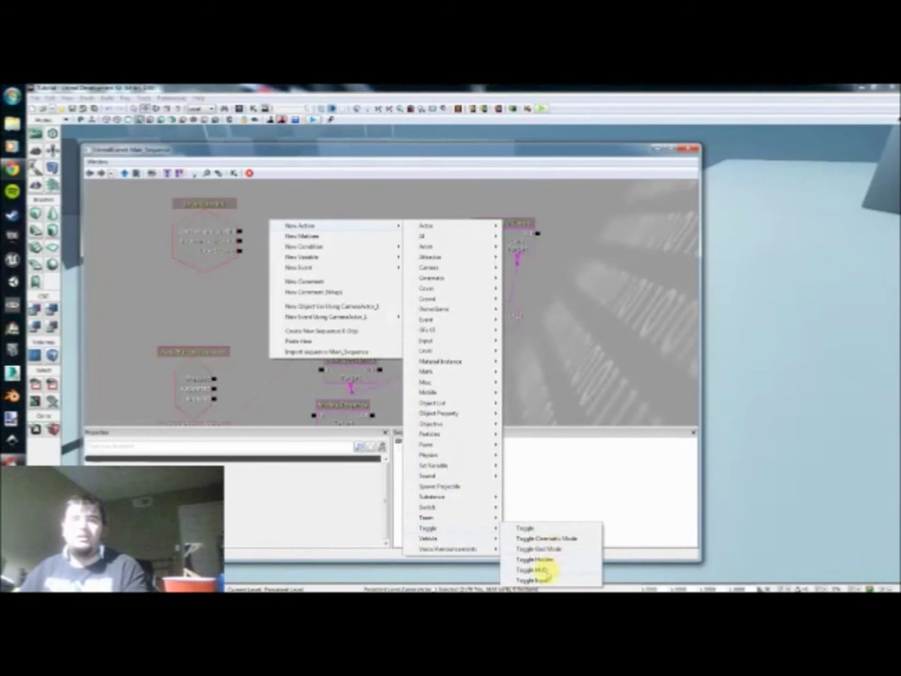
left_click(545, 579)
left_click_drag(274, 328, 260, 373)
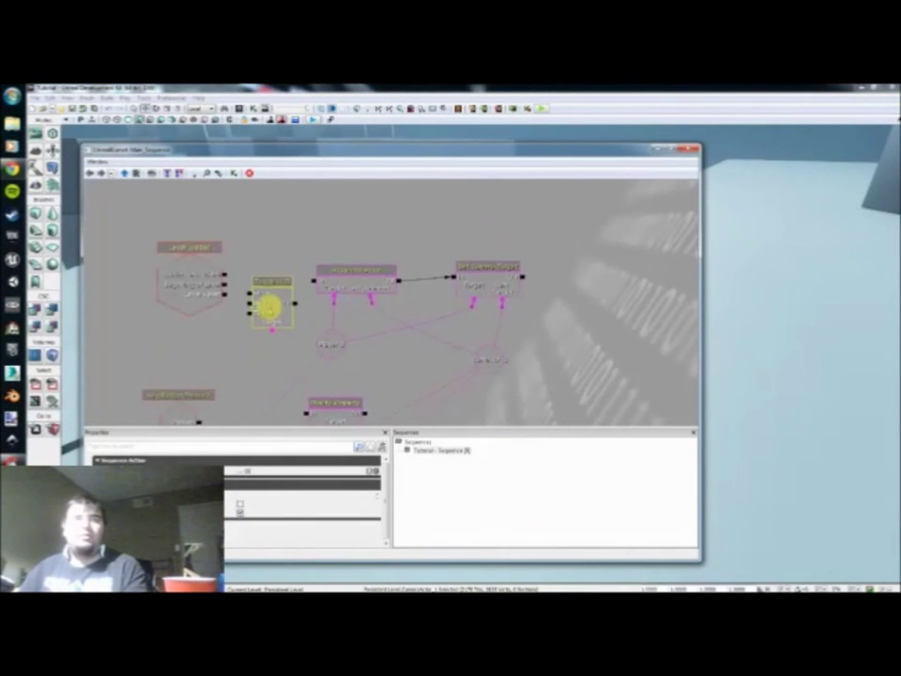
Place the Toggle HUD action beside Level Loaded and wire Beginning of Level through Hide to Attach to Actor, targeting the Player variable
left_click_drag(269, 307, 268, 287, "ctrl")
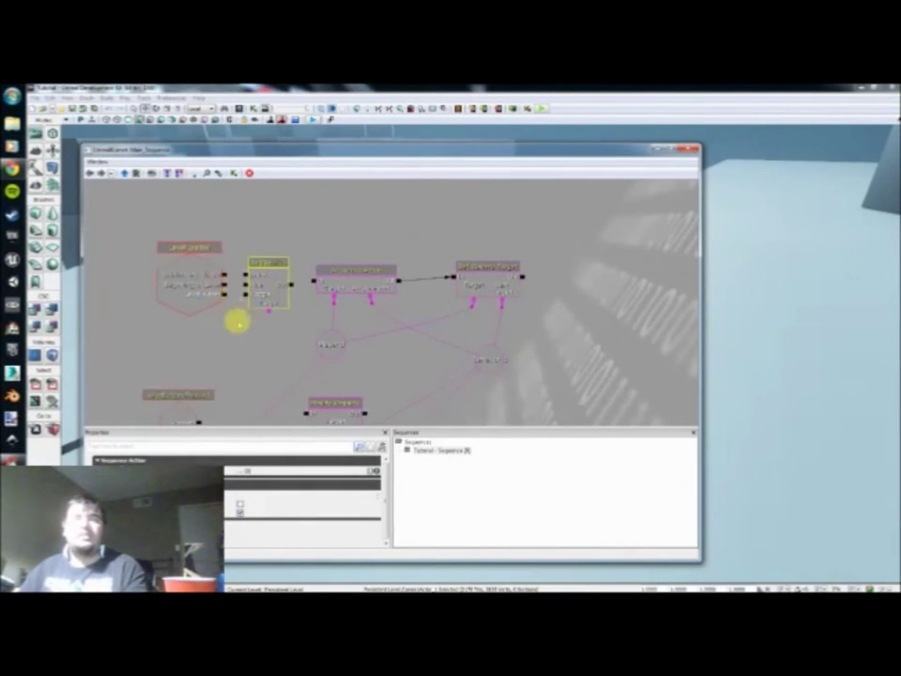
left_click_drag(238, 327, 235, 329)
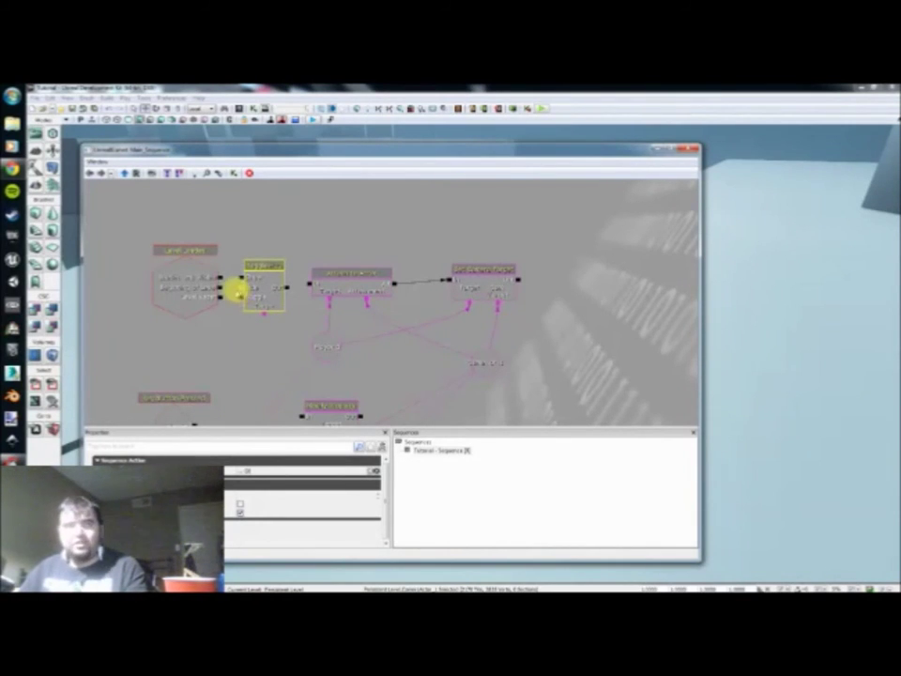
left_click(218, 284)
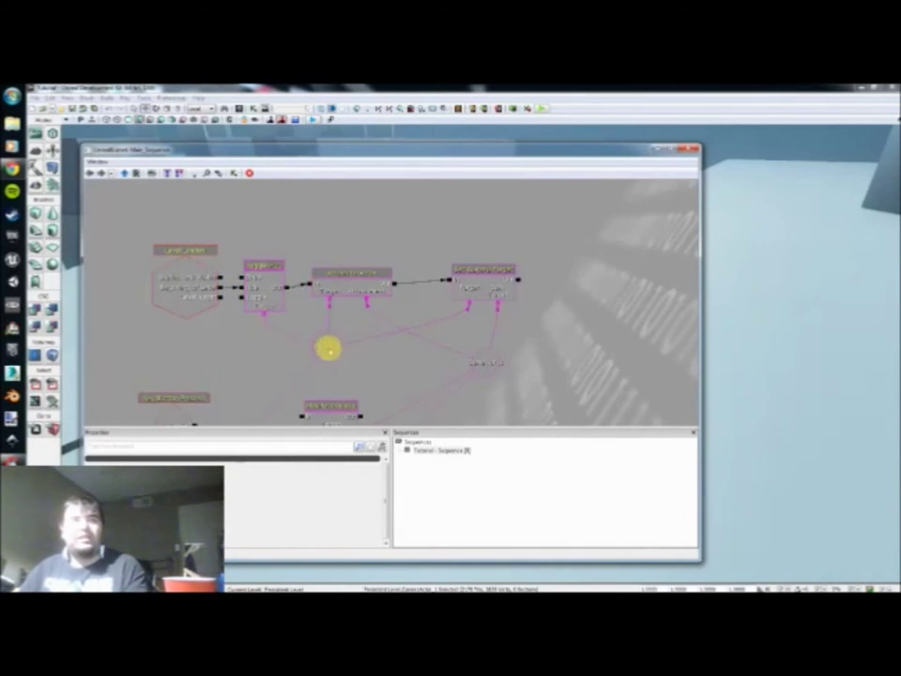
Duplicate the Toggle HUD action and place the copy near the Key/Button Pressed event
scroll(291, 338, "down", 3)
left_click_drag(264, 346, 283, 287)
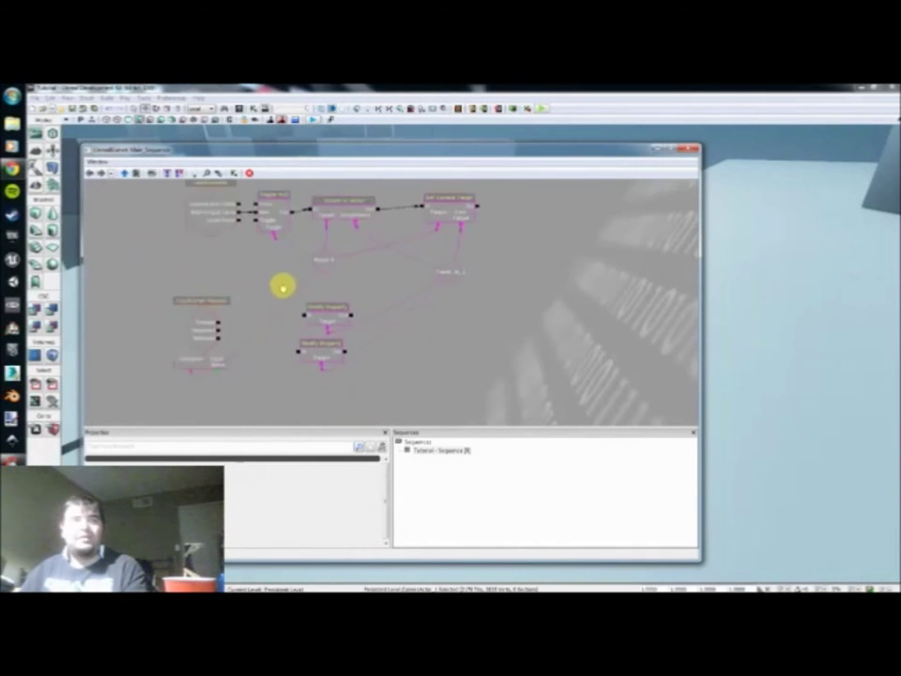
left_click(290, 213)
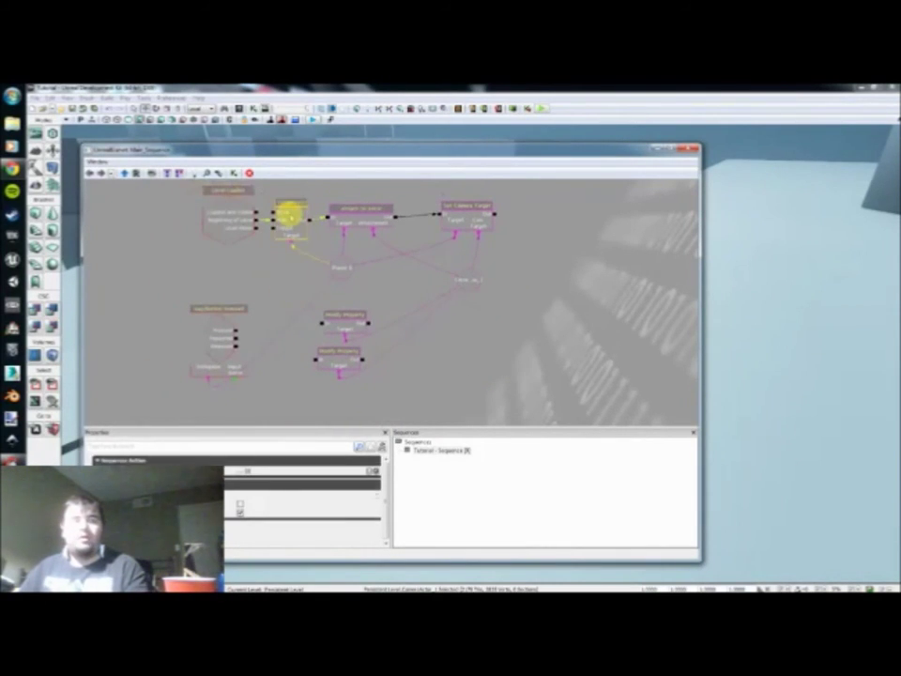
key("ctrl+c")
key("ctrl+v")
left_click_drag(396, 334, 284, 308, "ctrl")
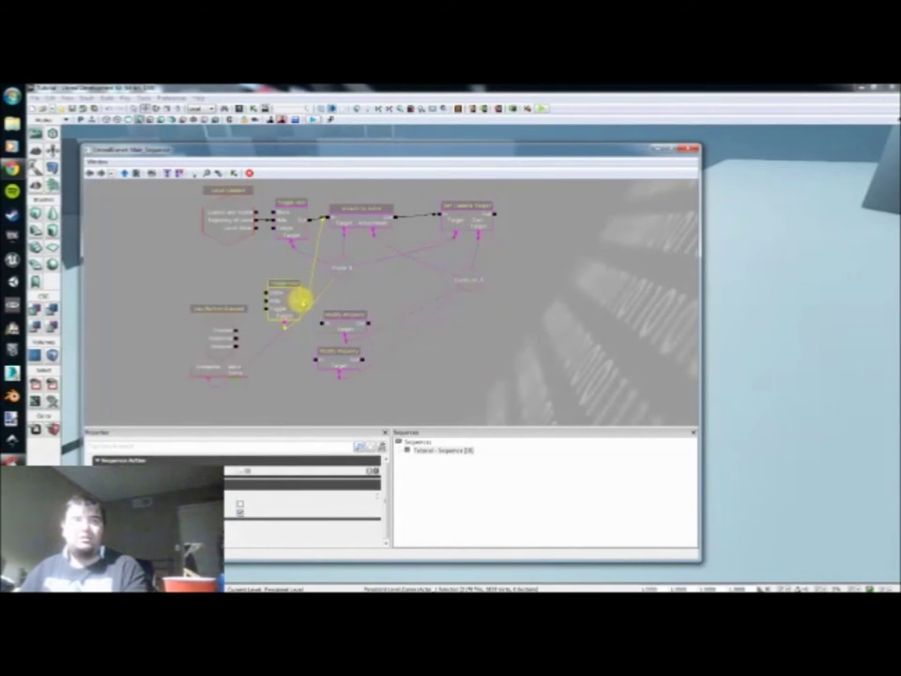
Align the copied Toggle HUD action with the Key/Button Pressed event and break all links on its Out connector
left_click(295, 319)
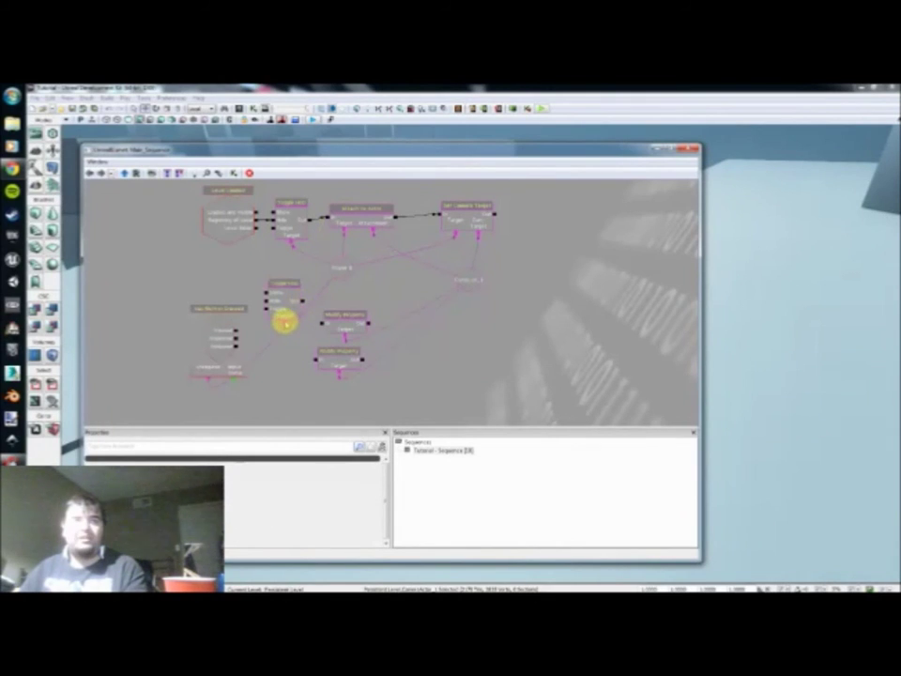
left_click_drag(282, 301, 275, 330, "ctrl")
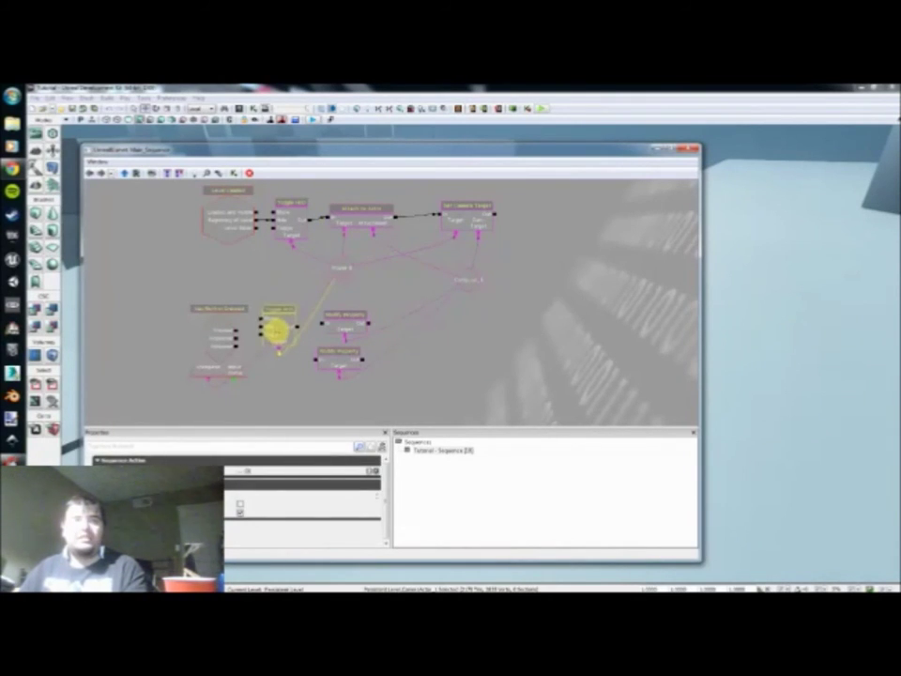
scroll(274, 328, "up", 1)
right_click(299, 324)
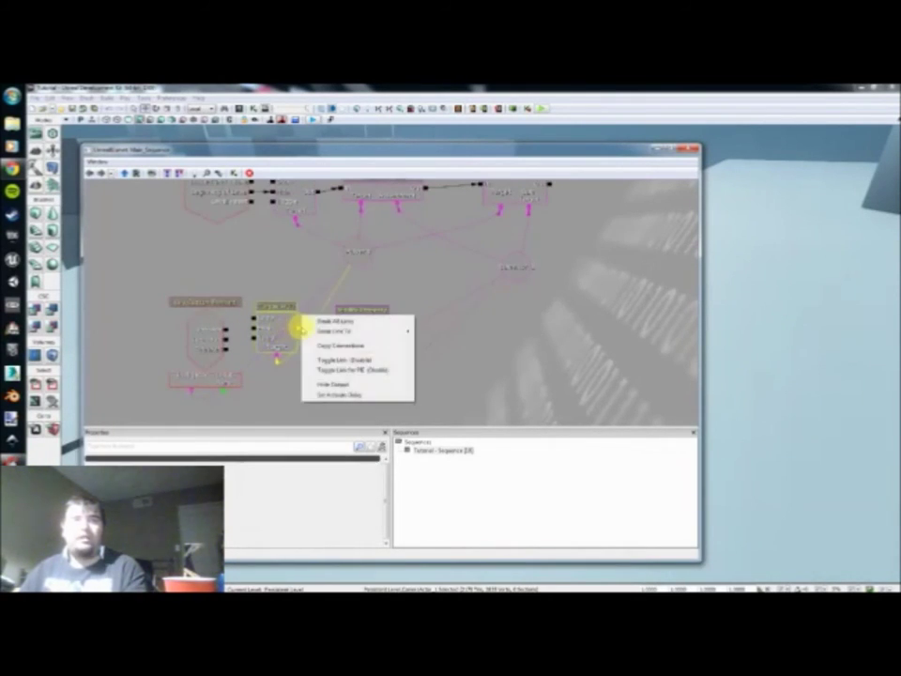
left_click(342, 321)
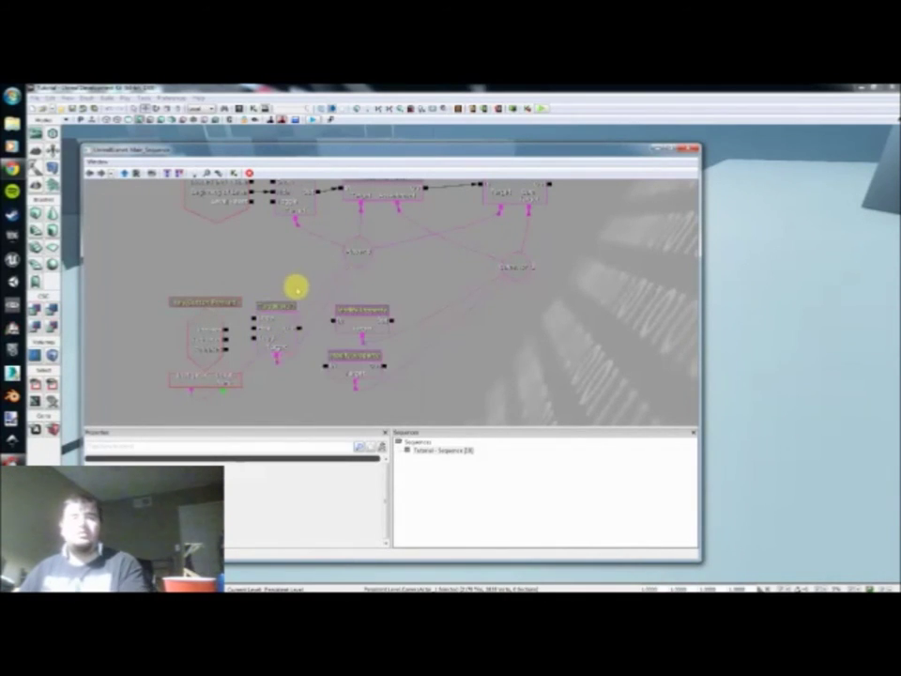
Paste a second Toggle HUD copy and stack the two copies one above the other beside the Key/Button Pressed event
left_click(273, 319)
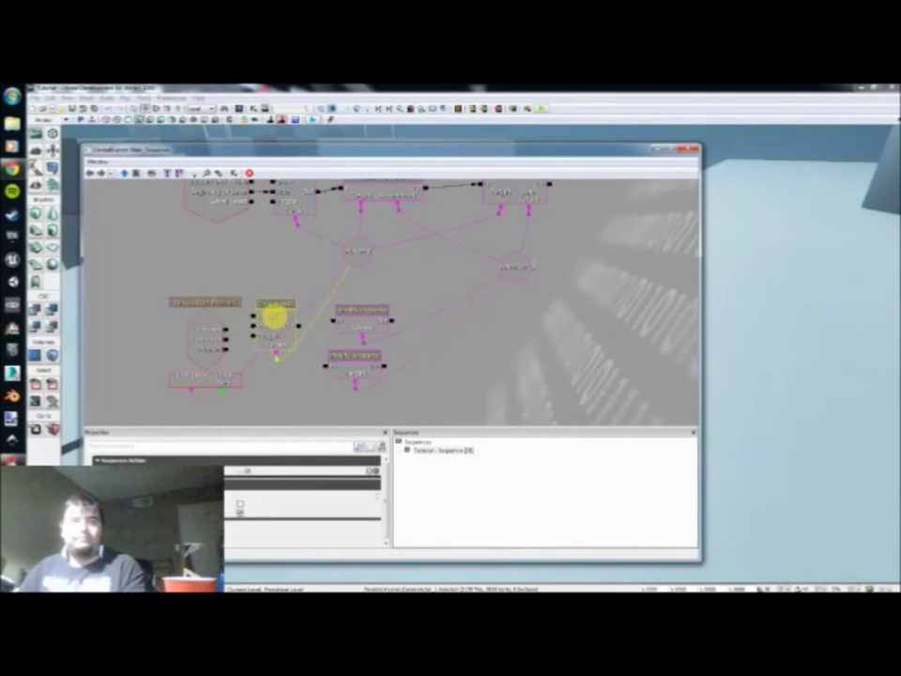
left_click_drag(274, 318, 272, 319, "ctrl")
key("ctrl+v")
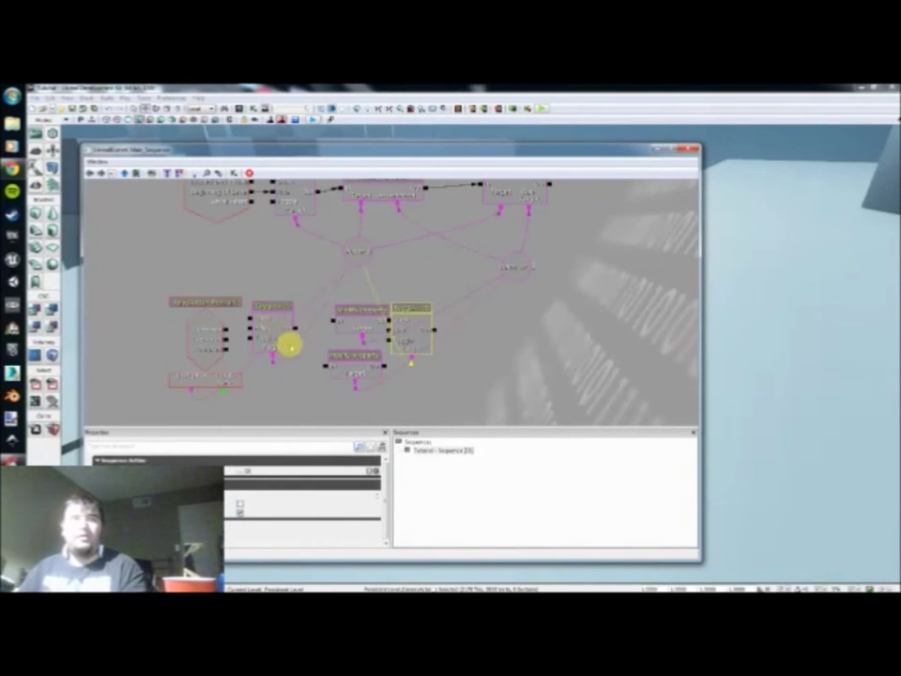
left_click_drag(414, 337, 277, 396, "ctrl")
left_click(278, 321)
left_click_drag(278, 322, 279, 300, "ctrl")
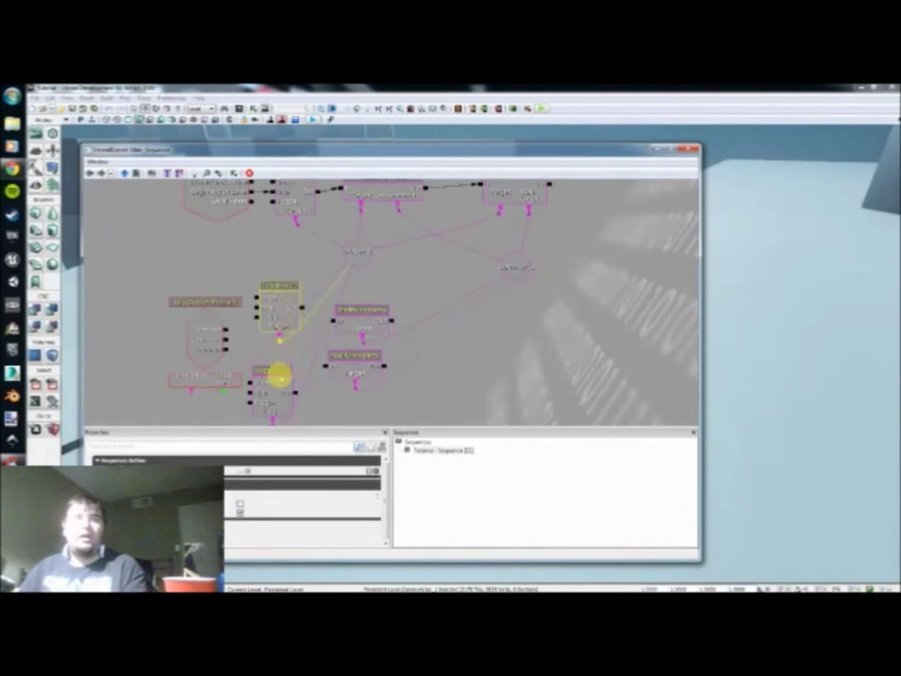
left_click_drag(316, 338, 300, 322)
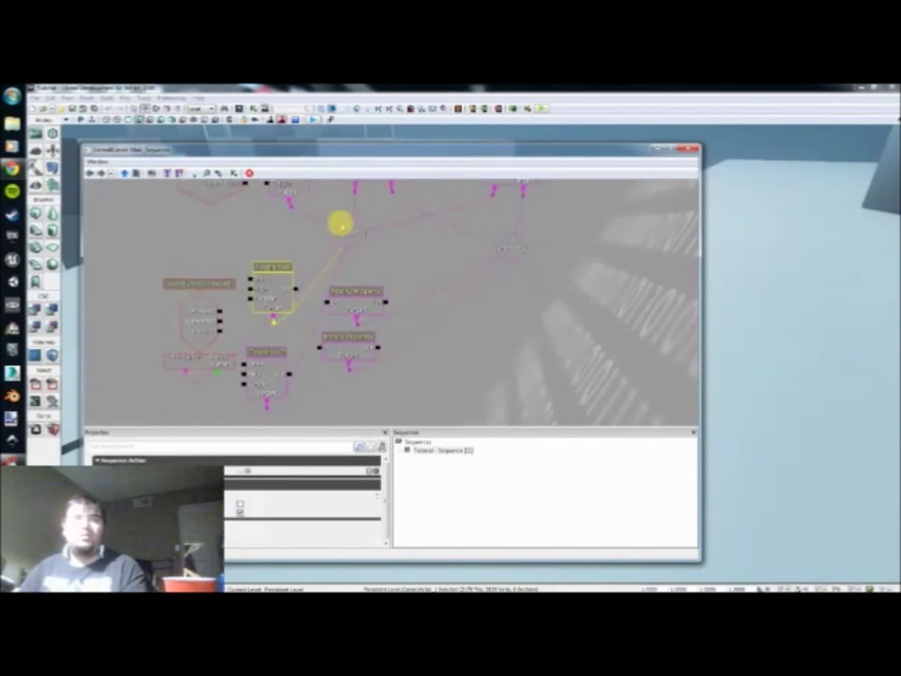
Link Pressed through the upper Toggle HUD's Show to the first Modify Property, and Released through the lower one's Hide to the second
left_click(292, 243)
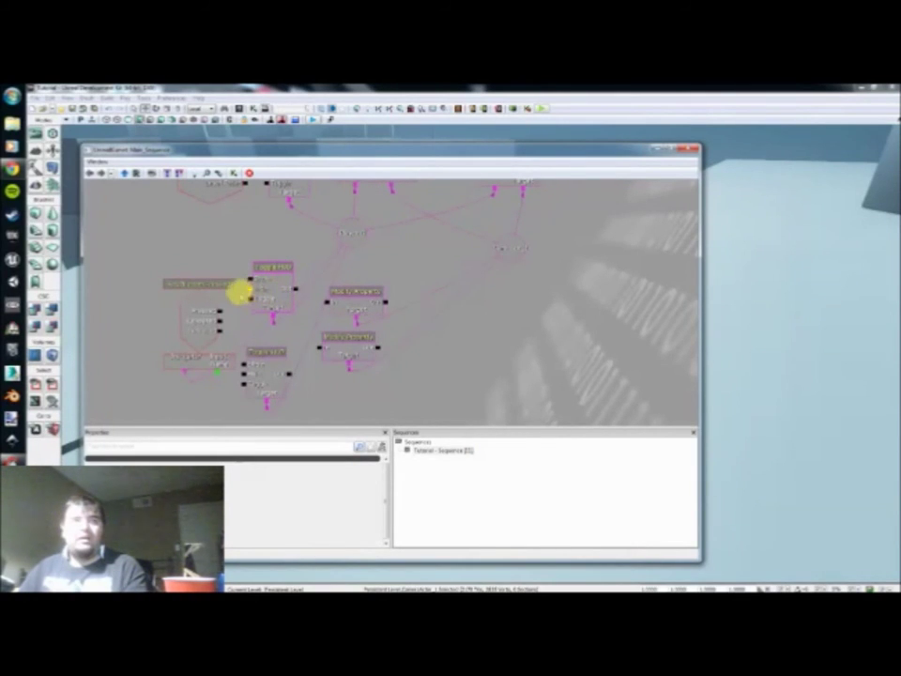
mouse_move(235, 294)
left_mouse_down()
mouse_move(237, 311)
mouse_move(251, 298)
left_mouse_up()
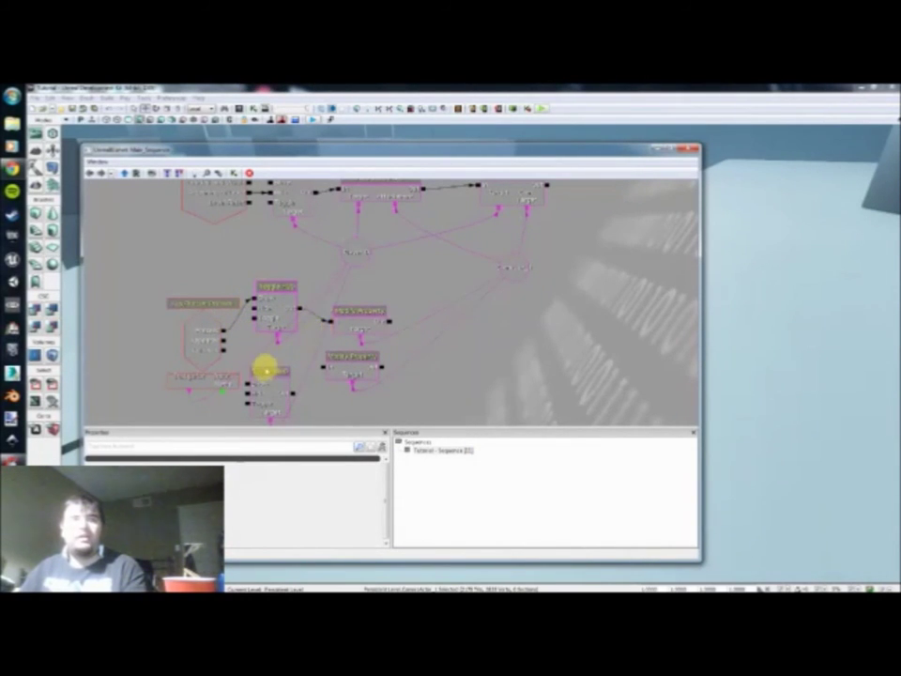
mouse_move(263, 355)
left_mouse_down()
mouse_move(260, 344)
mouse_move(270, 368)
mouse_move(229, 352)
mouse_move(286, 375)
mouse_move(320, 356)
mouse_move(275, 358)
left_mouse_up()
left_click(257, 370)
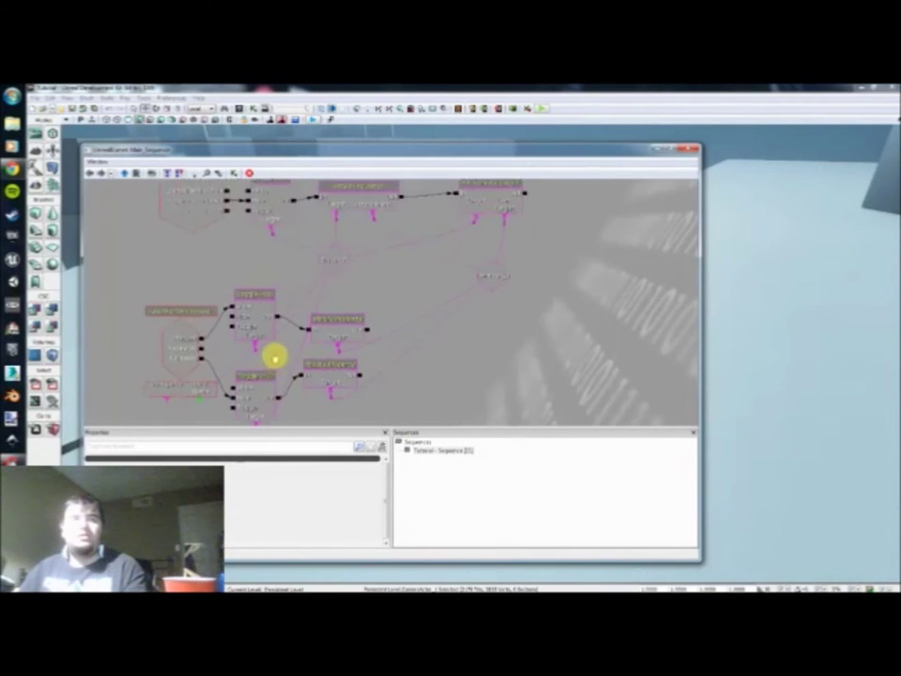
scroll(273, 355, "down", 2)
left_click(273, 225)
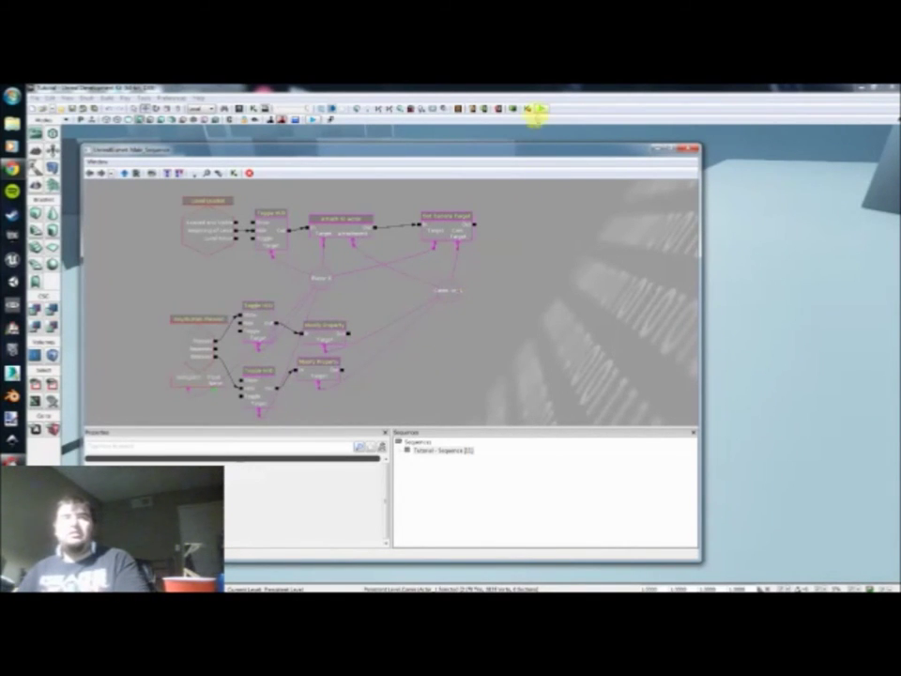
Play the level in the editor preview, moving and aiming the character to test the HUD toggle, and exit the preview
left_click(539, 107)
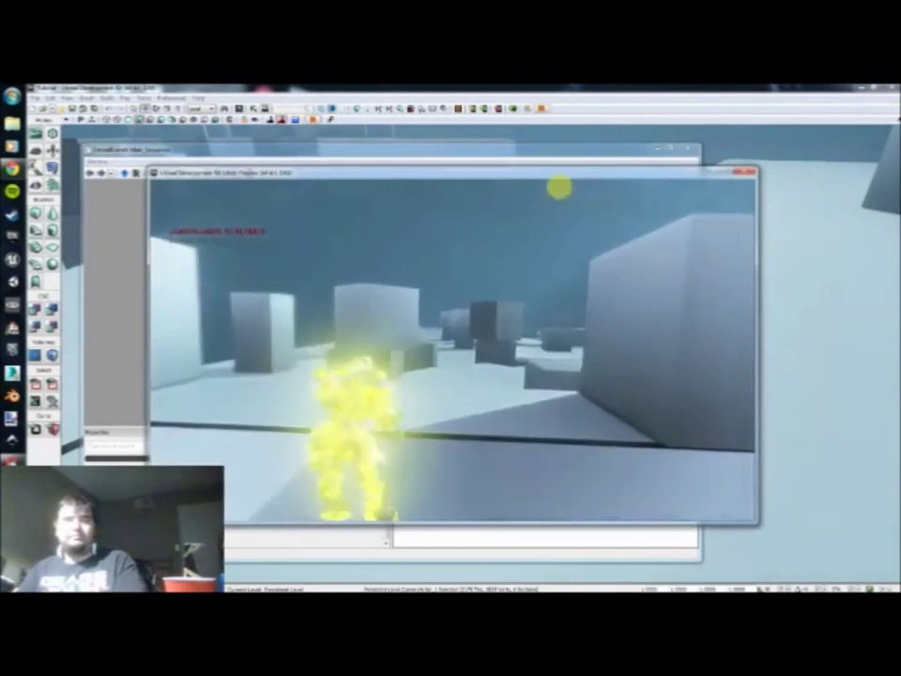
key("w")
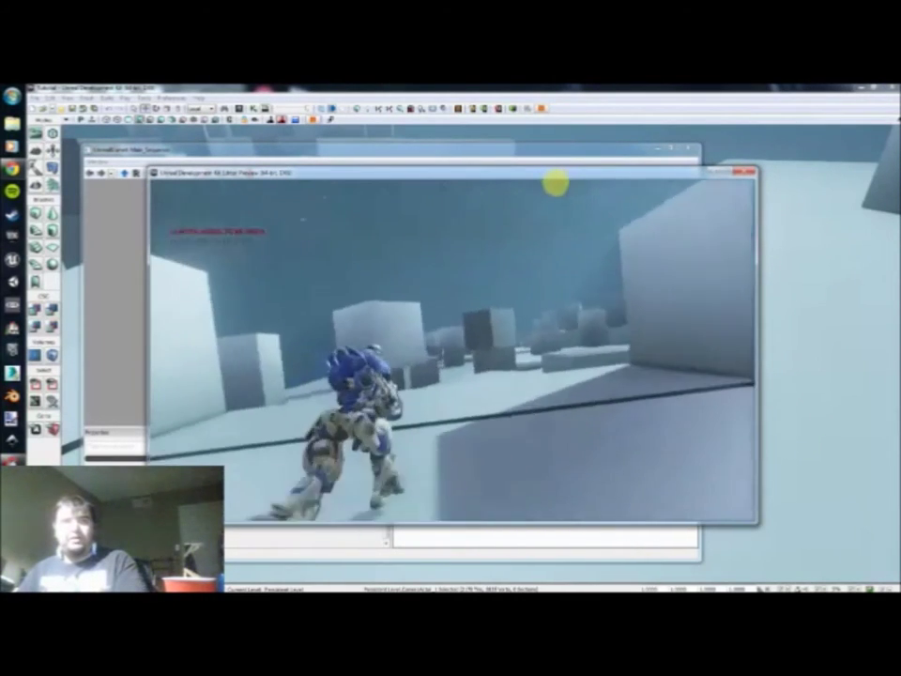
key("w")
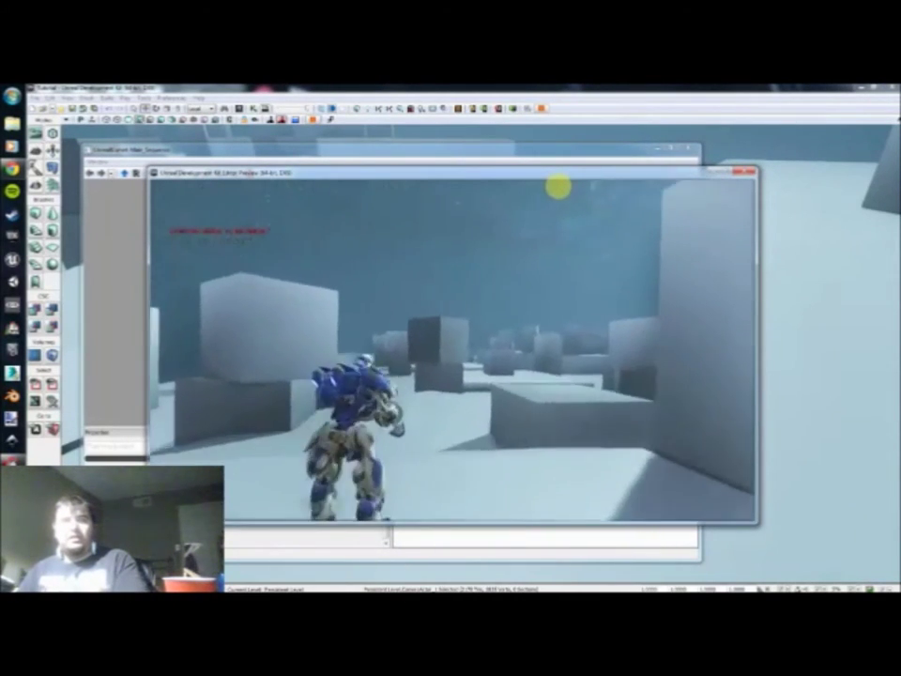
key("w")
left_click(579, 187)
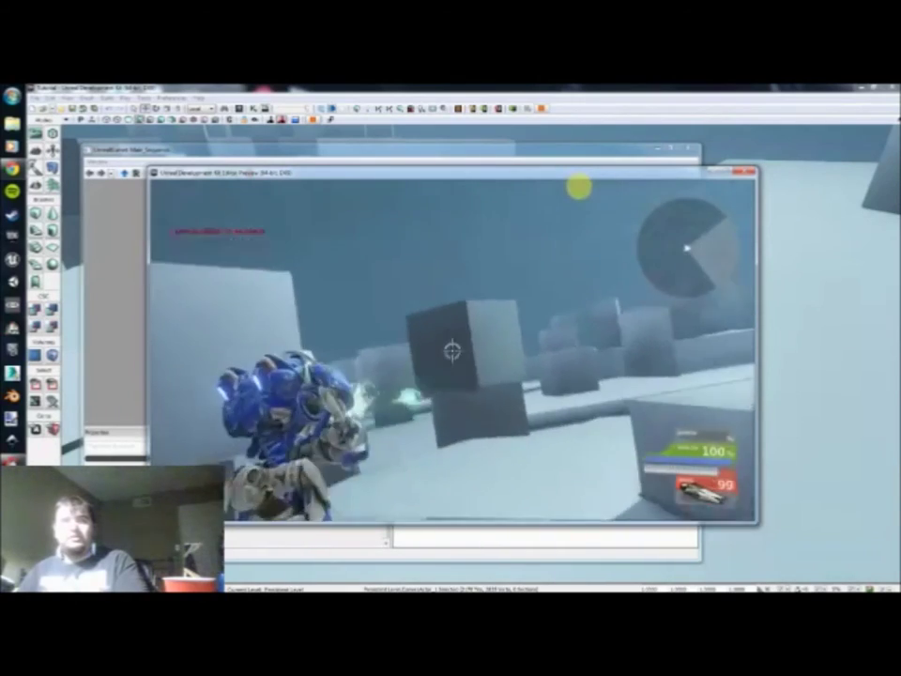
left_click(548, 191)
key("w")
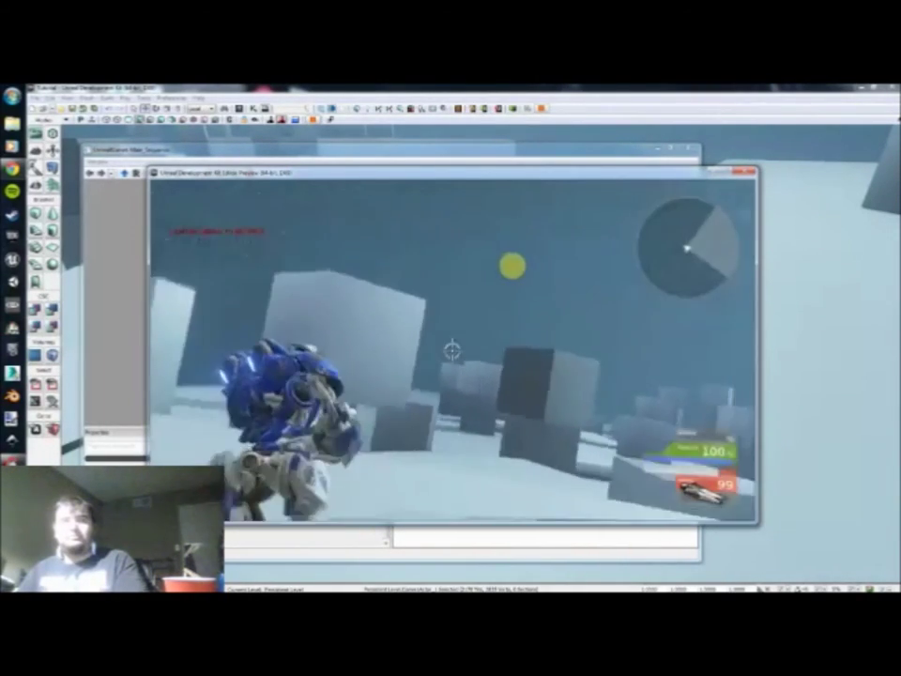
key("s")
key("w")
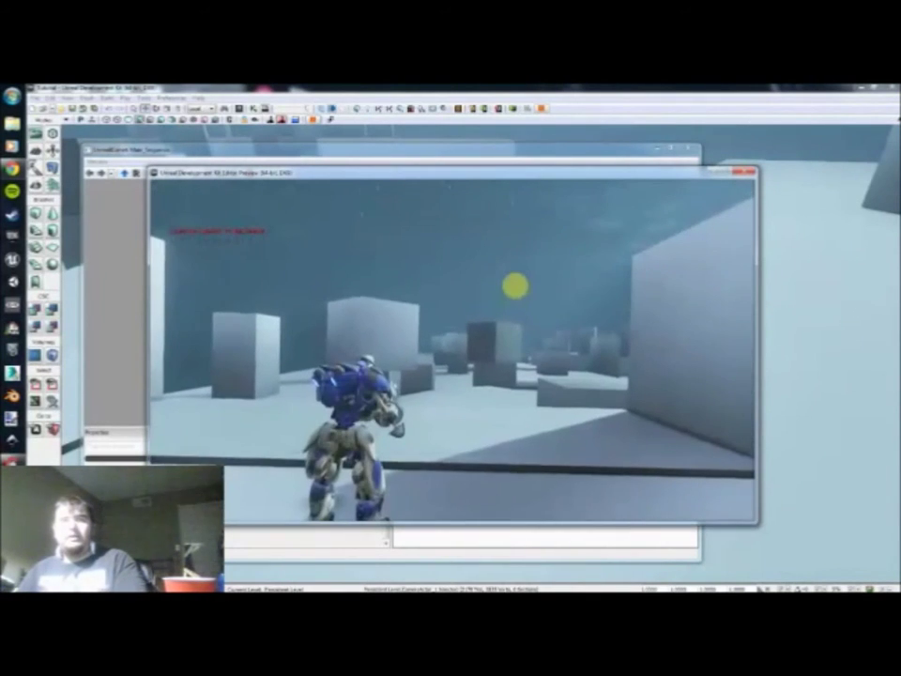
key("Escape")
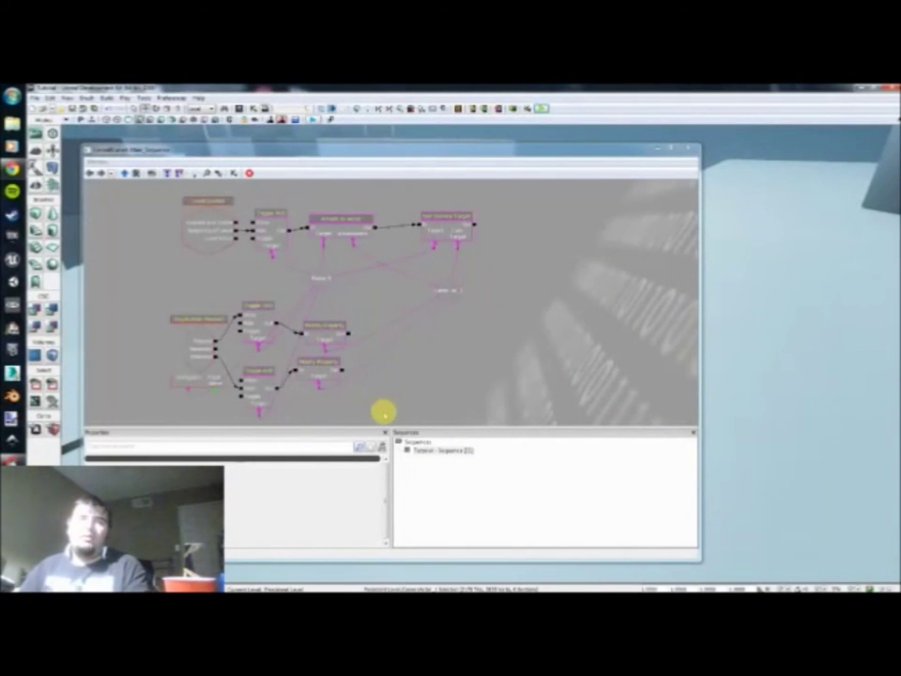
Move the two lower Toggle HUD and two Modify Property actions farther away from the Key/Button Pressed event
left_click_drag(383, 411, 310, 311)
left_click_drag(528, 268, 295, 195, "ctrl+alt")
left_click(385, 294)
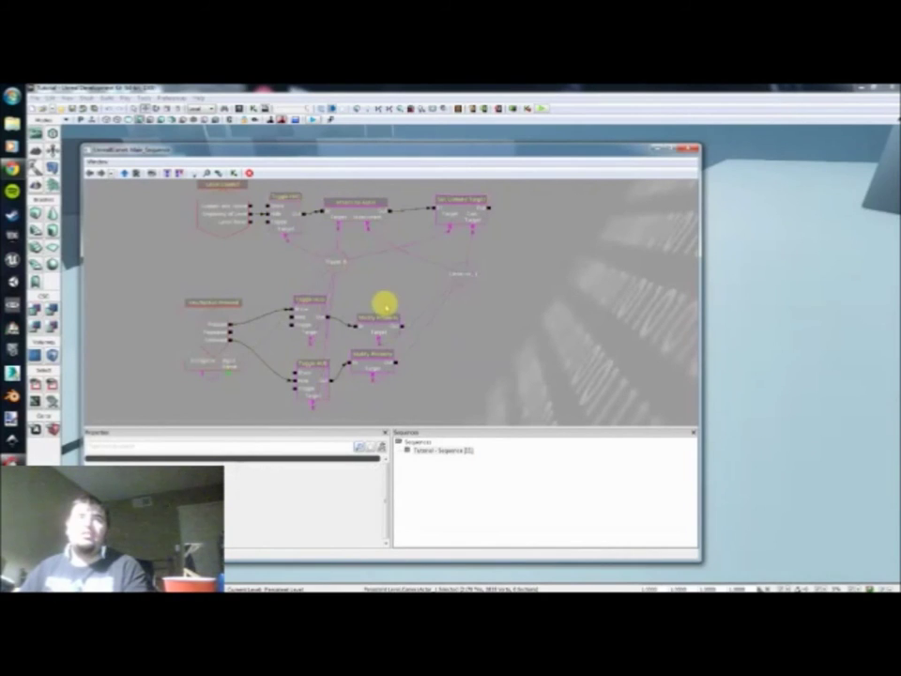
scroll(371, 292, "down", 3)
left_click_drag(371, 291, 463, 301)
scroll(404, 303, "up", 1)
scroll(402, 298, "up", 1)
left_click(387, 297)
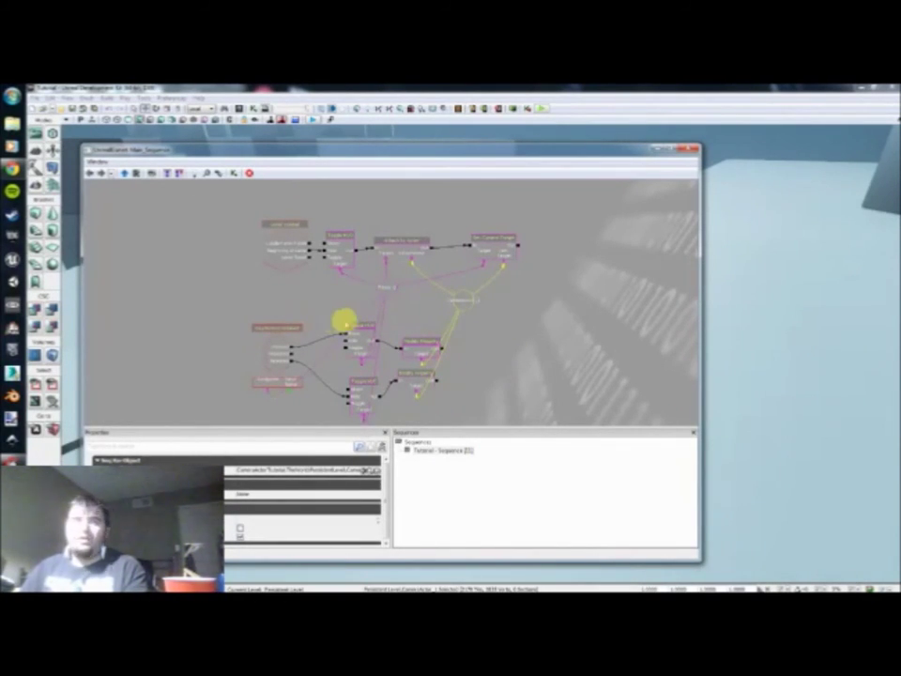
left_click(398, 309)
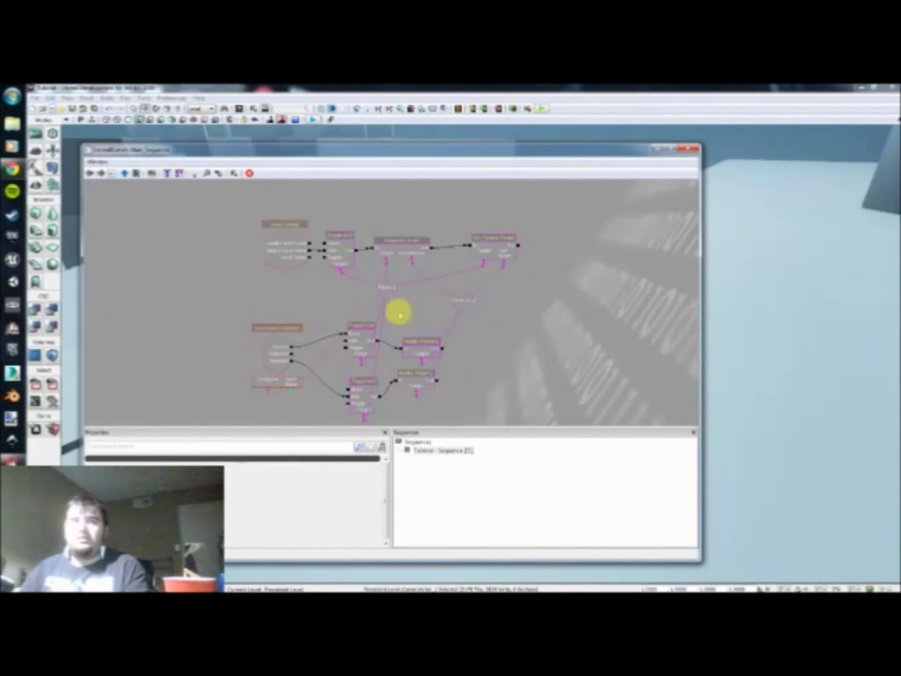
right_click(410, 316)
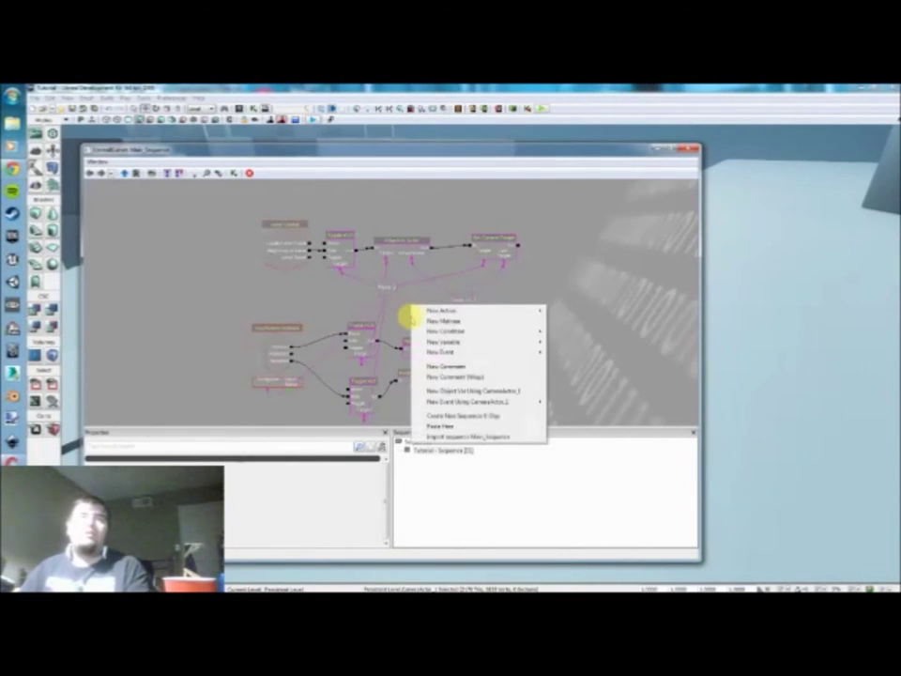
mouse_move(435, 341)
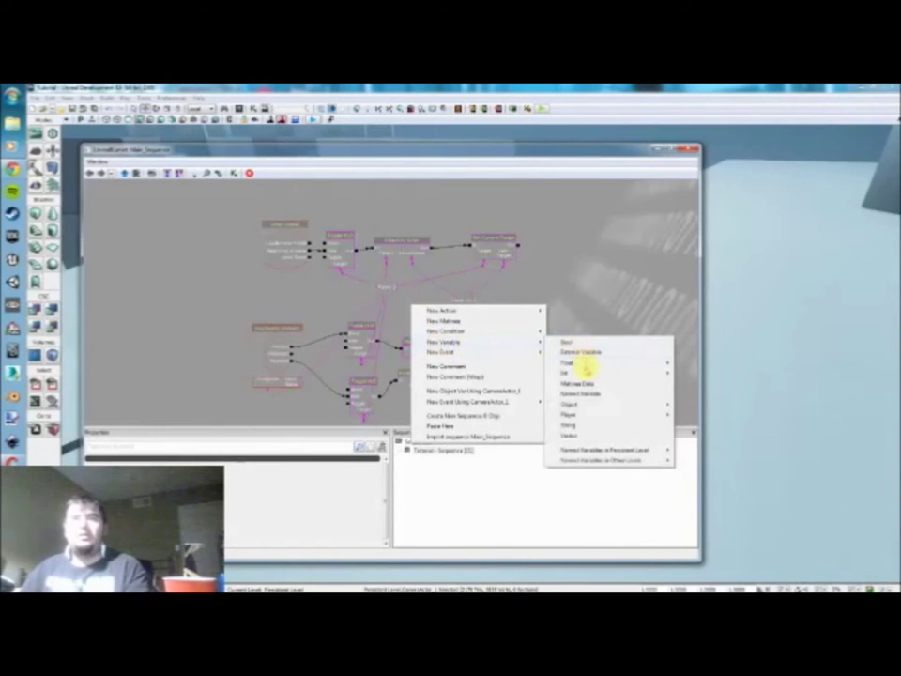
left_click(594, 395)
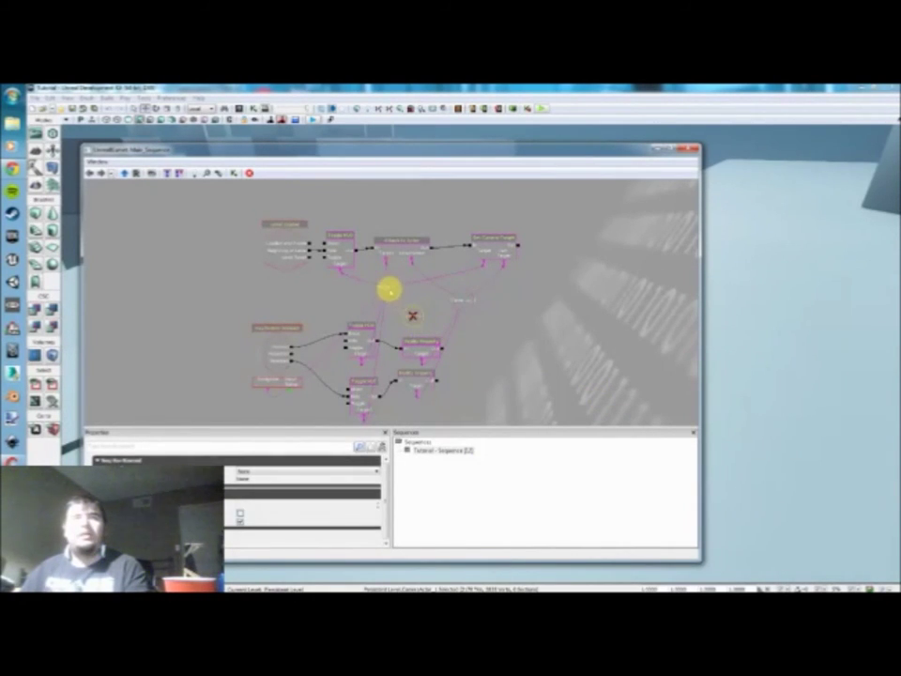
left_click(410, 316)
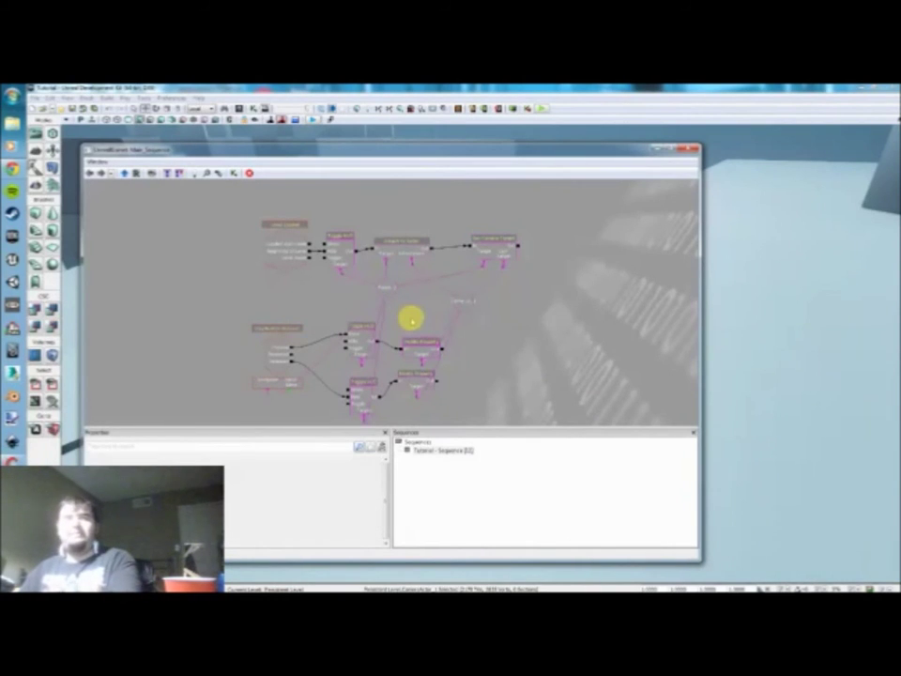
Move the Player variable to the open space on the far side of the Level Loaded event
left_click(390, 291)
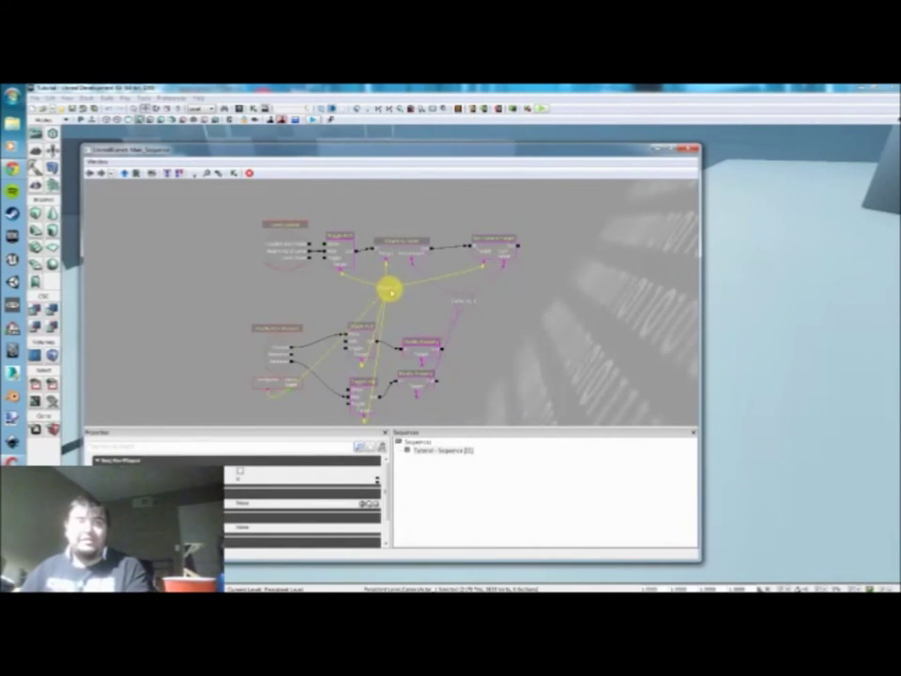
left_click_drag(389, 291, 178, 284)
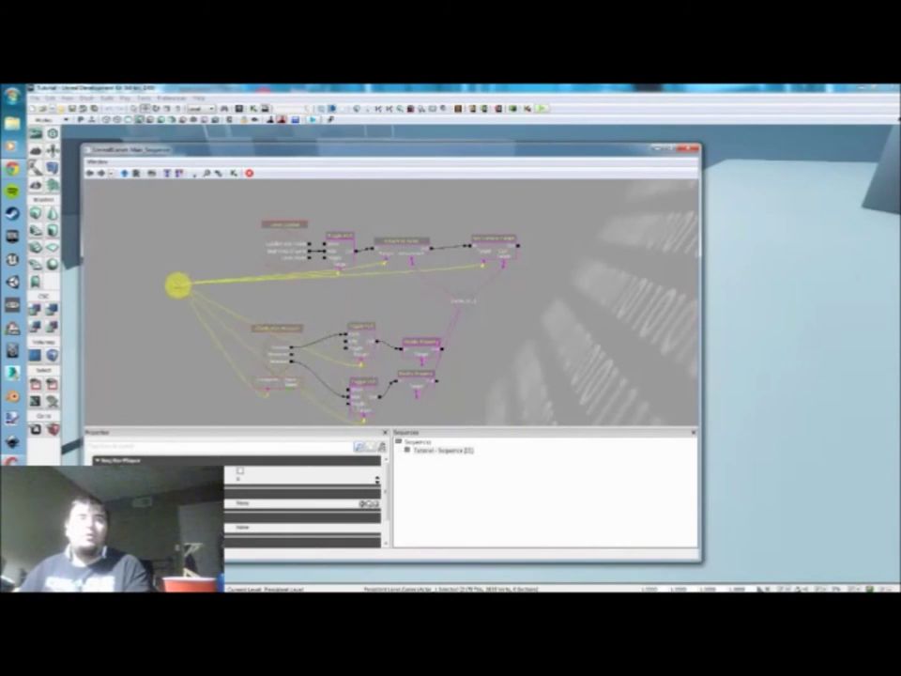
left_click_drag(250, 304, 310, 320)
scroll(242, 308, "up", 1)
scroll(229, 310, "up", 1)
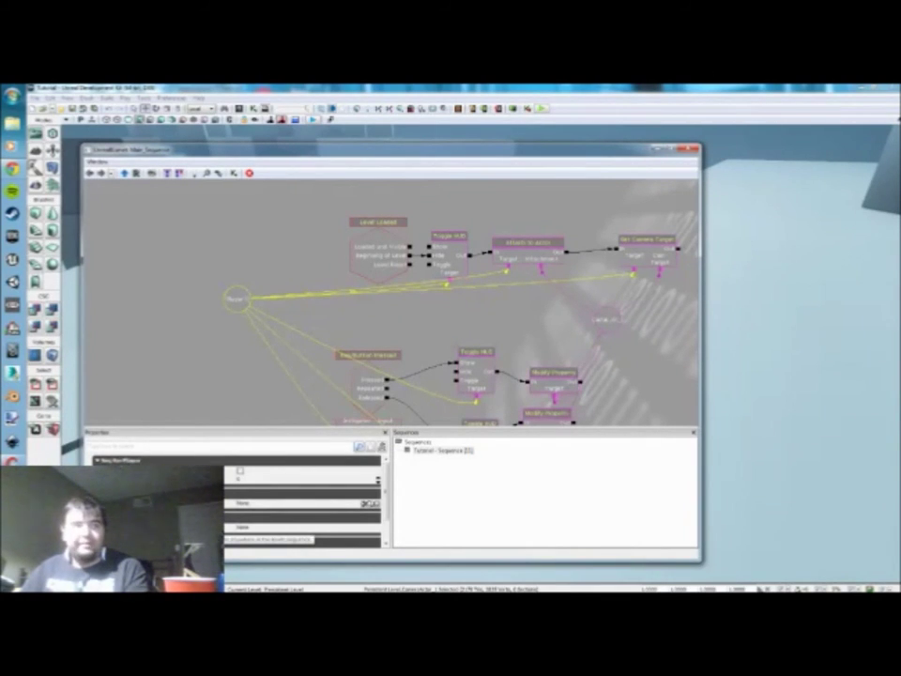
Set the variable name of the Player variable to Player
left_click(257, 528)
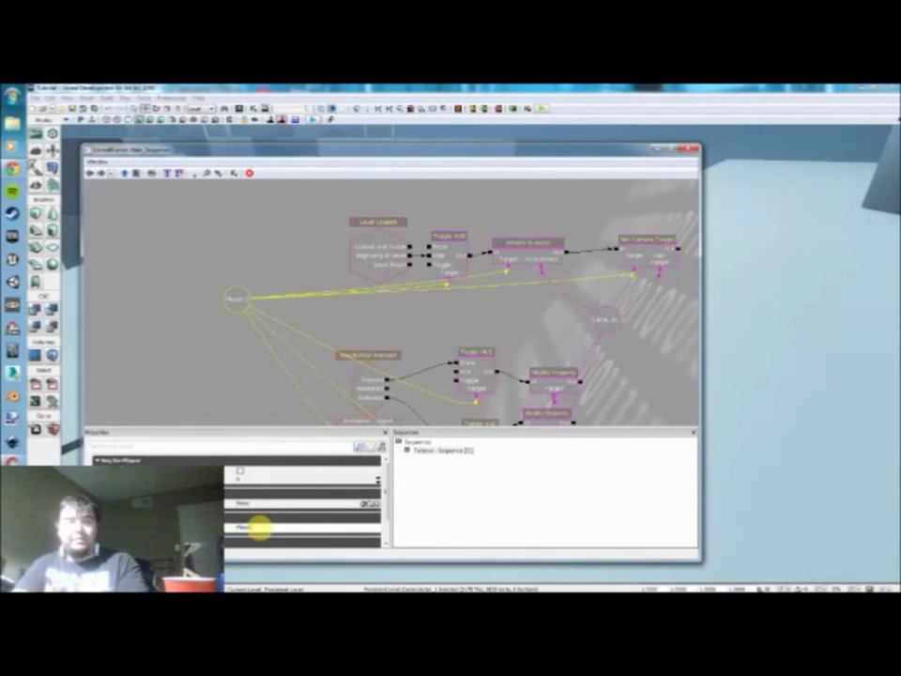
double_click(260, 528)
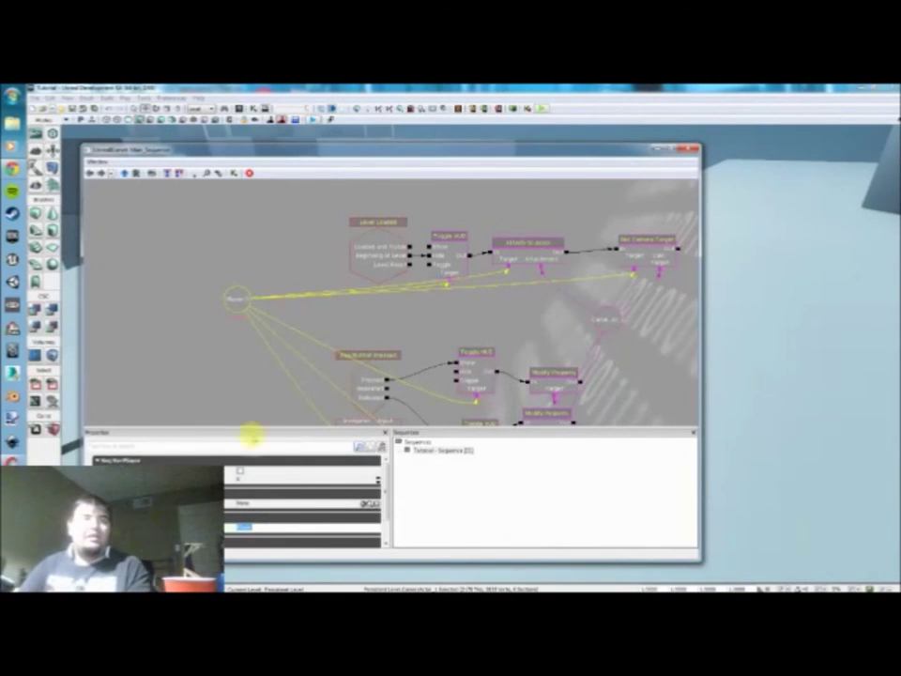
left_click_drag(236, 341, 230, 348)
scroll(228, 315, "up", 1)
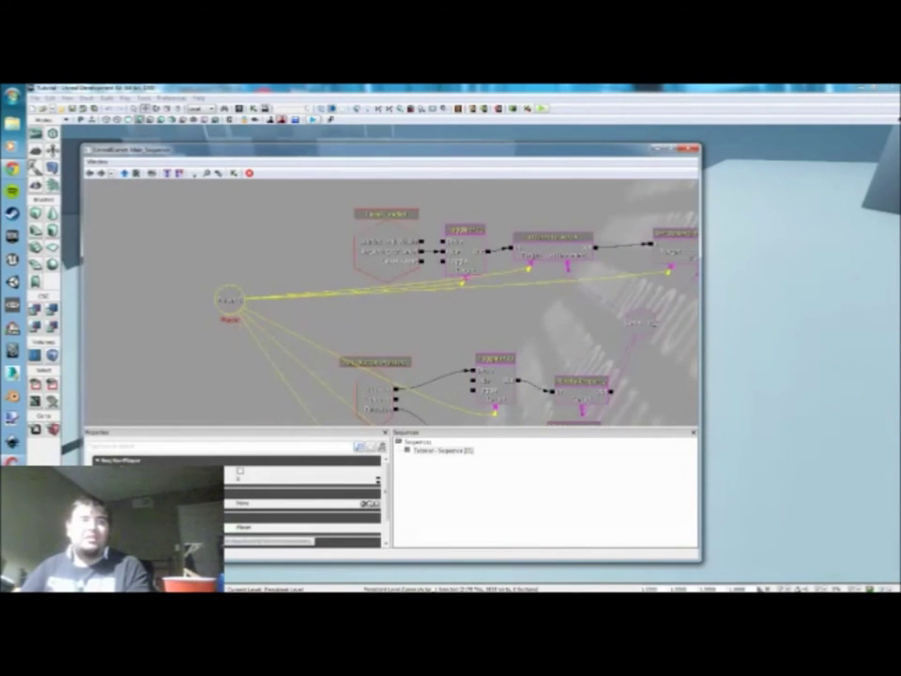
left_click(241, 528)
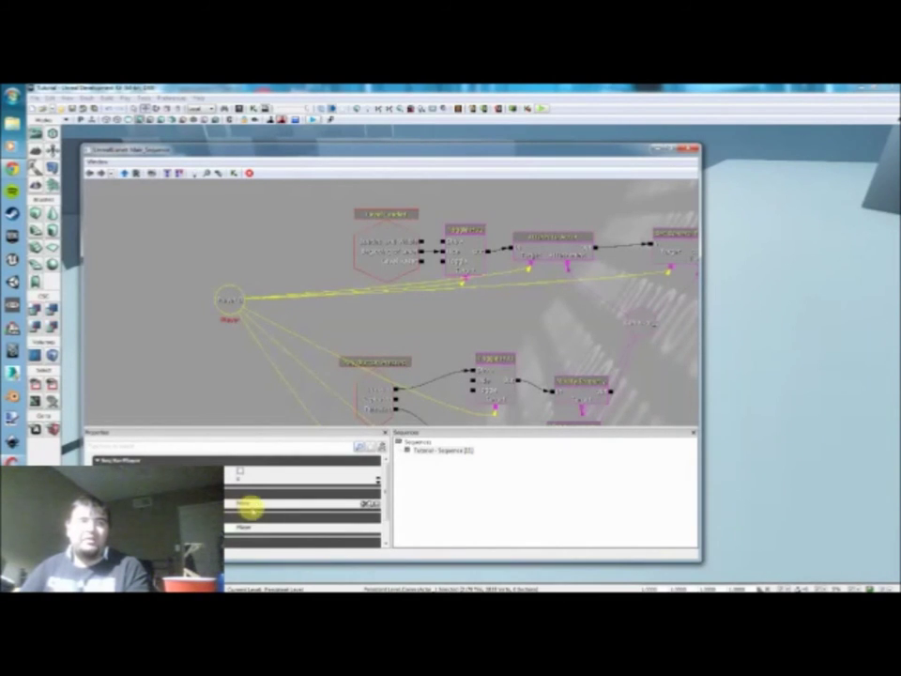
left_click_drag(211, 347, 208, 286)
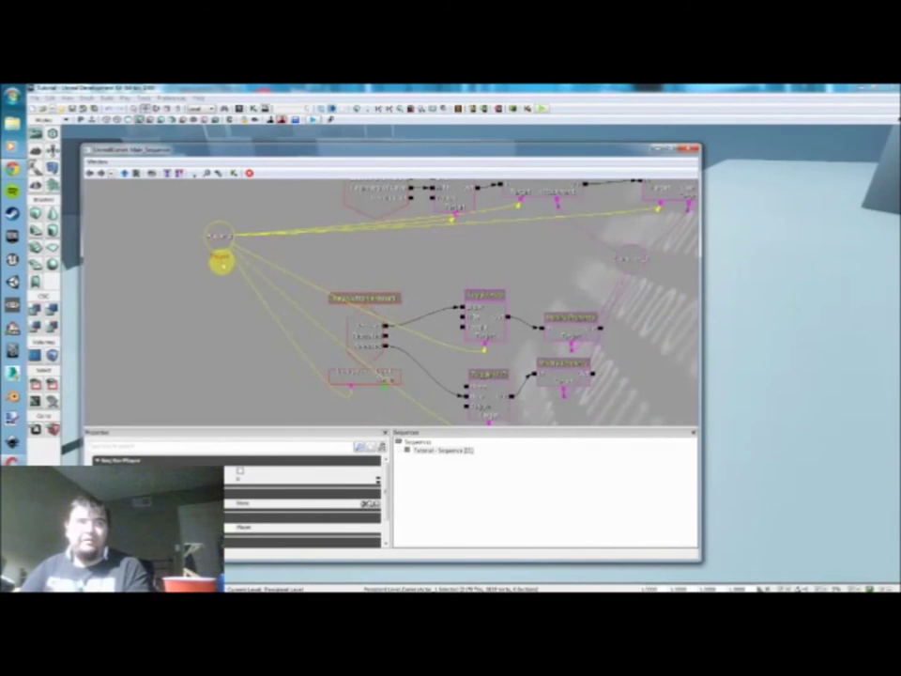
left_click_drag(228, 271, 181, 282)
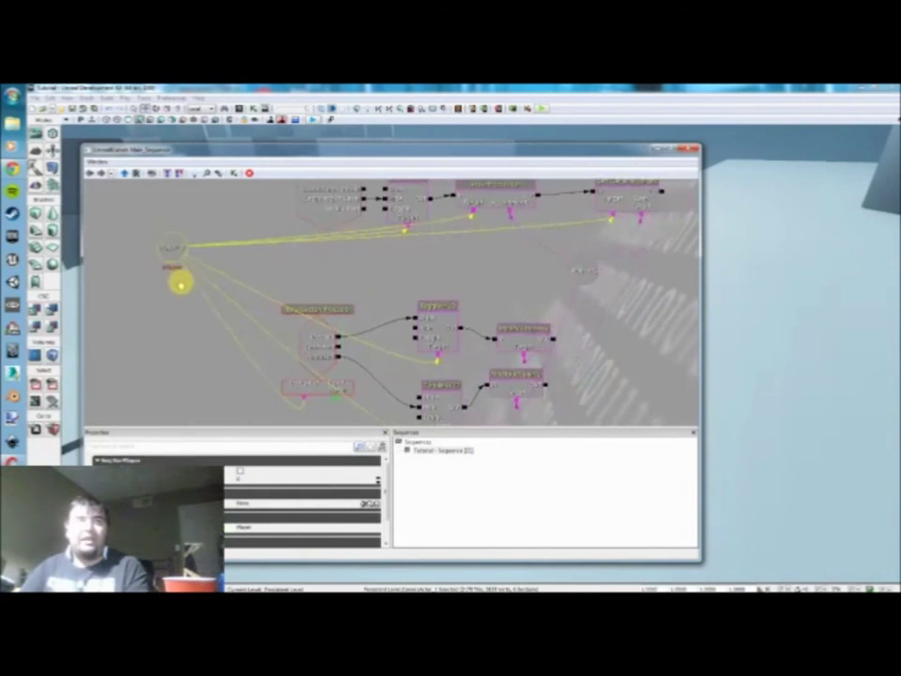
Set the camera object variable's name to Camera and move it farther away from the Modify Property actions
left_click(586, 267)
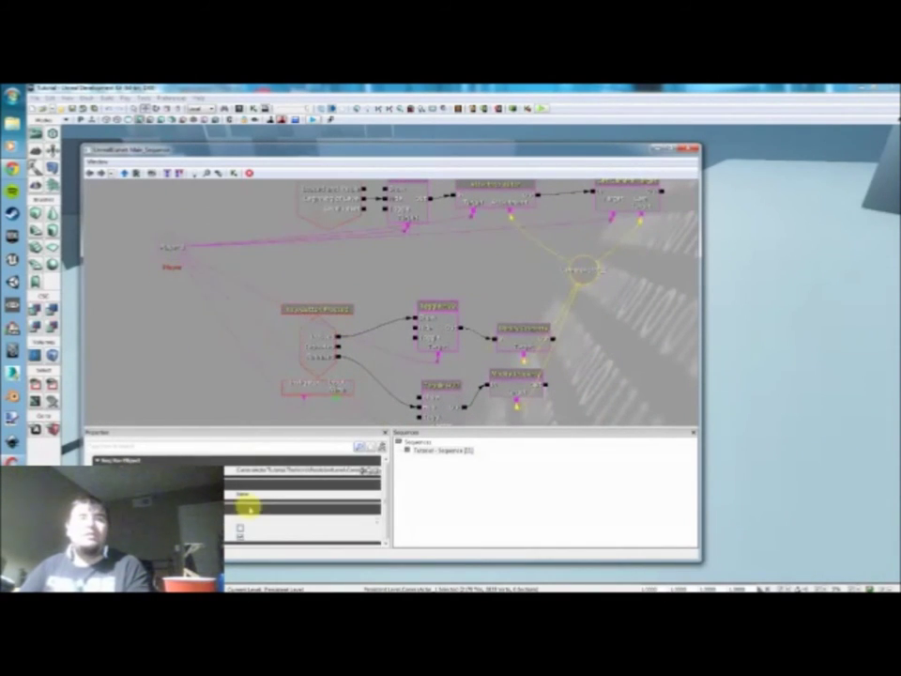
left_click(258, 496)
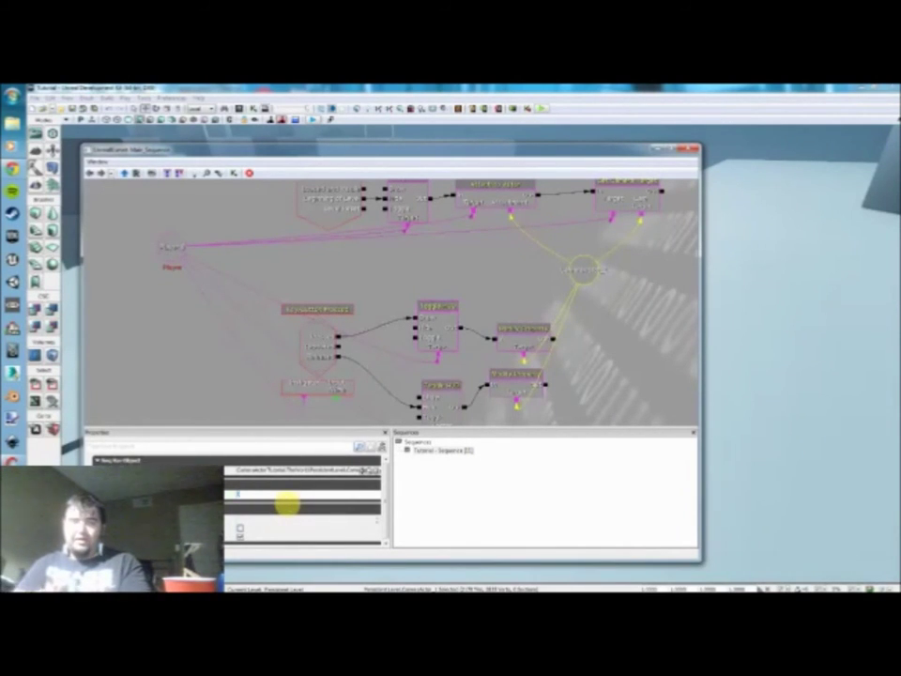
type("Camera")
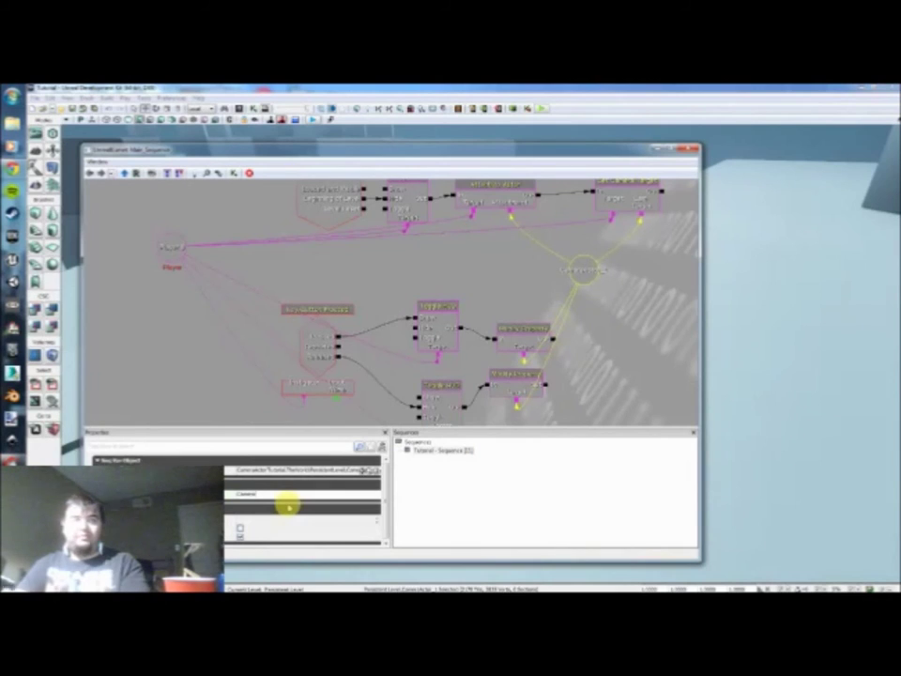
key("Return")
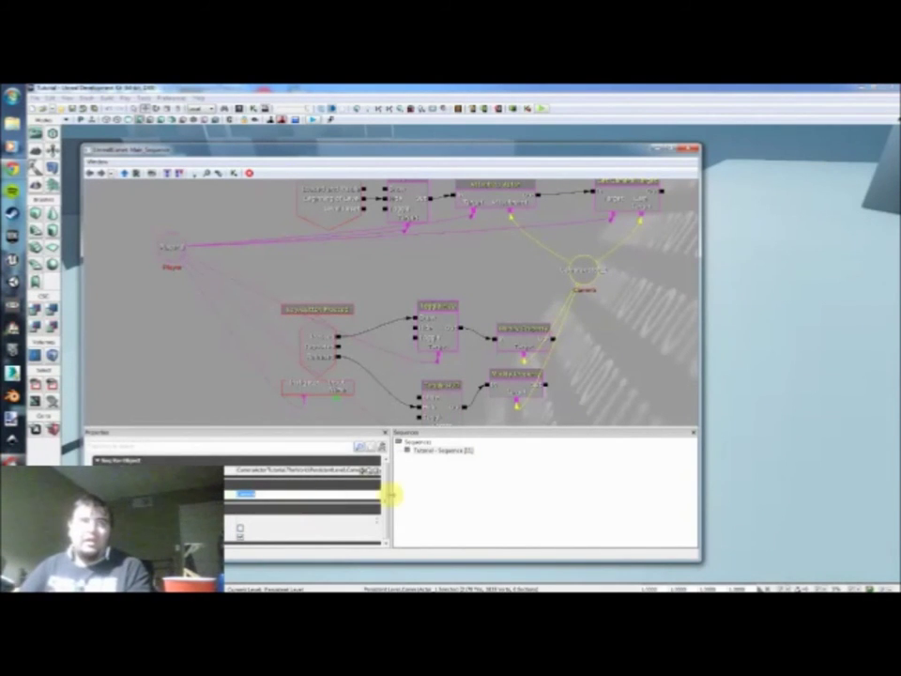
left_click_drag(592, 307, 567, 320)
left_click(560, 282)
left_click_drag(559, 280, 646, 321)
Add a named variable below the upper Toggle HUD with expected type SeqVar_Player, referring to the variable name Player
right_click(406, 244)
mouse_move(488, 280)
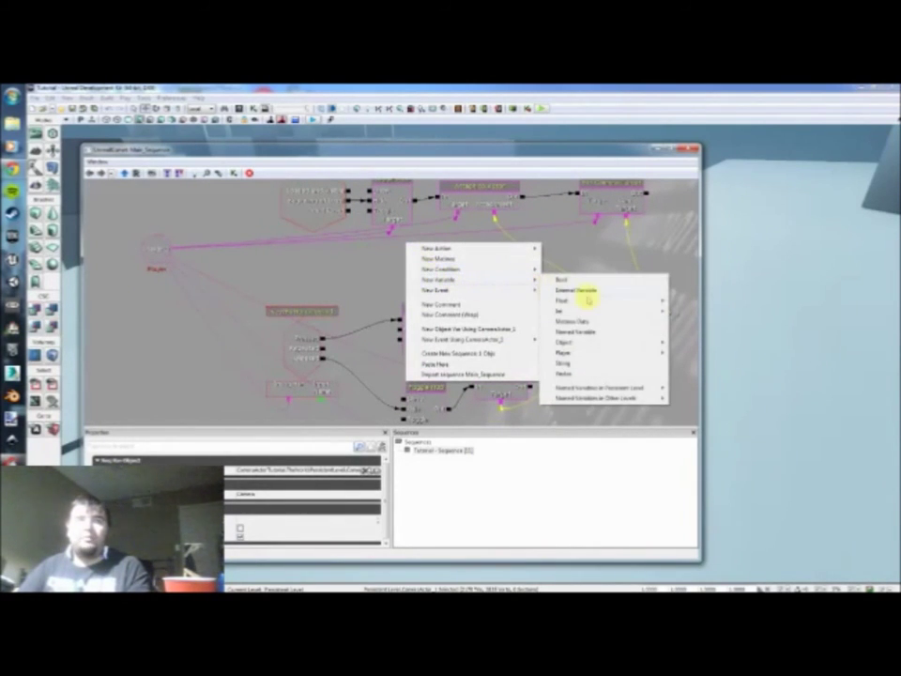
left_click(594, 334)
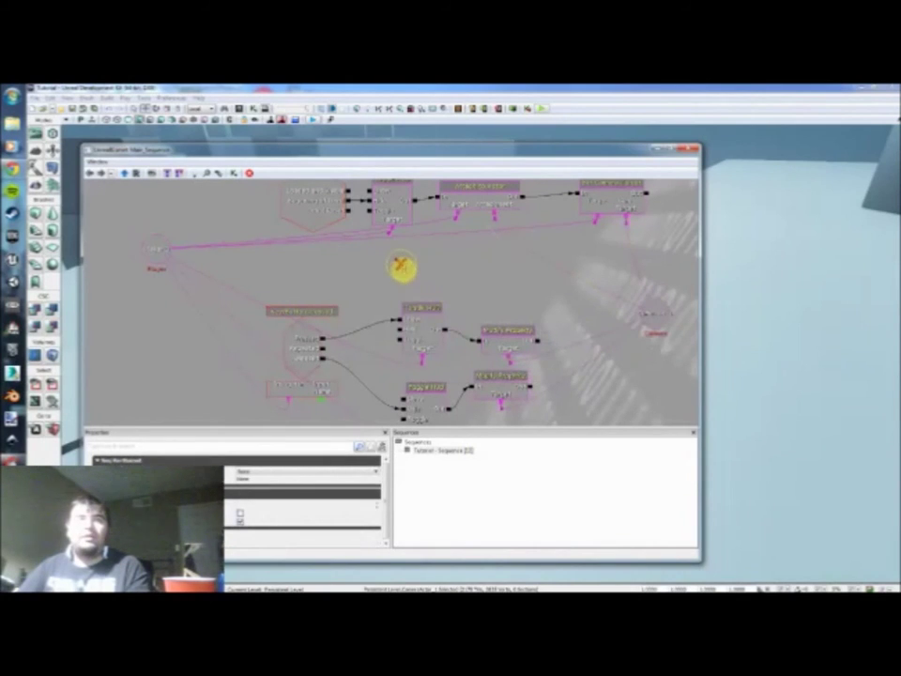
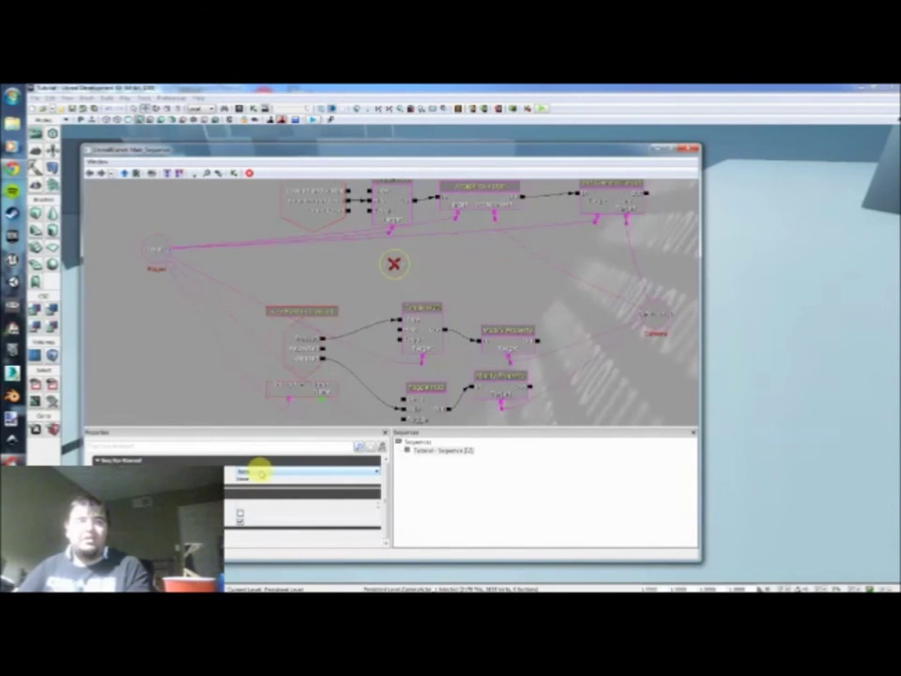
left_click(261, 471)
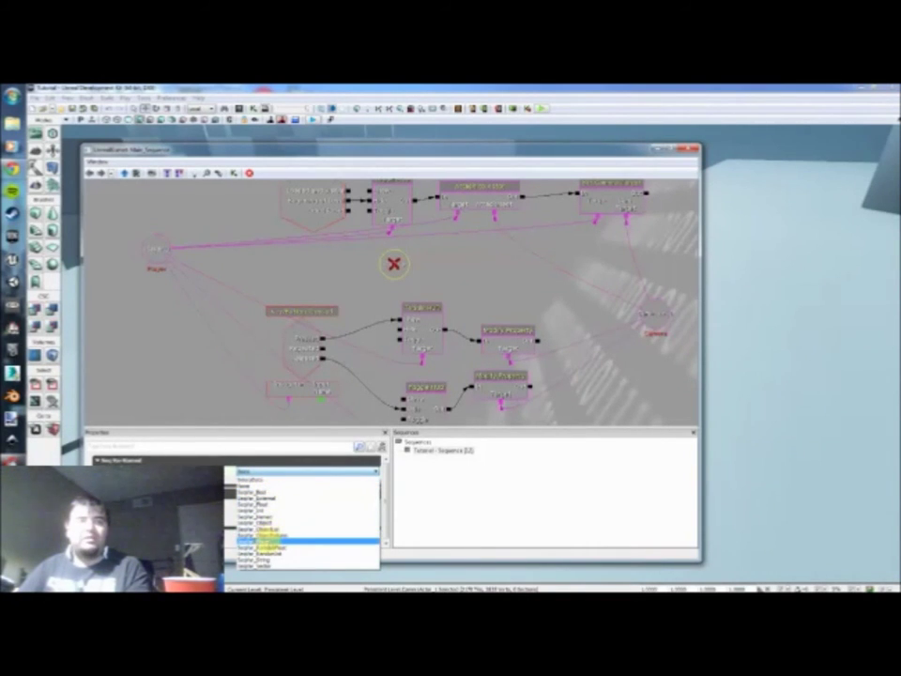
left_click(267, 540)
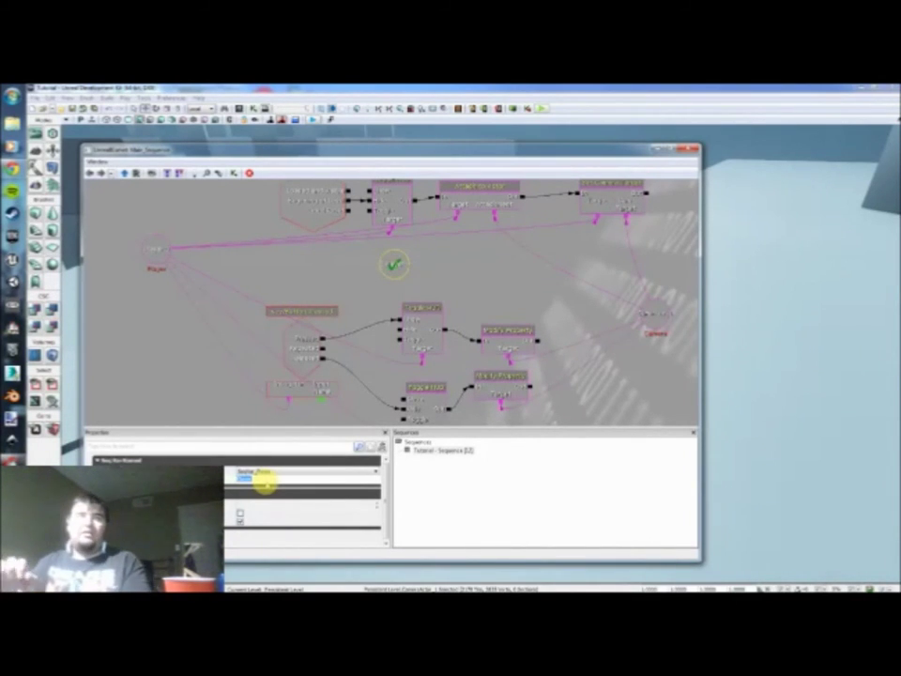
left_click(394, 268)
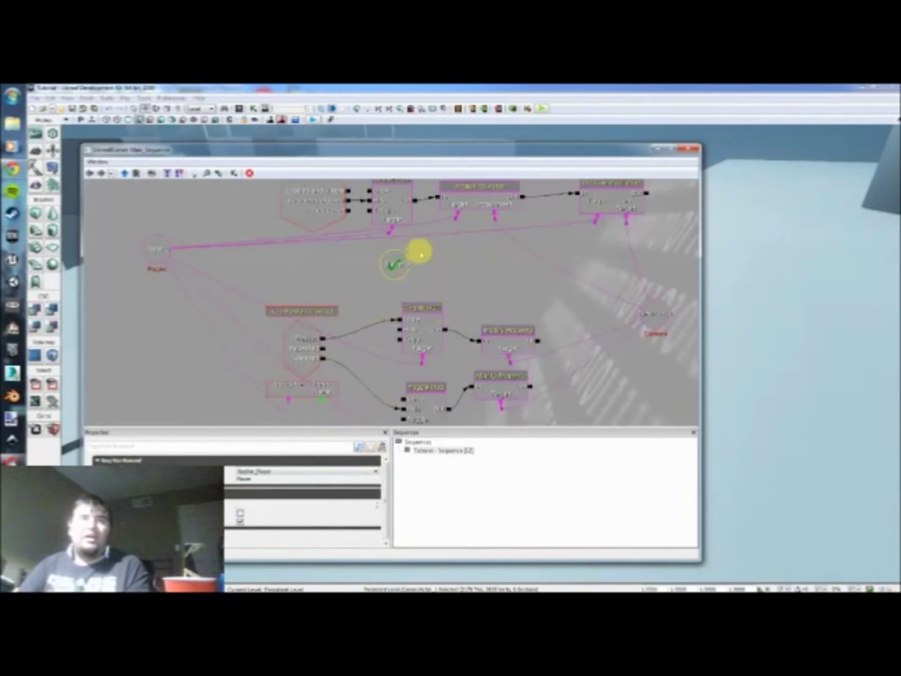
Duplicate the named Player variable so copies sit beneath Attach to Actor, Set Camera Target, both lower Toggle HUDs and the Key/Button Pressed event
left_click_drag(416, 252, 402, 276)
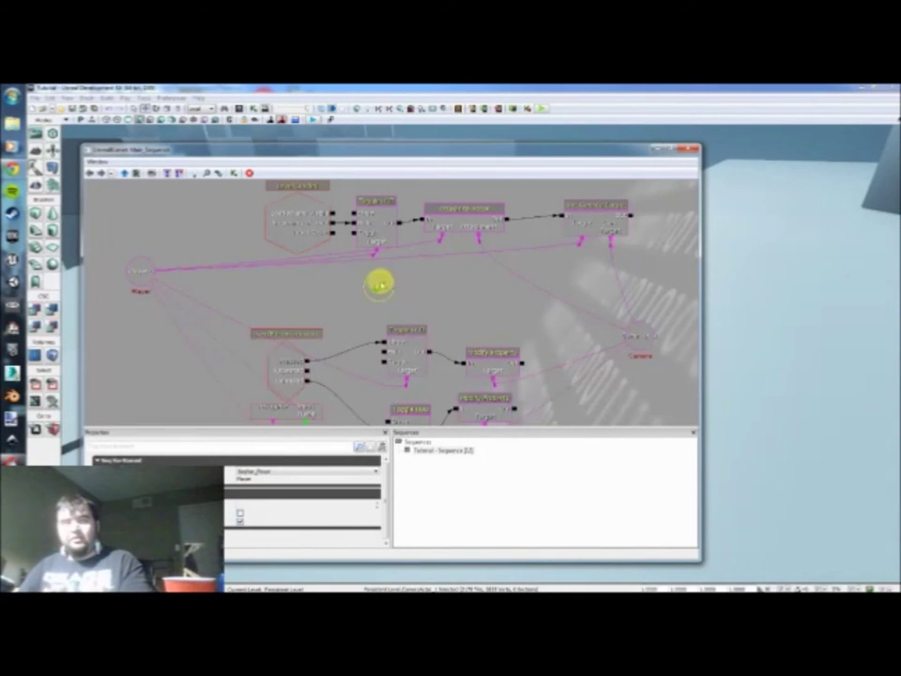
left_click_drag(444, 277, 439, 266, "ctrl")
key("ctrl+v")
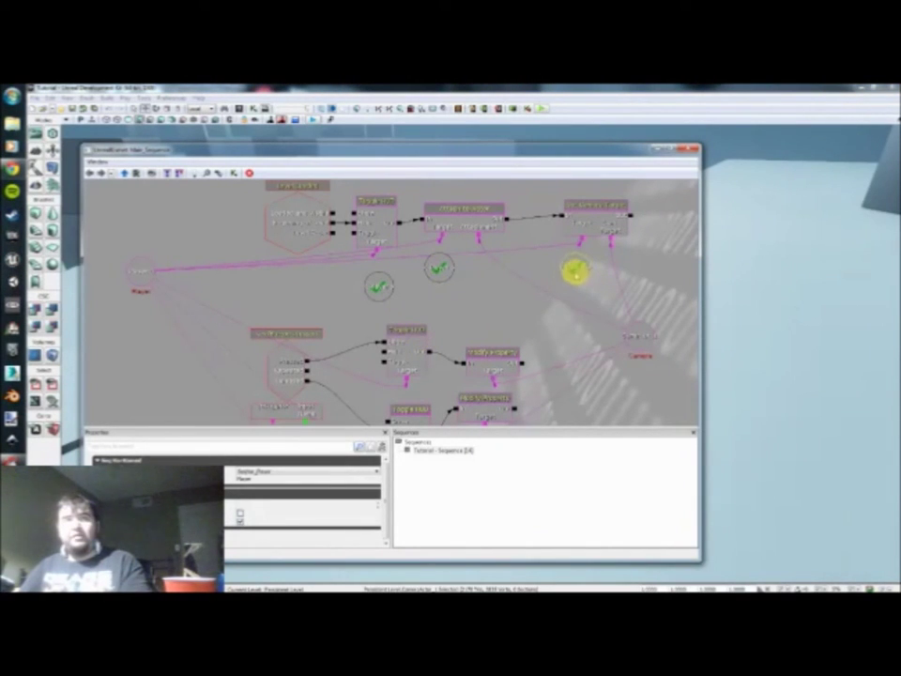
key("ctrl+v")
left_click_drag(494, 326, 522, 277)
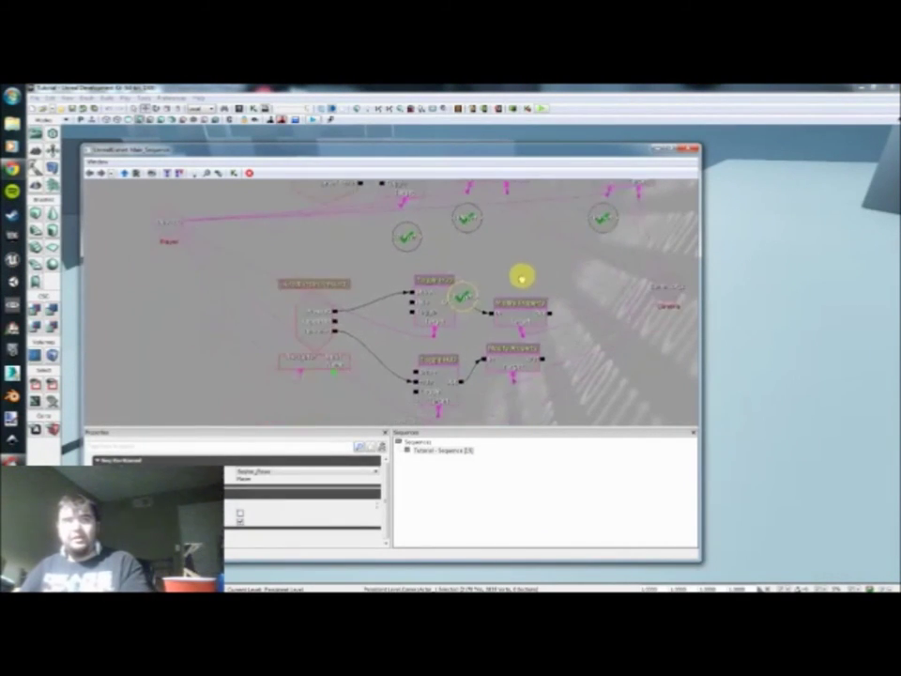
left_click_drag(428, 301, 470, 311)
left_click(467, 303)
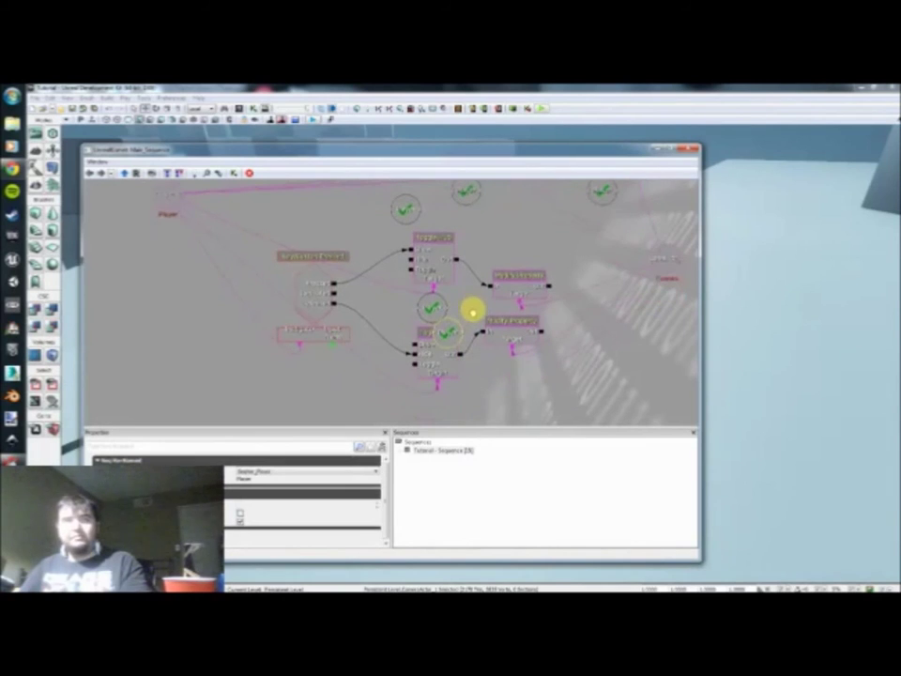
left_click_drag(467, 373, 410, 405)
left_click_drag(420, 254, 463, 242)
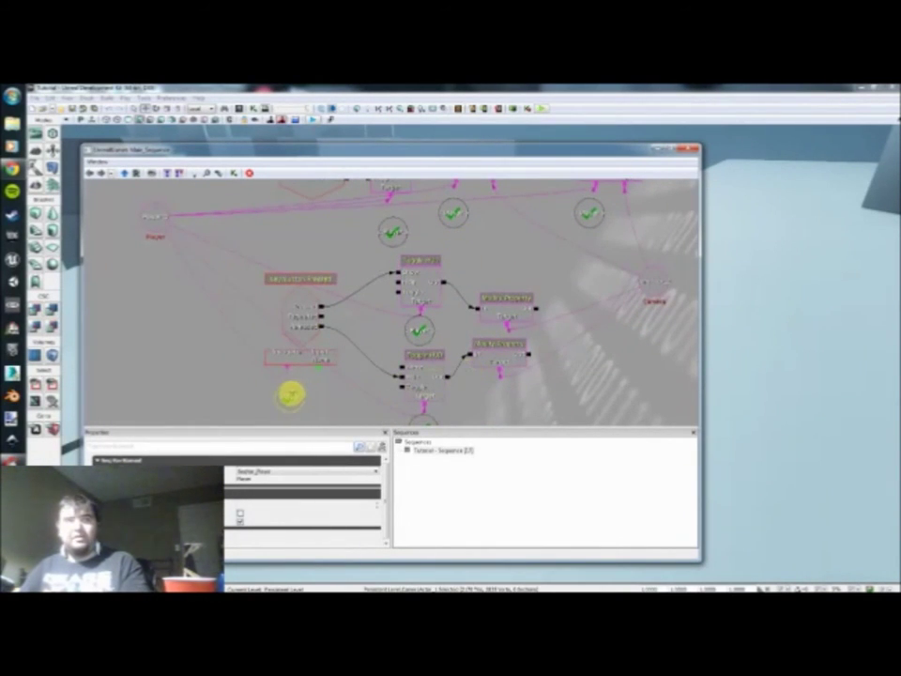
Break the original Player variable's links to every action's Target and to the Key/Button Pressed event's Instigator
left_click_drag(515, 245, 488, 290)
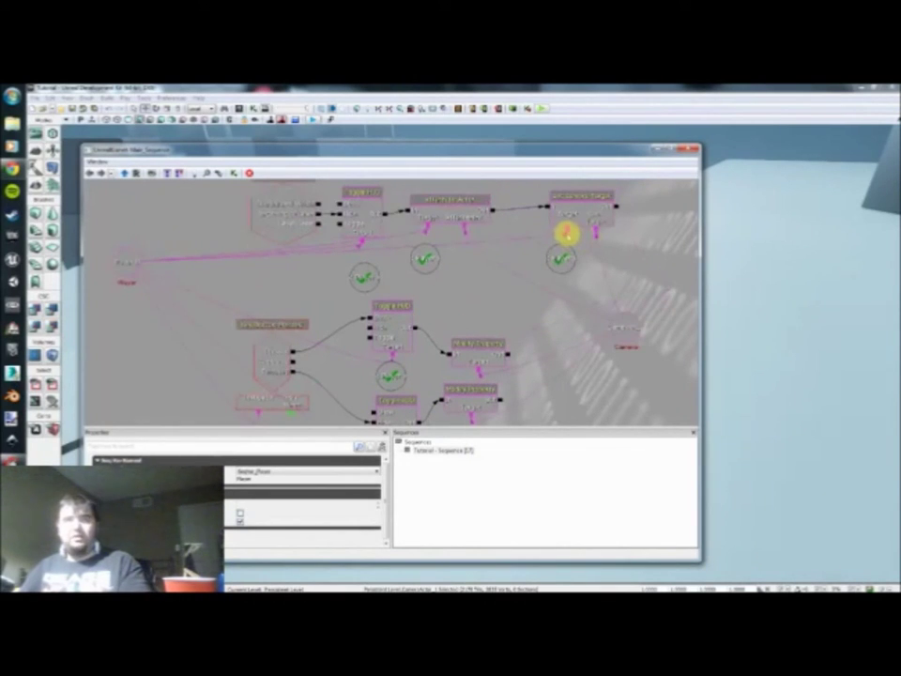
left_click(567, 233)
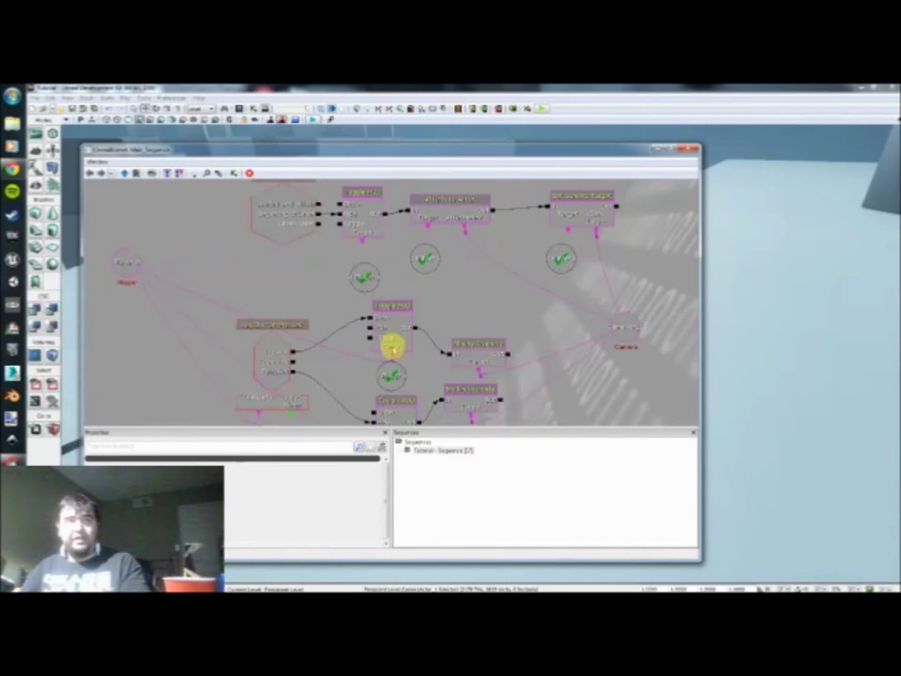
left_click_drag(413, 363, 427, 272)
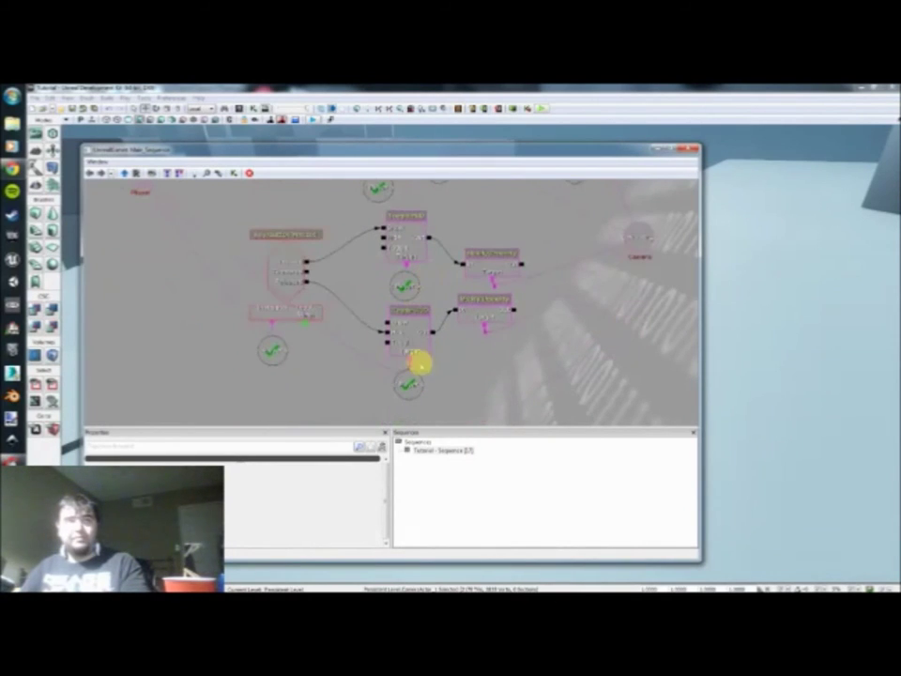
left_click_drag(332, 301, 328, 320)
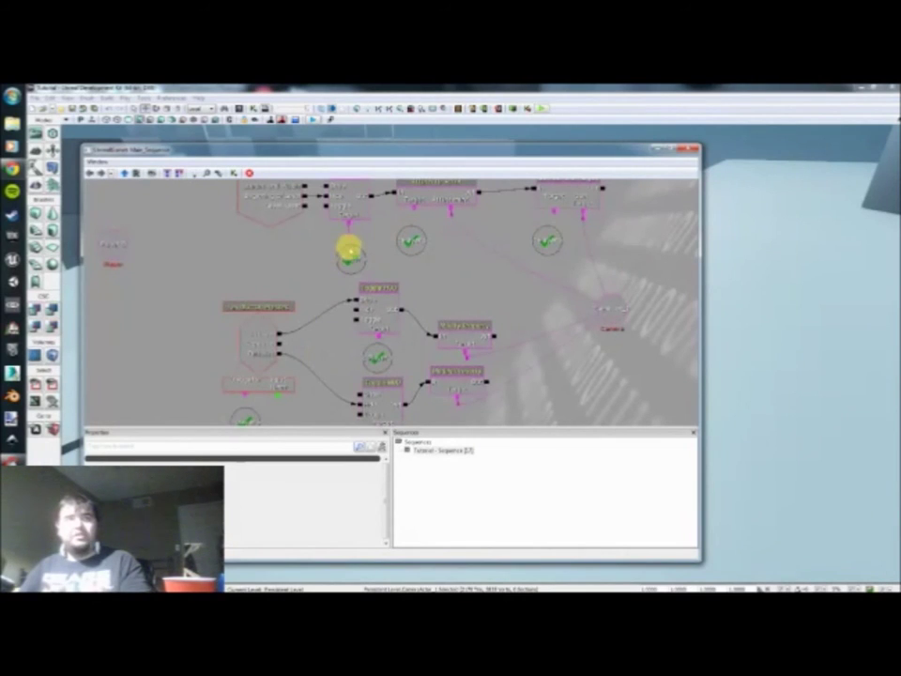
Link each Target connector of the Toggle HUD, Attach to Actor and Set Camera Target actions, plus the Instigator, to its adjacent named Player variable
left_click(349, 256)
left_click(414, 212)
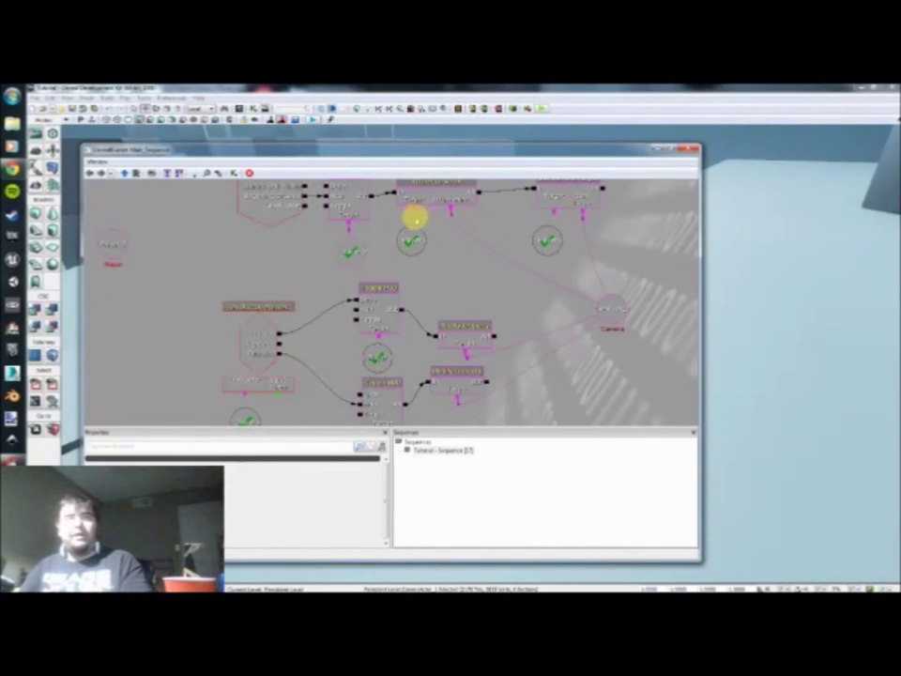
left_click_drag(418, 285, 444, 278)
left_click_drag(203, 281, 208, 248)
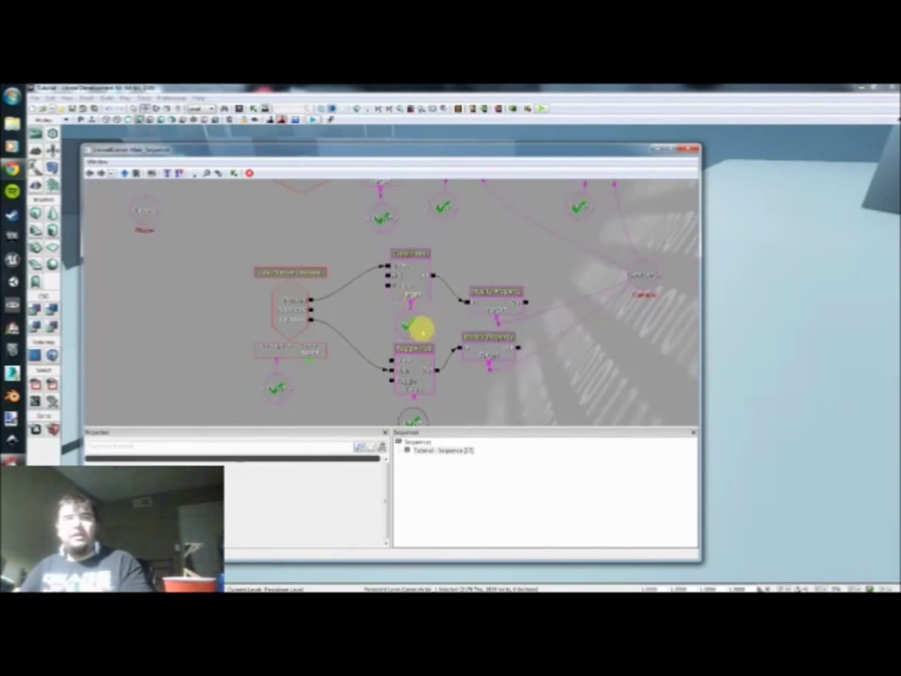
left_click_drag(451, 322, 447, 306)
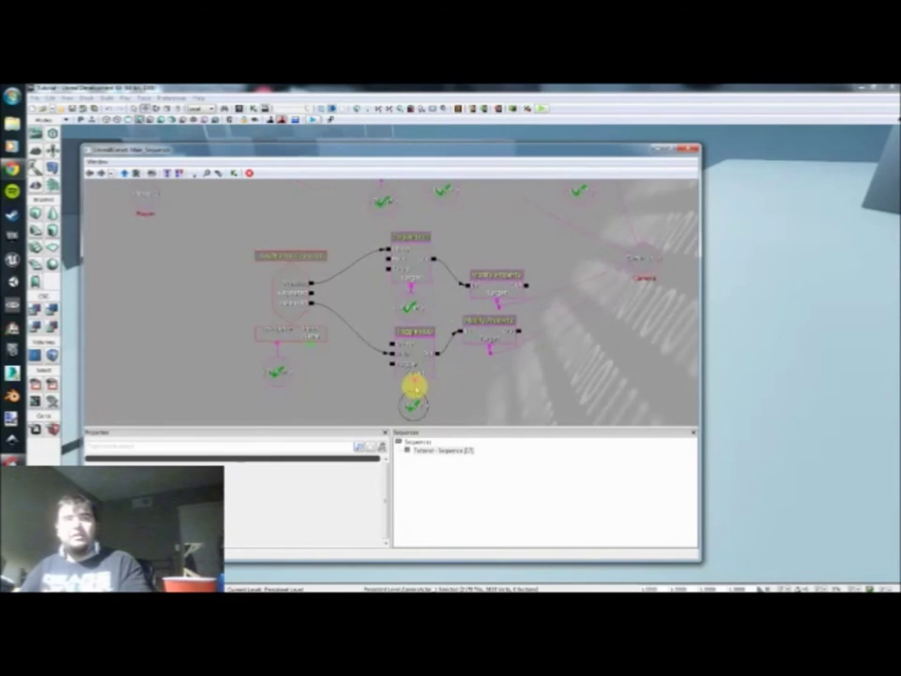
left_click_drag(458, 367, 436, 400)
scroll(422, 318, "down", 2)
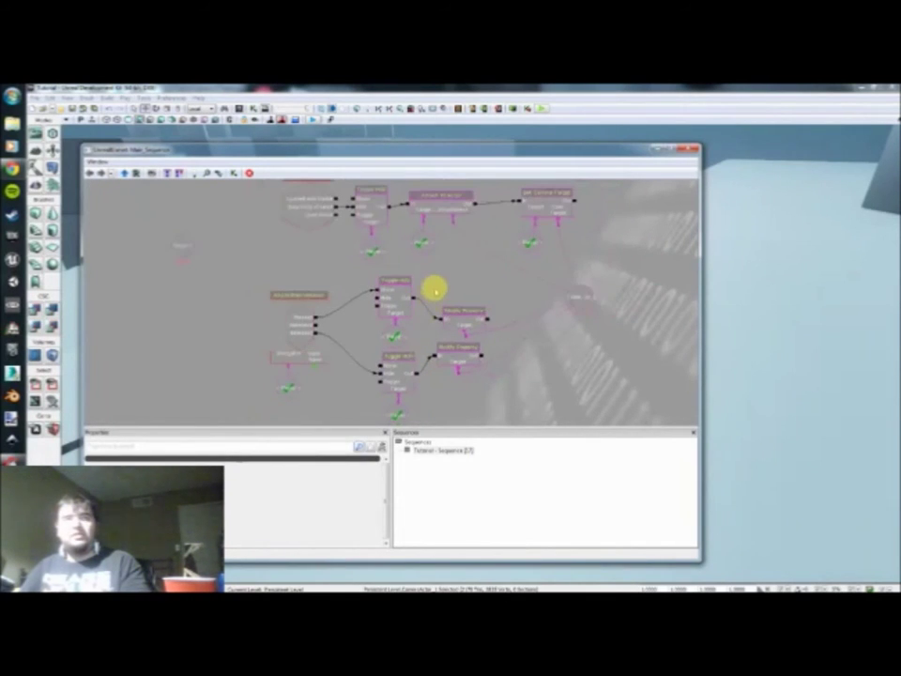
Add a named variable above the first Modify Property with expected type SeqVar_Object, referring to the variable name Camera
scroll(434, 289, "up", 1)
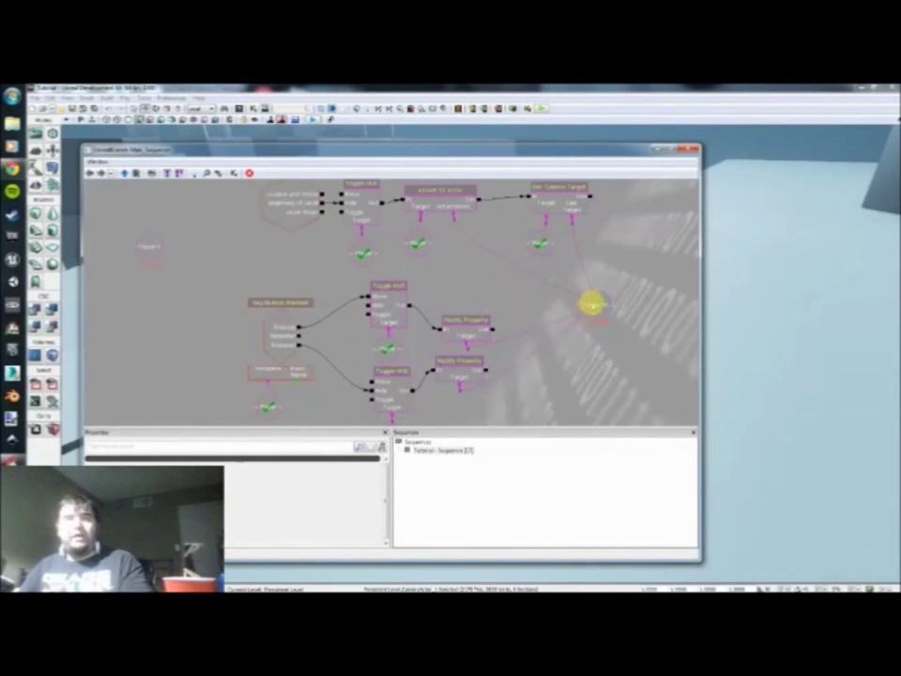
right_click(482, 279)
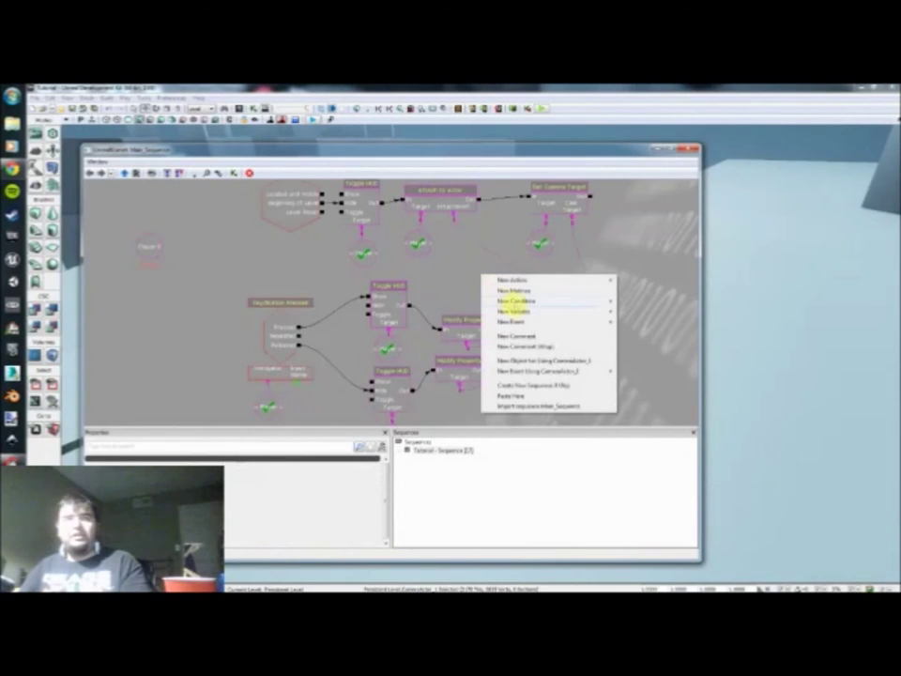
mouse_move(521, 311)
mouse_move(660, 368)
left_click(763, 372)
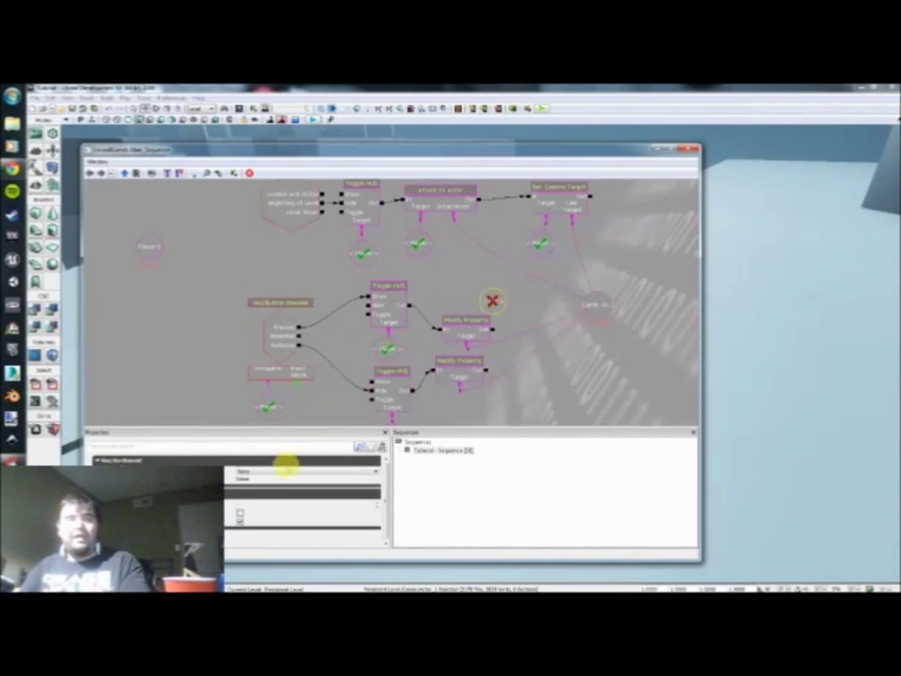
left_click(283, 471)
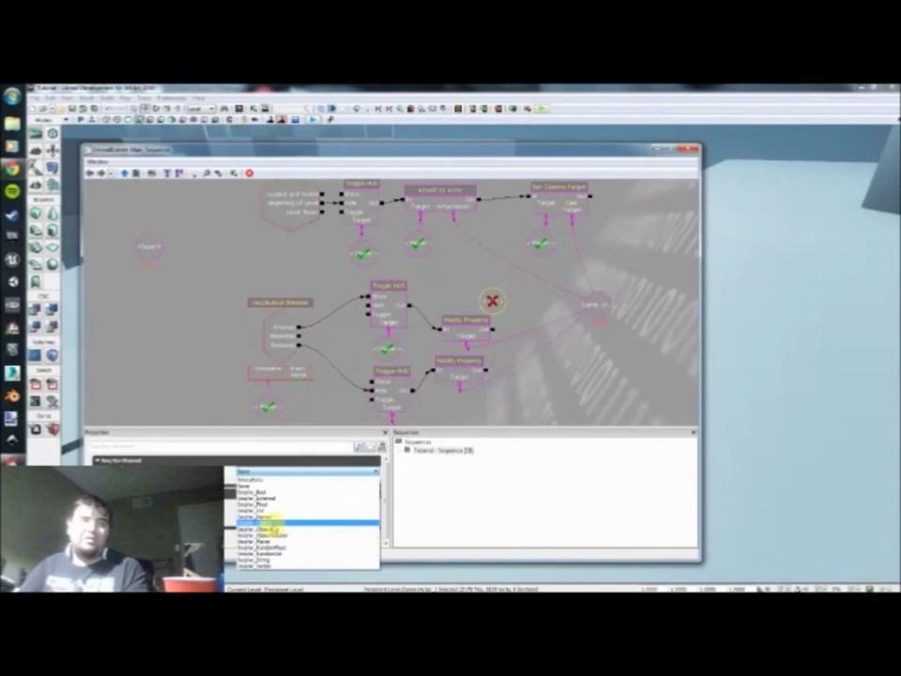
left_click(268, 522)
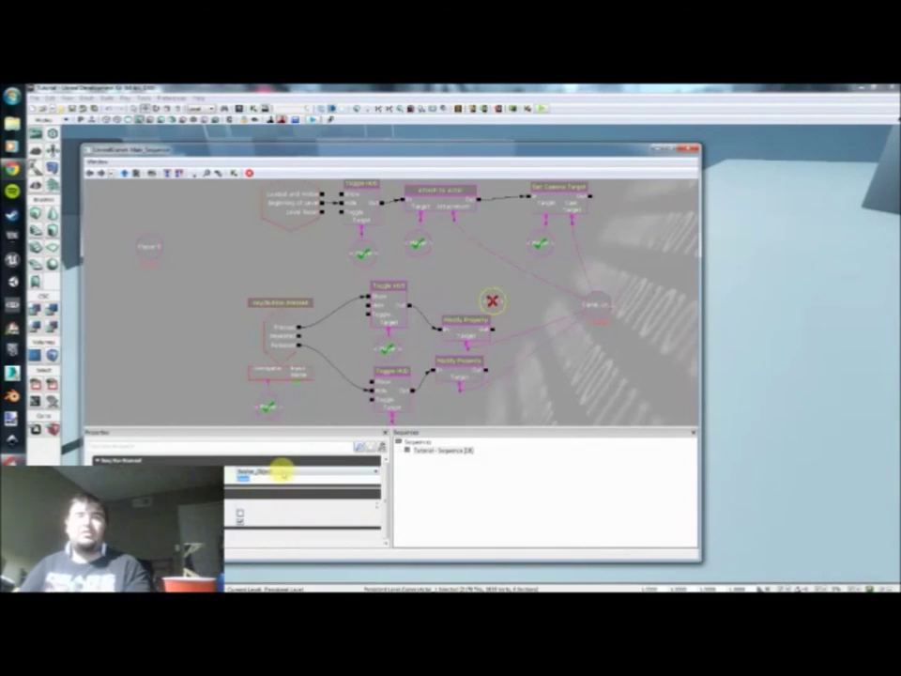
key("Return")
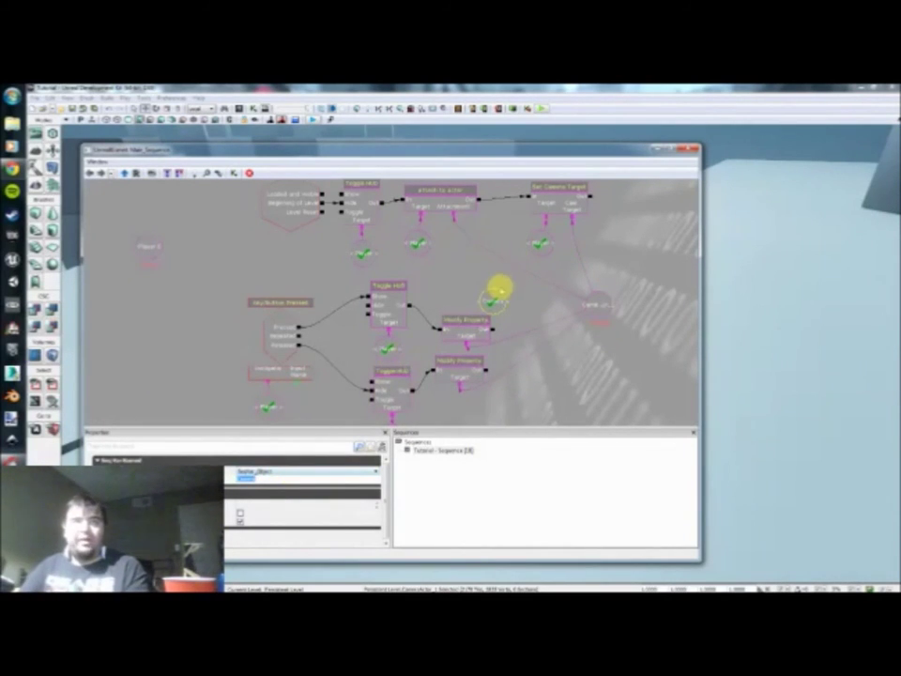
Place copies of the named Camera variable beneath Attach to Actor's Attachment and Set Camera Target's Cam Target connectors
left_click_drag(498, 299, 463, 271)
left_click(463, 253)
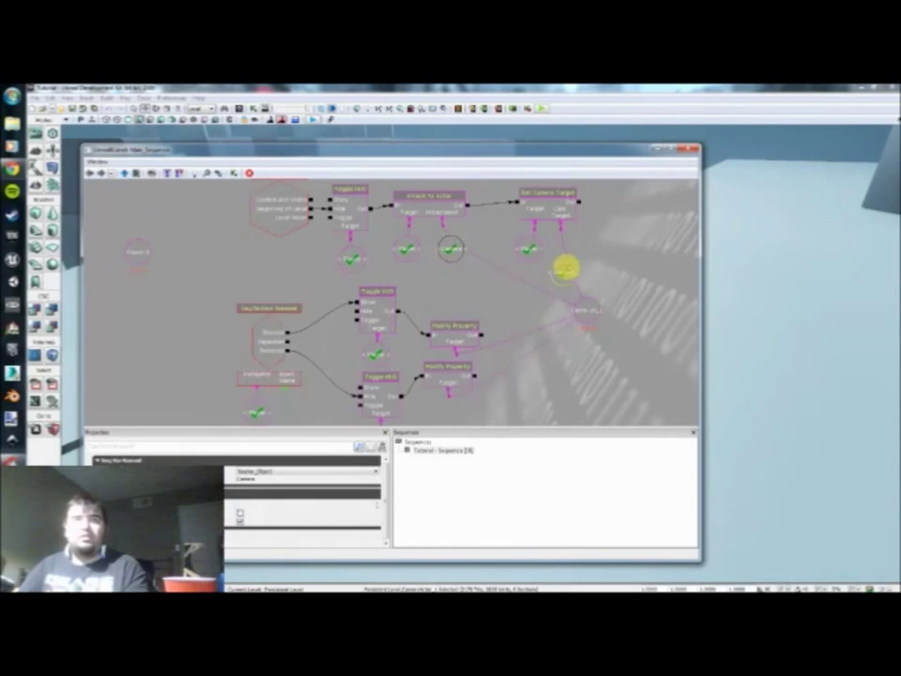
key("ctrl+v")
left_click_drag(511, 308, 537, 262)
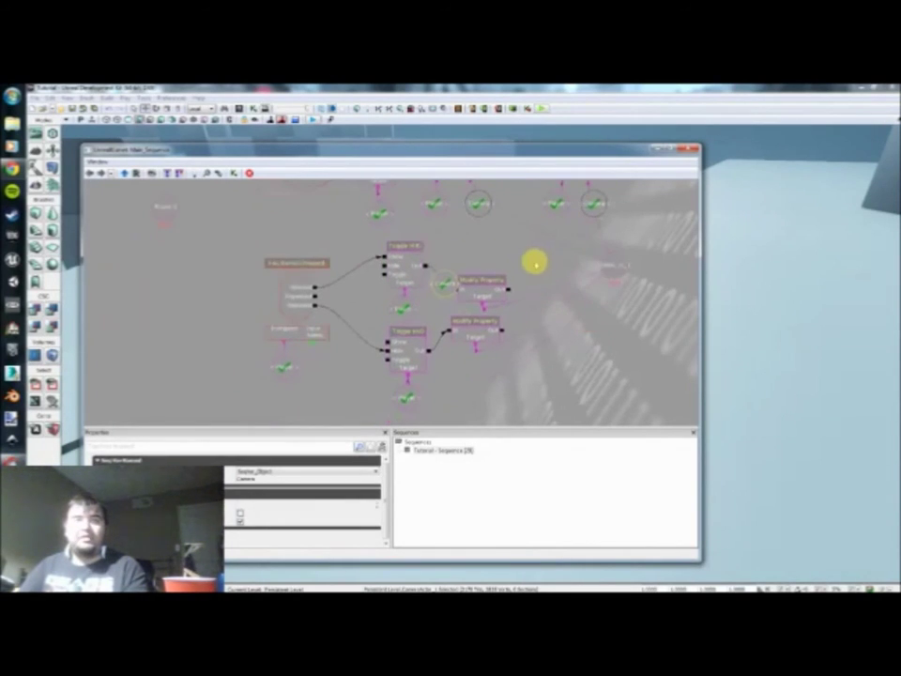
Lower the second Modify Property action and place a named Camera variable beneath each of the two Modify Property actions
left_click(471, 334)
left_click_drag(471, 334, 477, 367, "ctrl")
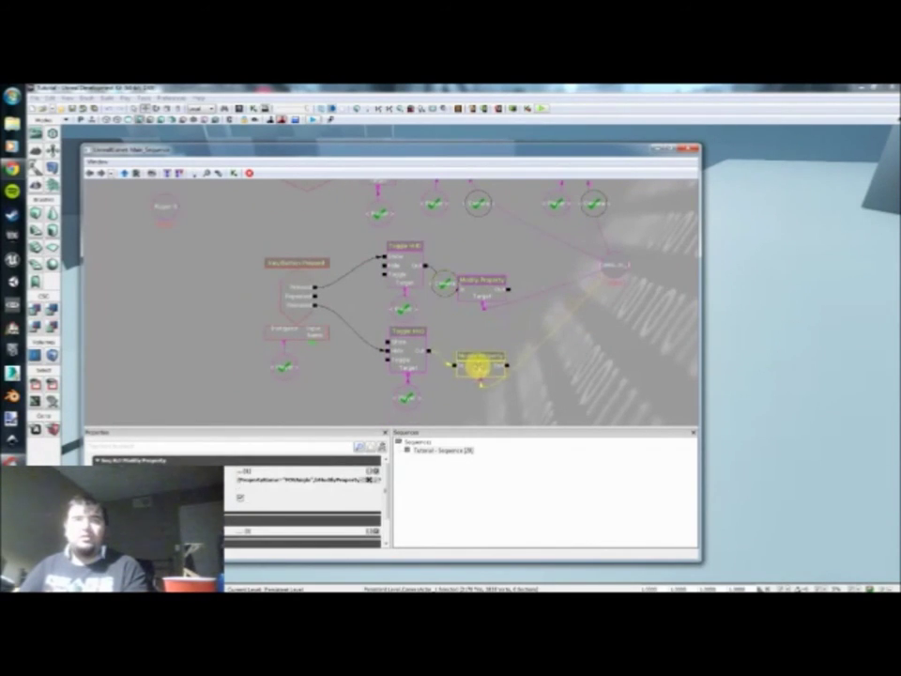
left_click(442, 280)
left_click_drag(442, 280, 458, 325, "ctrl")
key("ctrl+v")
left_click_drag(563, 361, 565, 328)
left_click_drag(435, 310, 482, 366, "ctrl")
Replace the original camera variable's links on Attachment, Cam Target and both Modify Property Targets with links to the adjacent named Camera variables
left_click(481, 271)
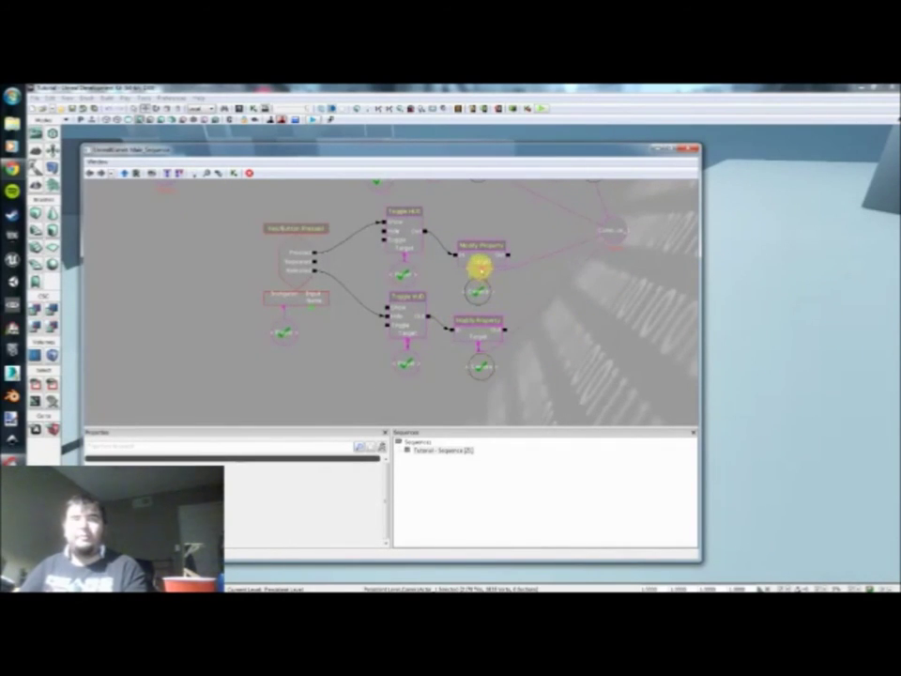
left_click_drag(520, 299, 486, 372)
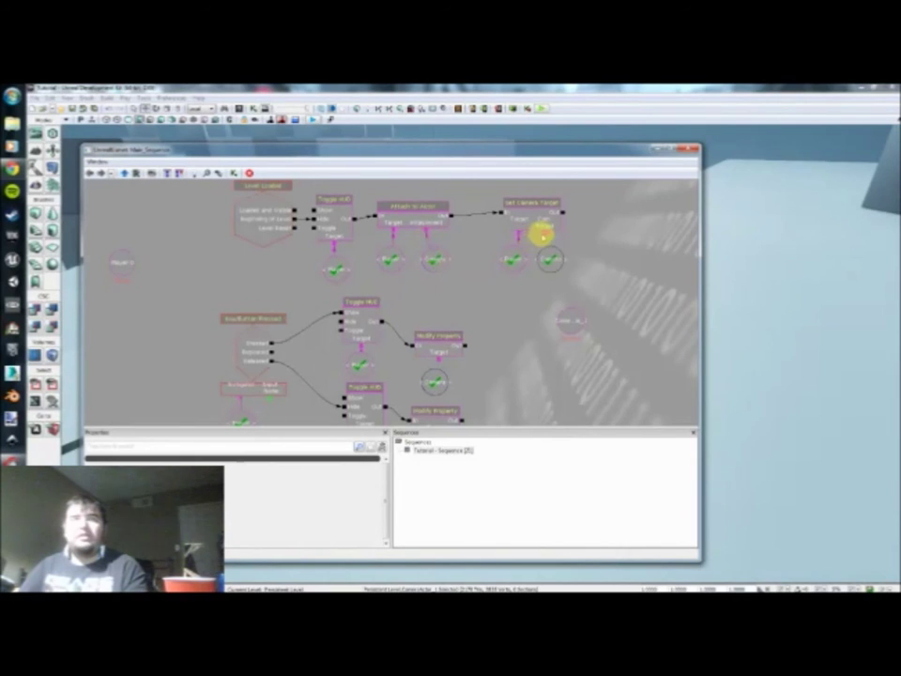
left_click_drag(541, 276, 522, 306)
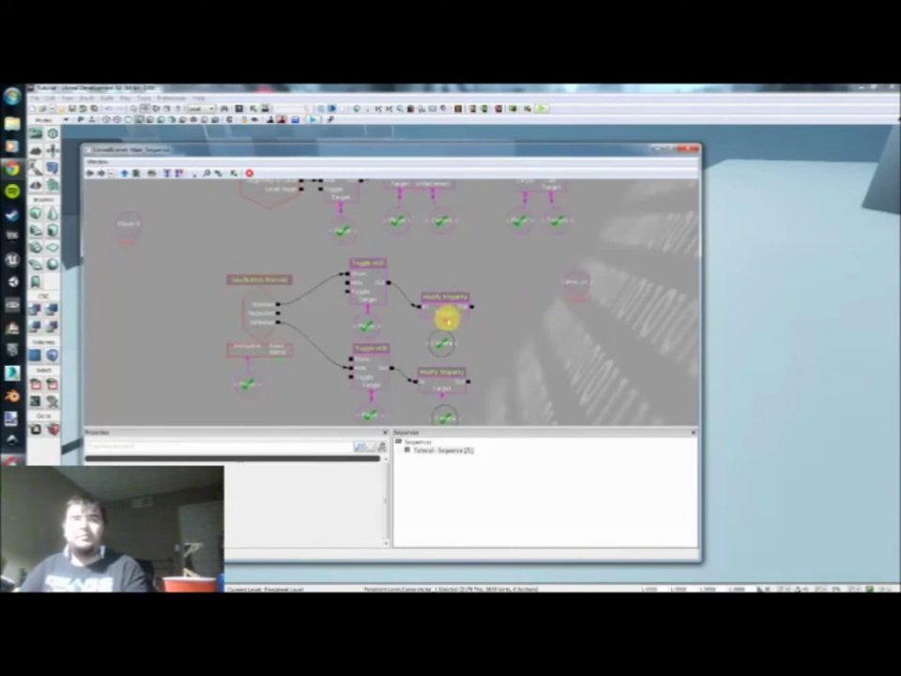
left_click_drag(468, 343, 555, 383)
Move the original camera actor variable across the graph to sit directly beneath the original Player variable
left_click(623, 324)
left_click_drag(624, 323, 179, 307, "ctrl")
left_click_drag(236, 280, 303, 294)
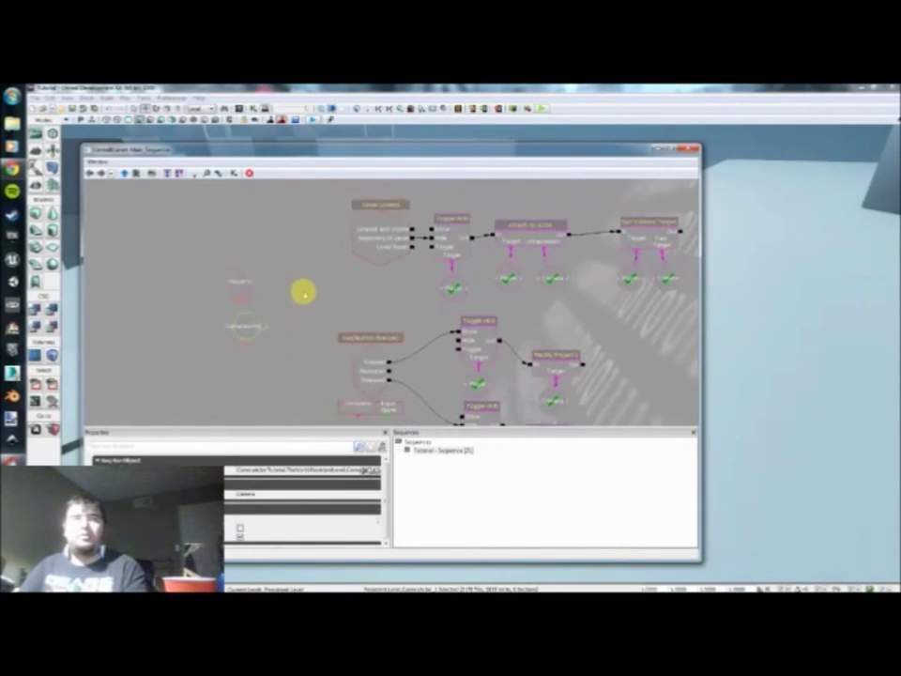
scroll(300, 294, "down", 2)
left_click_drag(212, 257, 214, 288, "ctrl+alt")
left_click(244, 292)
left_click(216, 287)
left_click_drag(307, 314, 281, 272)
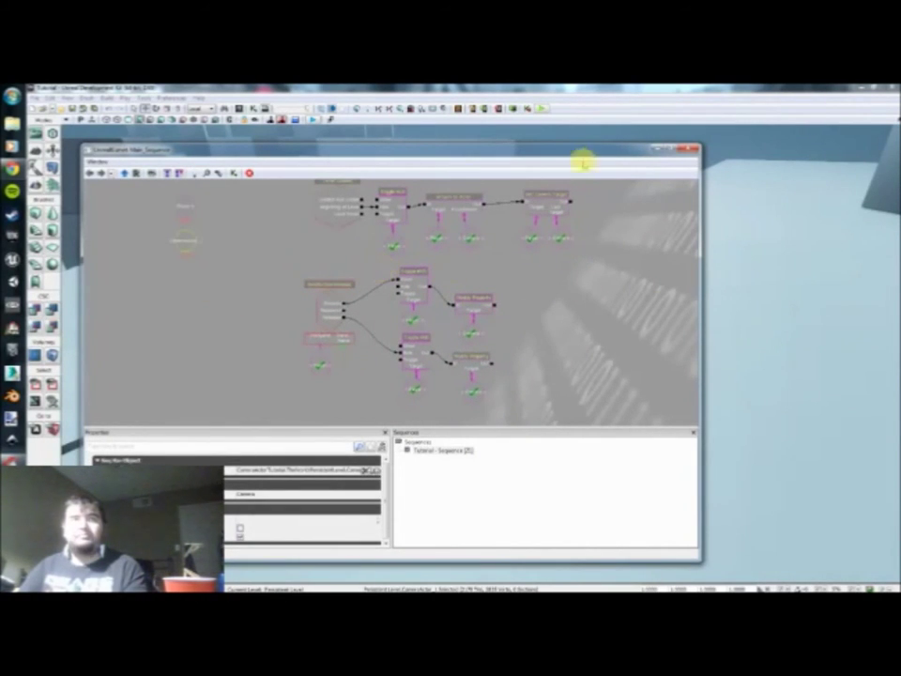
Play the level in the preview window, run the character around to test the third-person camera, and end the preview
left_click(539, 109)
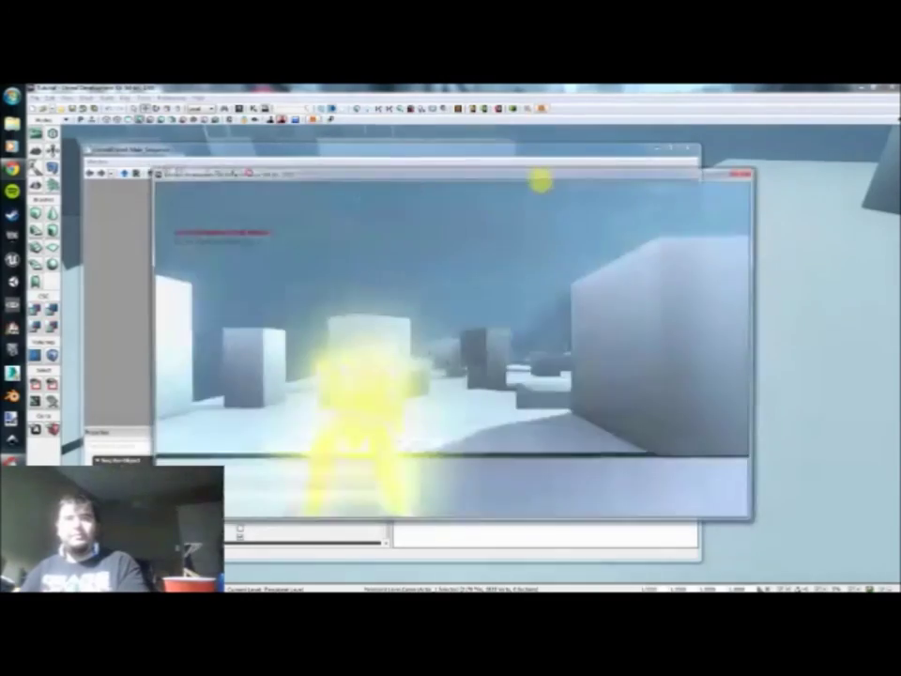
key("w")
key("w")
key("w")
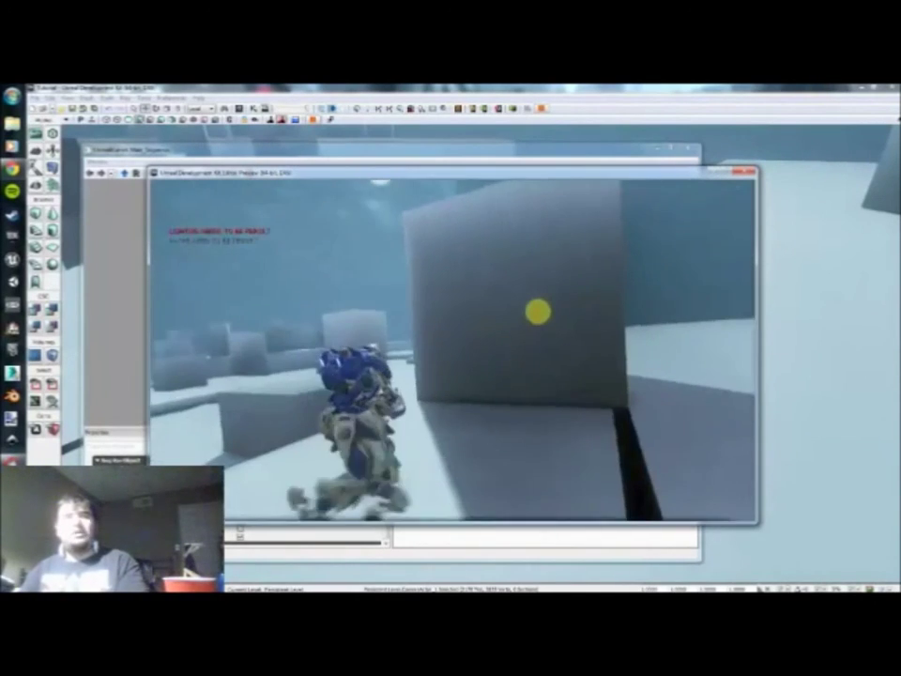
key("Escape")
Review the tidied Kismet graph, examining both event chains, their named variables and the original Player and camera variables
scroll(480, 330, "up", 3)
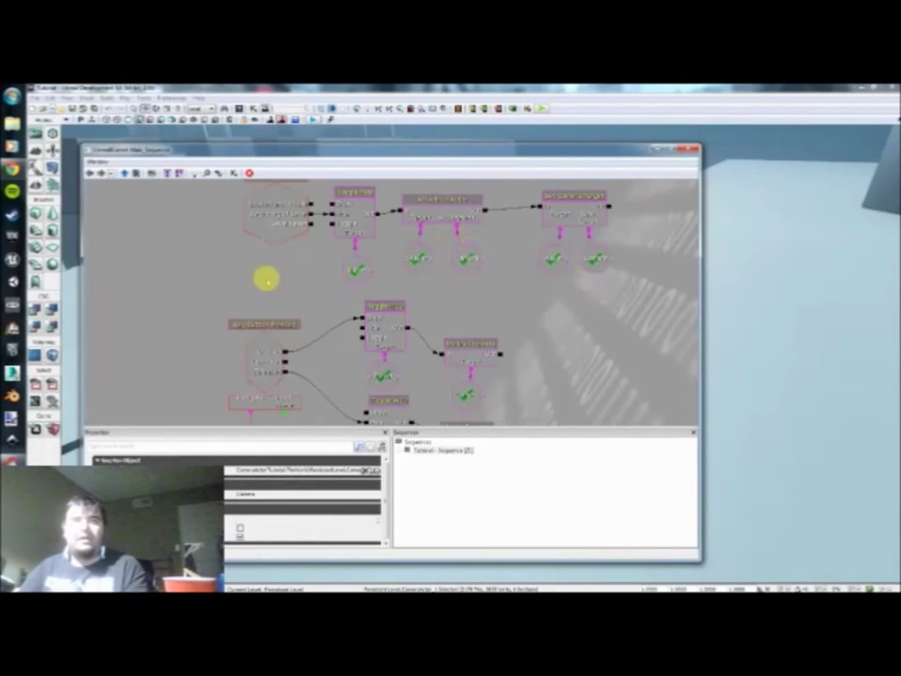
left_click_drag(267, 279, 289, 269)
left_click_drag(199, 291, 186, 254)
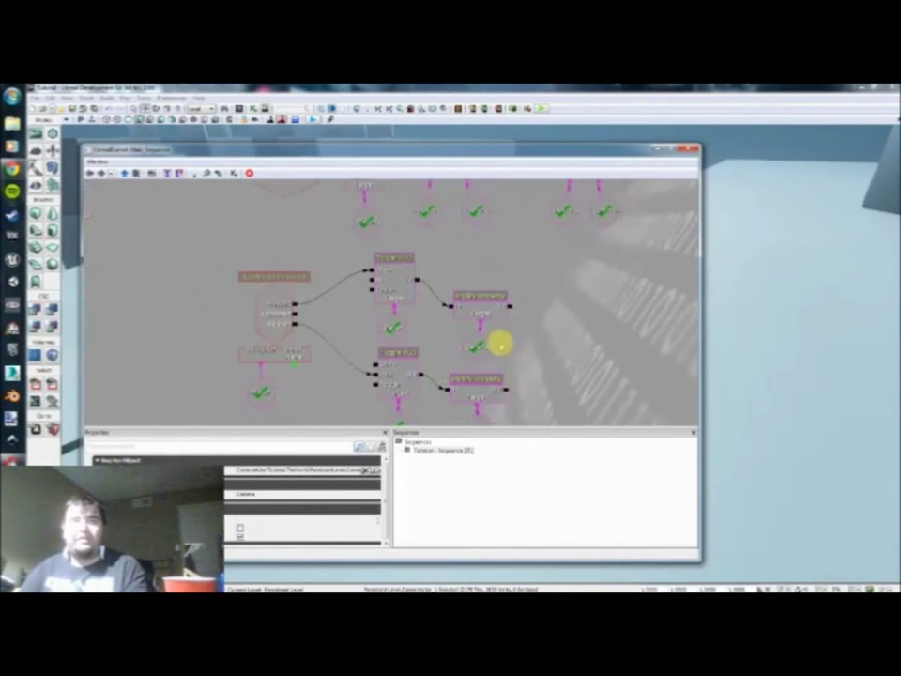
left_click_drag(361, 349, 454, 365)
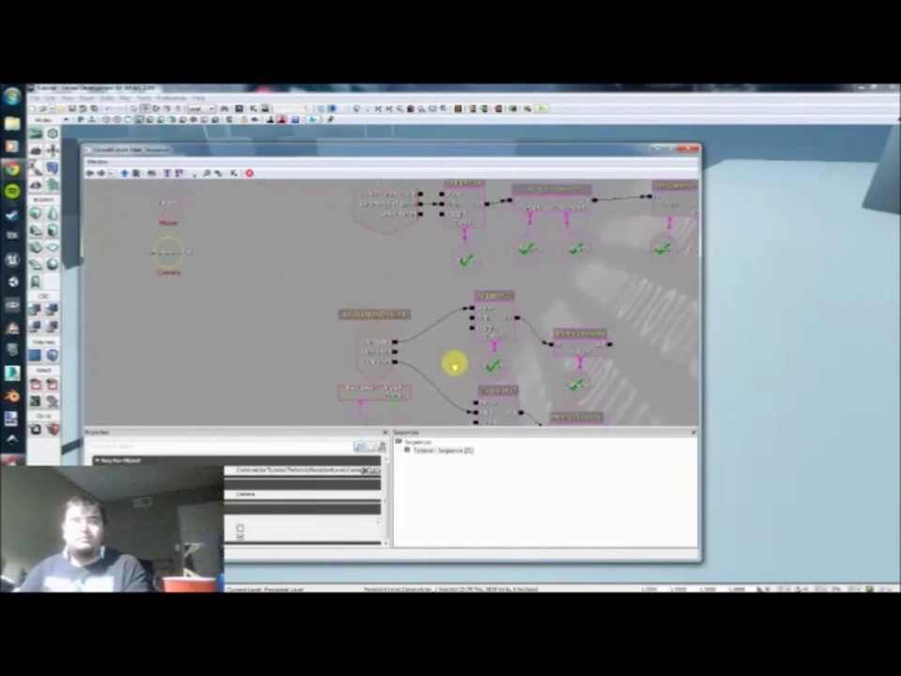
left_click_drag(360, 279, 249, 279)
scroll(464, 296, "up", 1)
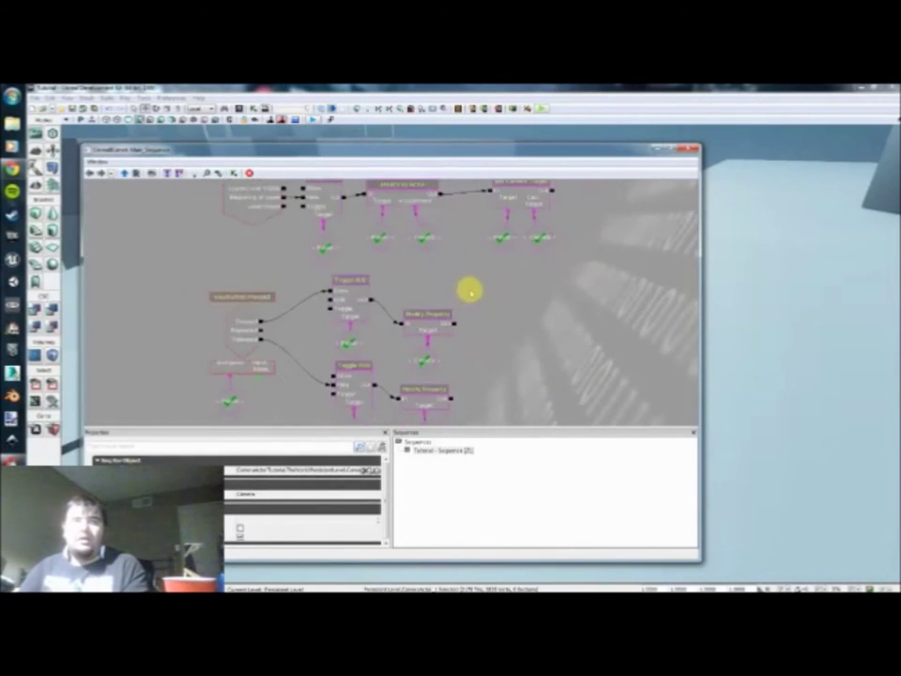
mouse_move(504, 306)
left_mouse_down()
mouse_move(503, 289)
mouse_move(500, 298)
left_mouse_up()
scroll(500, 298, "up", 1)
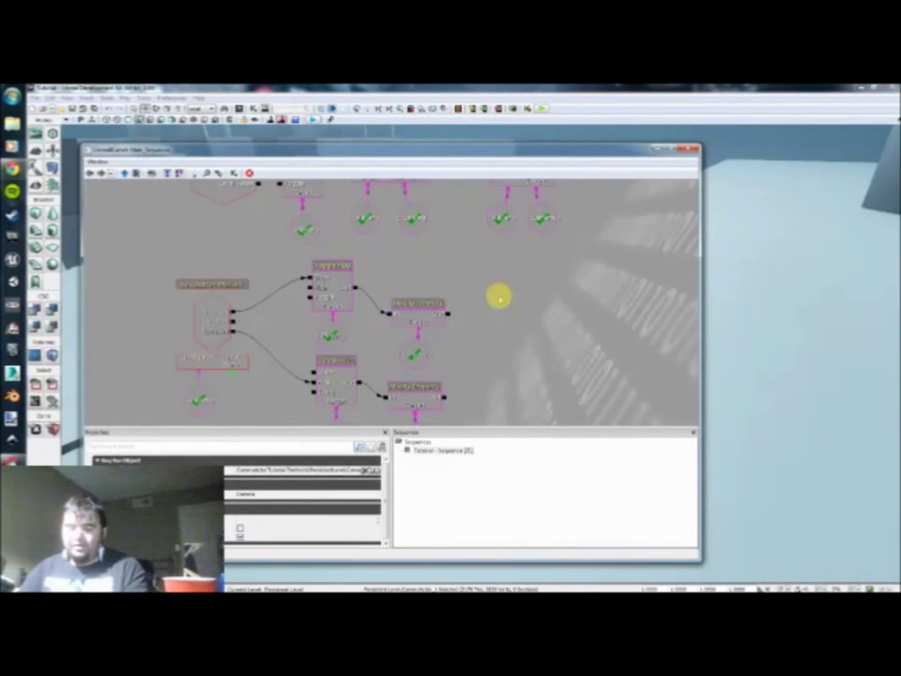
Close Kismet, play the level to test the aim zoom and HUD toggle while moving, and end the preview
left_click(691, 148)
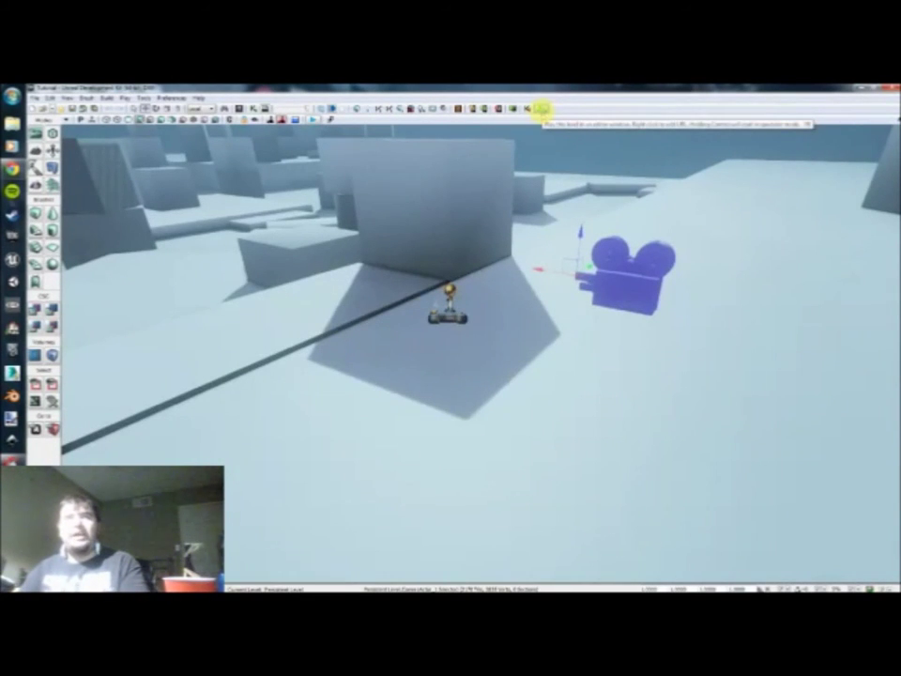
left_click(542, 109)
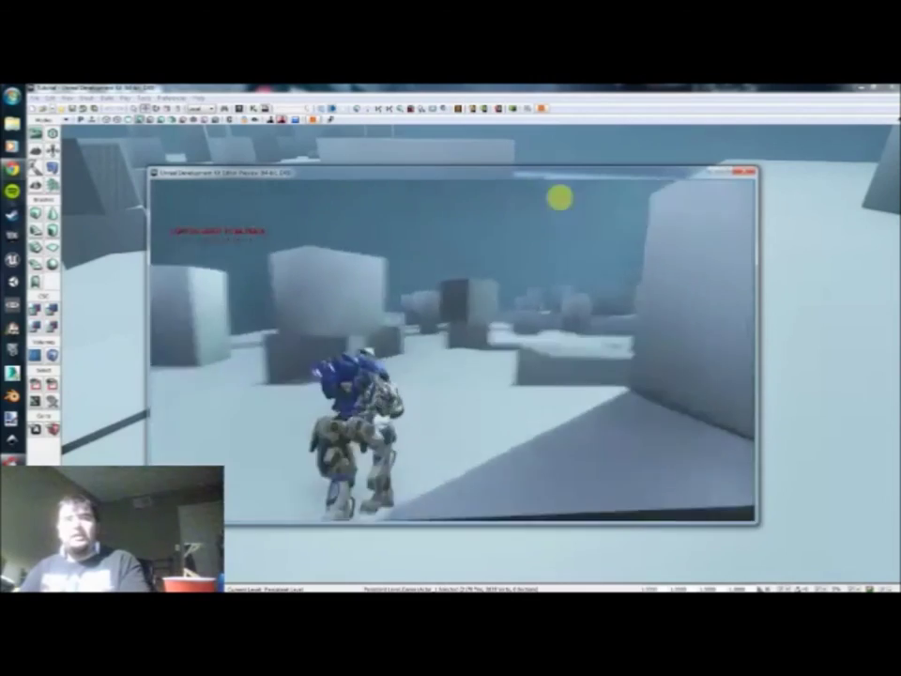
key("w")
key("w")
key("w")
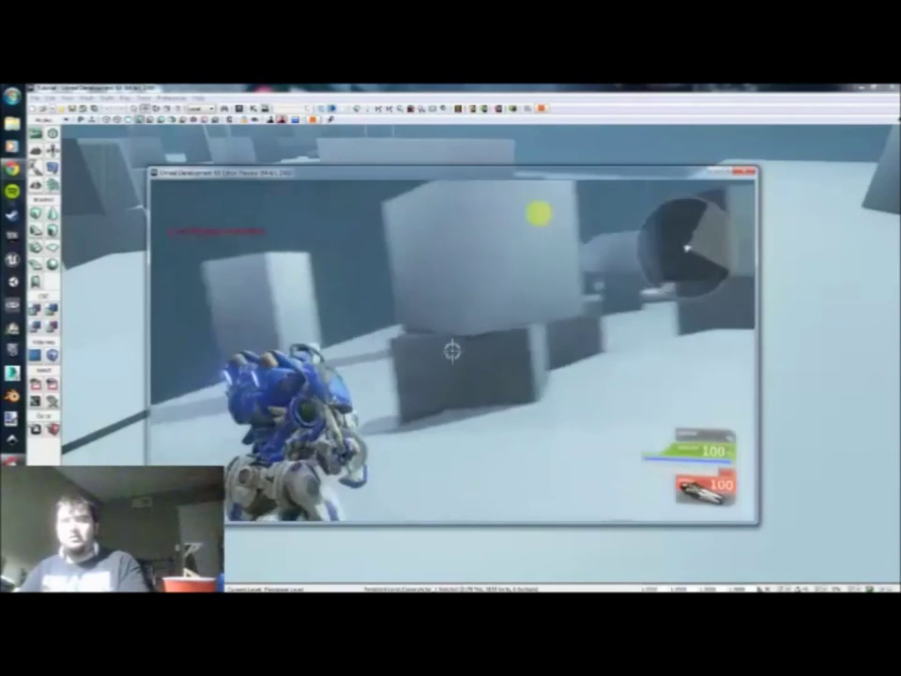
key("w")
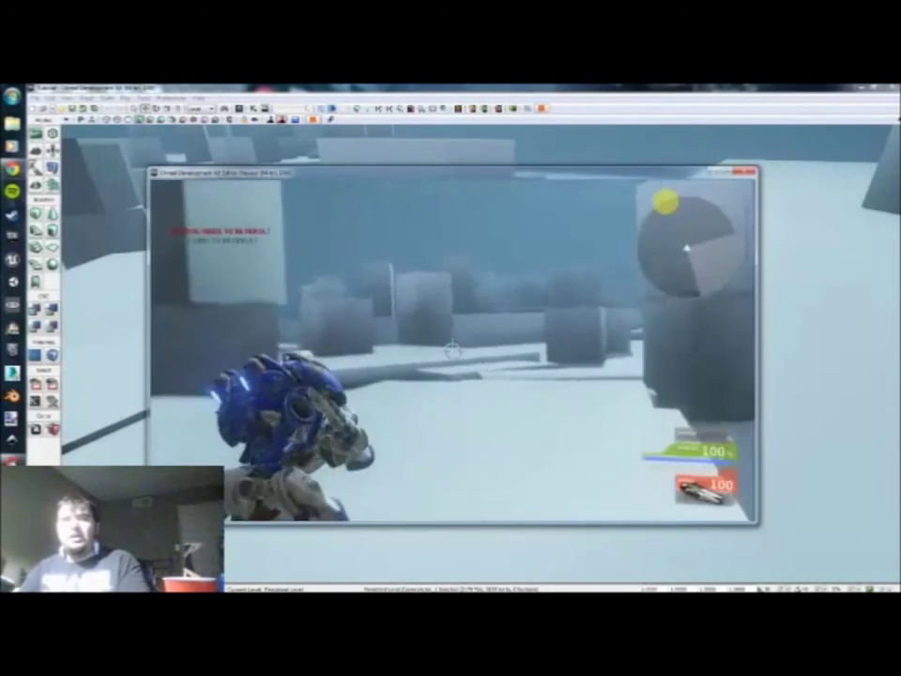
key("w")
key("Escape")
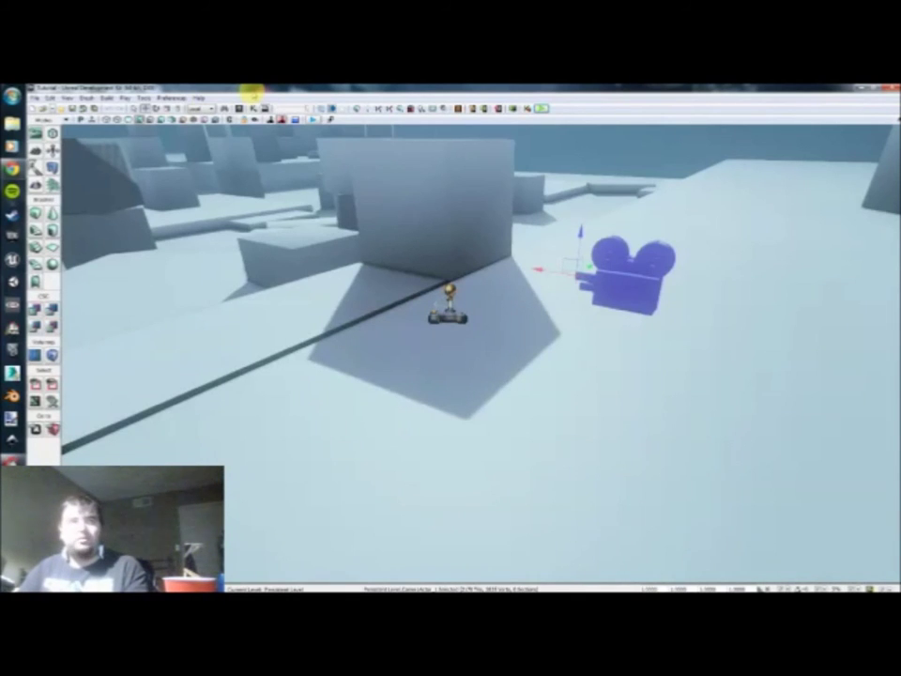
Reopen Kismet and move both Modify Property actions with their Camera variables farther from the Toggle HUD actions
left_click(253, 108)
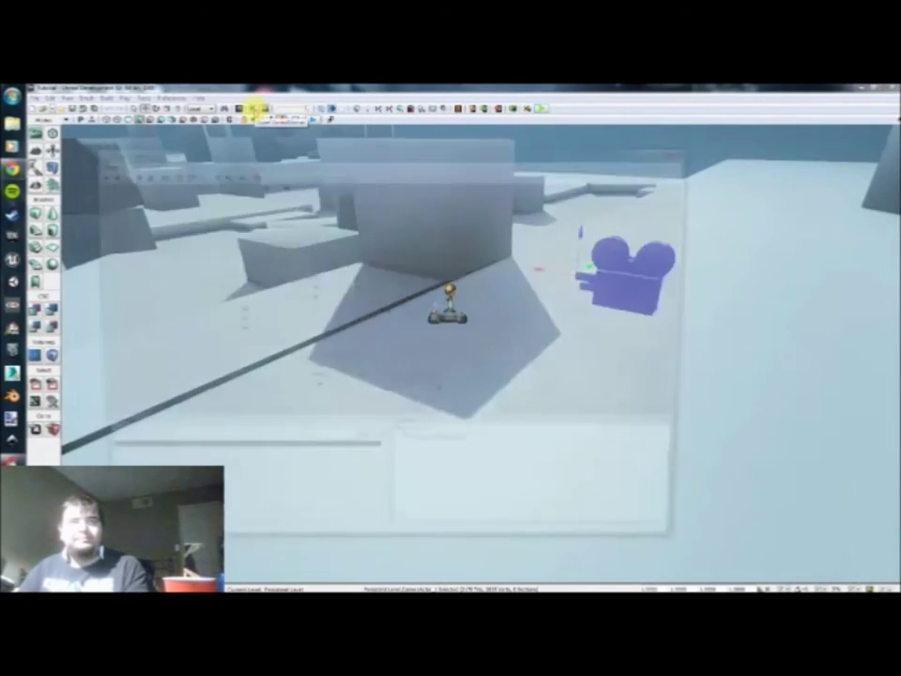
scroll(521, 340, "down", 2)
left_click_drag(518, 343, 447, 315)
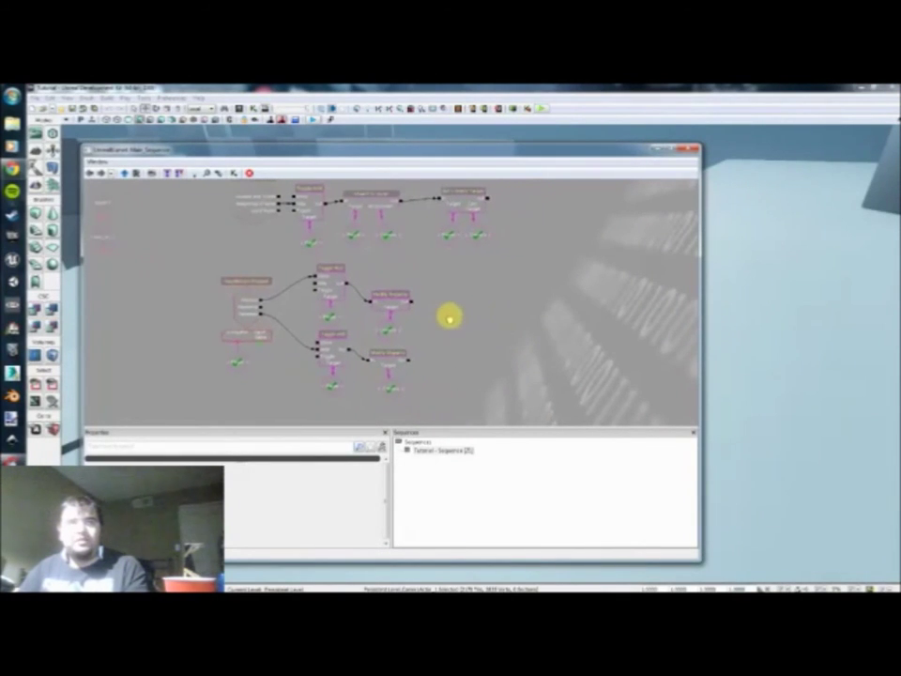
left_click_drag(445, 392, 454, 298, "ctrl+alt")
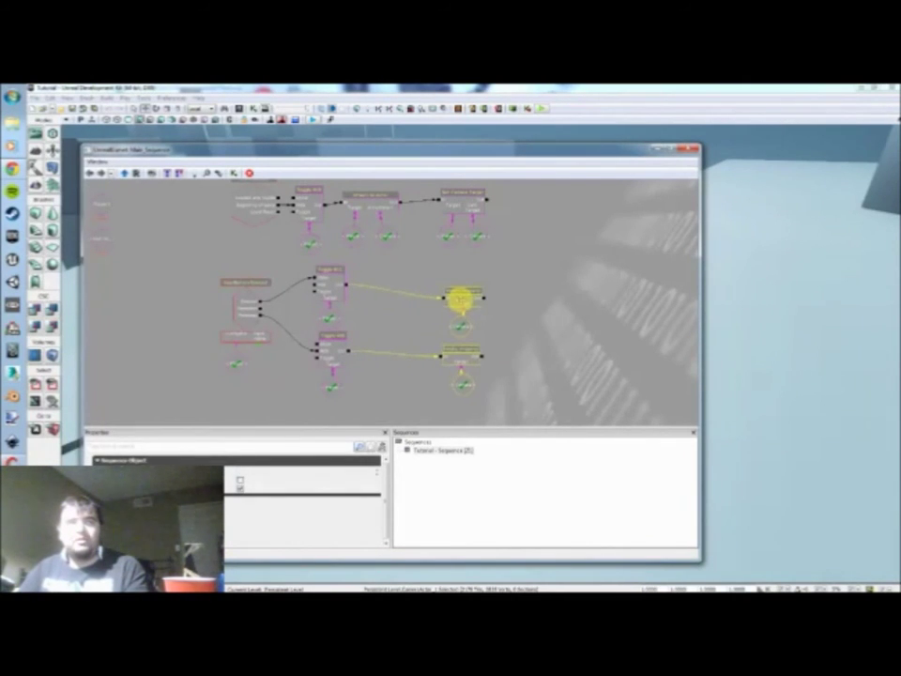
left_click(390, 324)
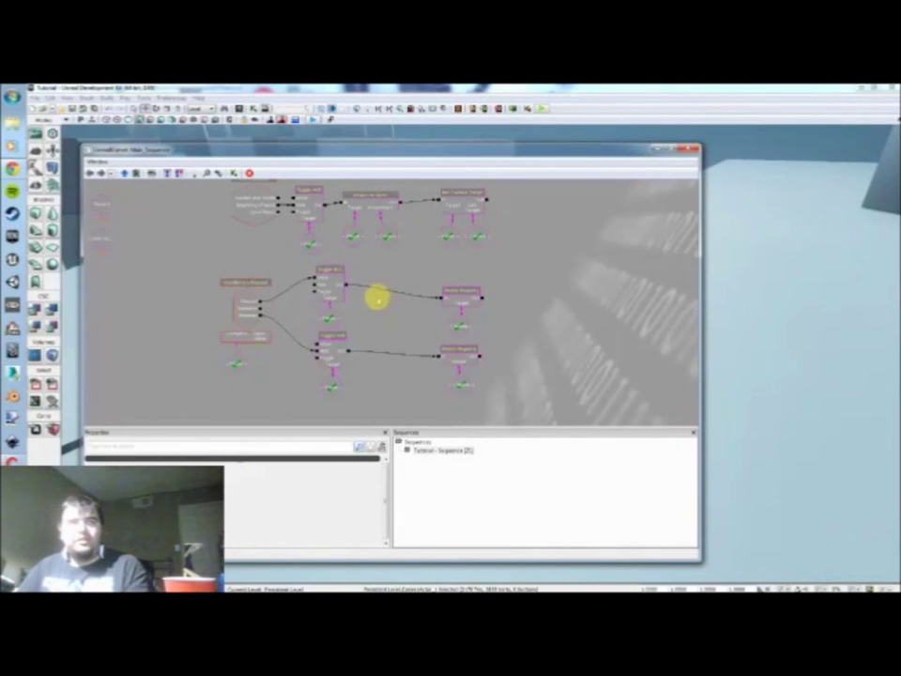
Add two new Modify Property actions, one between each lower Toggle HUD and its existing Modify Property action
right_click(376, 298)
mouse_move(392, 291)
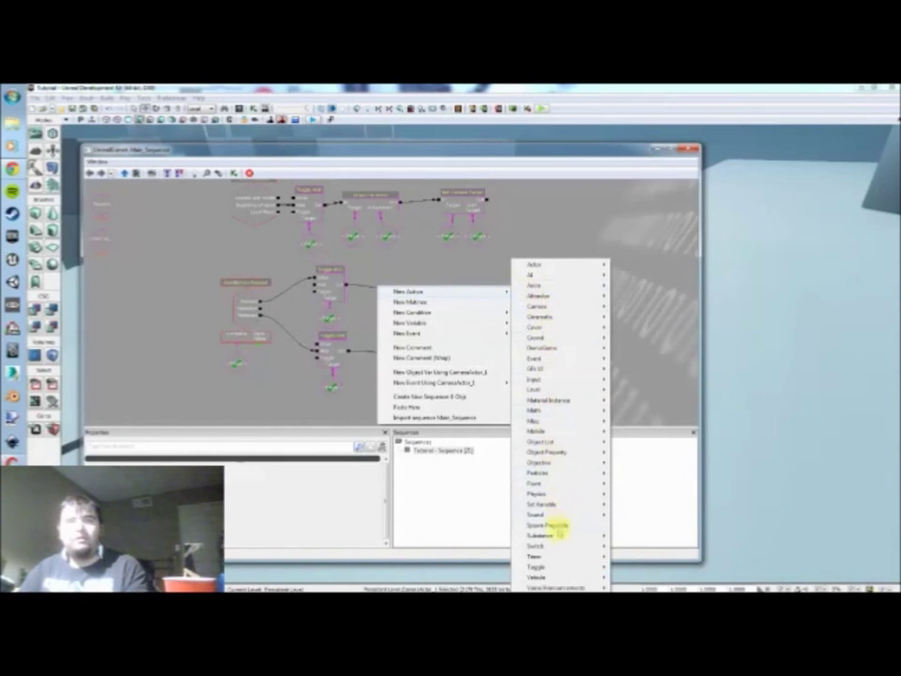
mouse_move(544, 454)
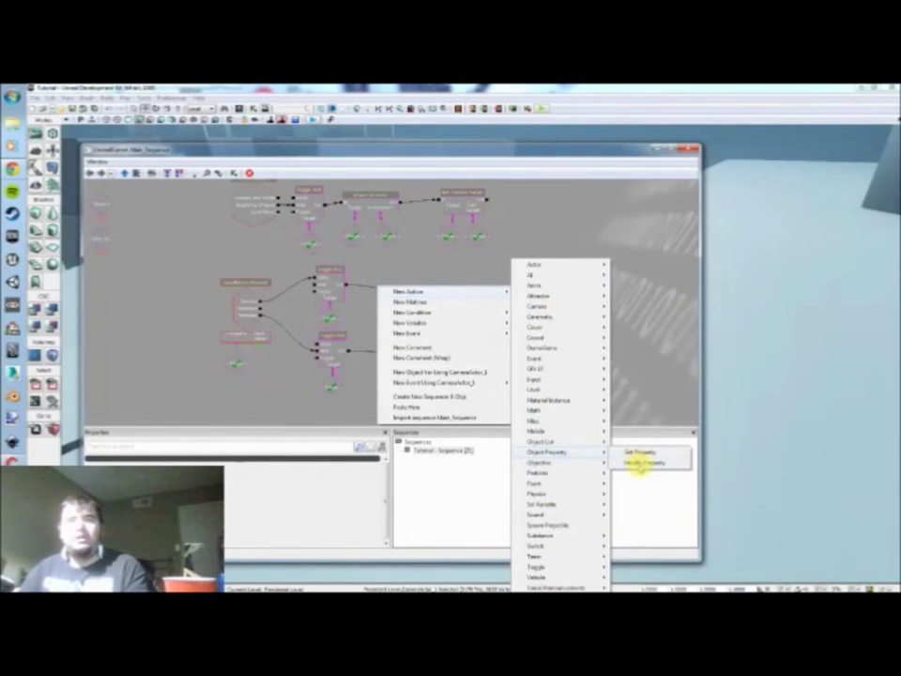
left_click(641, 463)
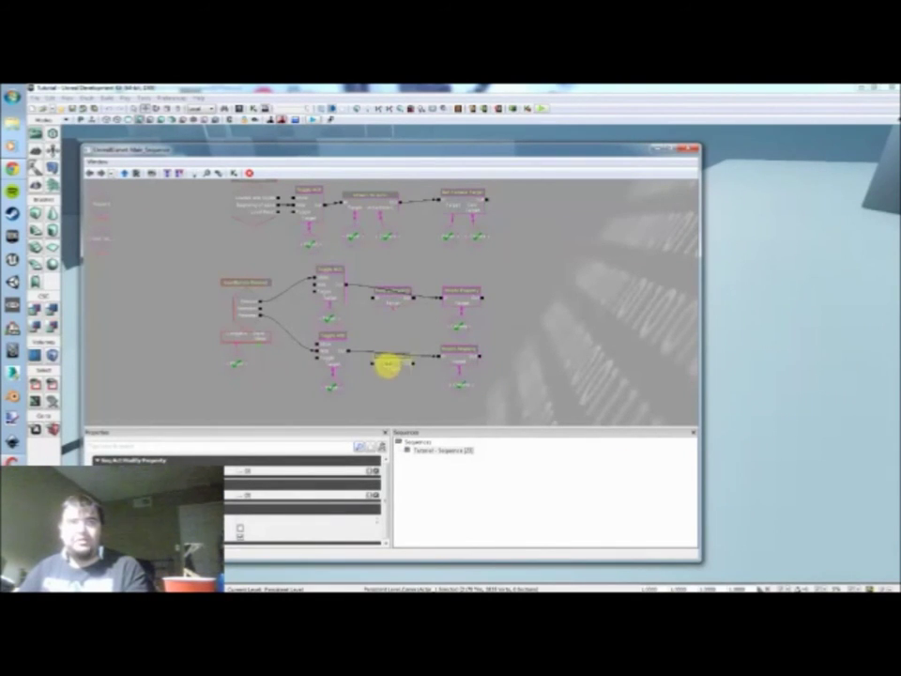
left_click_drag(387, 365, 385, 364, "ctrl")
left_click(392, 301)
left_click_drag(391, 296, 428, 322, "ctrl")
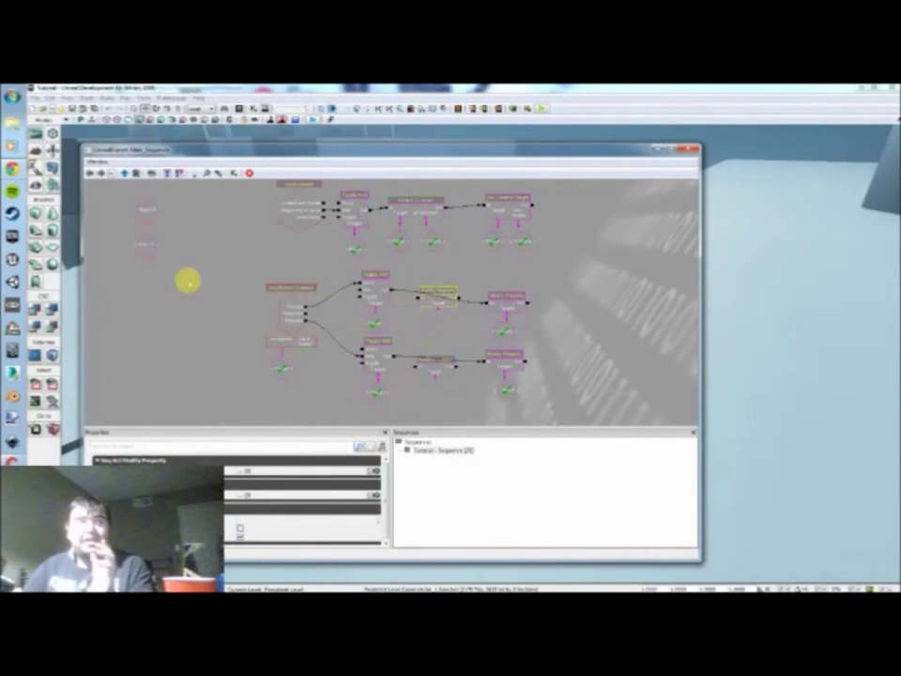
Switch to Windows Explorer and open the UDK-2014-05 Development\Src folder inside the UDK folder on the C: drive
left_click(12, 95)
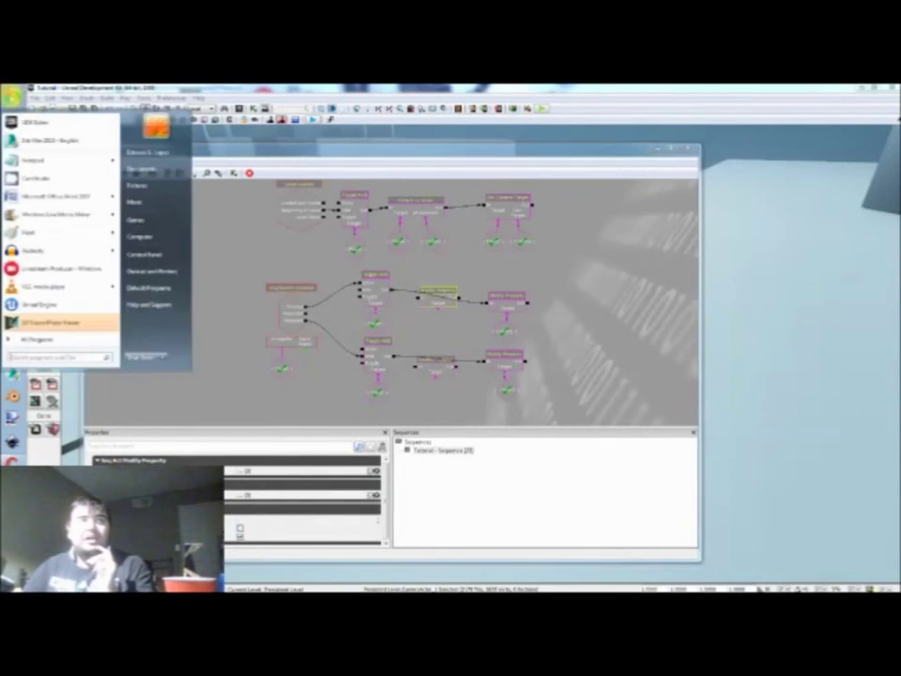
left_click(144, 235)
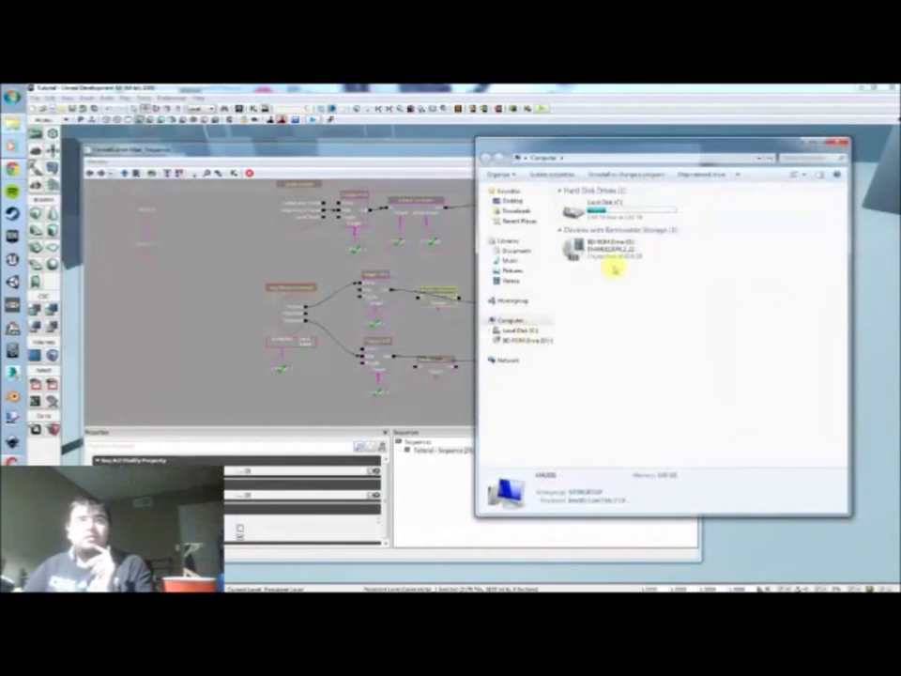
double_click(638, 208)
double_click(588, 341)
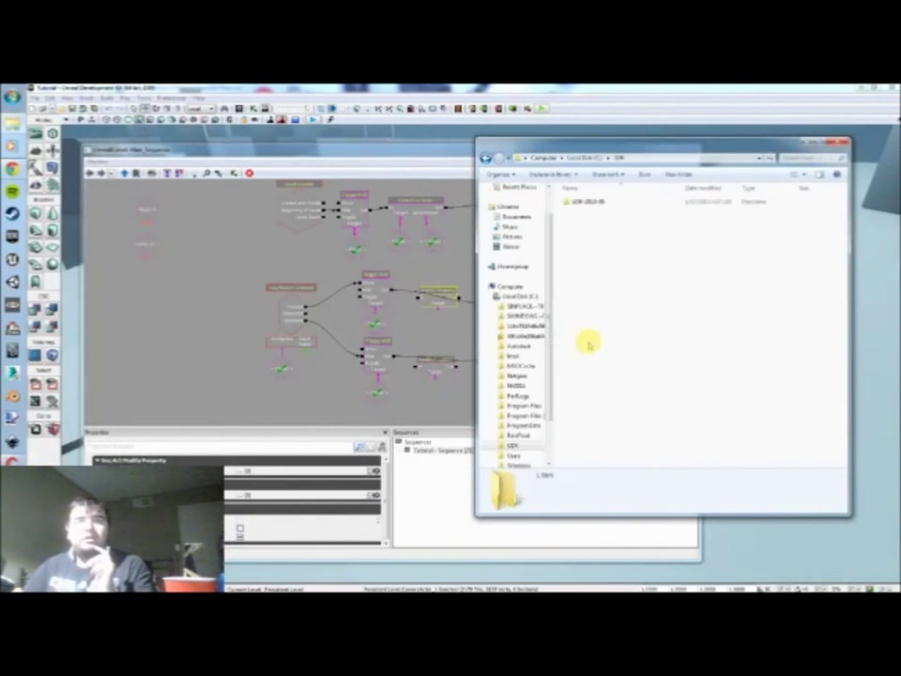
double_click(599, 201)
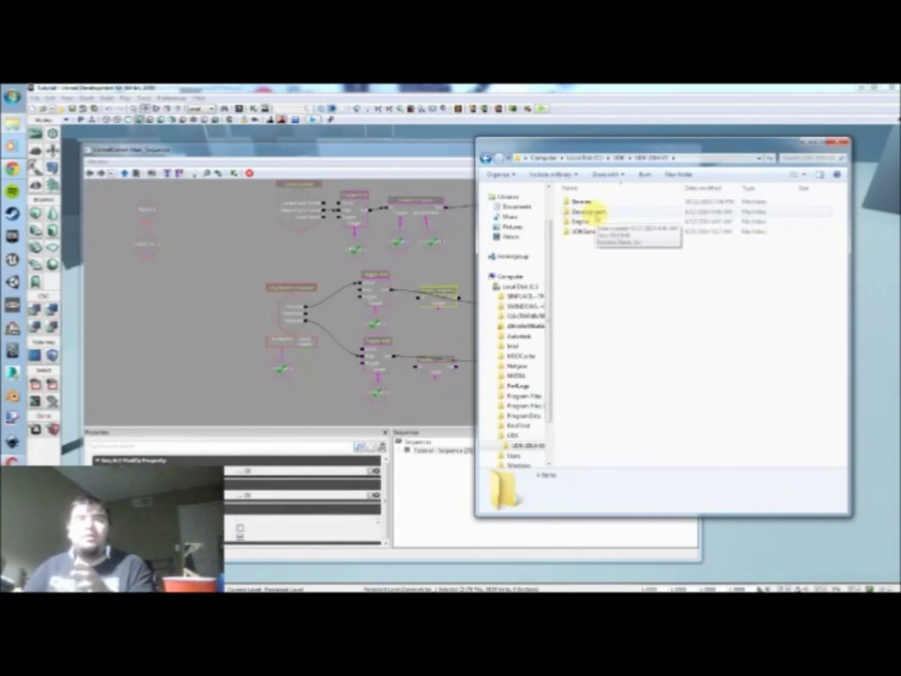
double_click(590, 212)
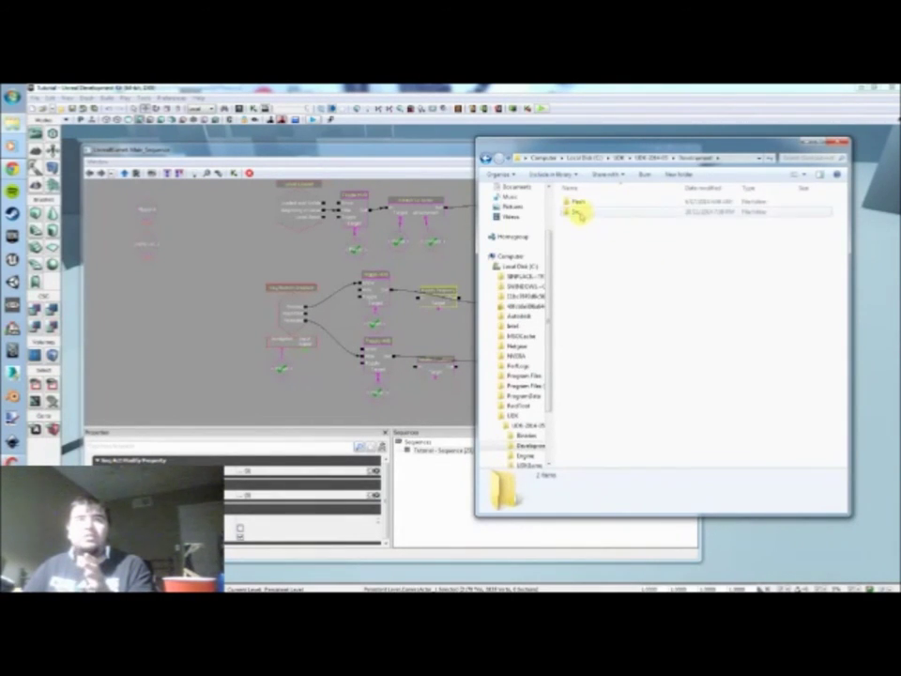
double_click(578, 212)
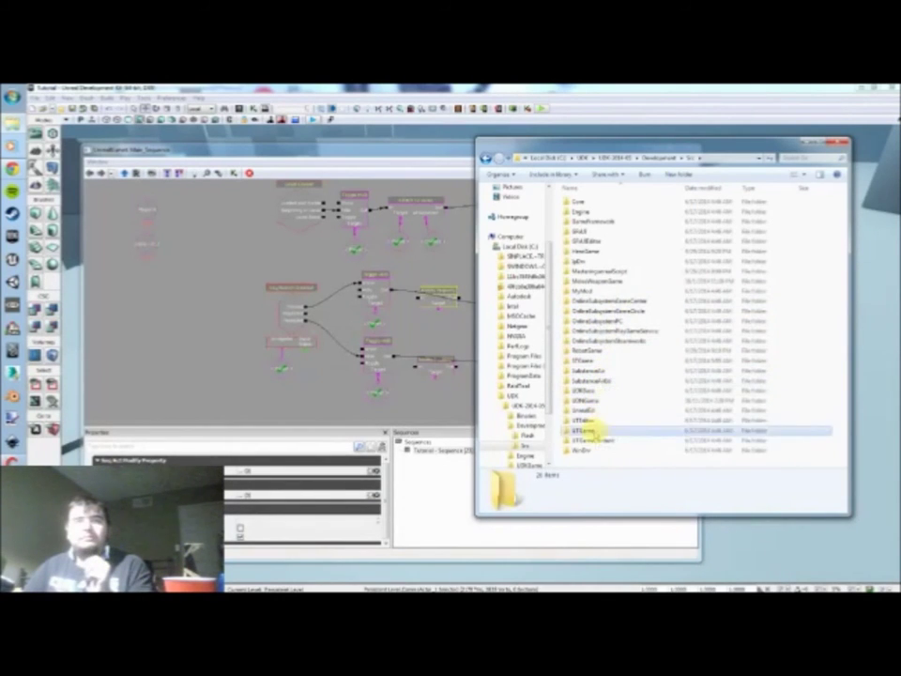
Open the UTGame\Classes folder, locate and select UTPawn.uc, and switch to the ConTEXT editor showing that script
double_click(588, 430)
double_click(581, 201)
scroll(647, 300, "down", 5)
scroll(633, 302, "down", 10)
scroll(638, 306, "down", 10)
scroll(636, 308, "down", 10)
scroll(635, 311, "down", 10)
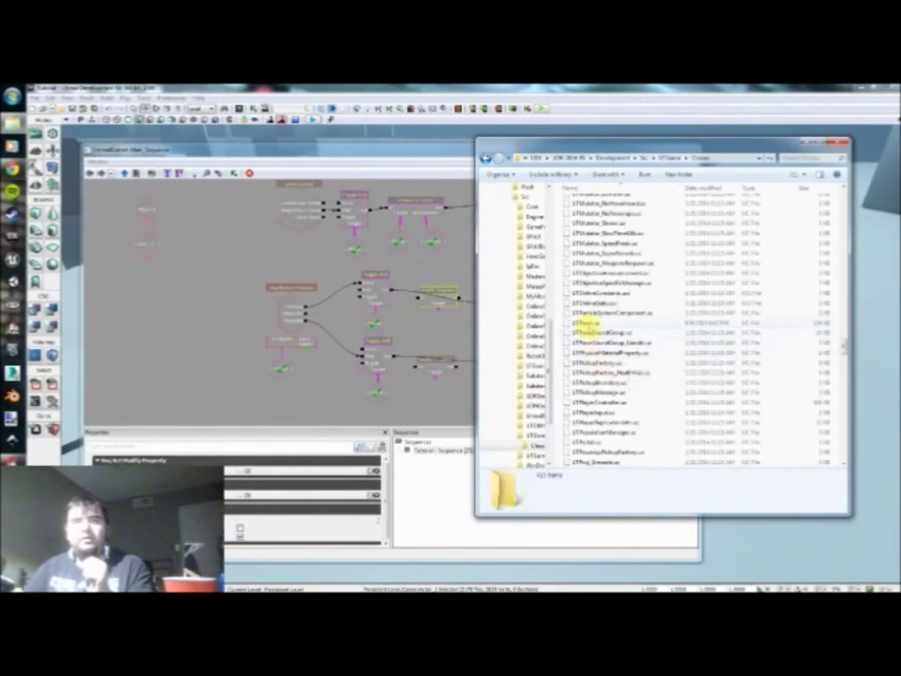
left_click(577, 323)
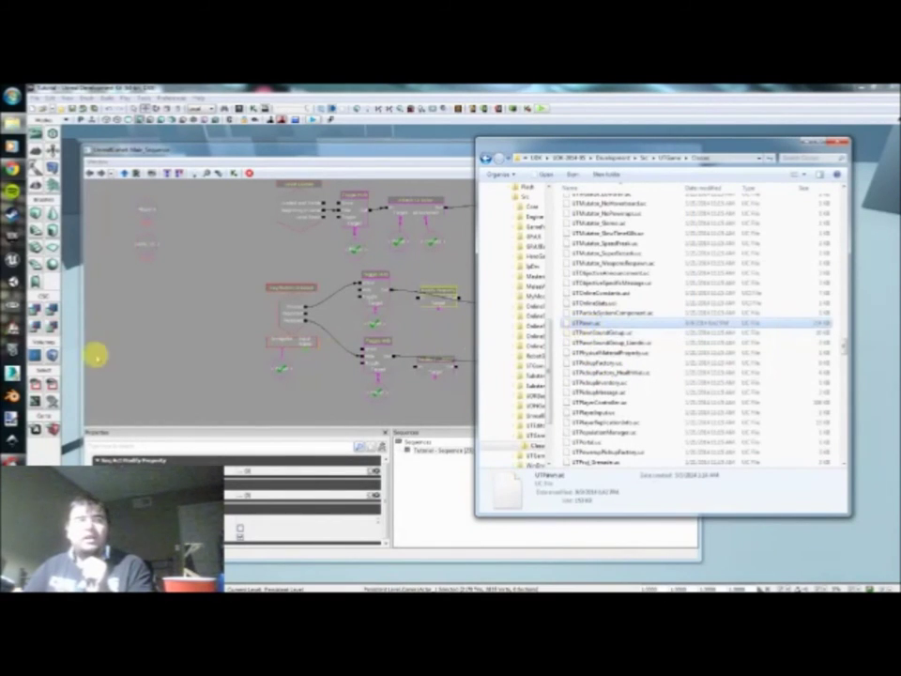
left_click(11, 458)
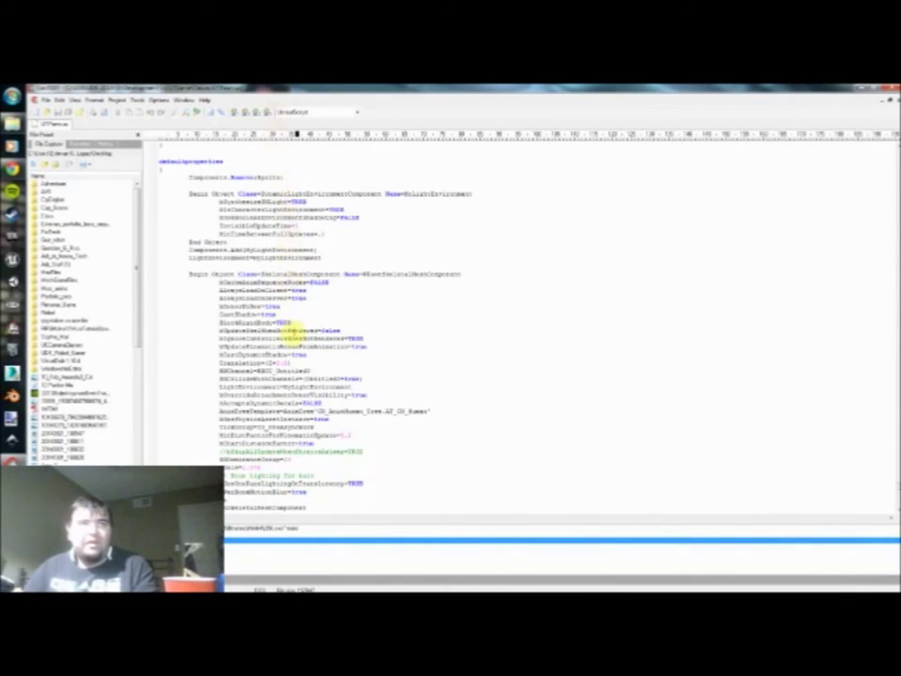
Examine the beginning of the defaultproperties section in UTPawn.uc, including the light environment and skeletal mesh component settings
scroll(322, 332, "up", 1)
scroll(312, 316, "up", 2)
scroll(313, 315, "down", 2)
scroll(312, 316, "down", 2)
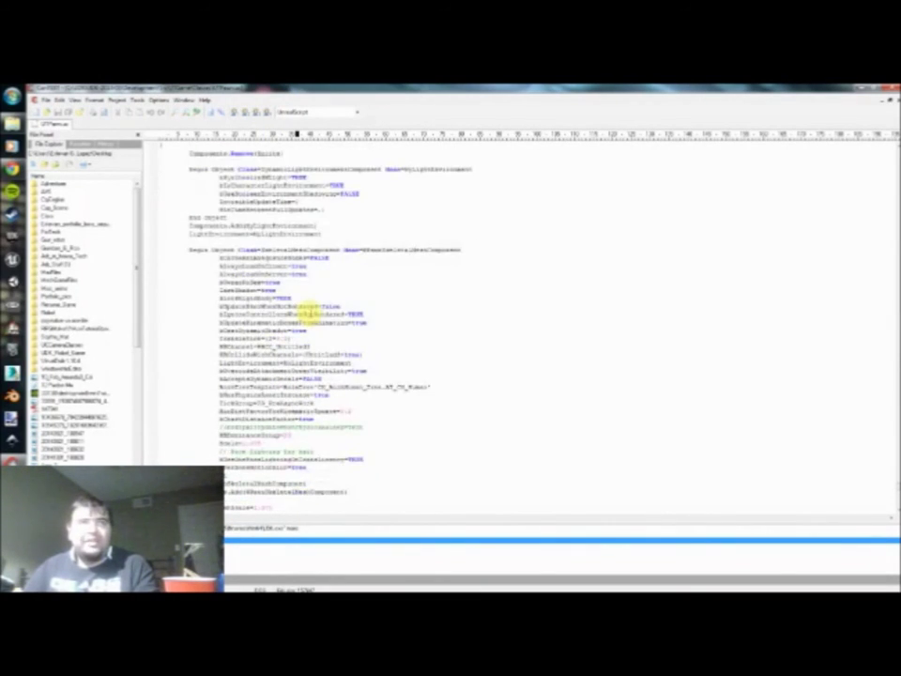
scroll(311, 310, "up", 1)
scroll(332, 283, "down", 1)
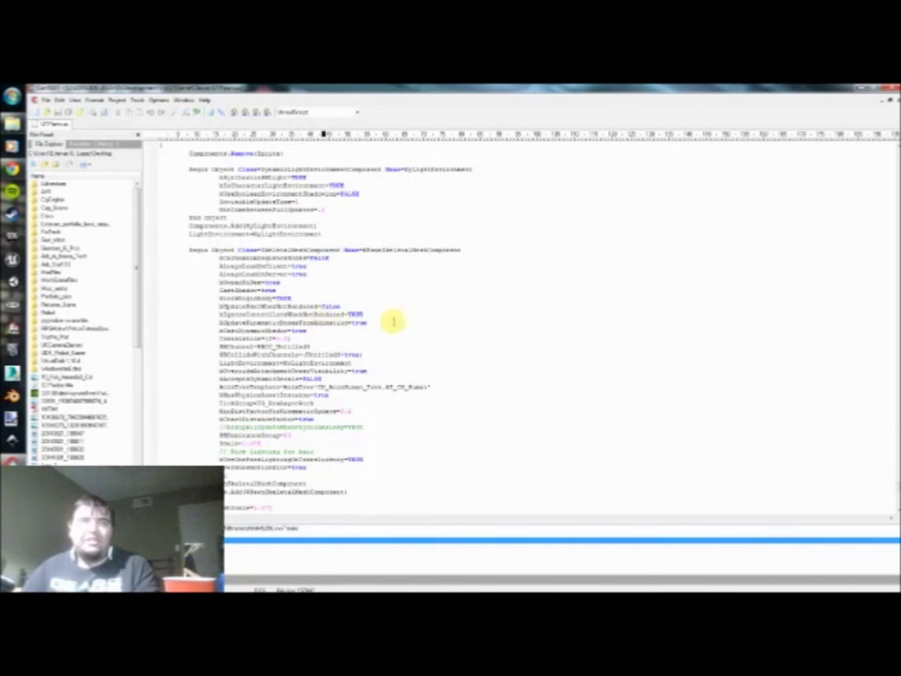
scroll(392, 319, "up", 2)
scroll(324, 303, "down", 2)
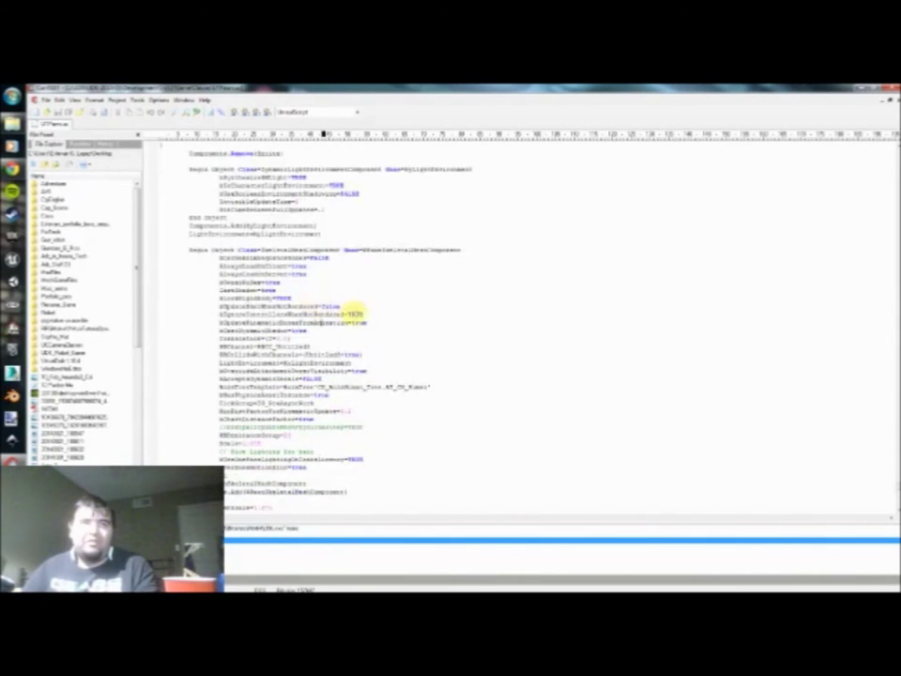
scroll(353, 316, "down", 1)
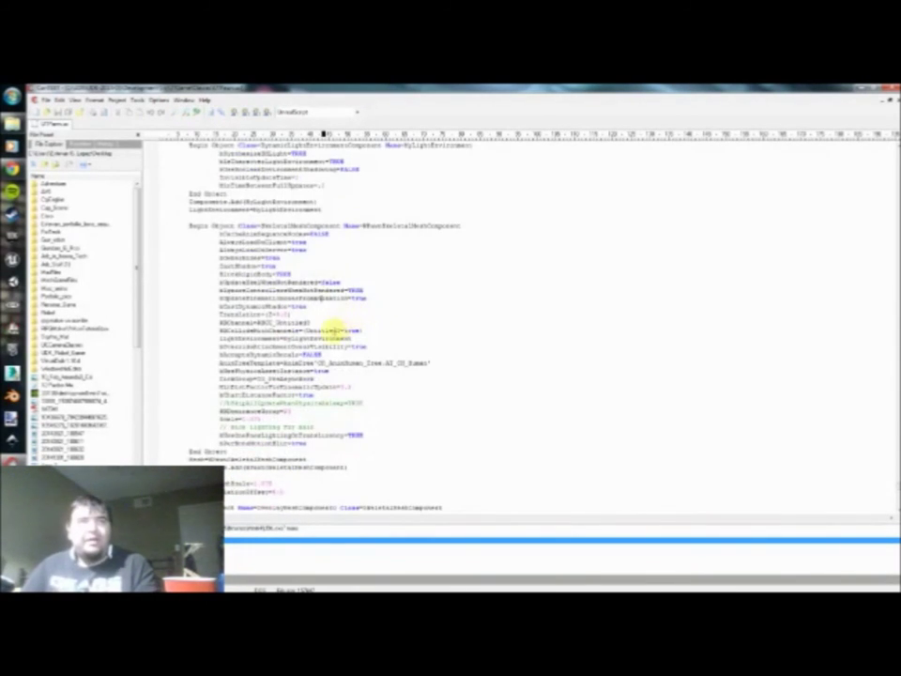
scroll(335, 328, "up", 3)
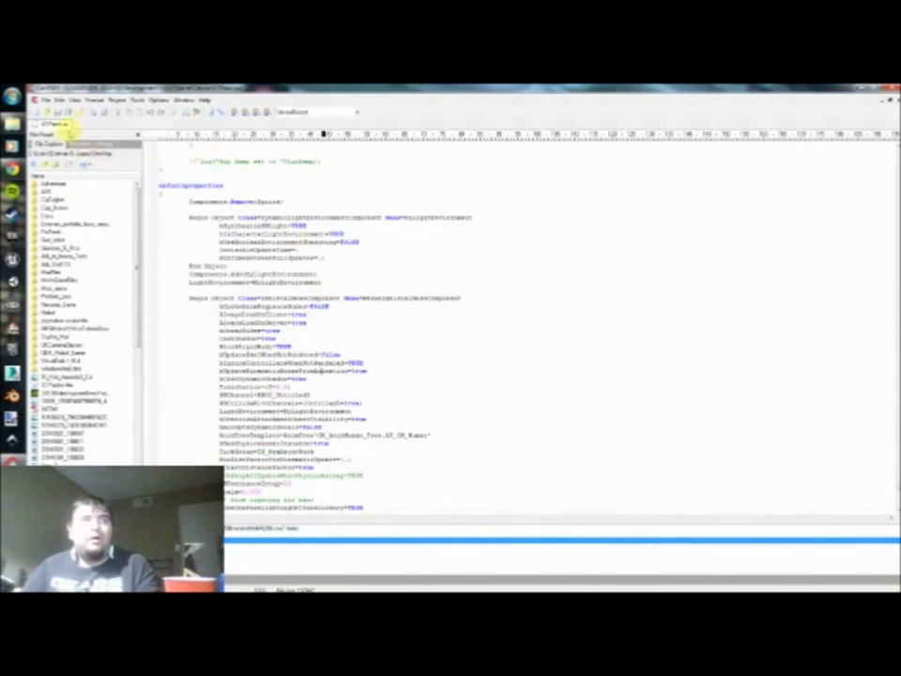
scroll(281, 332, "down", 5)
scroll(281, 319, "down", 3)
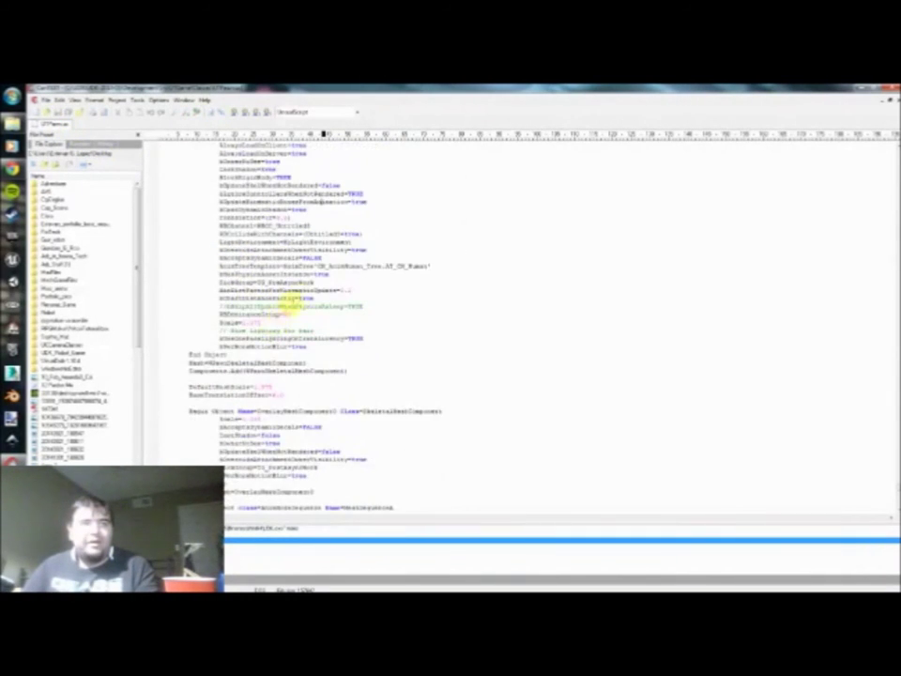
mouse_move(894, 486)
left_mouse_down()
mouse_move(896, 170)
mouse_move(895, 486)
left_mouse_up()
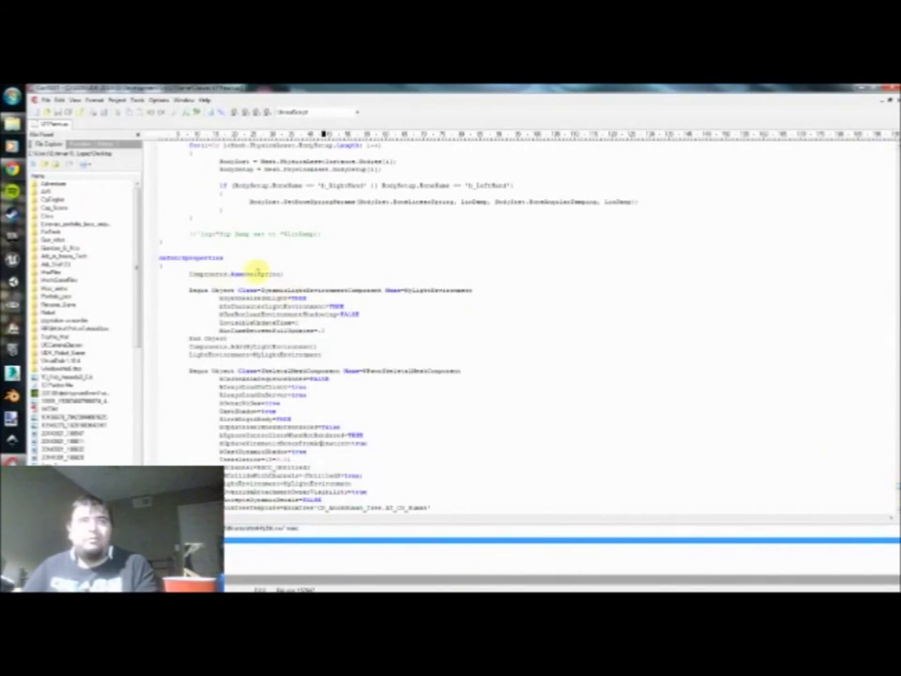
Find GroundSpeed among the pawn's movement defaults, copy the property name, and return to Kismet, closing the Explorer window
scroll(250, 299, "down", 3)
scroll(266, 317, "down", 2)
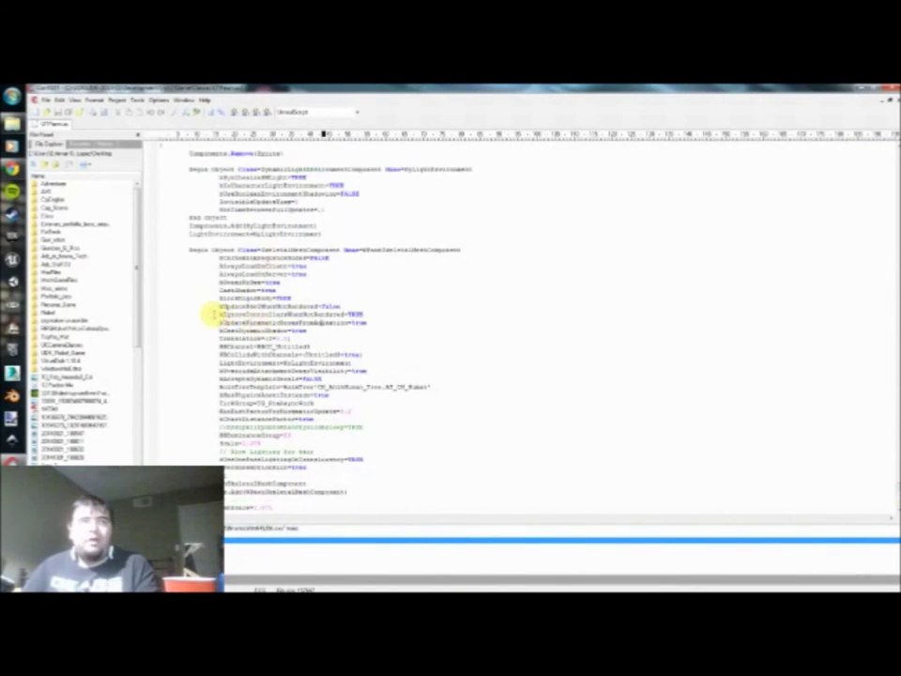
scroll(261, 306, "down", 1)
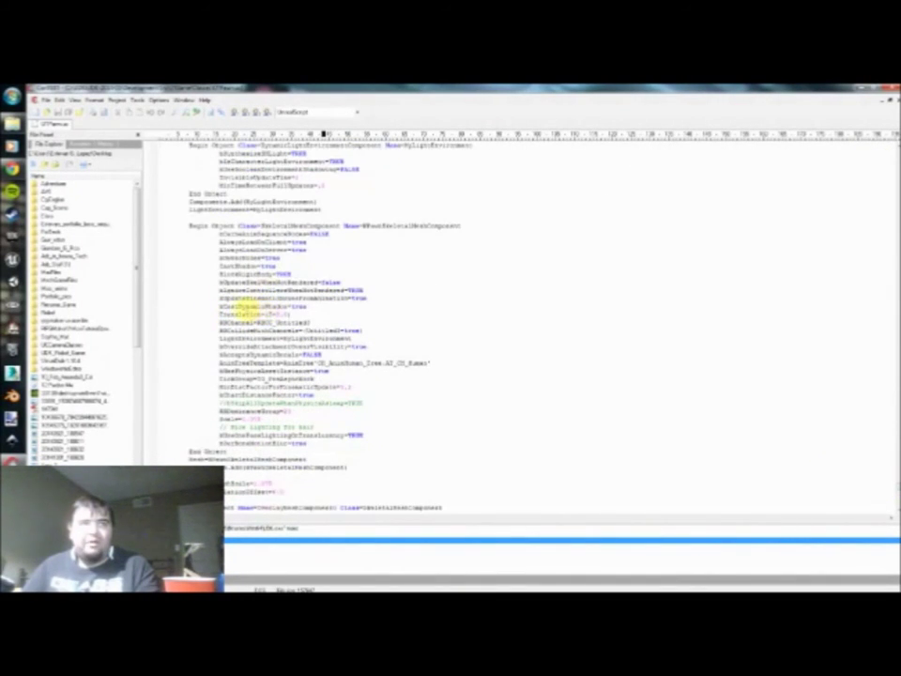
scroll(249, 315, "down", 7)
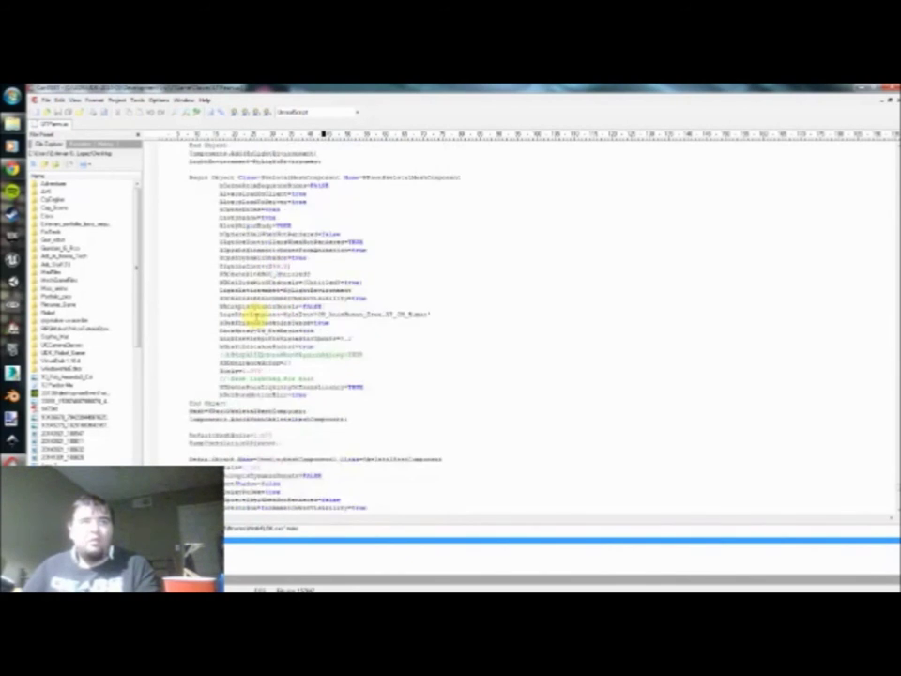
scroll(253, 319, "down", 10)
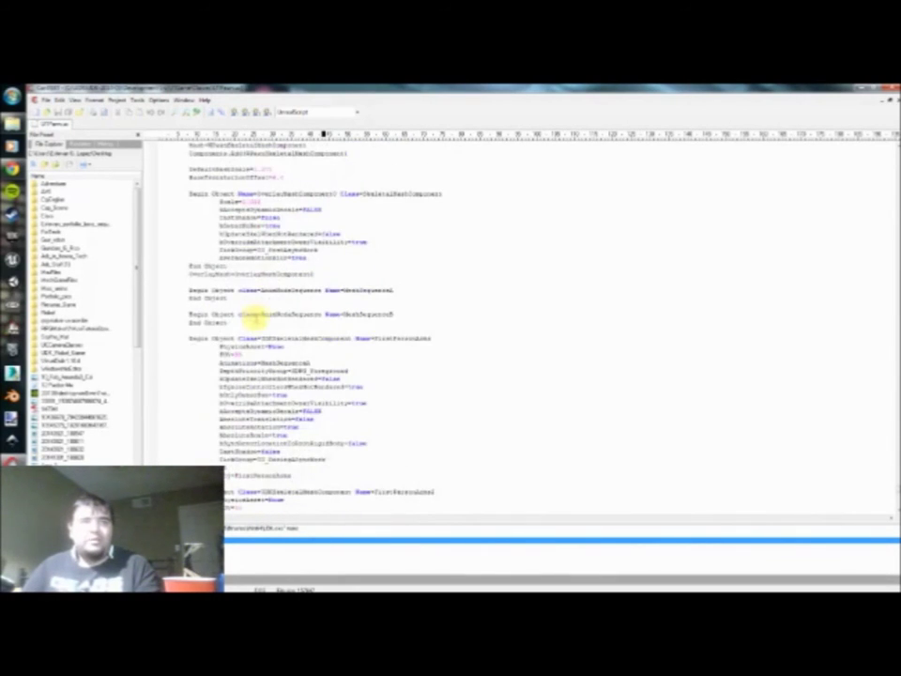
scroll(317, 327, "down", 10)
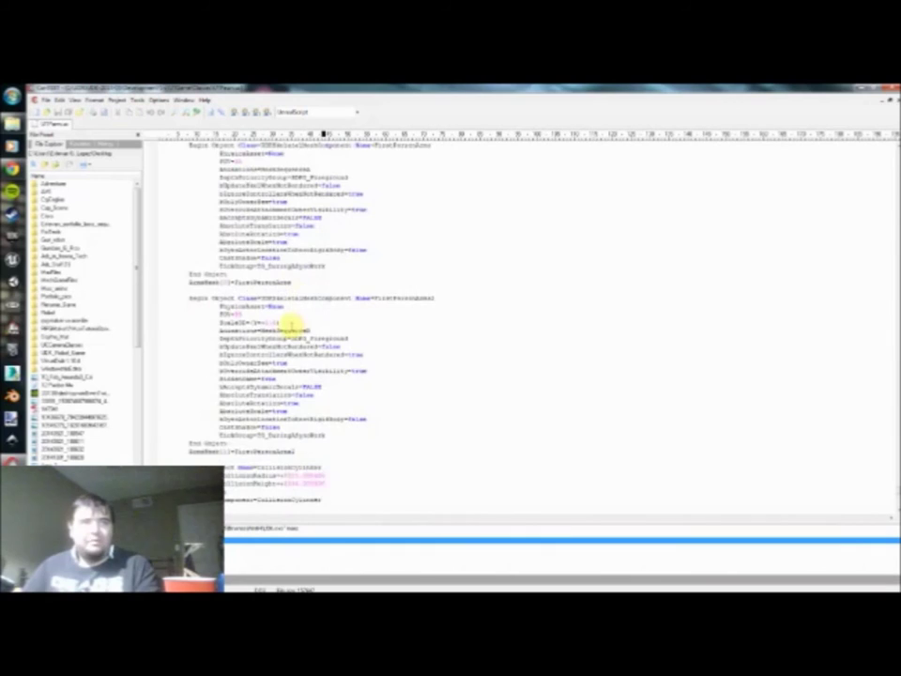
scroll(291, 324, "down", 4)
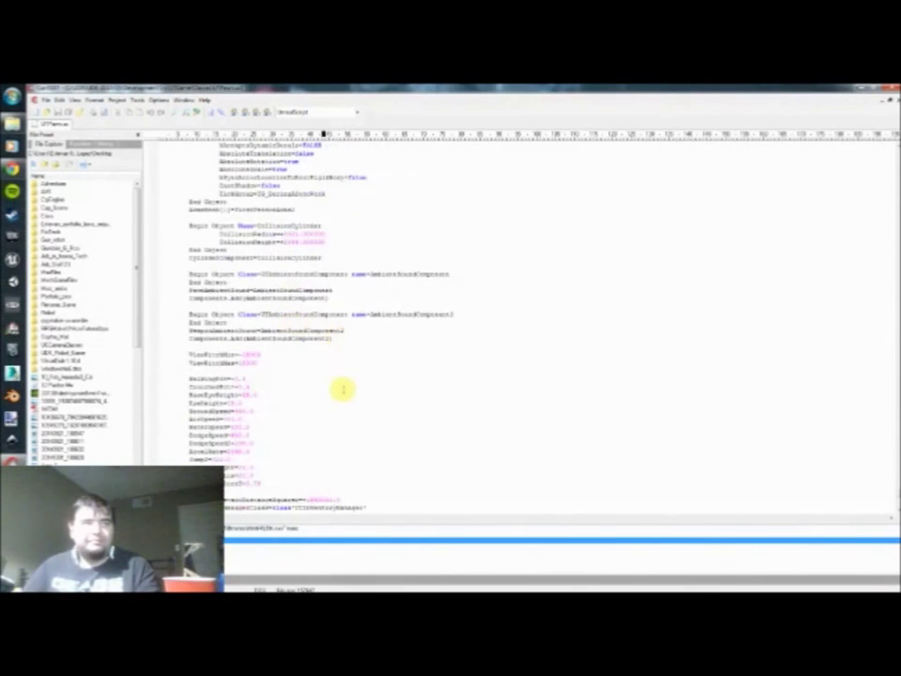
scroll(199, 413, "down", 2)
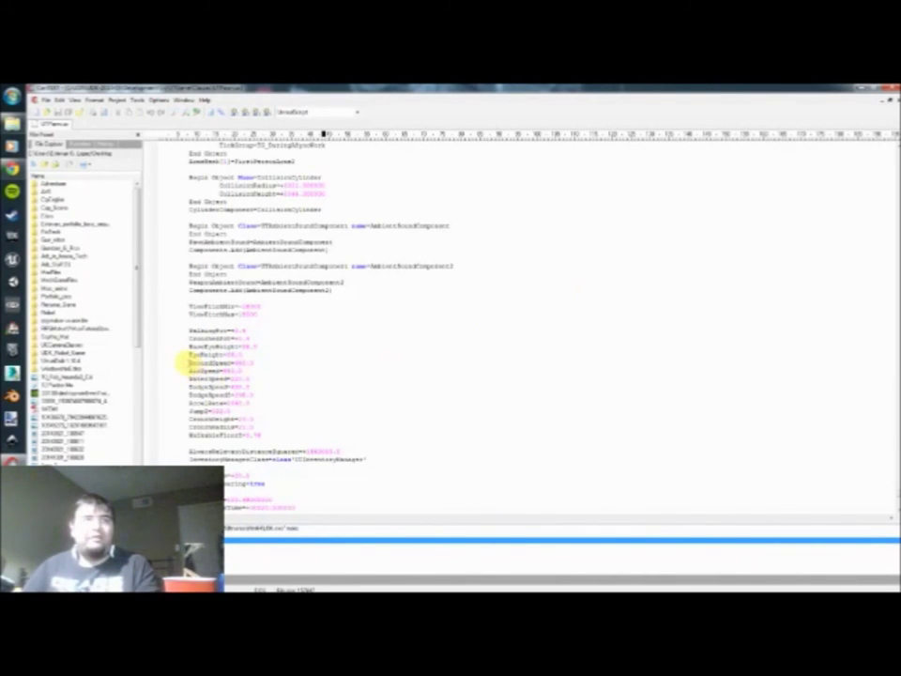
left_click_drag(190, 362, 220, 363)
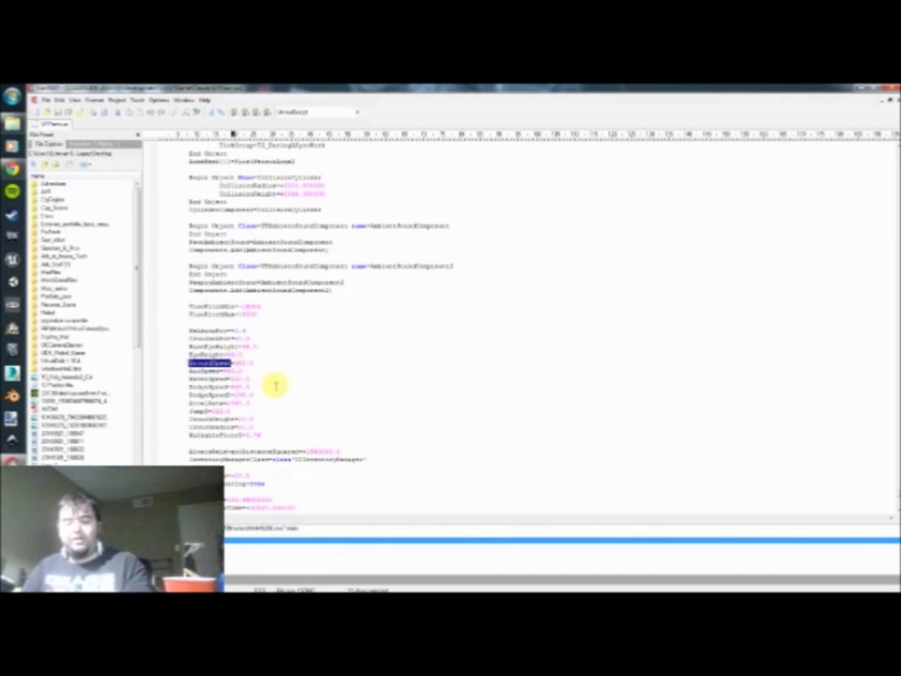
left_click(251, 384)
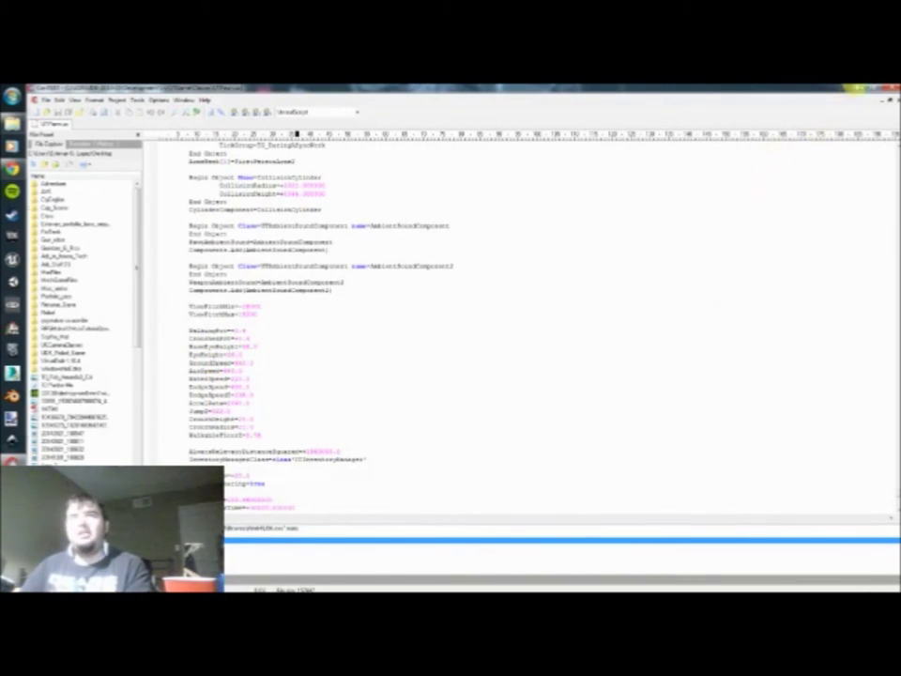
left_click(858, 89)
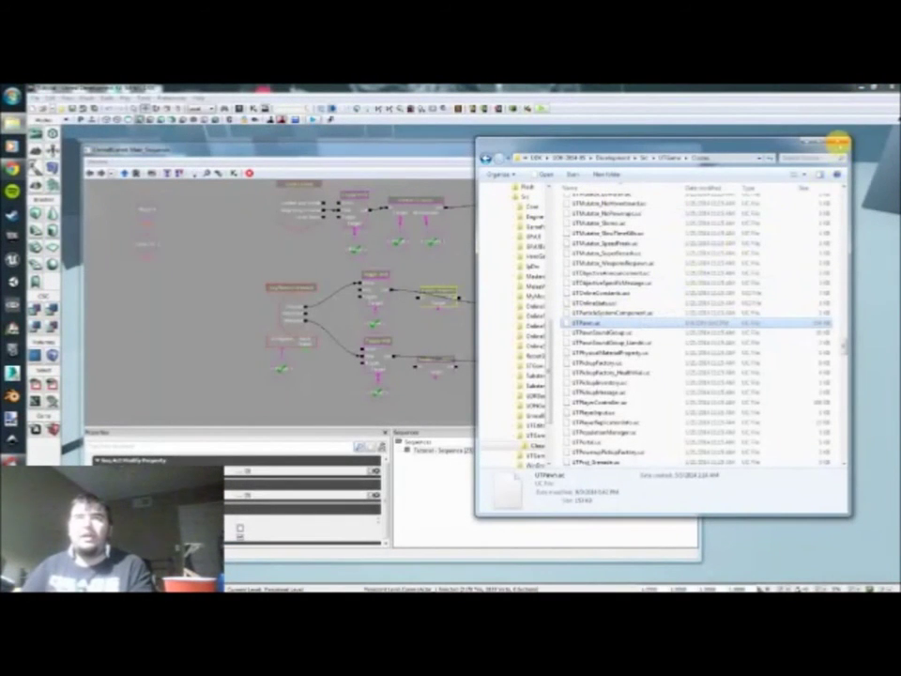
left_click(838, 142)
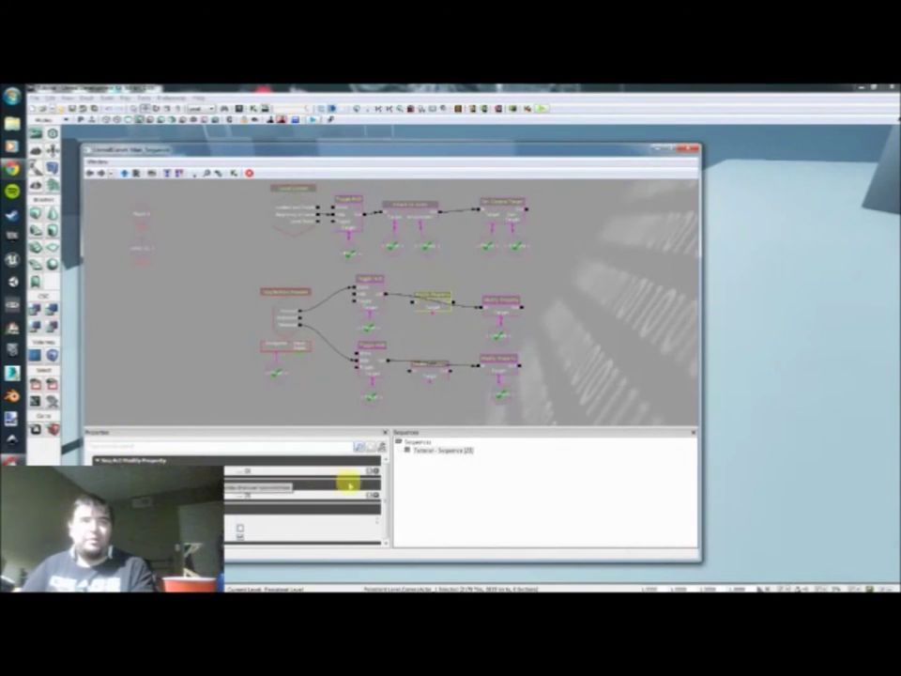
Add an enabled GroundSpeed property with a value to the upper new Modify Property action and wire it between Toggle HUD and the existing Modify Property
left_click(372, 472)
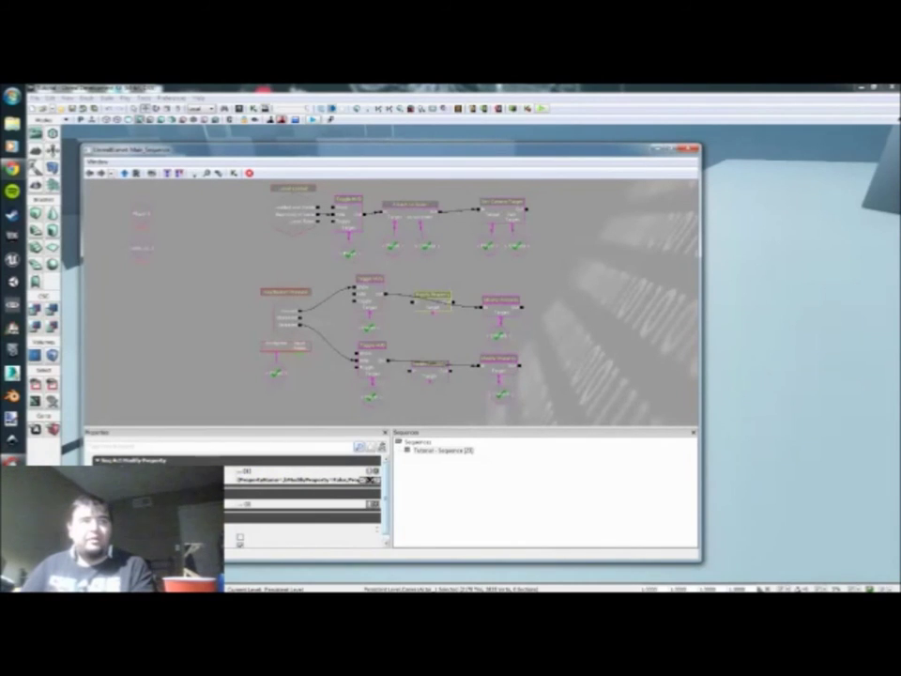
left_click(105, 480)
scroll(146, 462, "down", 1)
left_click(255, 471)
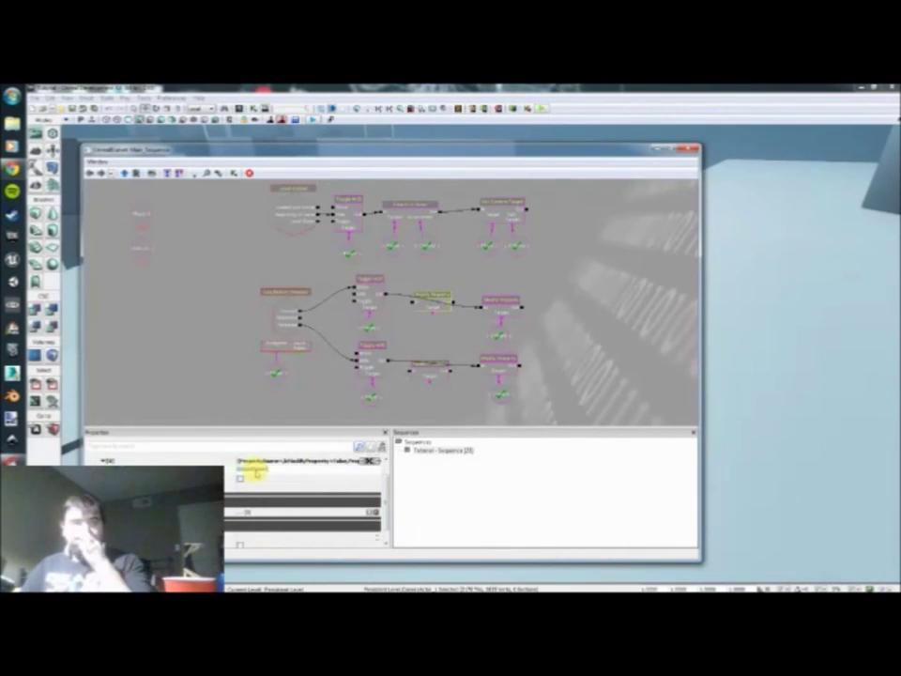
key("Return")
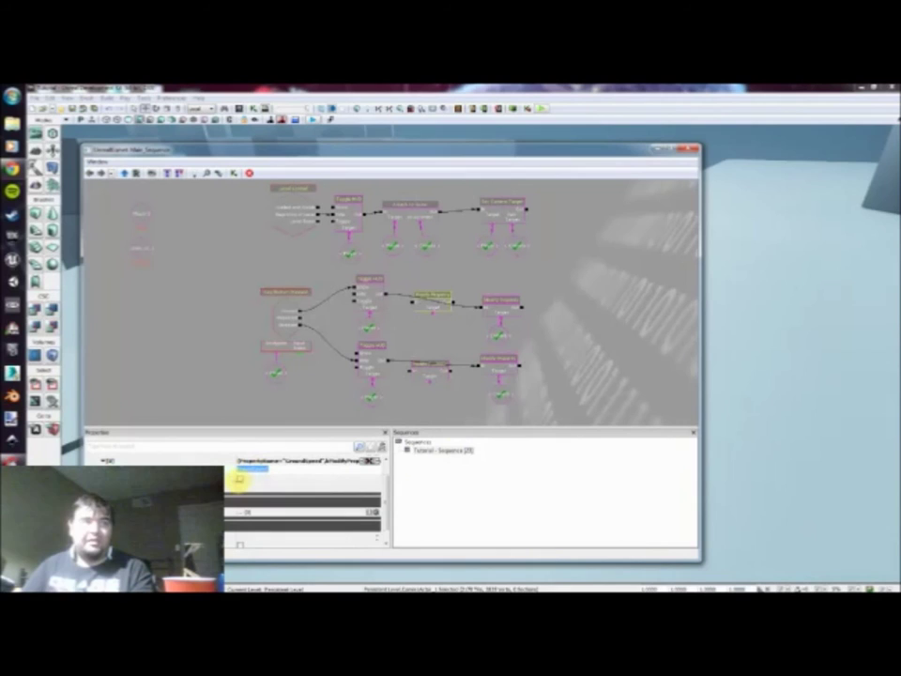
left_click(239, 479)
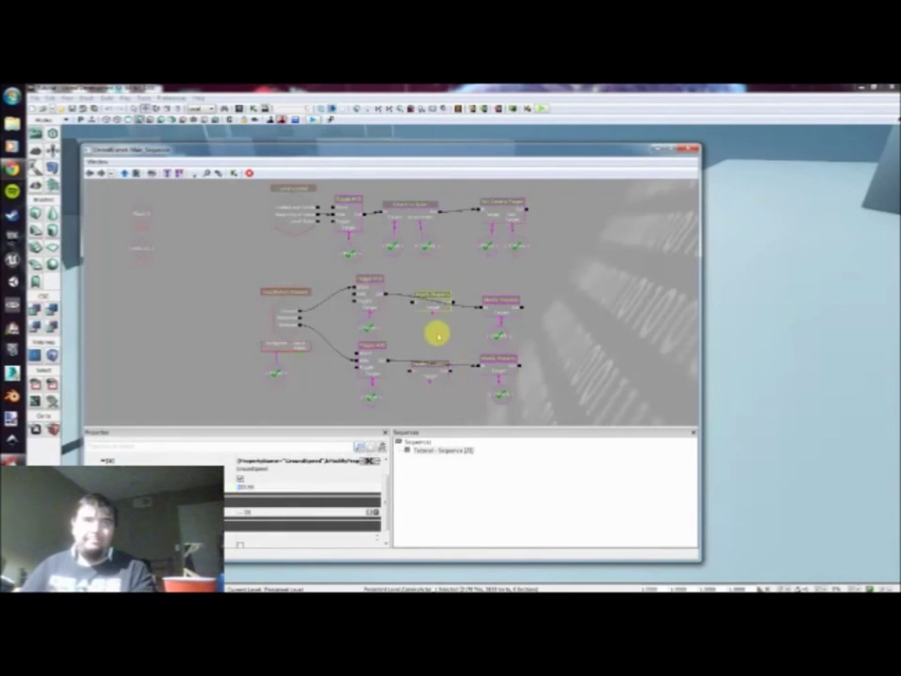
left_click(465, 314)
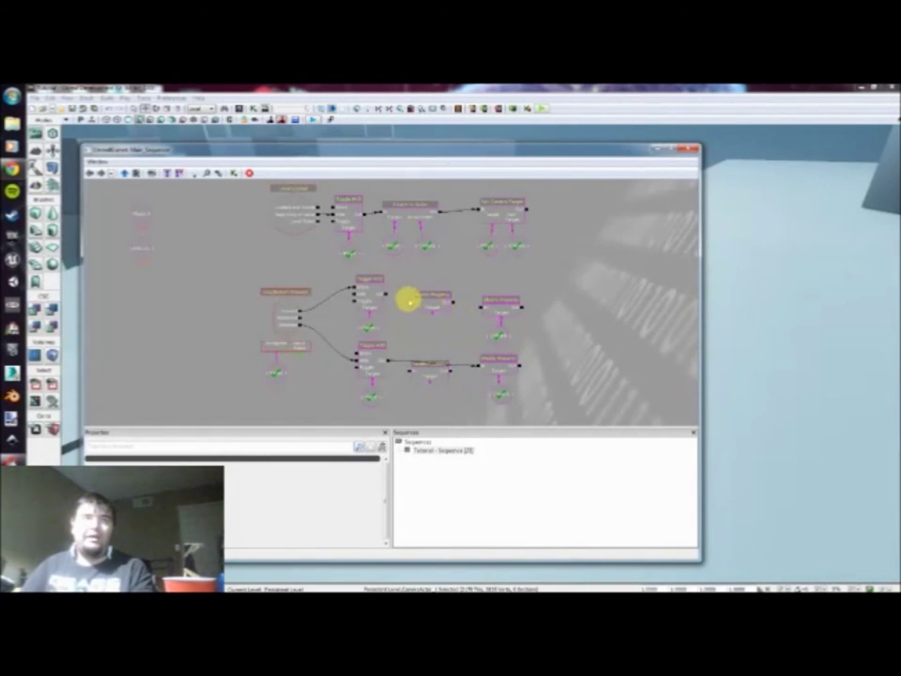
left_click_drag(388, 297, 416, 302)
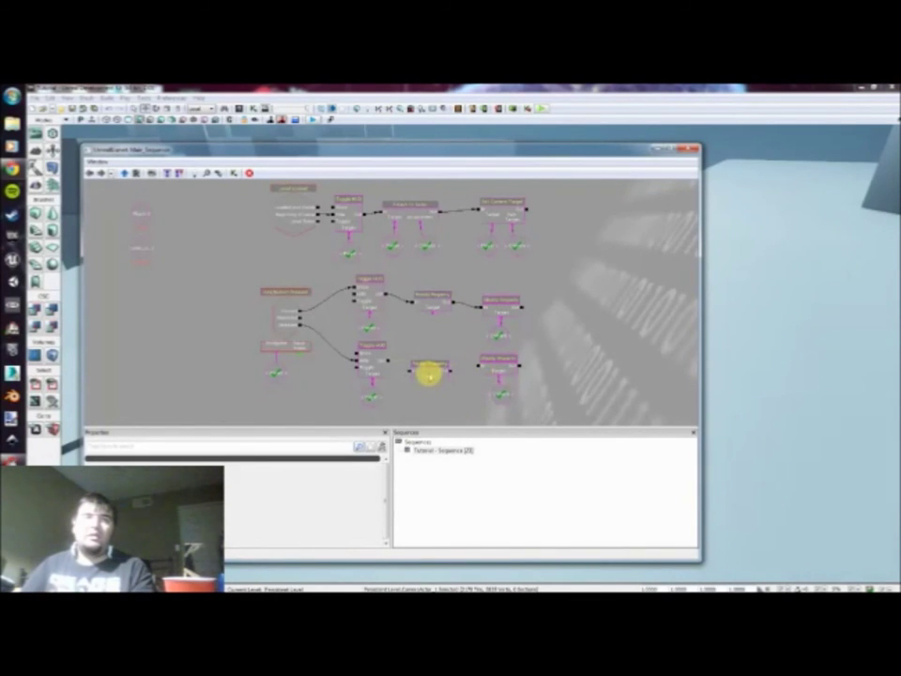
Add an enabled GroundSpeed property of 440 to the lower new Modify Property action and wire it between Toggle HUD and the existing Modify Property
left_click(426, 369)
left_click(374, 471)
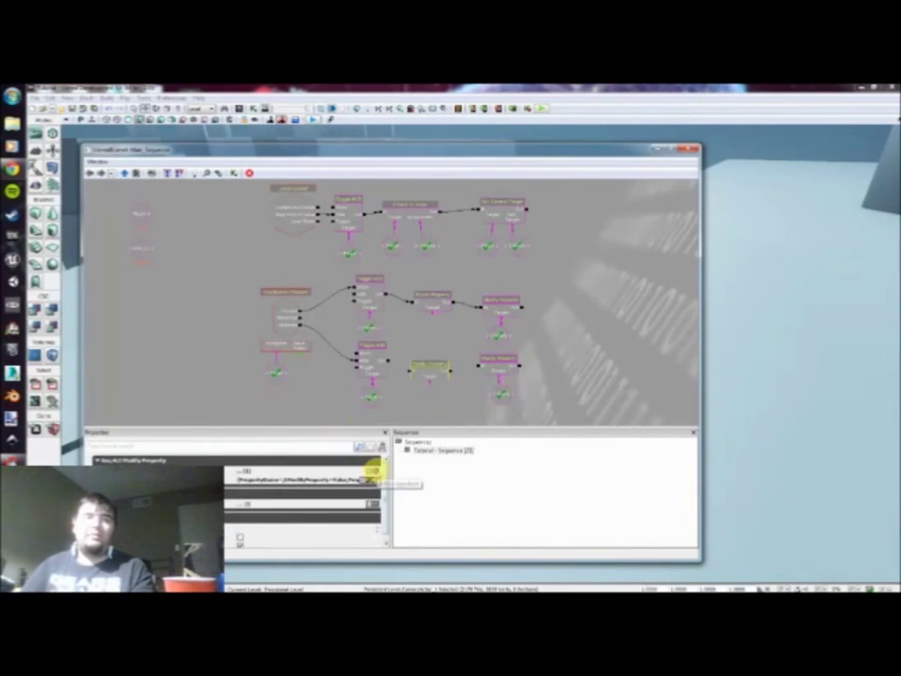
left_click(110, 479)
left_click(252, 485)
key("Return")
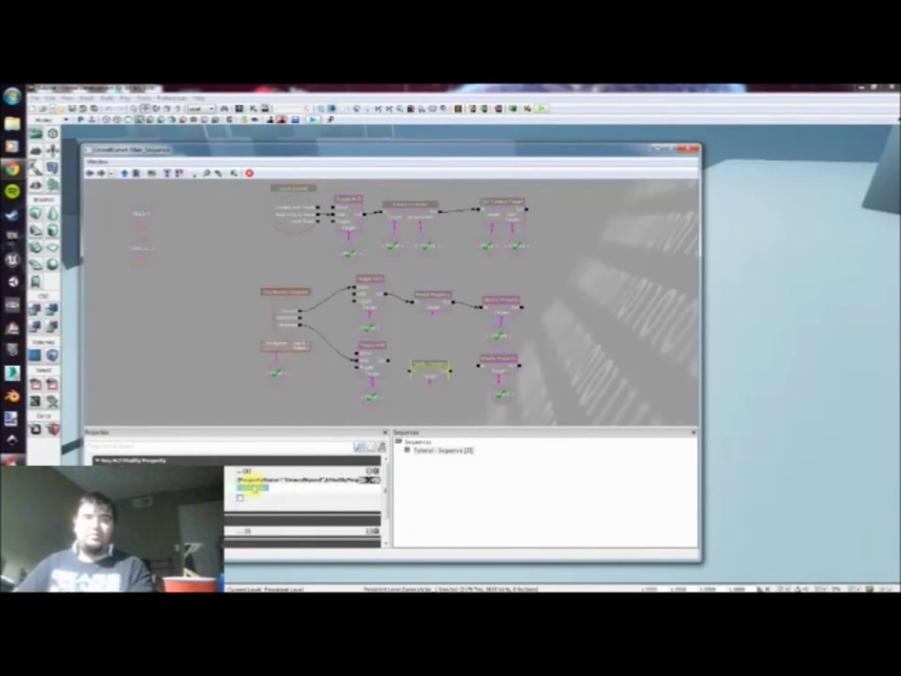
left_click(241, 498)
scroll(245, 513, "down", 3)
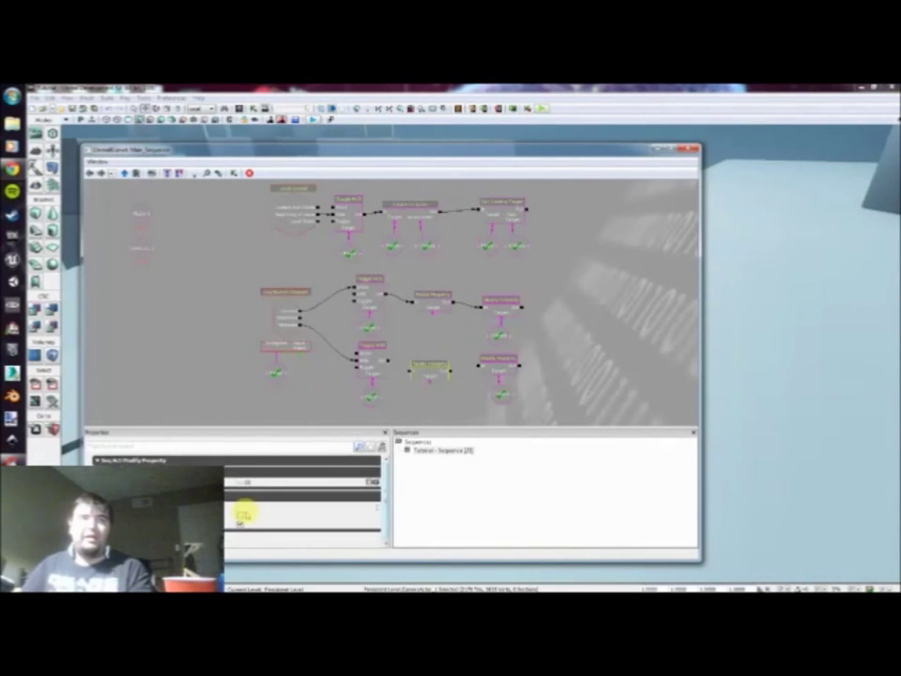
left_click(124, 460)
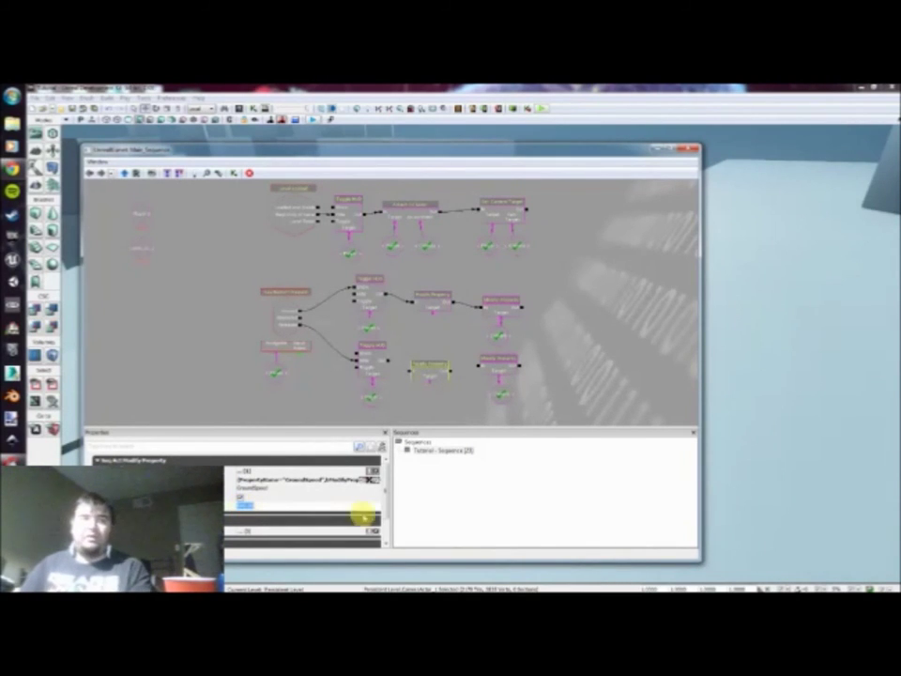
left_click_drag(384, 492, 384, 492)
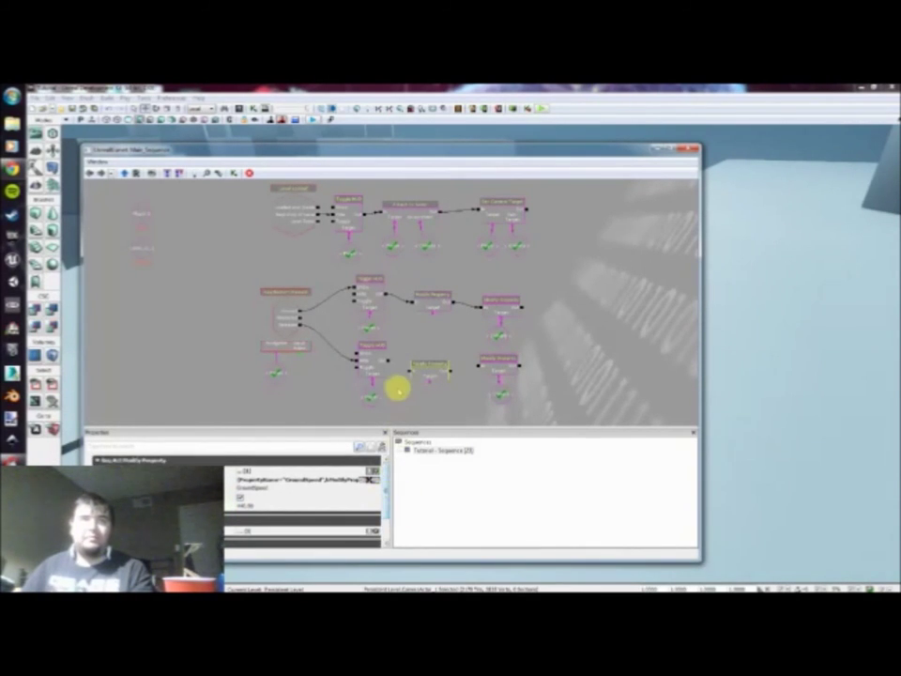
left_click_drag(410, 371, 388, 360)
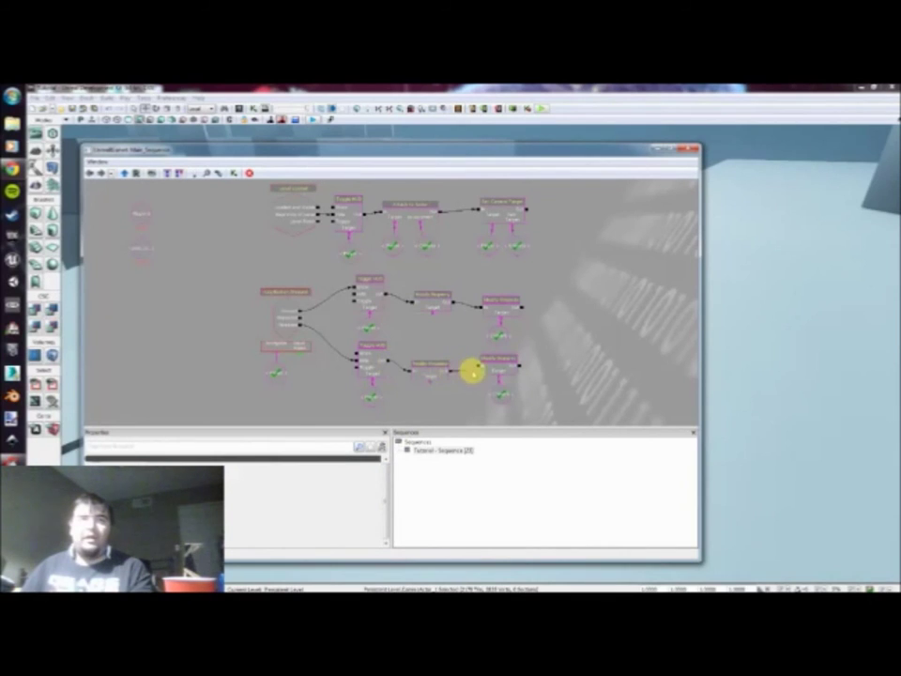
Attach a named Player variable to the Target of each of the two new Modify Property actions
left_click(428, 297)
left_click(422, 330)
left_click(393, 246)
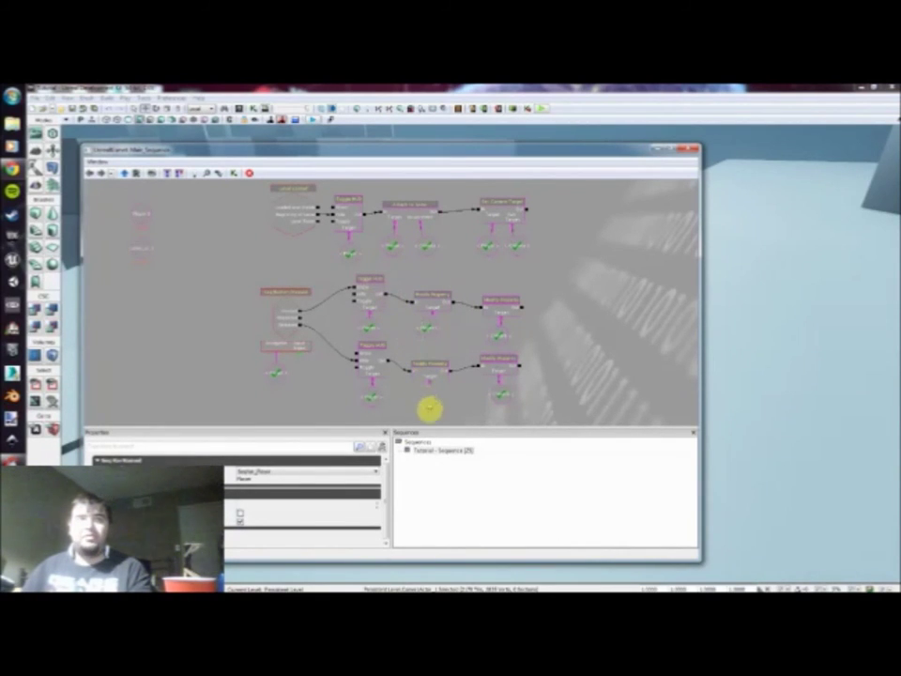
left_click(426, 398)
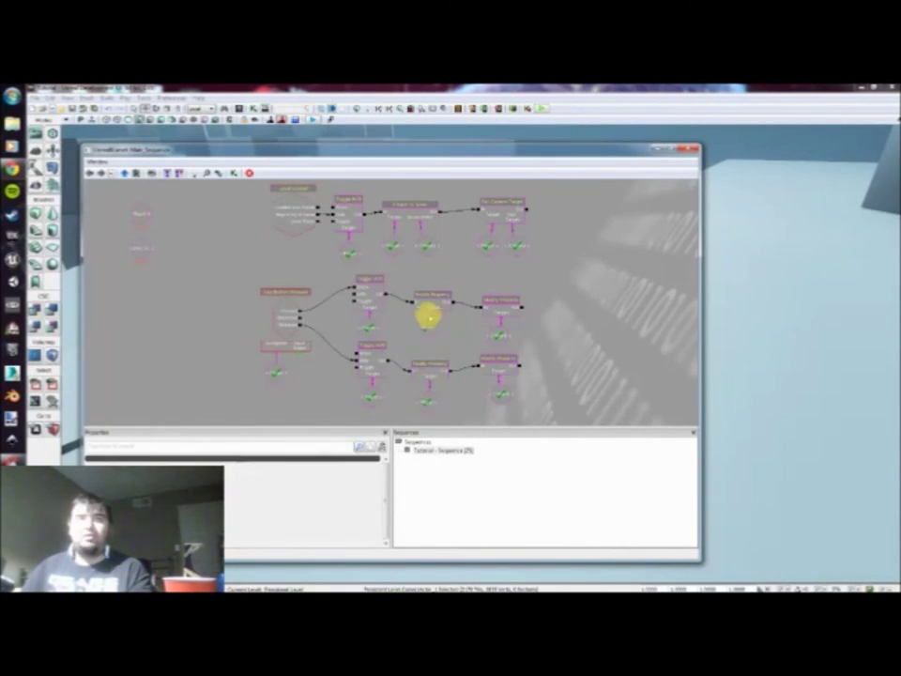
Playtest the level, walking the character around with and without aiming to check the speed change, and exit the preview
left_click(429, 323)
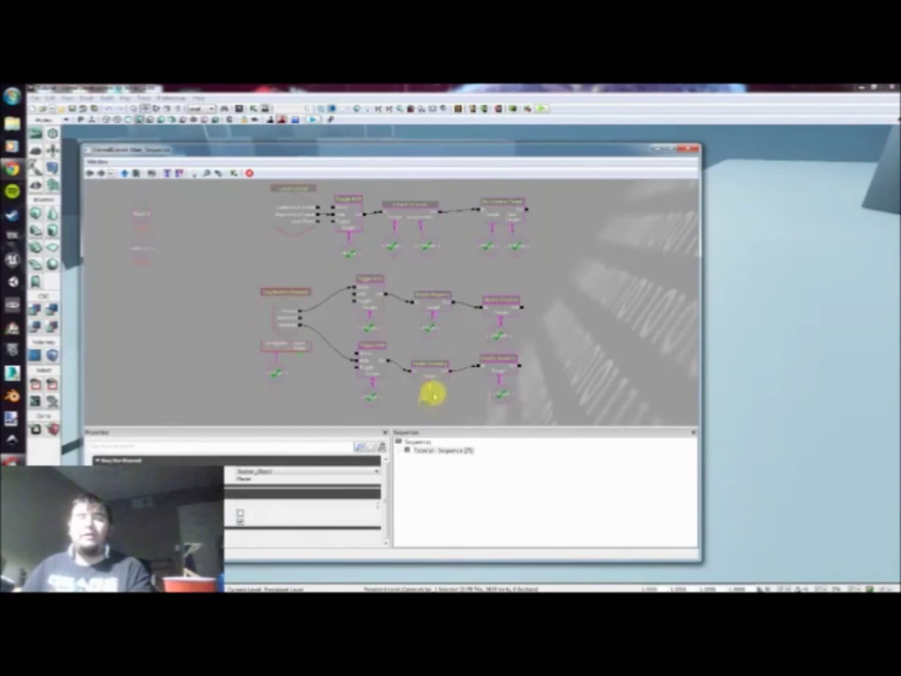
left_click(539, 106)
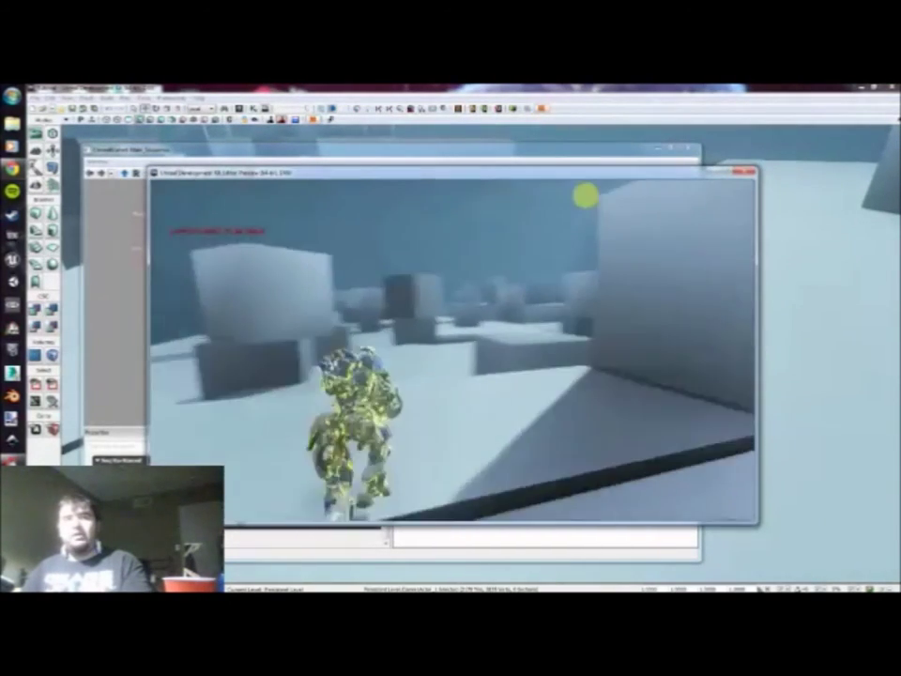
key("w")
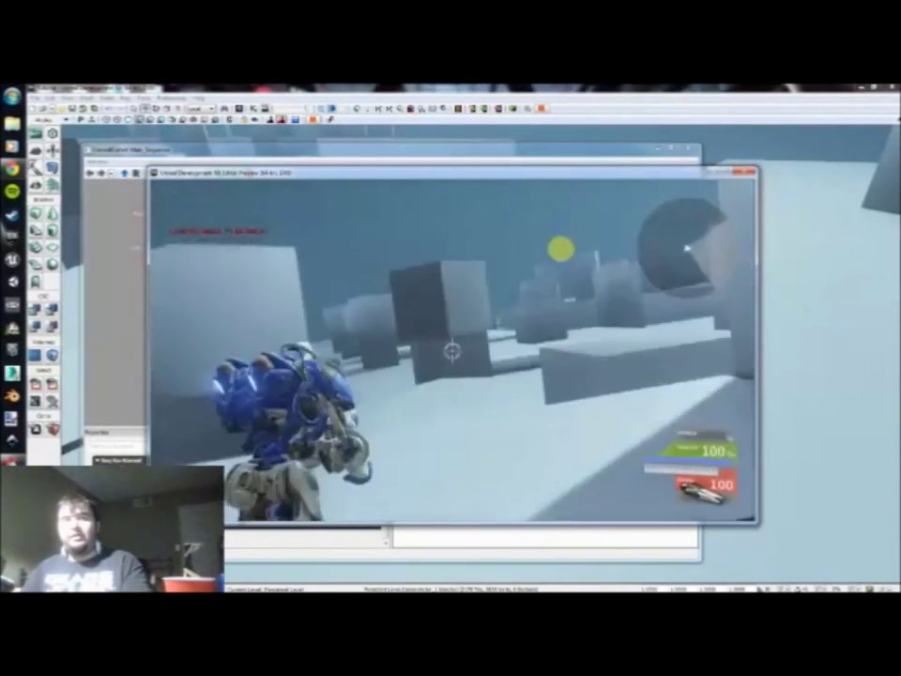
key("w")
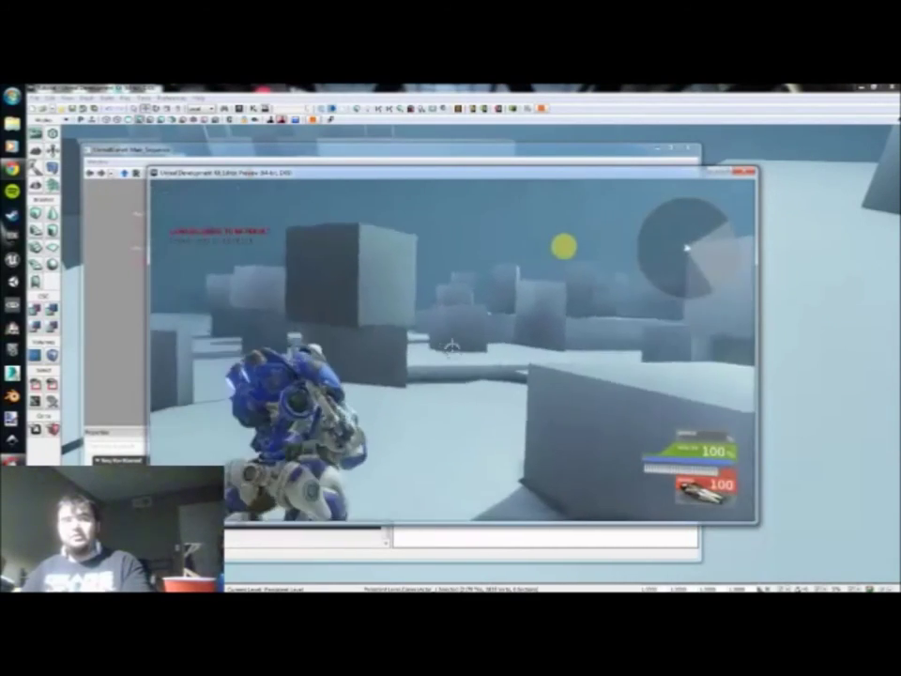
key("w")
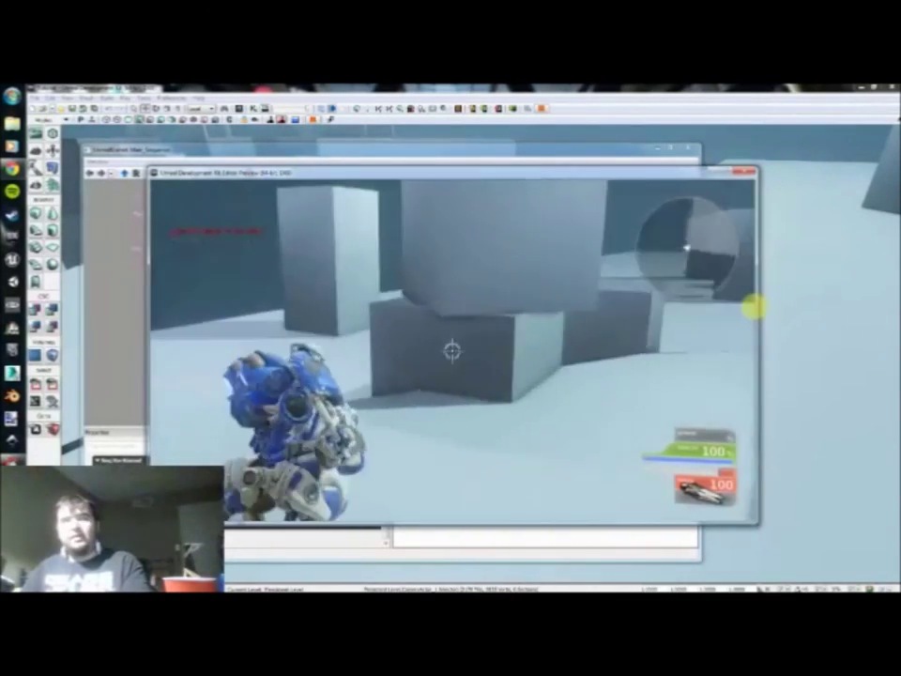
key("w")
key("w")
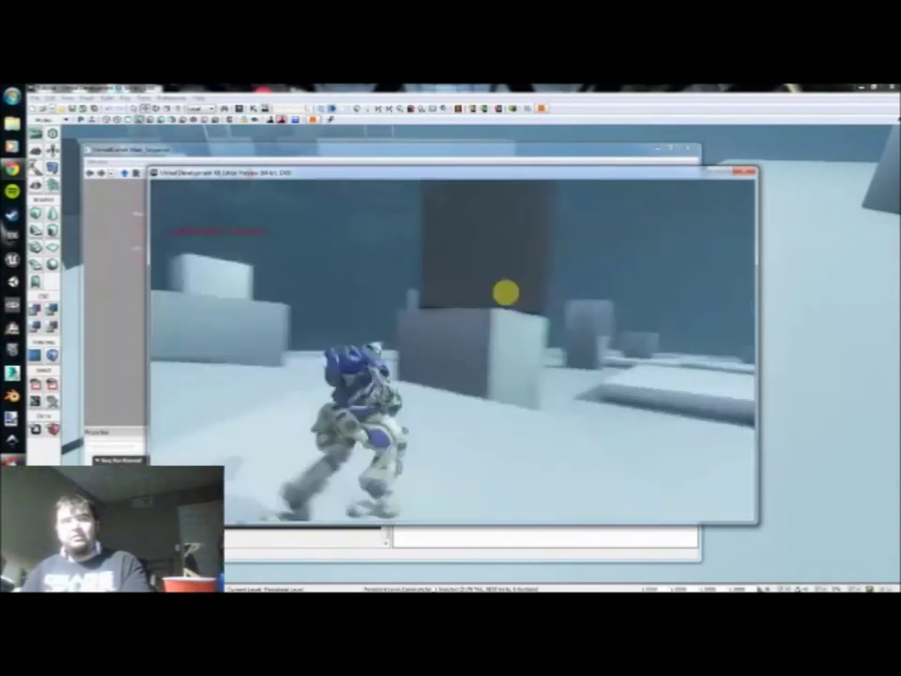
key("w")
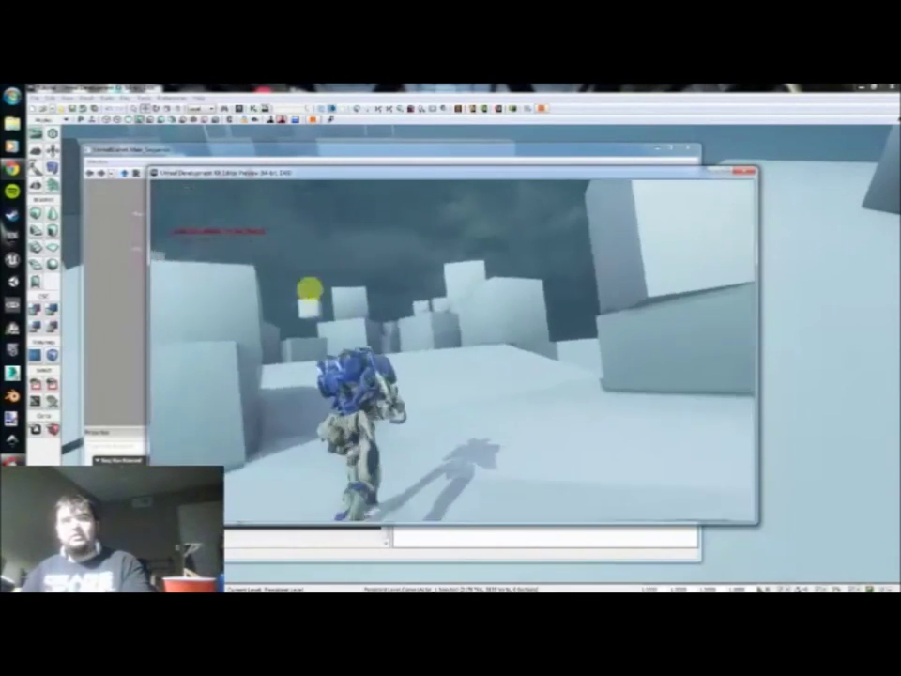
key("Escape")
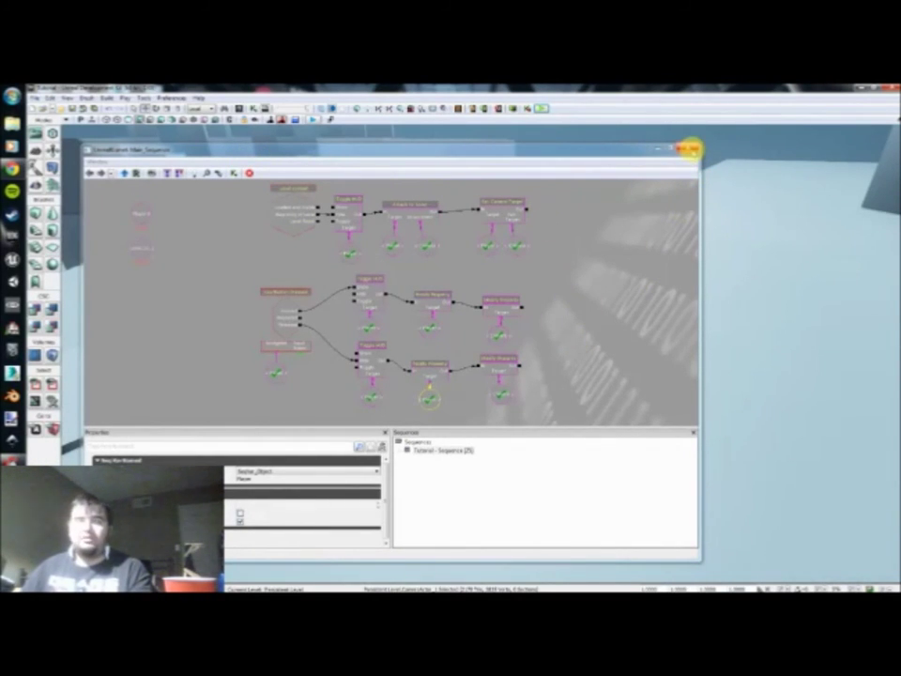
Close Kismet and search the Content Browser for AnimTree across all object types
left_click(688, 149)
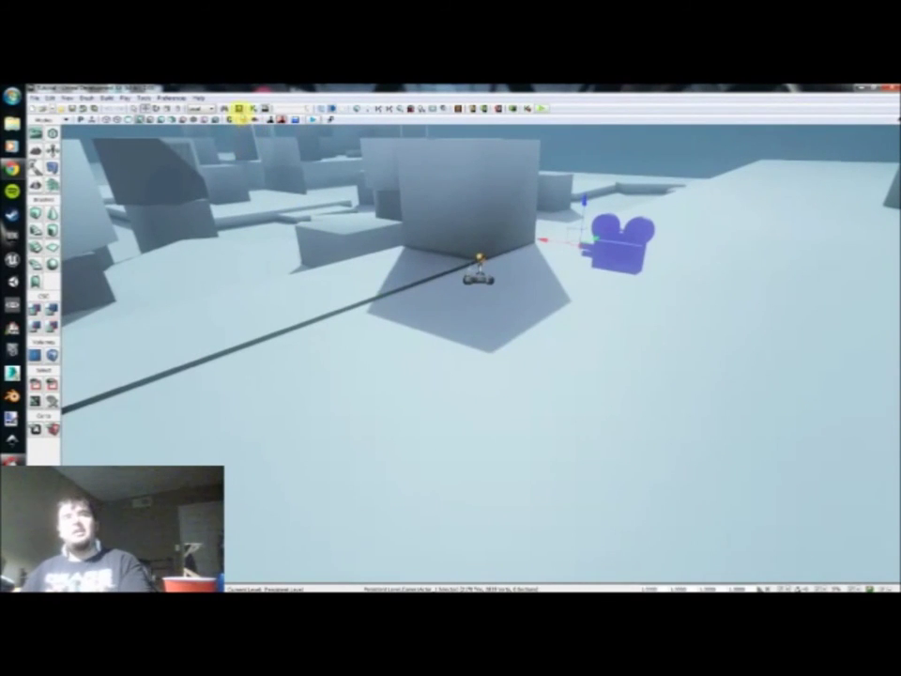
left_click(238, 109)
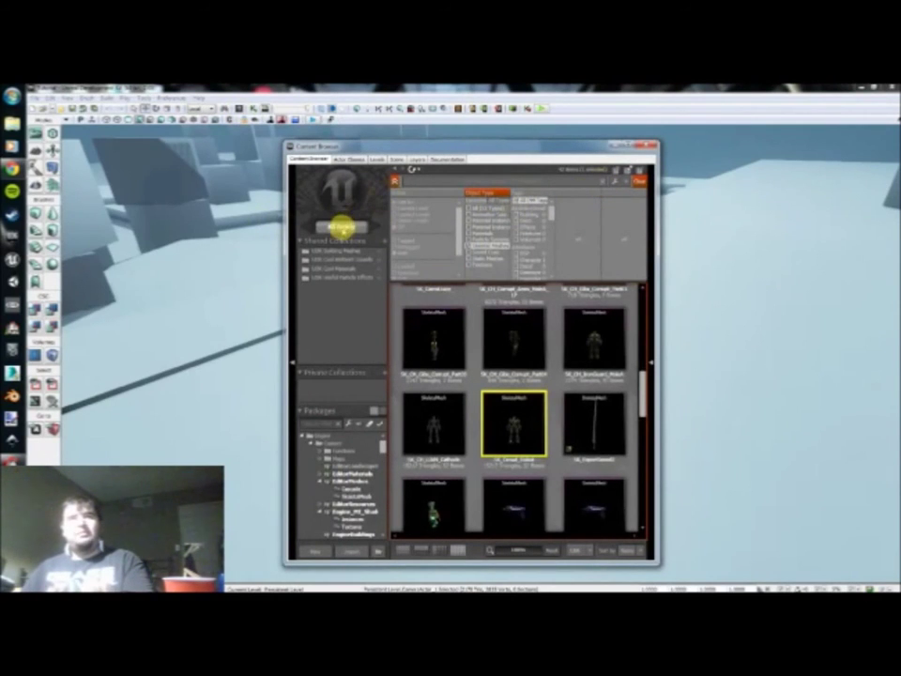
left_click(476, 208)
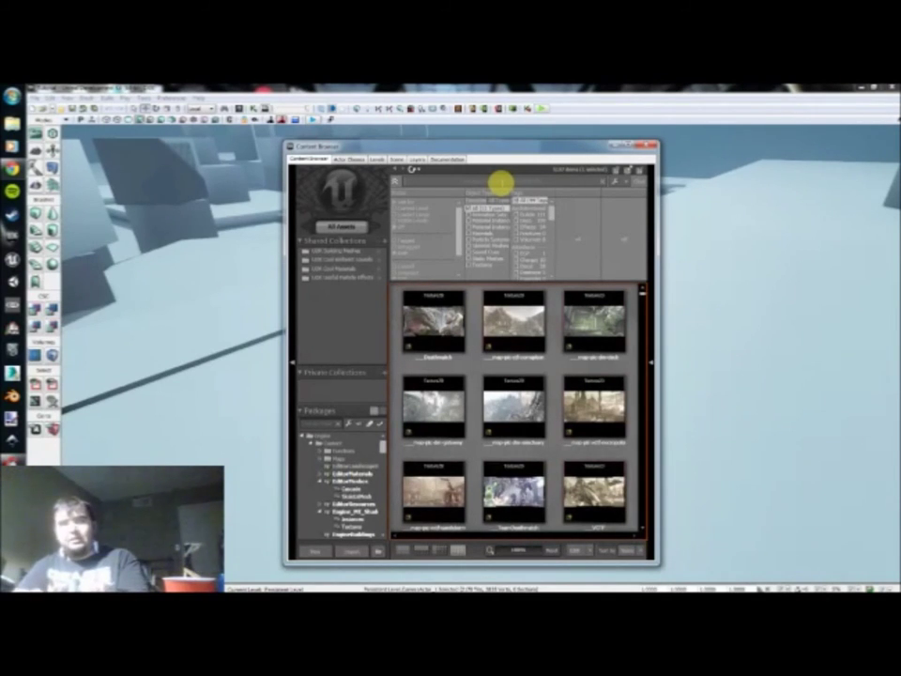
left_click(501, 182)
type("anim")
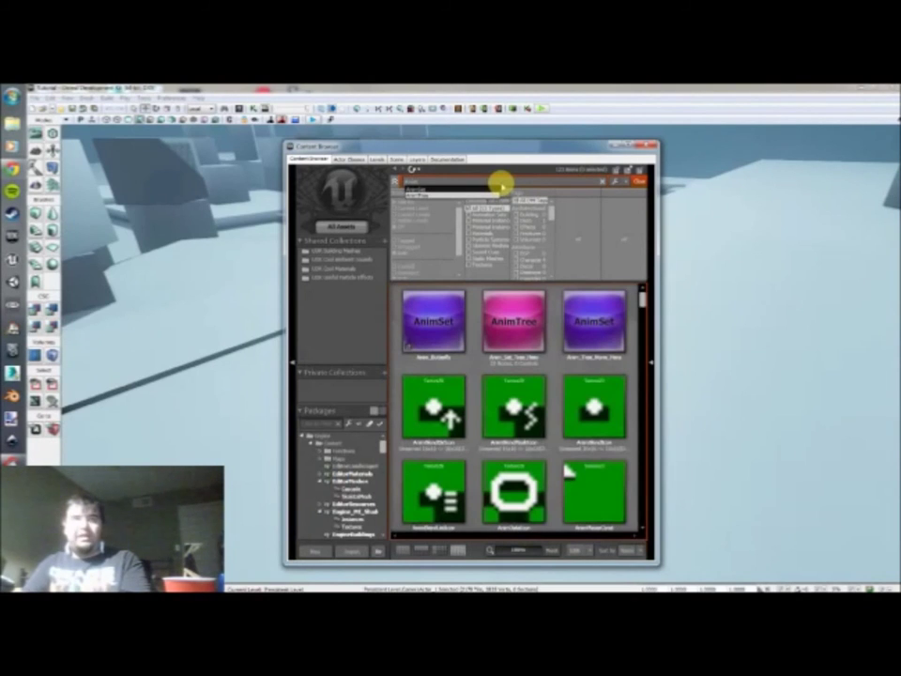
key("Return")
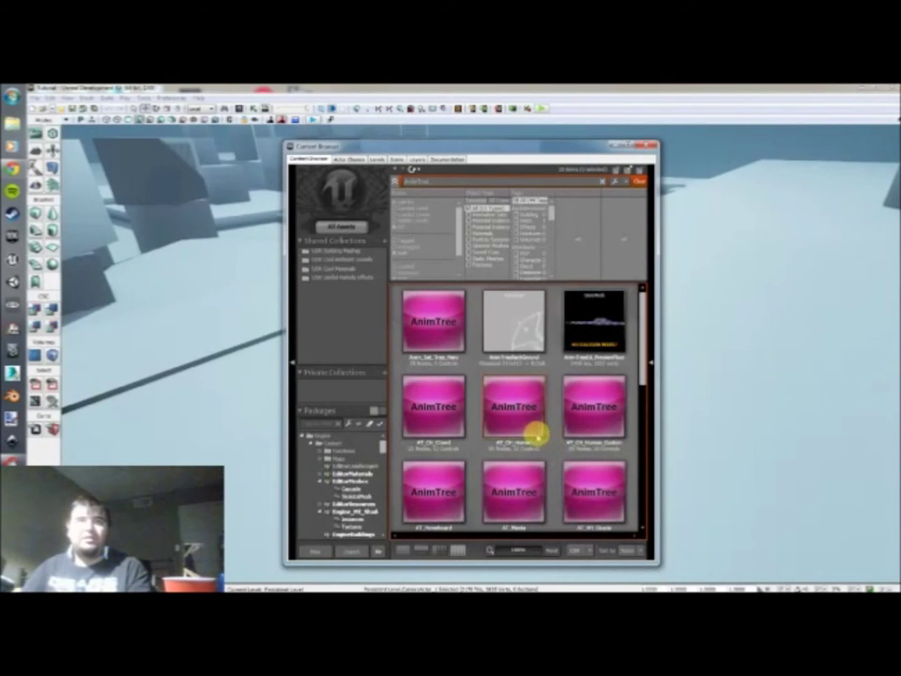
Open the AT_CH_Human animation tree in the AnimTree Editor
scroll(549, 434, "down", 1)
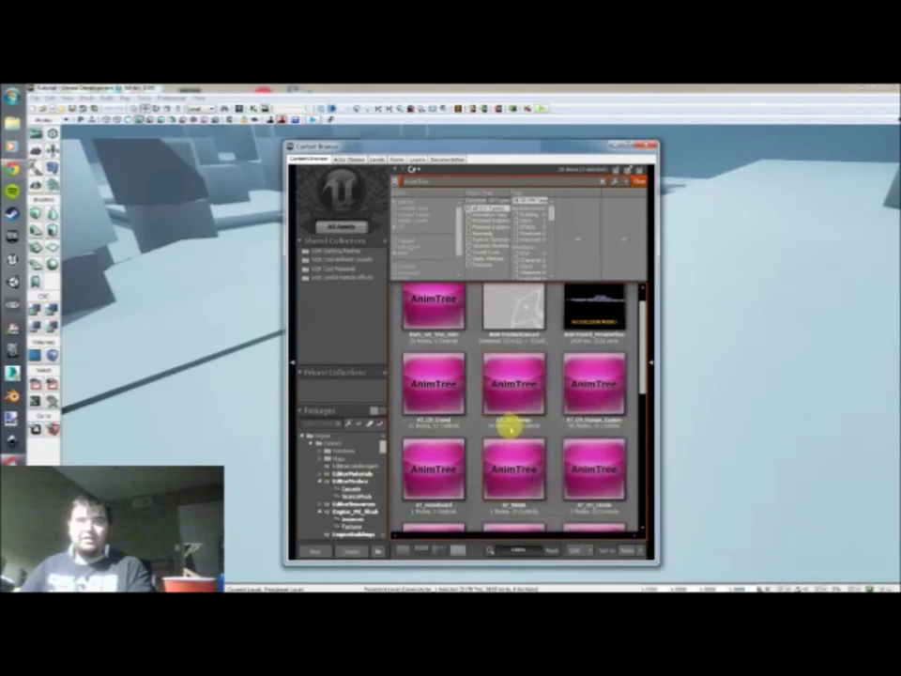
left_click(519, 386)
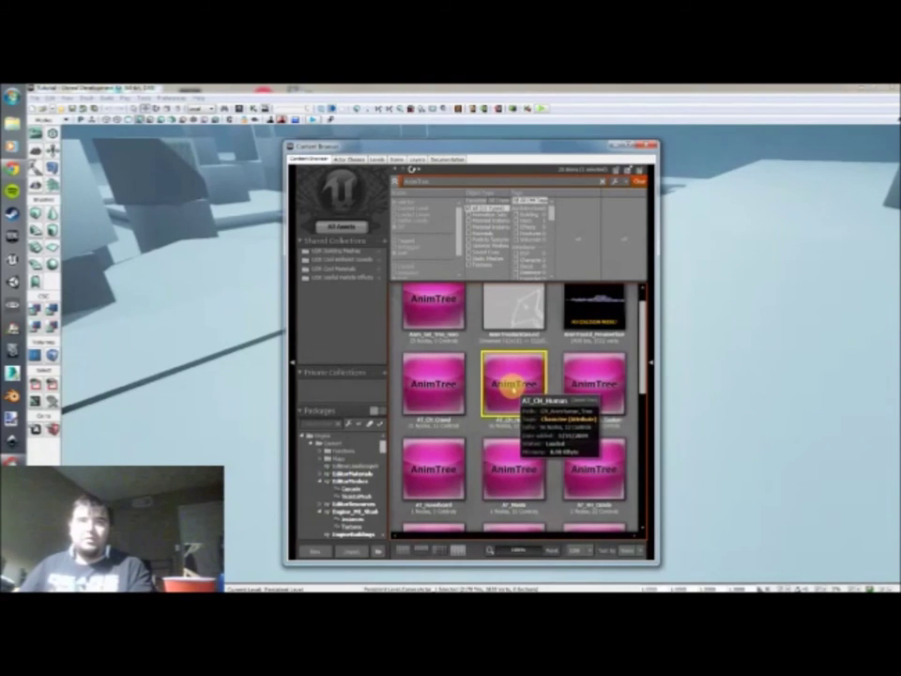
double_click(513, 385)
Examine the overall node network of the human animation tree and the branches leading off its root
left_click_drag(582, 267, 655, 324)
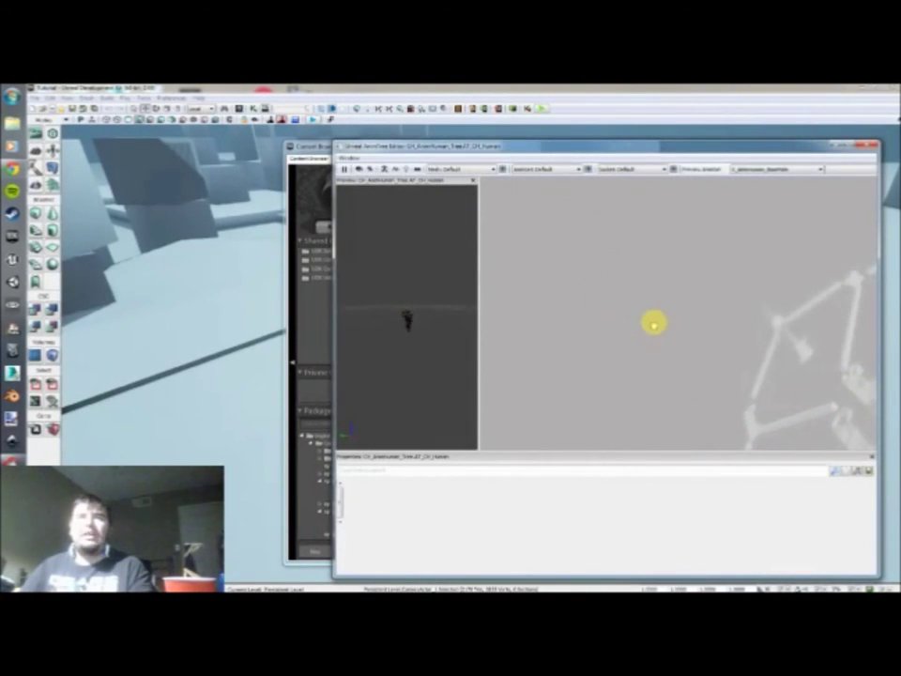
left_click_drag(662, 338, 529, 272)
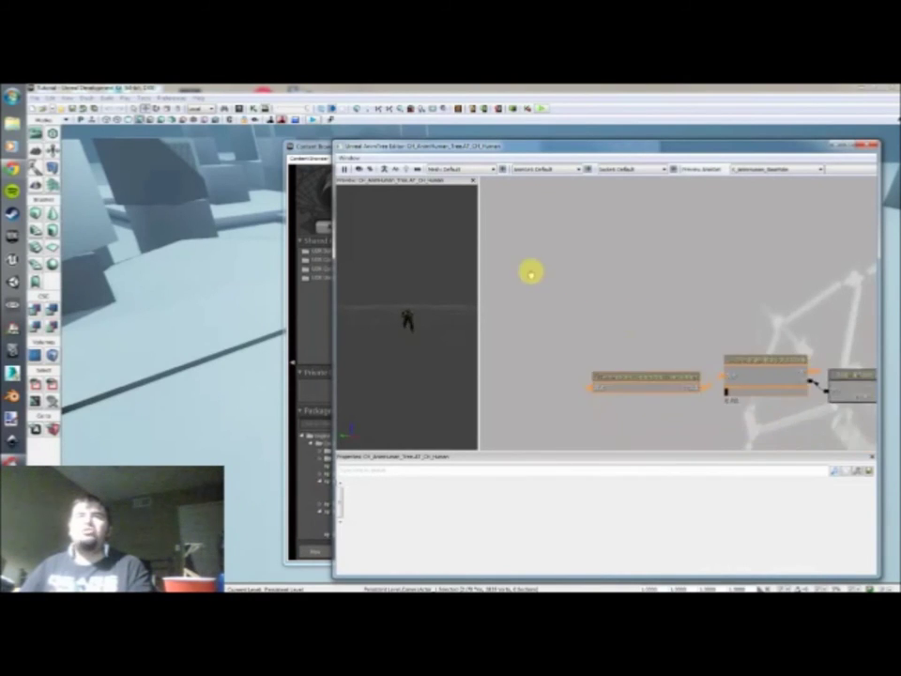
scroll(560, 272, "down", 2)
left_click_drag(635, 289, 549, 268)
scroll(664, 294, "down", 4)
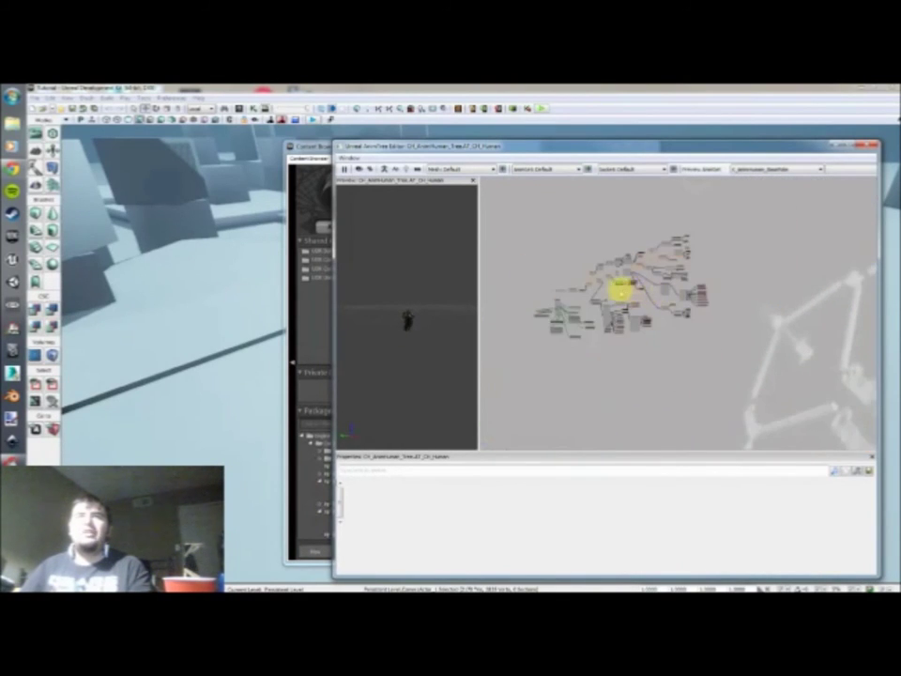
scroll(621, 293, "up", 3)
left_click_drag(620, 293, 708, 312)
scroll(573, 316, "up", 5)
left_click_drag(588, 364, 521, 371)
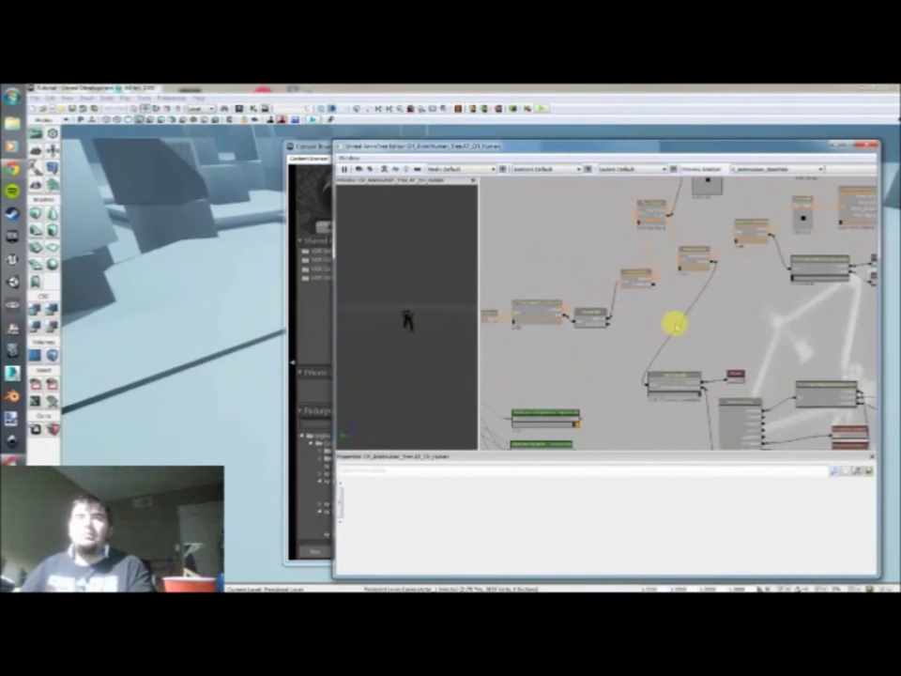
left_click_drag(695, 326, 625, 399)
scroll(585, 374, "down", 1)
scroll(624, 399, "up", 5)
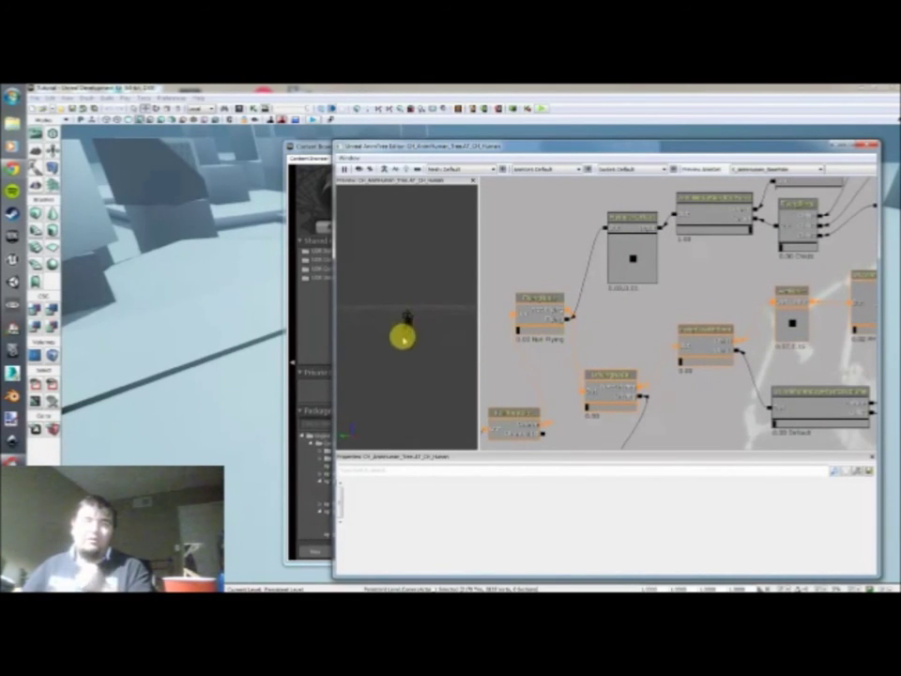
Enlarge the character in the preview and follow the animation tree's active branch from the root towards its animation sequences
scroll(397, 274, "up", 4)
left_click_drag(589, 376, 693, 352)
scroll(656, 355, "down", 2)
left_click_drag(640, 312, 691, 260)
scroll(623, 324, "down", 3)
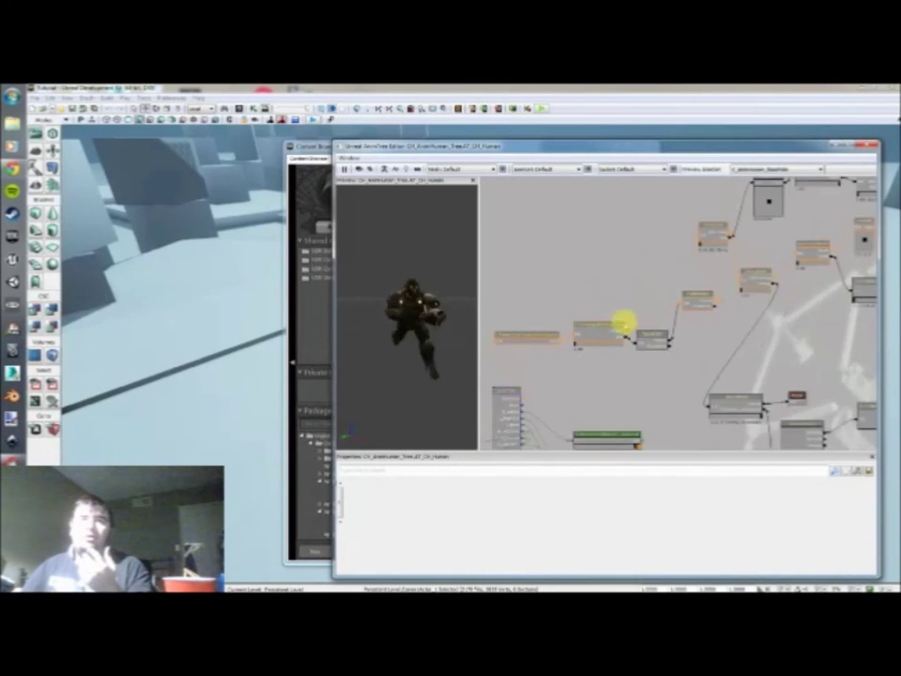
left_click_drag(609, 352, 575, 378)
left_click_drag(679, 363, 629, 357)
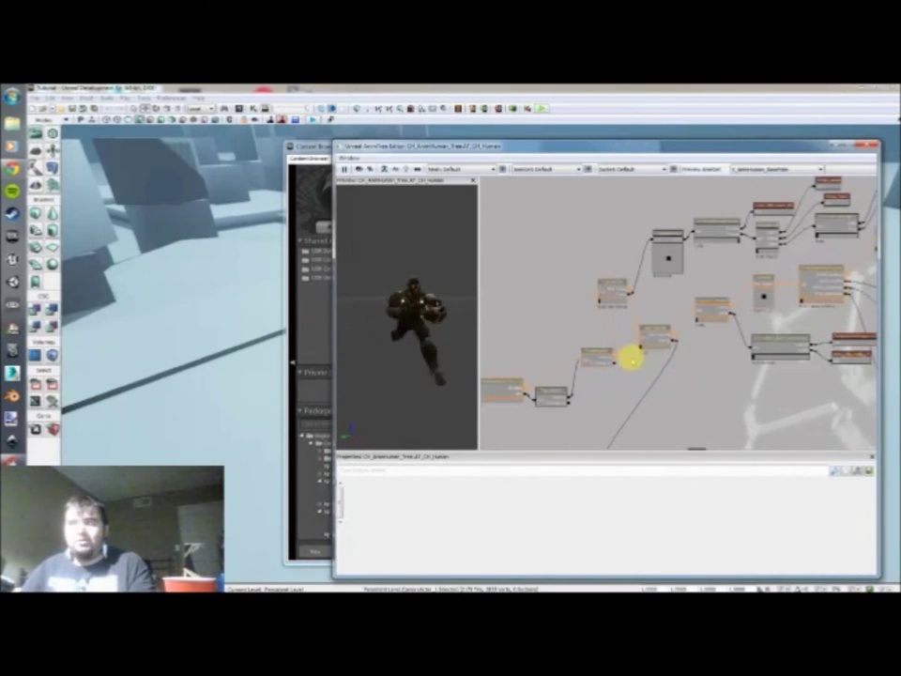
left_click_drag(670, 384, 636, 407)
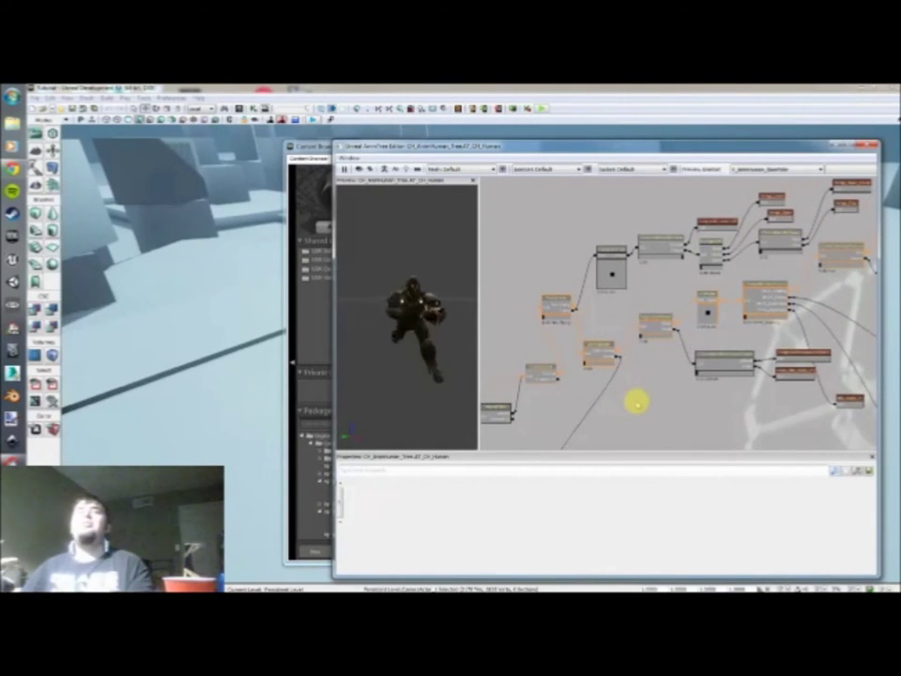
left_click_drag(666, 386, 611, 399)
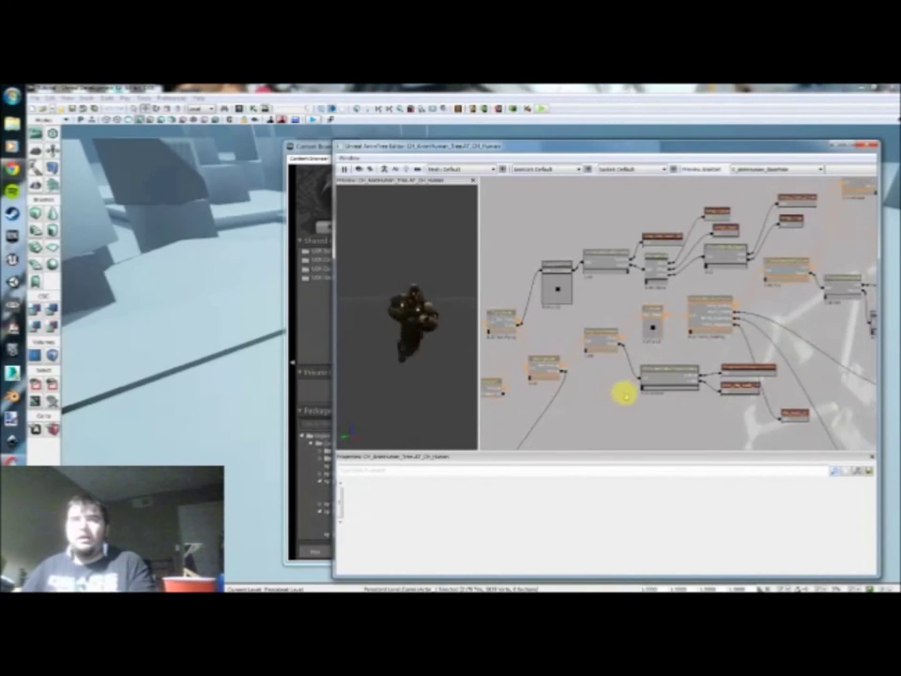
left_click_drag(693, 354, 654, 317)
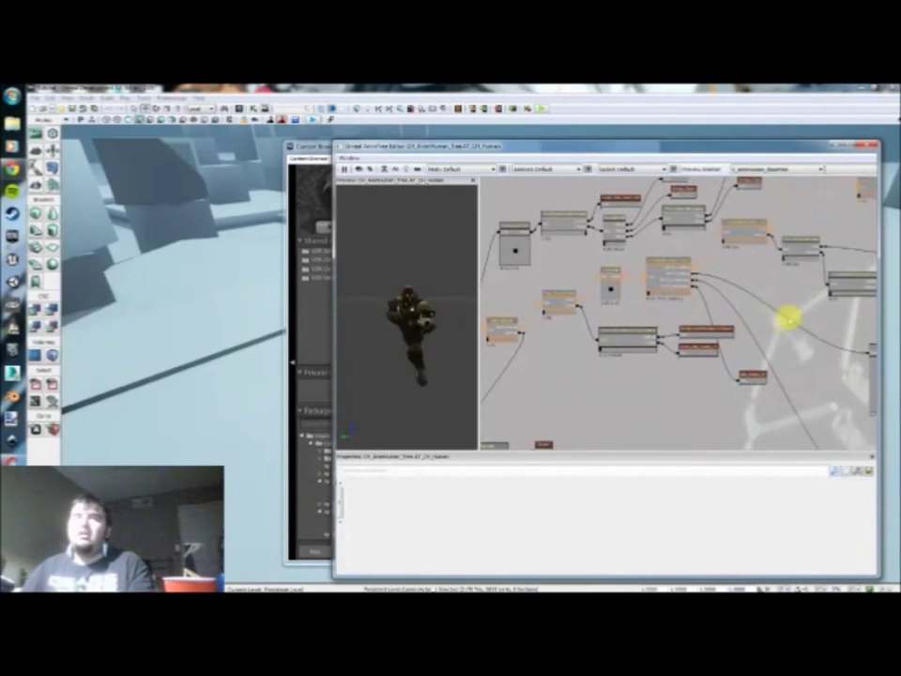
left_click_drag(791, 322, 626, 357)
scroll(663, 389, "down", 4)
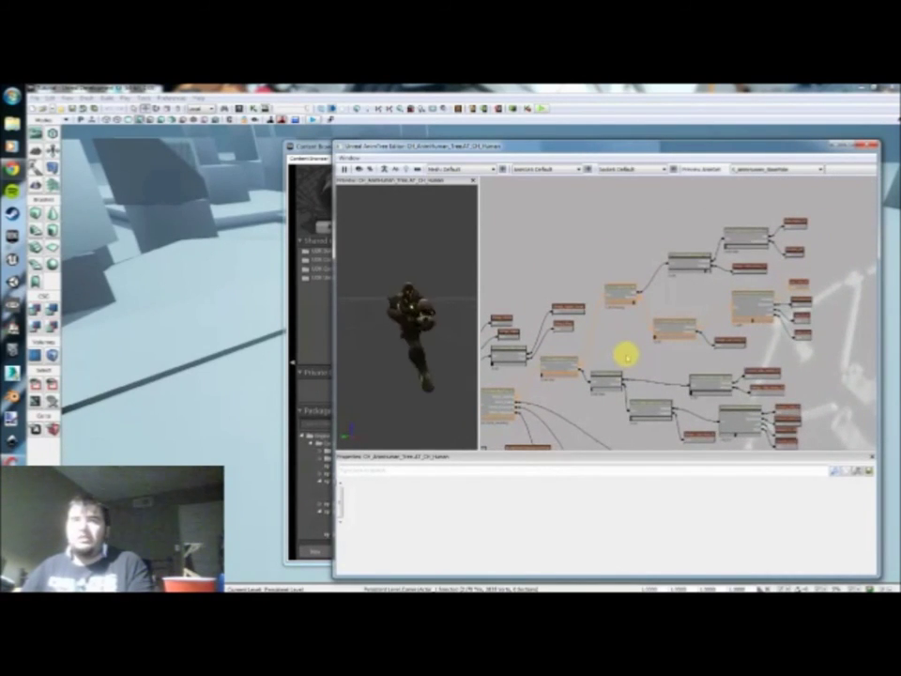
Locate the directional blend node feeding the four run animations and select it to inspect its properties
left_click_drag(665, 299, 873, 176)
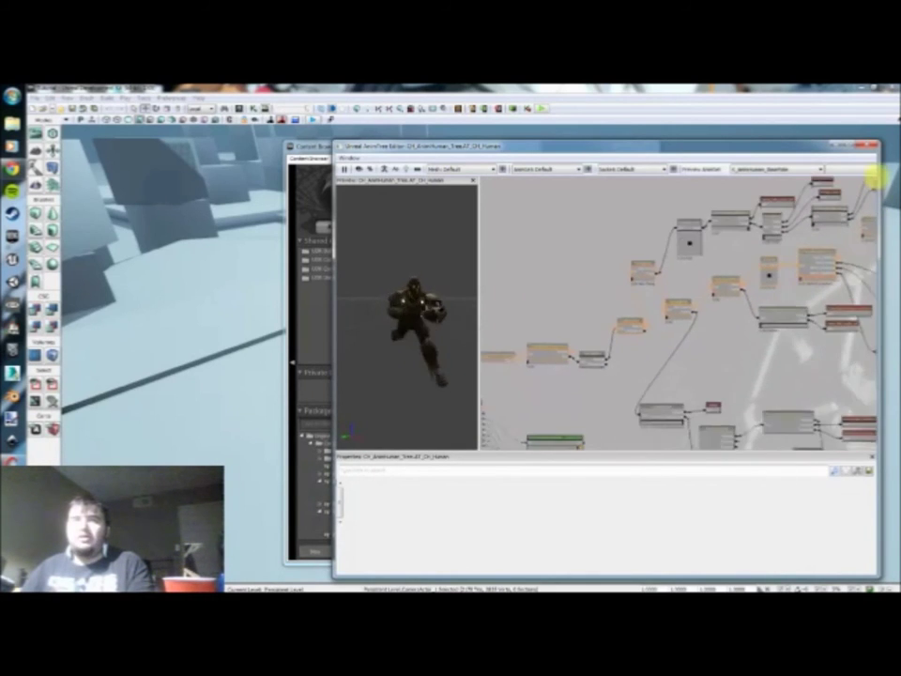
scroll(872, 178, "down", 5)
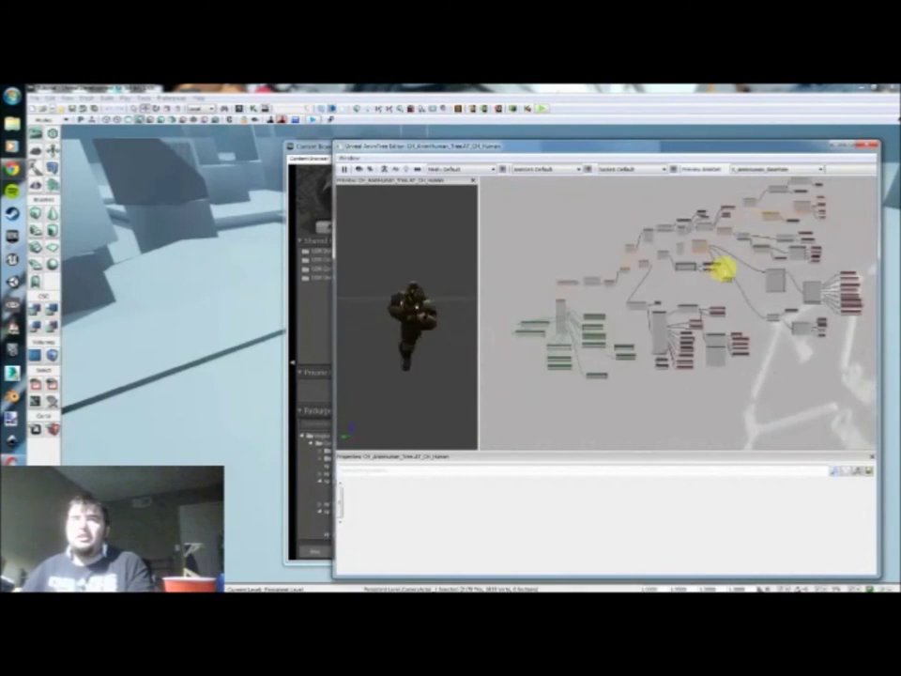
scroll(665, 308, "up", 5)
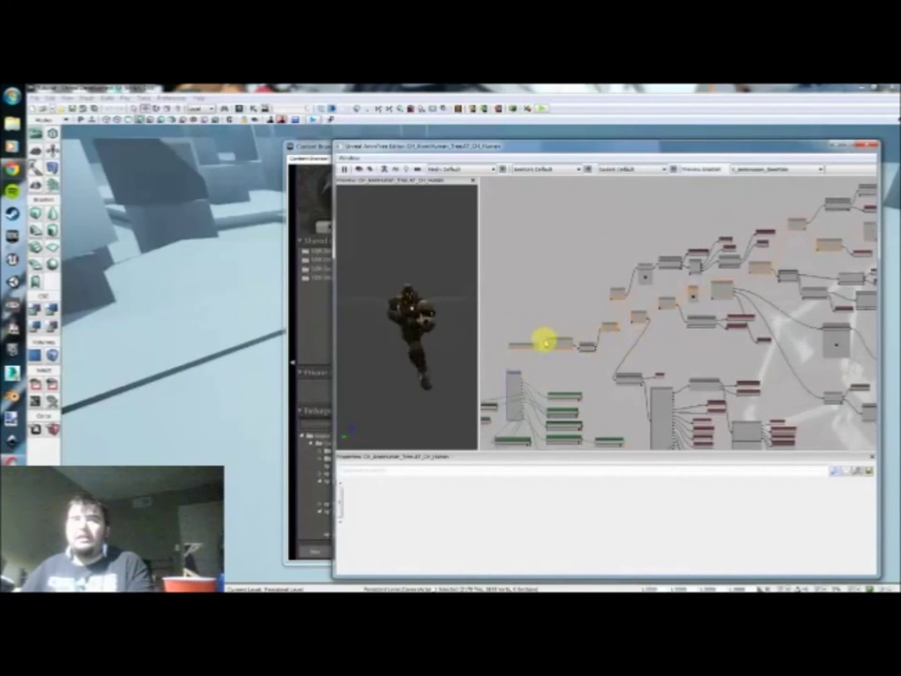
left_click_drag(785, 255, 647, 300)
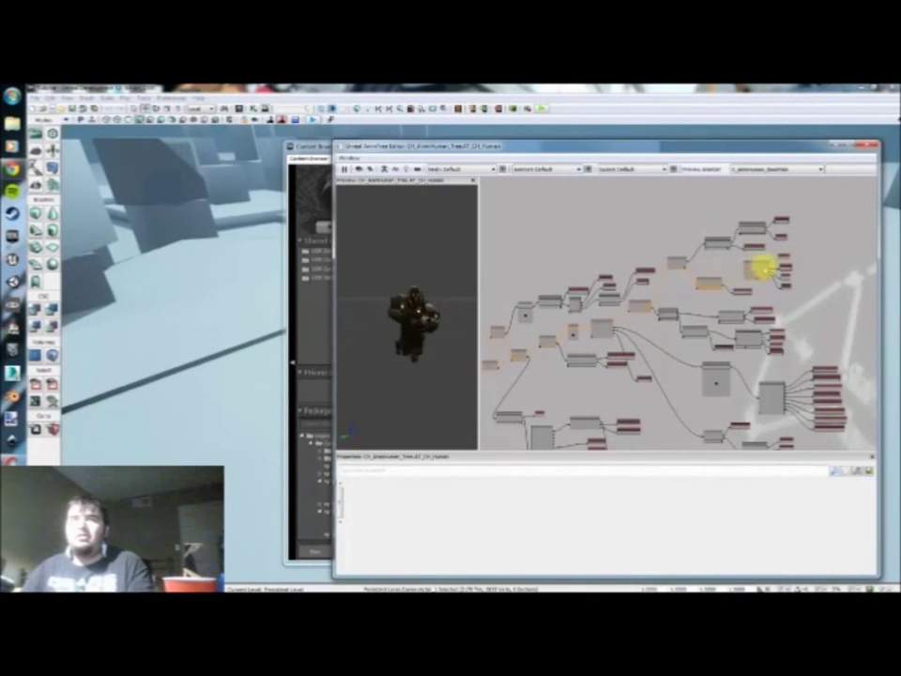
scroll(759, 284, "up", 5)
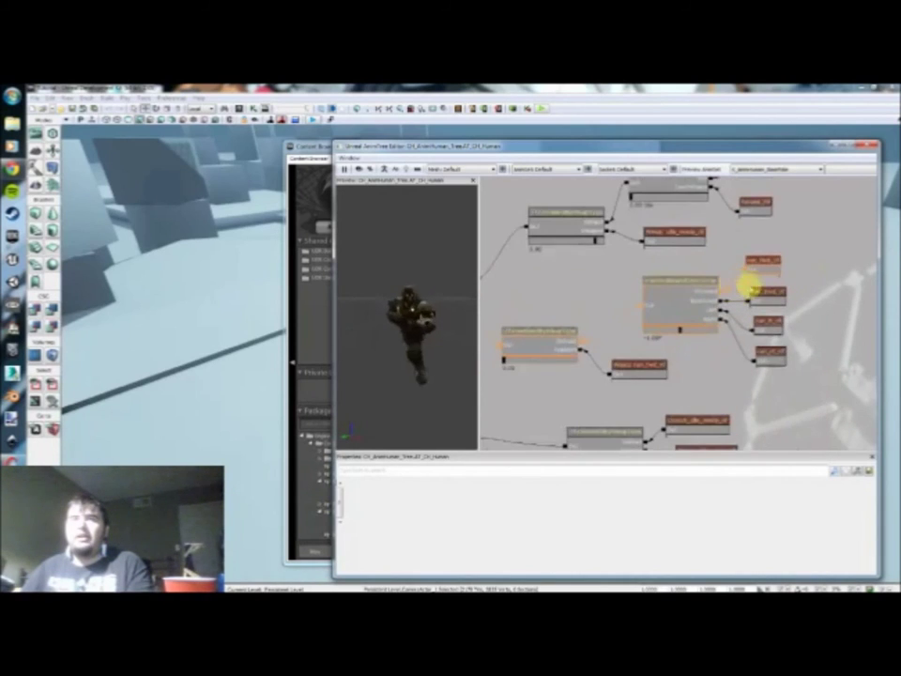
left_click_drag(799, 290, 753, 344)
scroll(635, 351, "down", 1)
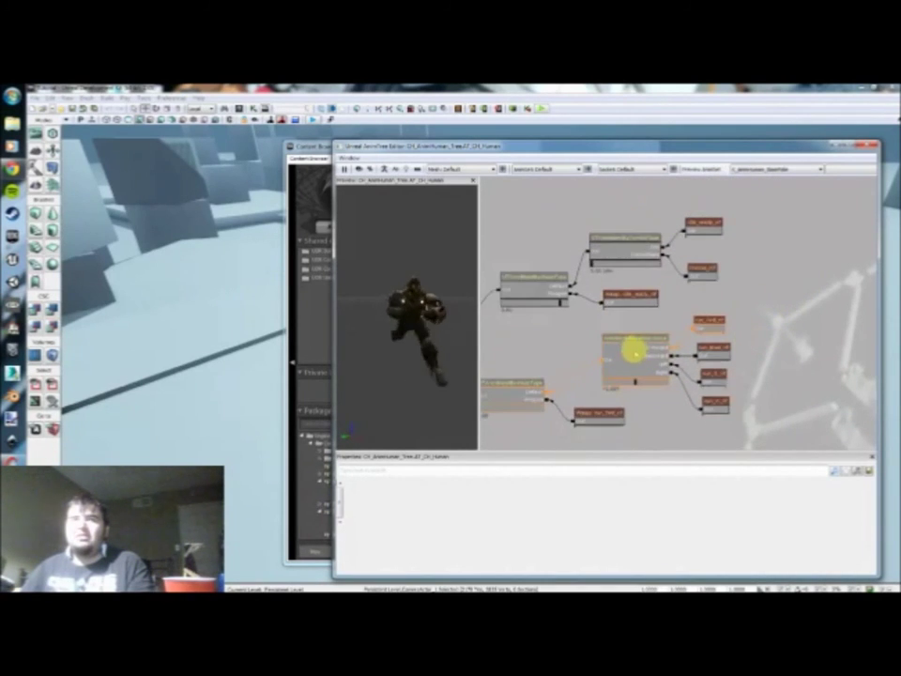
scroll(634, 350, "up", 1)
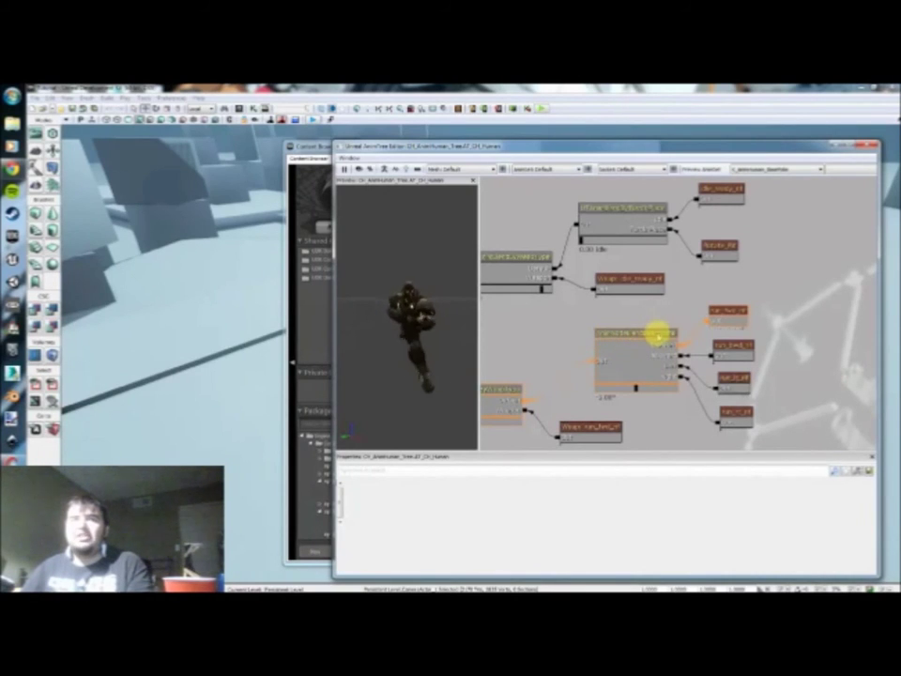
left_click_drag(674, 404, 665, 404)
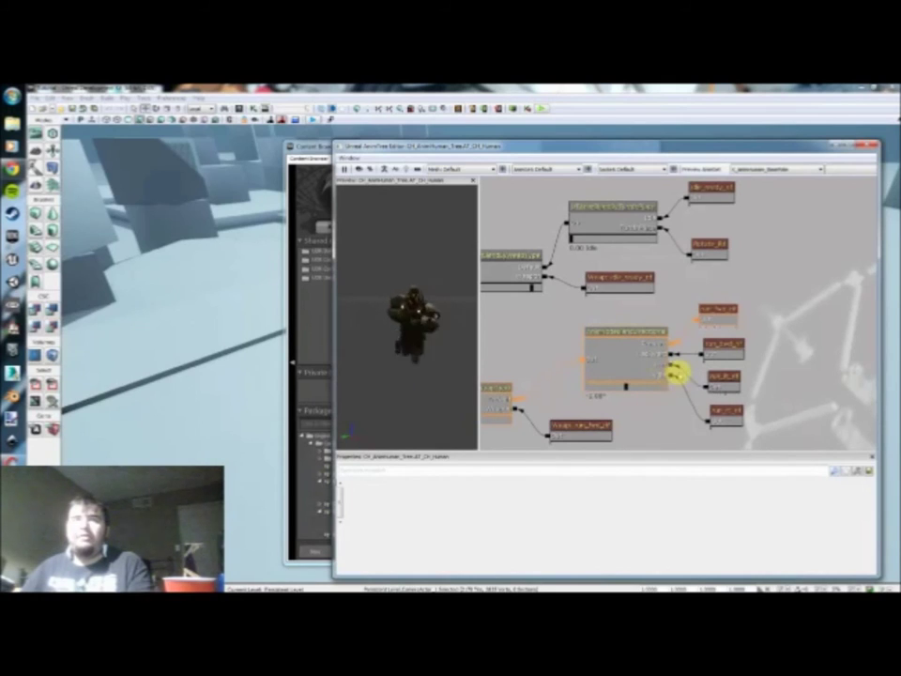
mouse_move(625, 386)
left_mouse_down()
mouse_move(659, 385)
mouse_move(587, 387)
mouse_move(668, 382)
mouse_move(599, 385)
mouse_move(627, 386)
left_mouse_up()
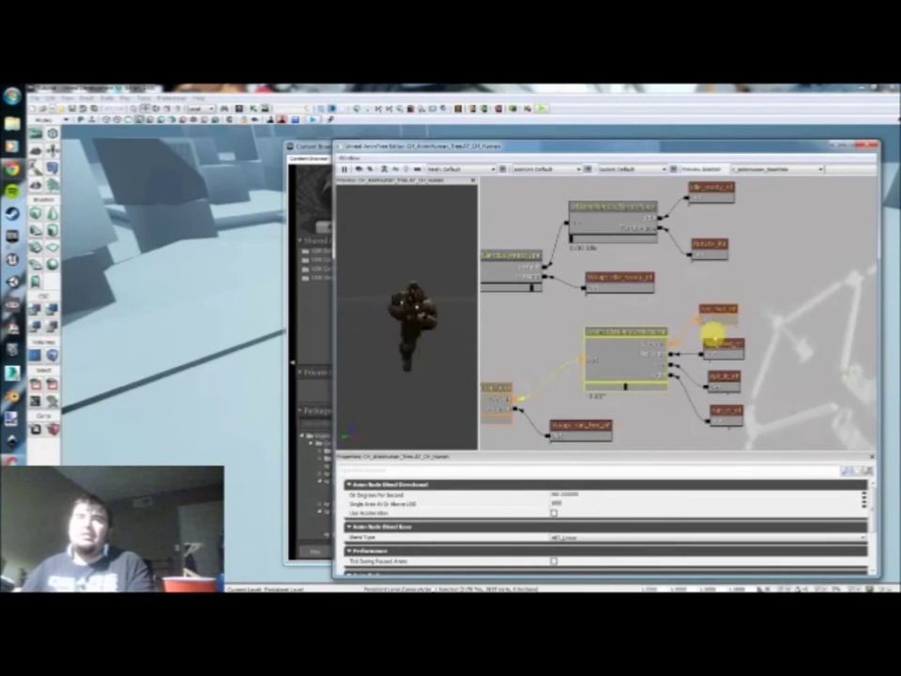
Break the links between the directional blend node and its four run animation sequences
left_click_drag(762, 358, 737, 322)
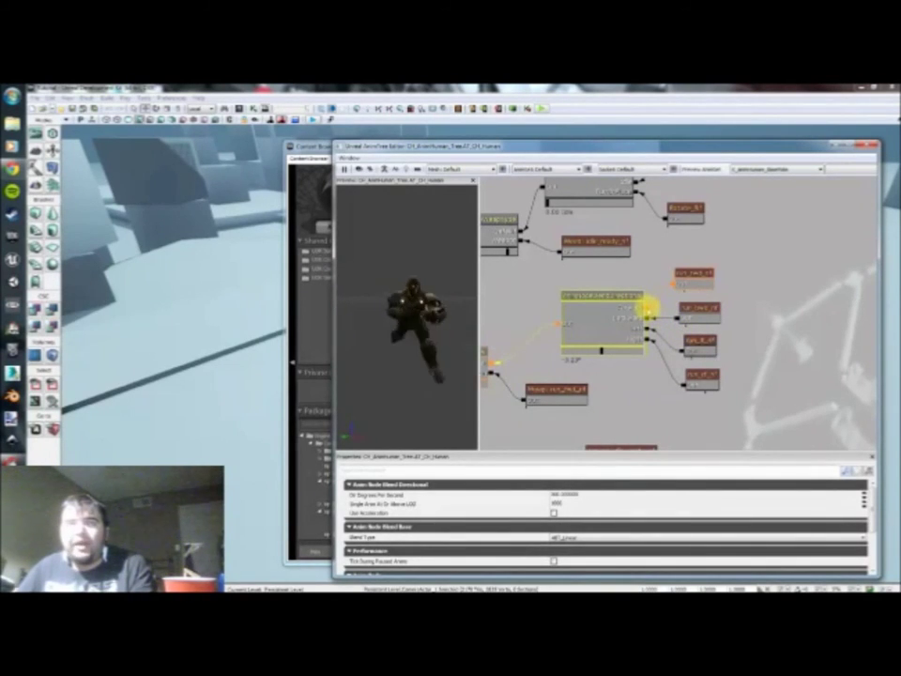
left_click(646, 317)
left_click(645, 318, "alt")
left_click(645, 327, "alt")
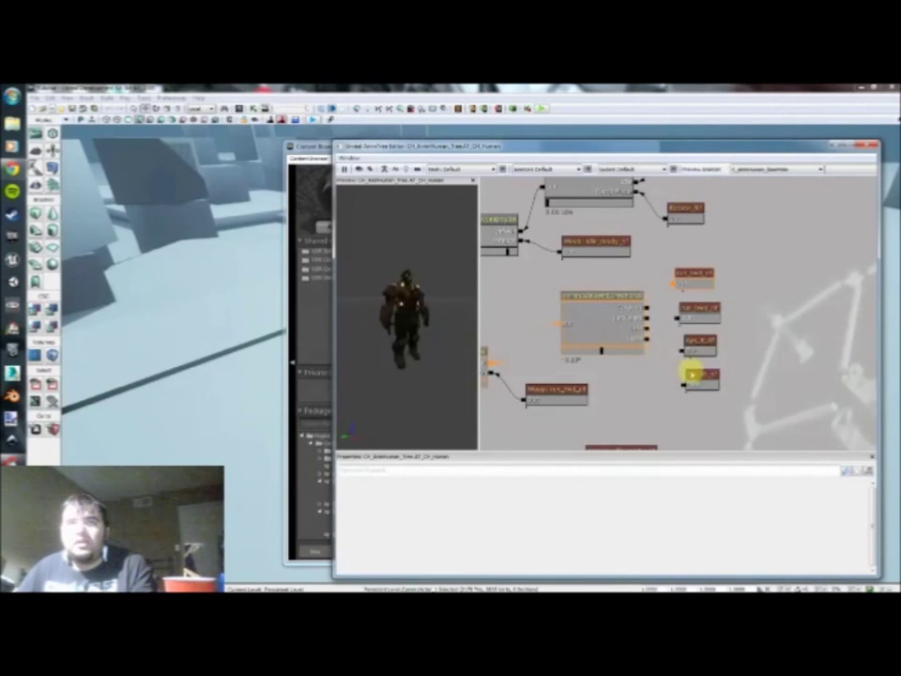
Move the four run animation nodes farther from the directional blend node and separate the forward run from the other three
left_click_drag(739, 411, 792, 277, "ctrl+alt")
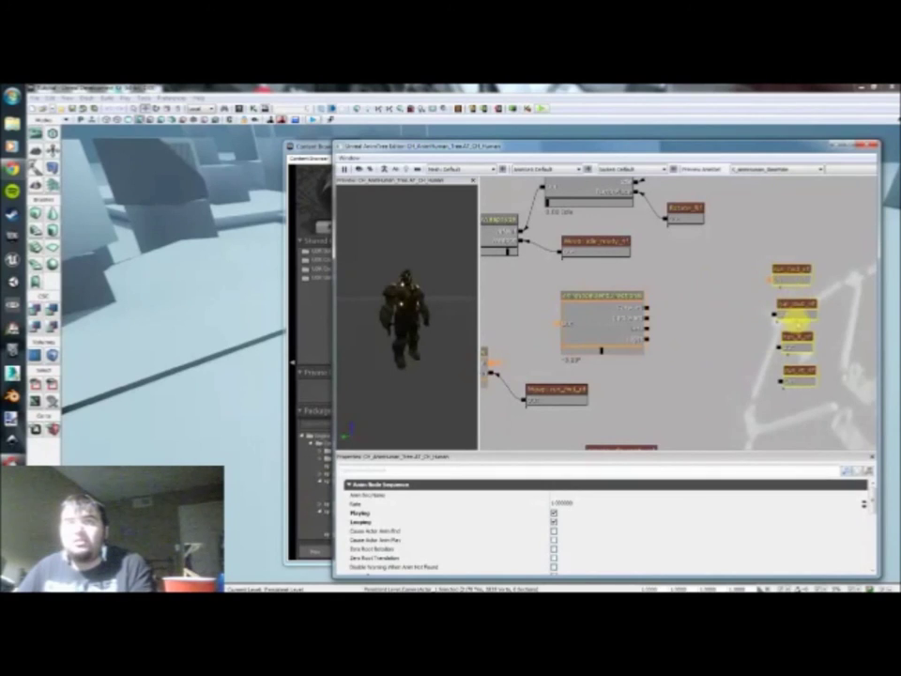
left_click(799, 372)
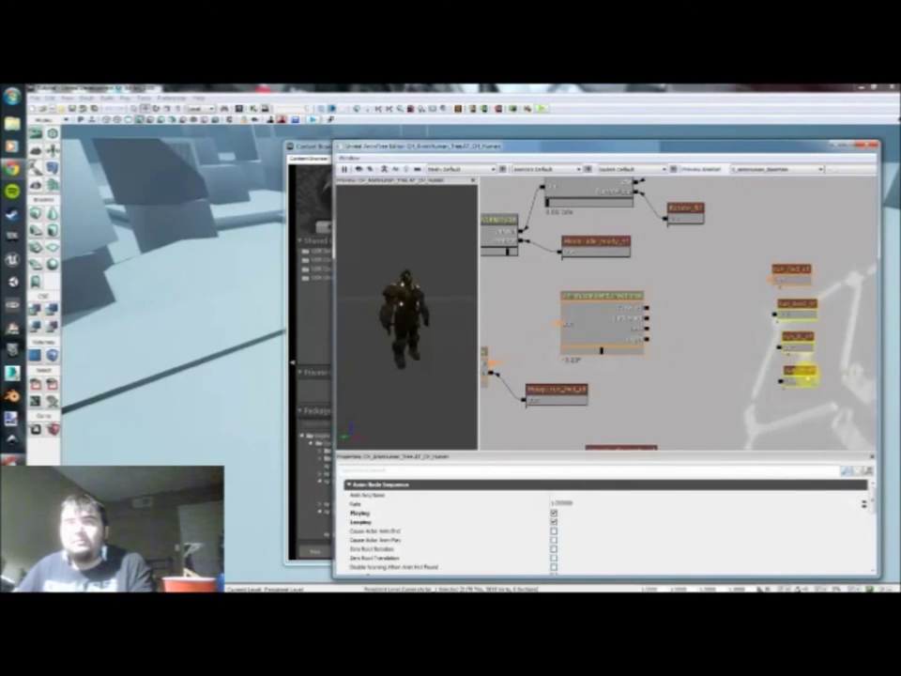
left_click_drag(807, 376, 804, 395, "ctrl")
left_click(800, 276)
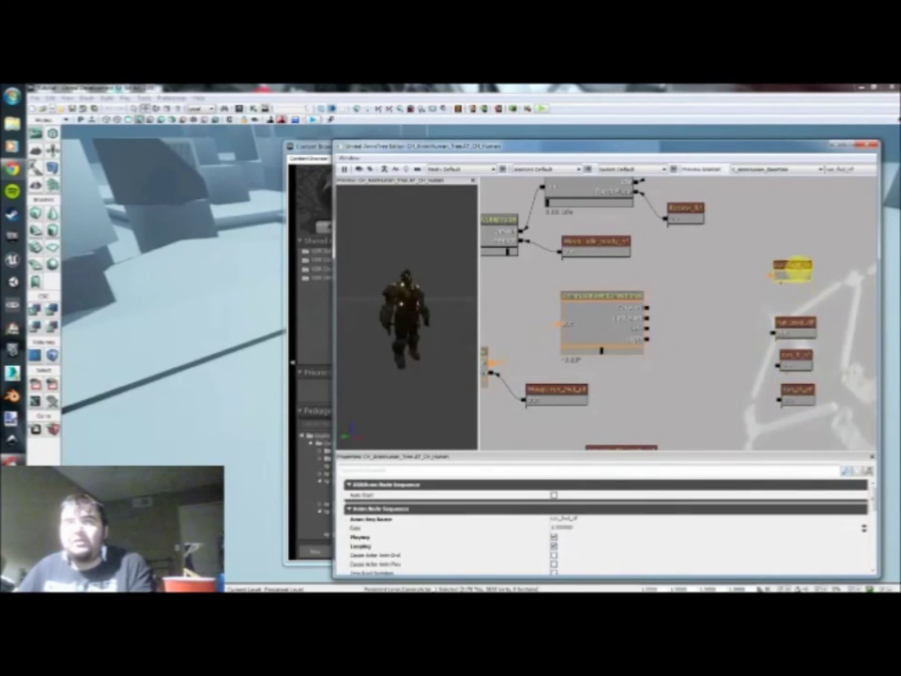
left_click_drag(791, 272, 793, 257)
Add a blank AnimNodeSequence node beside the directional blend node and select it to show its properties
left_click(711, 338)
right_click(691, 297)
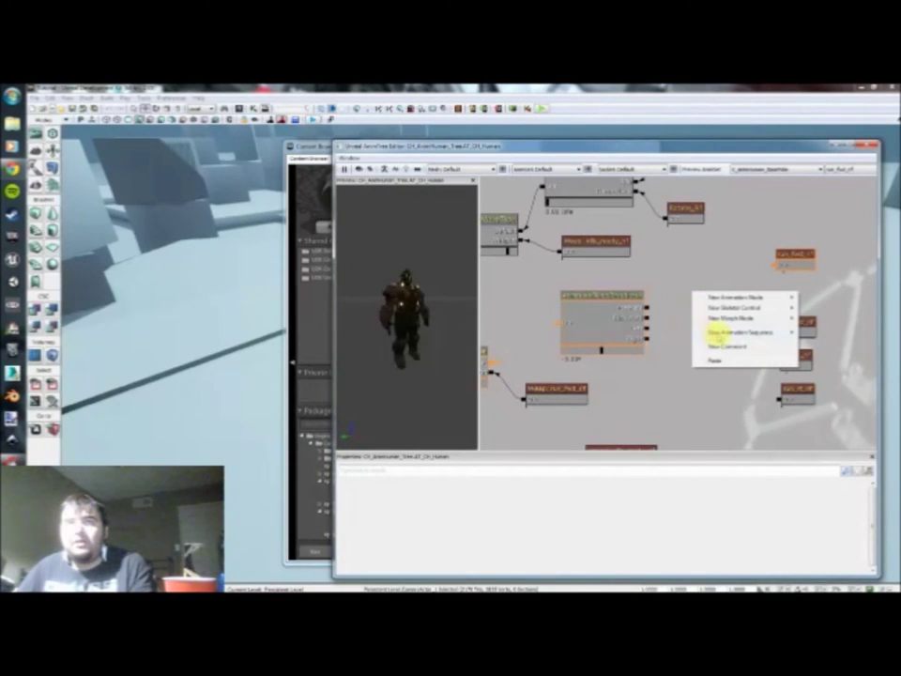
mouse_move(713, 332)
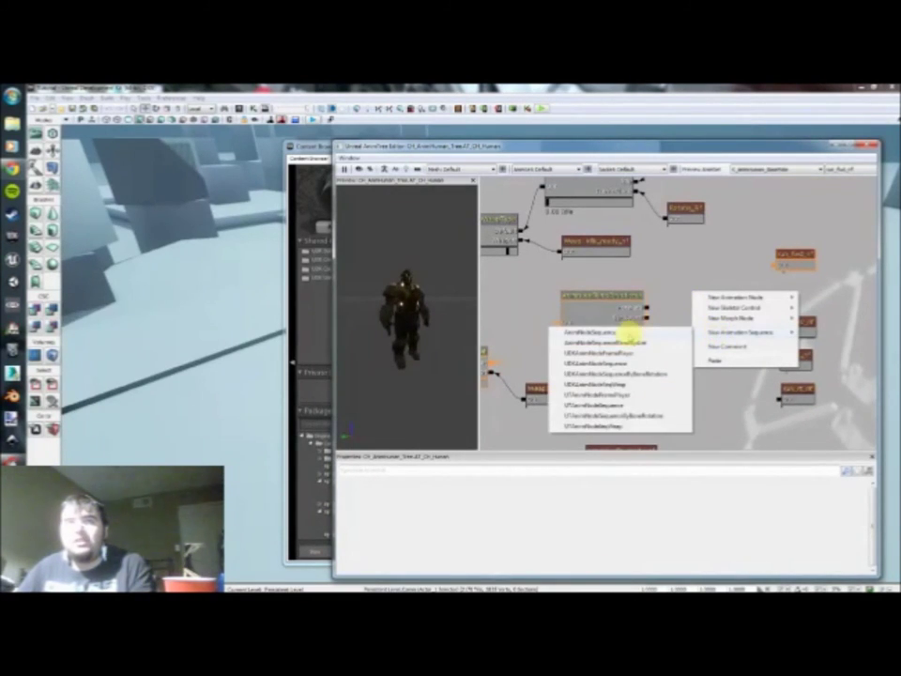
left_click(602, 332)
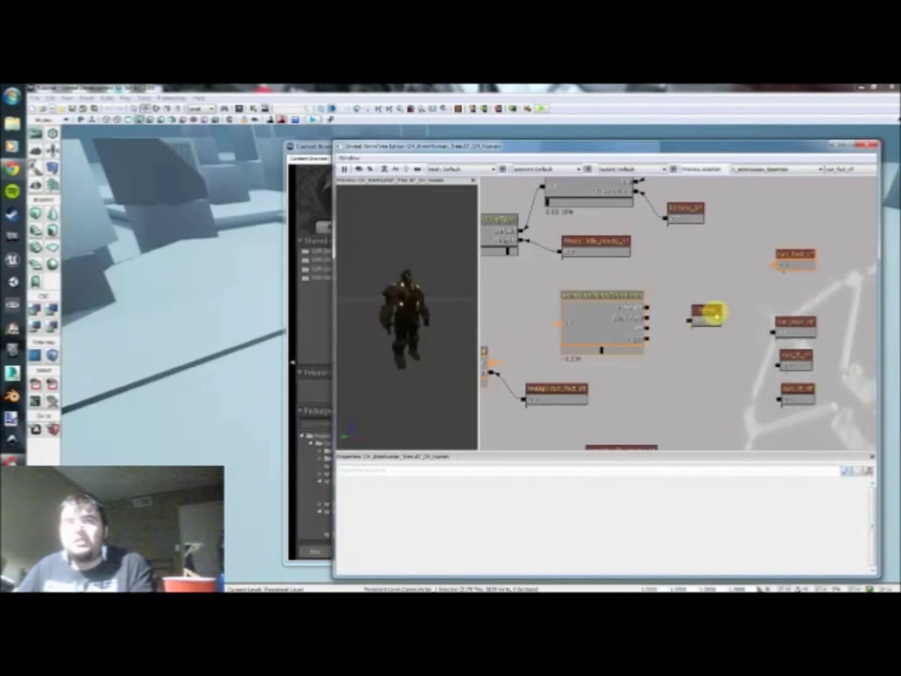
left_click(711, 315)
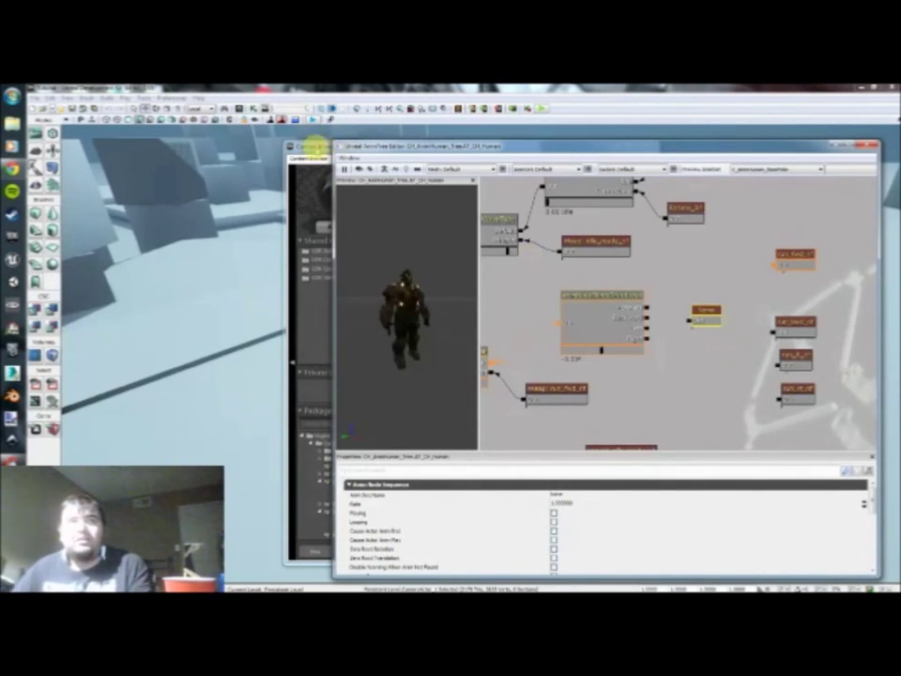
Filter the Content Browser to animation sets and look through the available AnimSets
left_click_drag(315, 146, 273, 152)
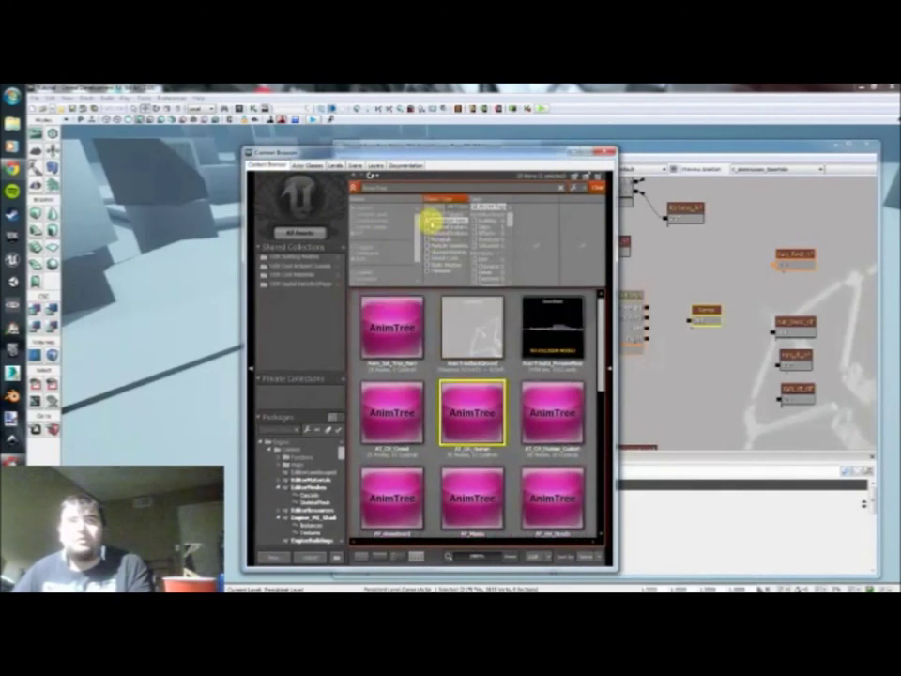
left_click(430, 221)
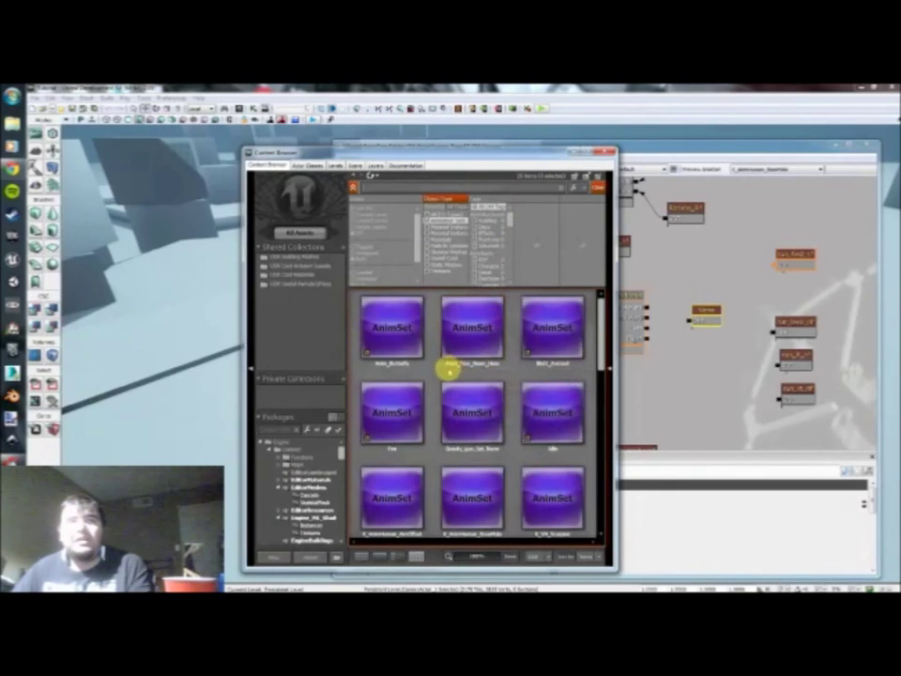
scroll(434, 441, "down", 1)
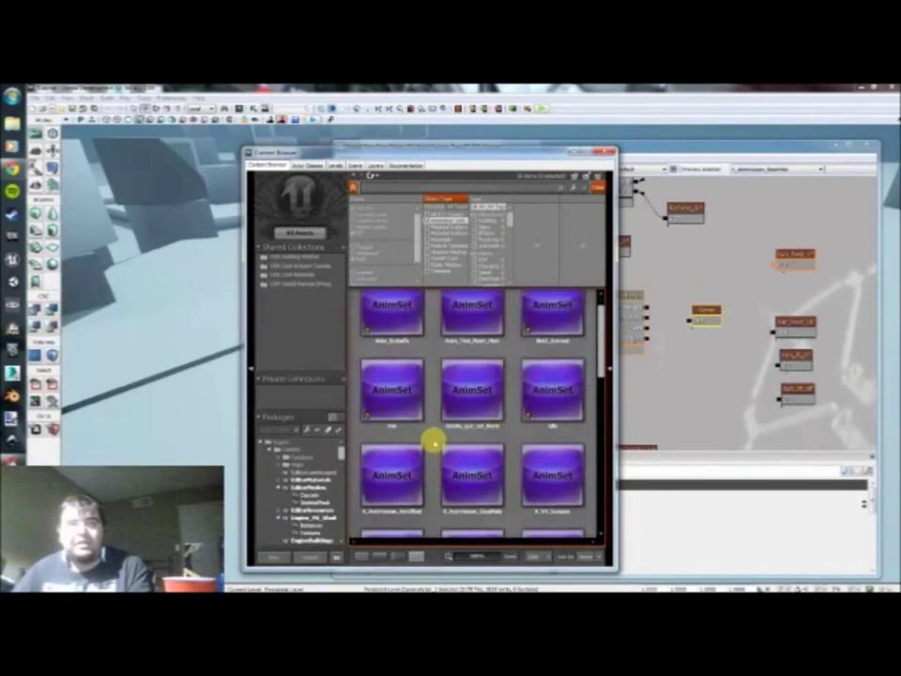
scroll(434, 441, "down", 1)
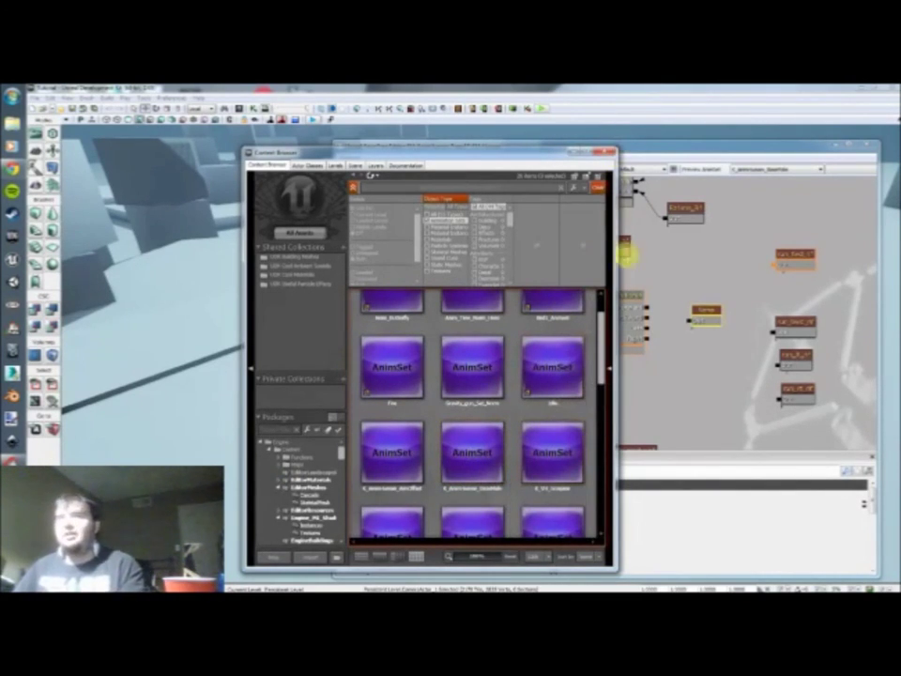
left_click(602, 151)
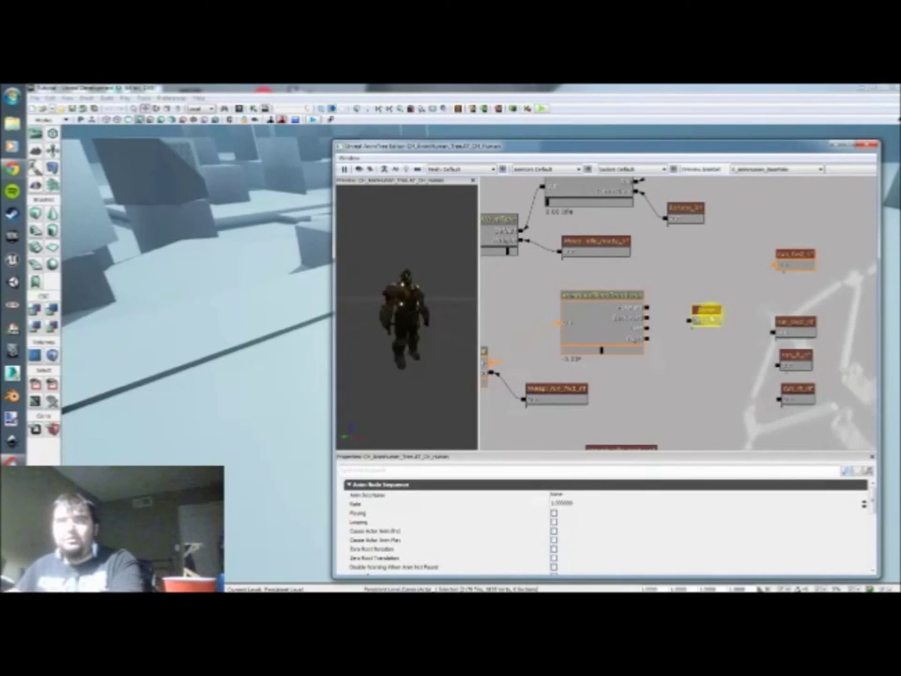
Delete the blank sequence node and add a UTAnimBlendBySpeed node between the directional blend and the run animations
key("Delete")
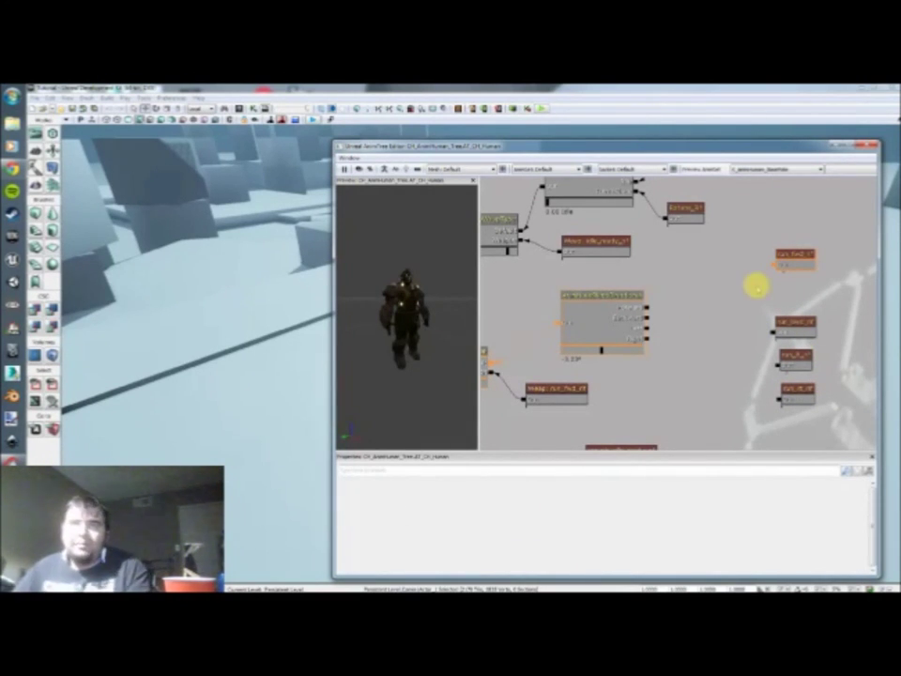
left_click_drag(701, 301, 682, 295)
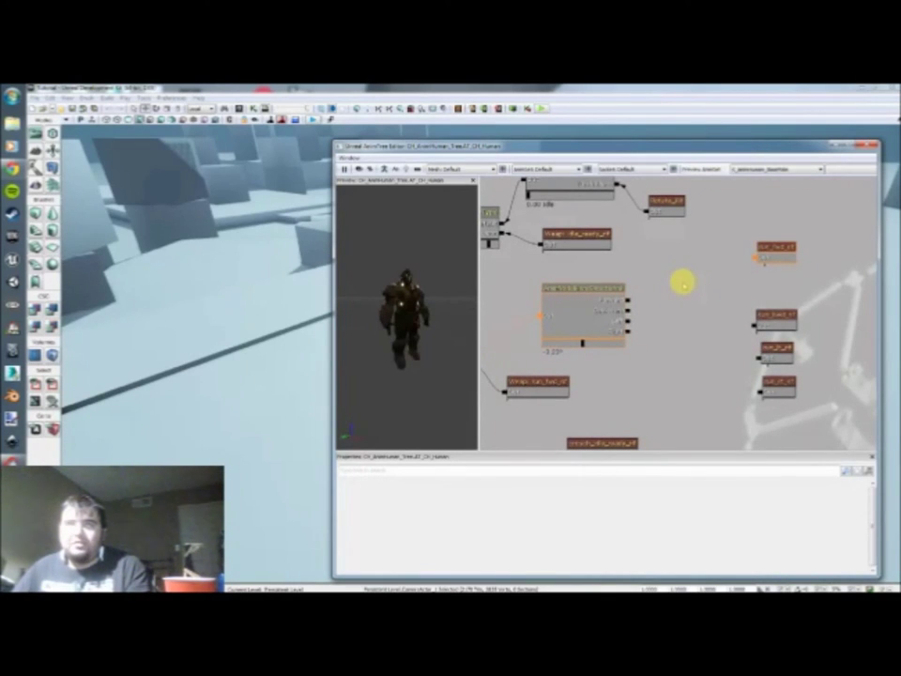
right_click(682, 282)
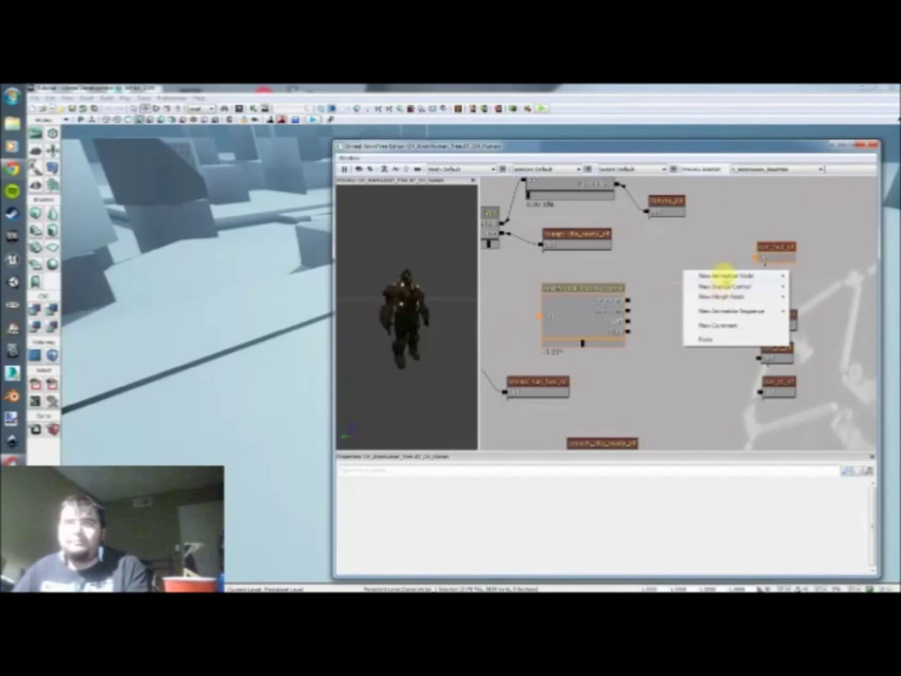
mouse_move(724, 273)
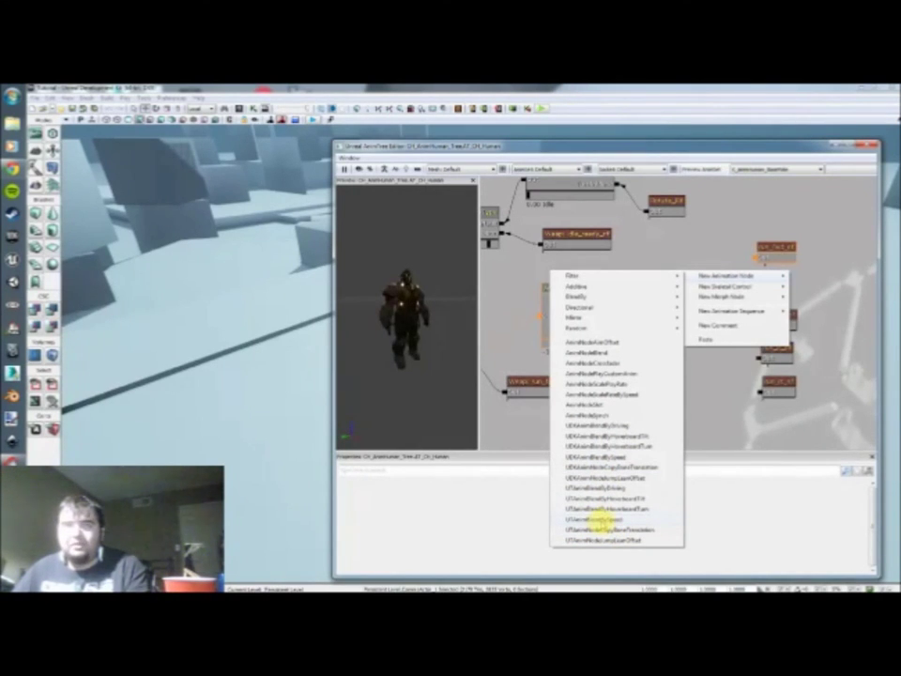
left_click(600, 519)
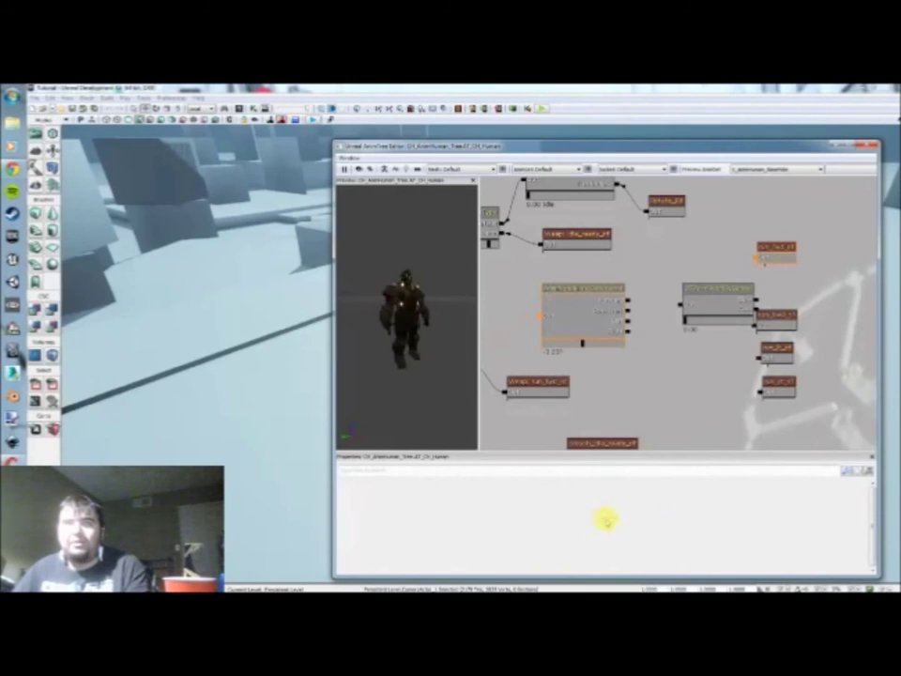
left_click(719, 315)
left_click_drag(720, 315, 702, 286)
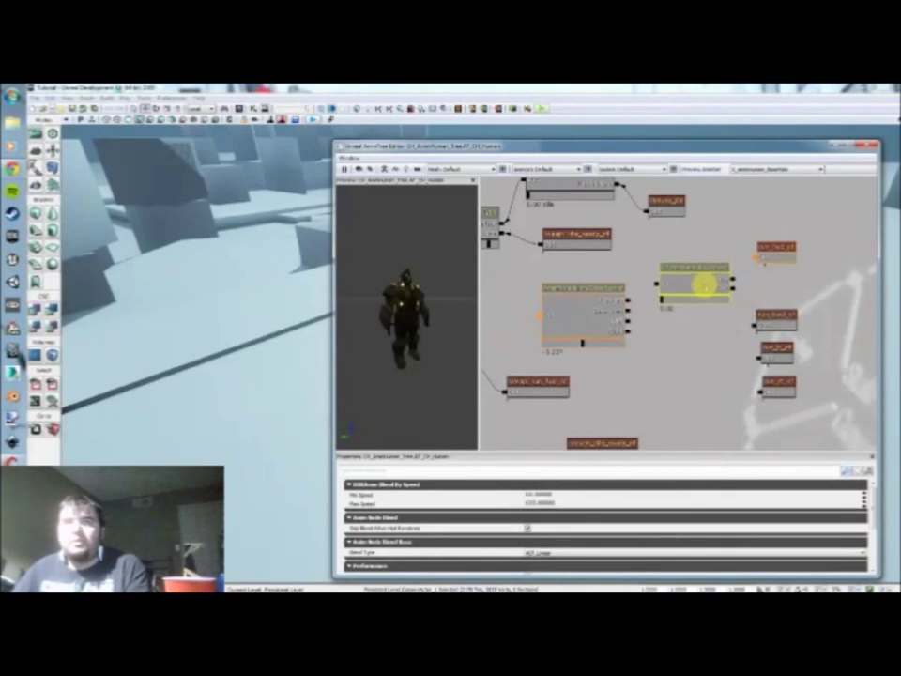
Duplicate the speed blend node until there are four and stack them beside the directional blend node
left_click(785, 251)
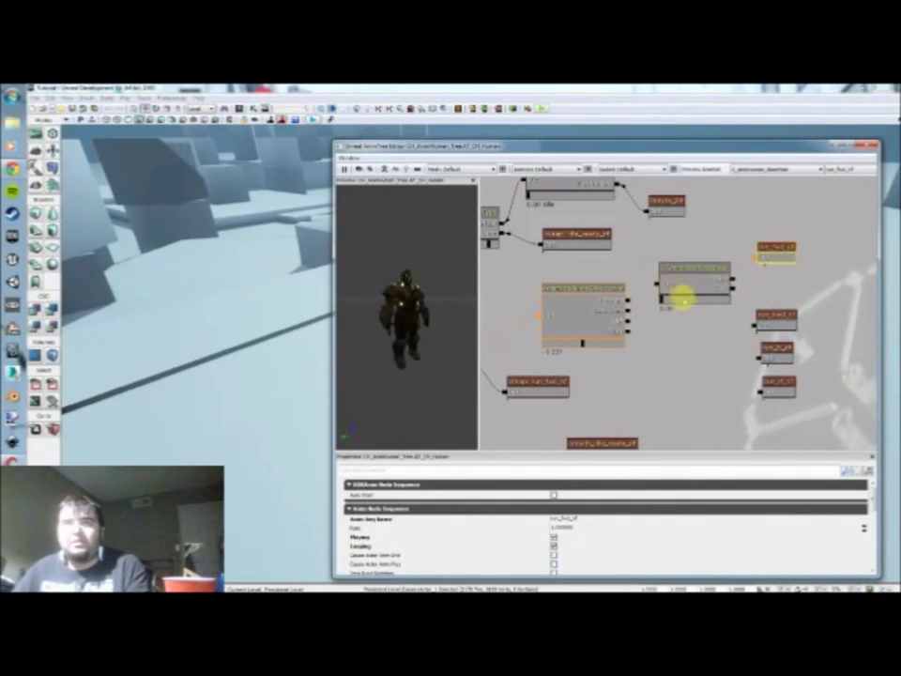
left_click(694, 276)
key("ctrl+w")
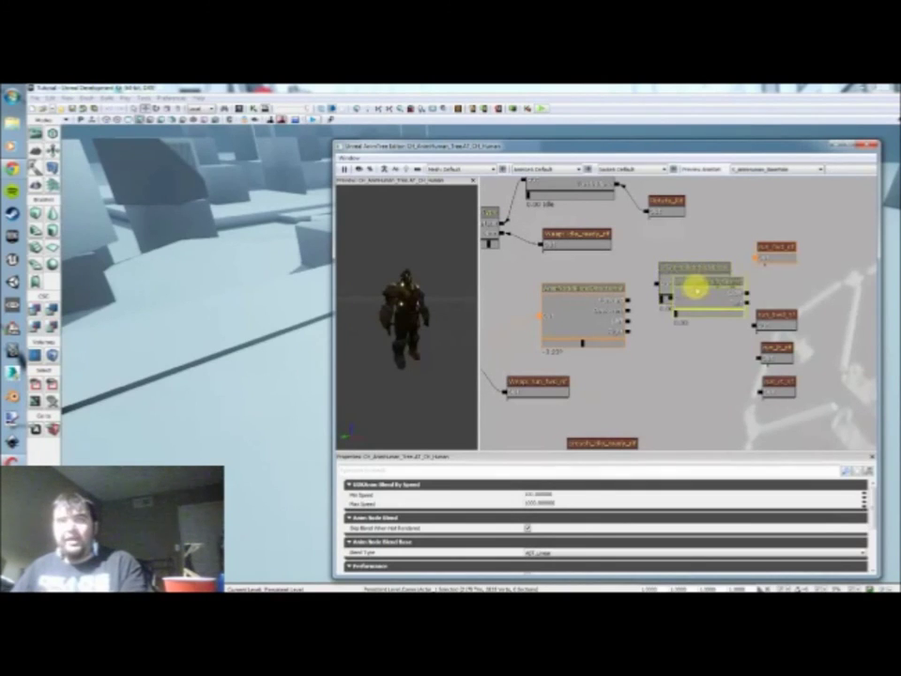
left_click_drag(700, 303, 682, 340, "ctrl")
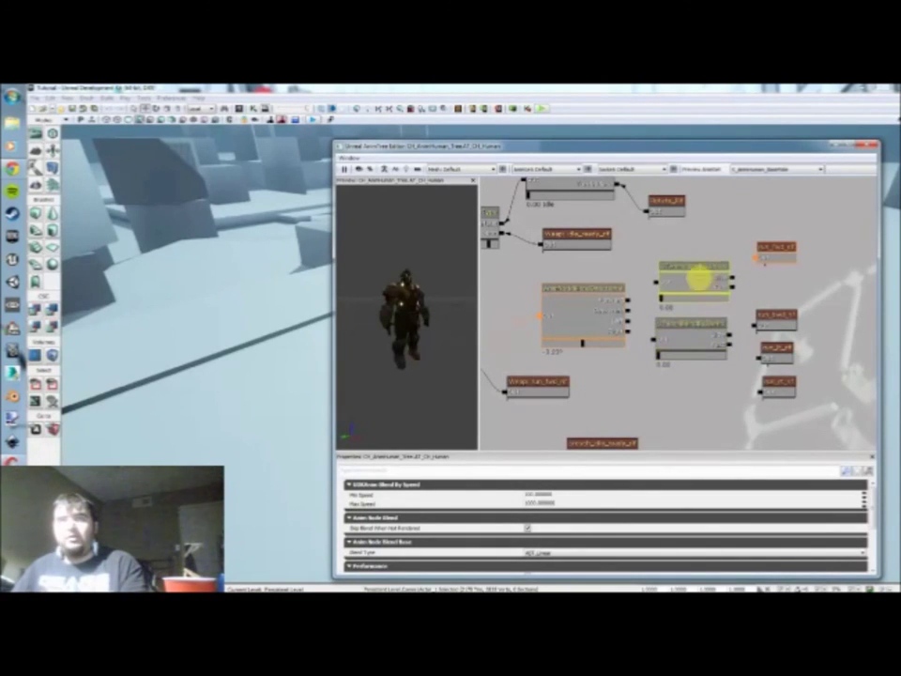
left_click_drag(686, 268, 677, 251)
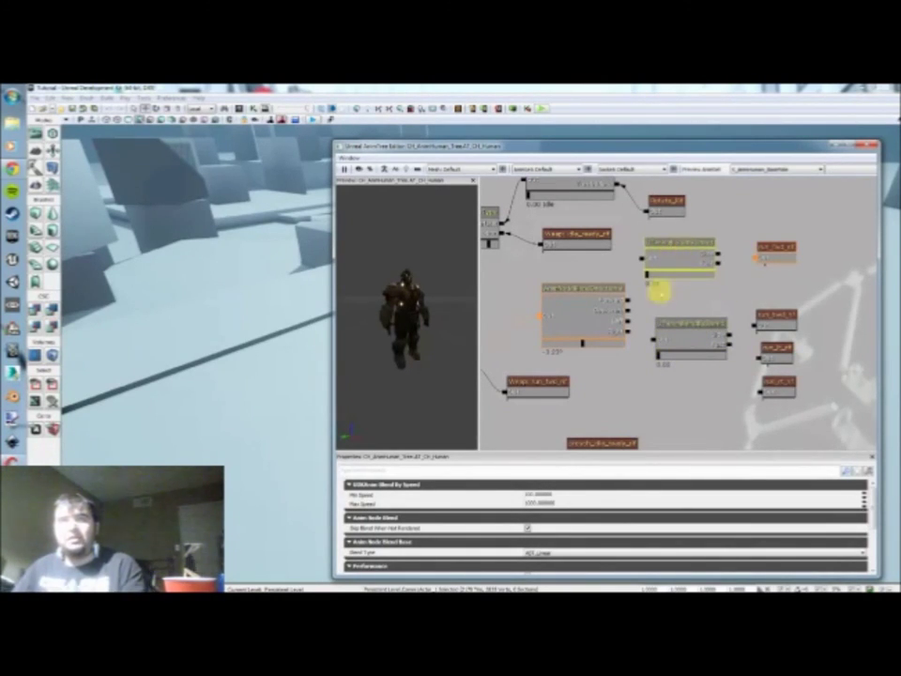
left_click_drag(663, 332, 675, 360)
key("ctrl+w")
key("ctrl+w")
left_click_drag(718, 327, 681, 416)
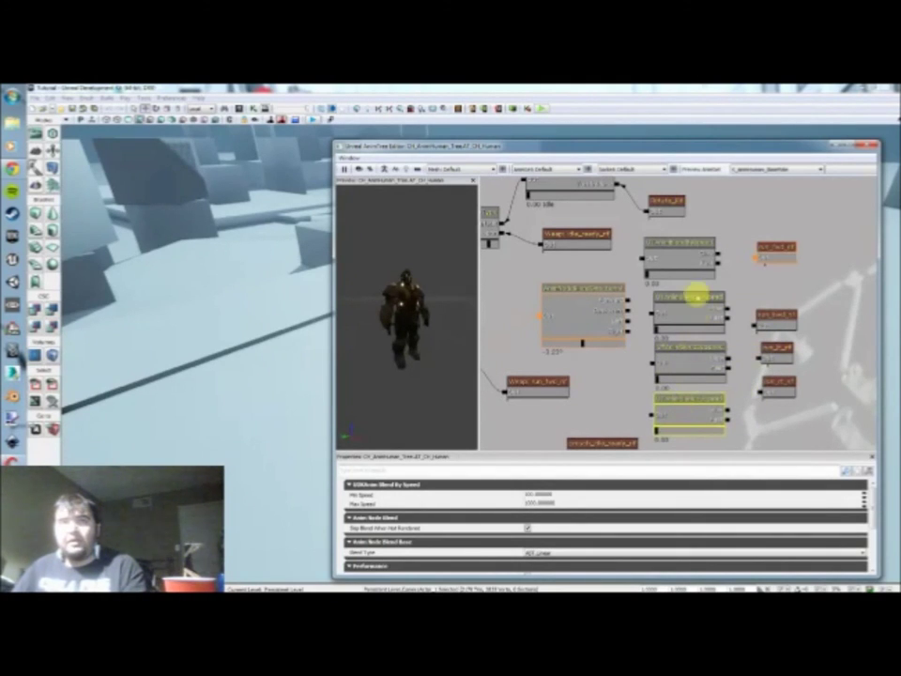
Space the four run animation nodes out vertically and align the uppermost speed blend node with the others
left_click(765, 254)
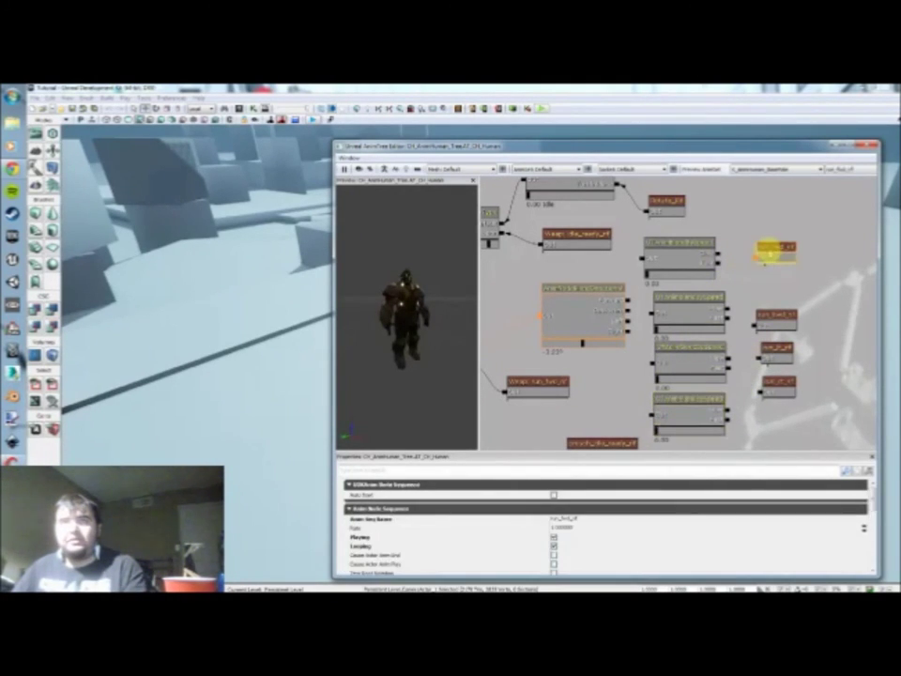
left_click(777, 356)
left_click(786, 391, "ctrl")
left_click_drag(782, 358, 781, 380, "ctrl")
left_click(781, 384)
left_click(777, 410)
left_click_drag(824, 408, 780, 388)
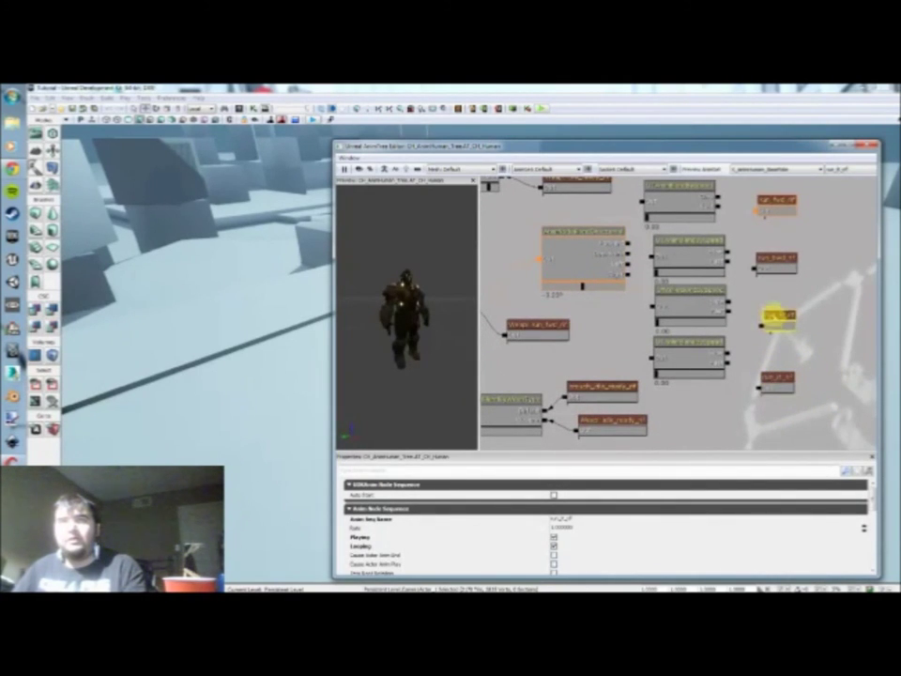
left_click(777, 260)
left_click_drag(779, 197, 772, 245)
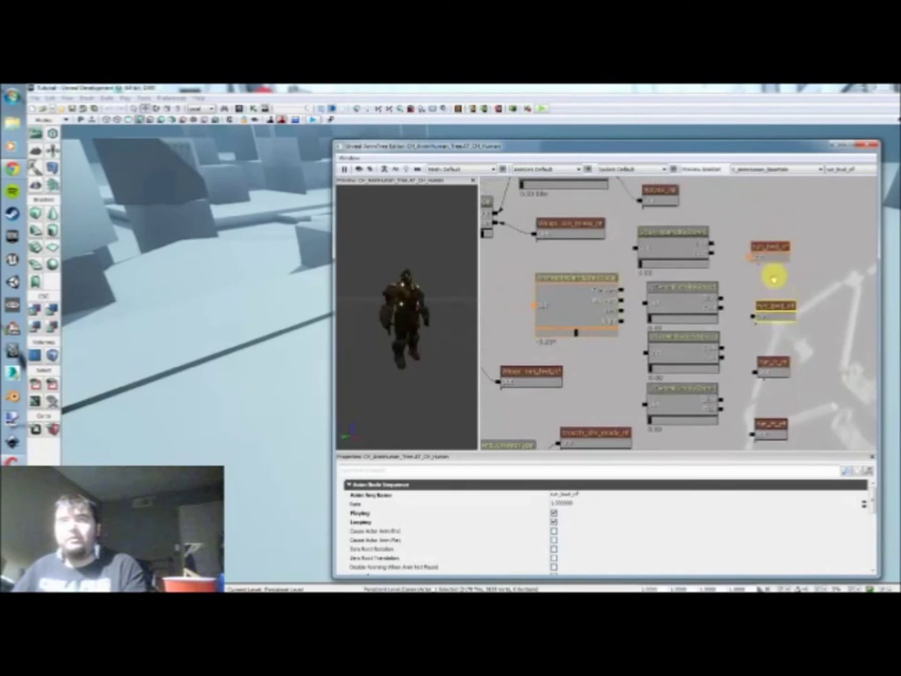
left_click_drag(670, 246, 684, 246)
Duplicate the forward and backward run animation nodes and place each copy just above its original
left_click(768, 250)
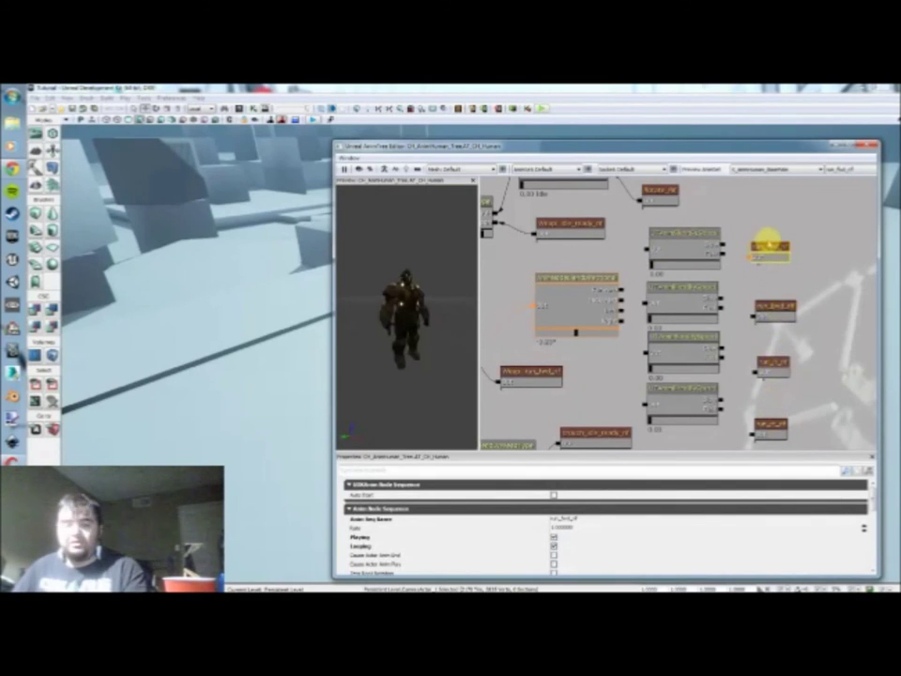
key("ctrl+c")
key("ctrl+v")
left_click_drag(770, 272, 758, 230)
left_click(771, 311)
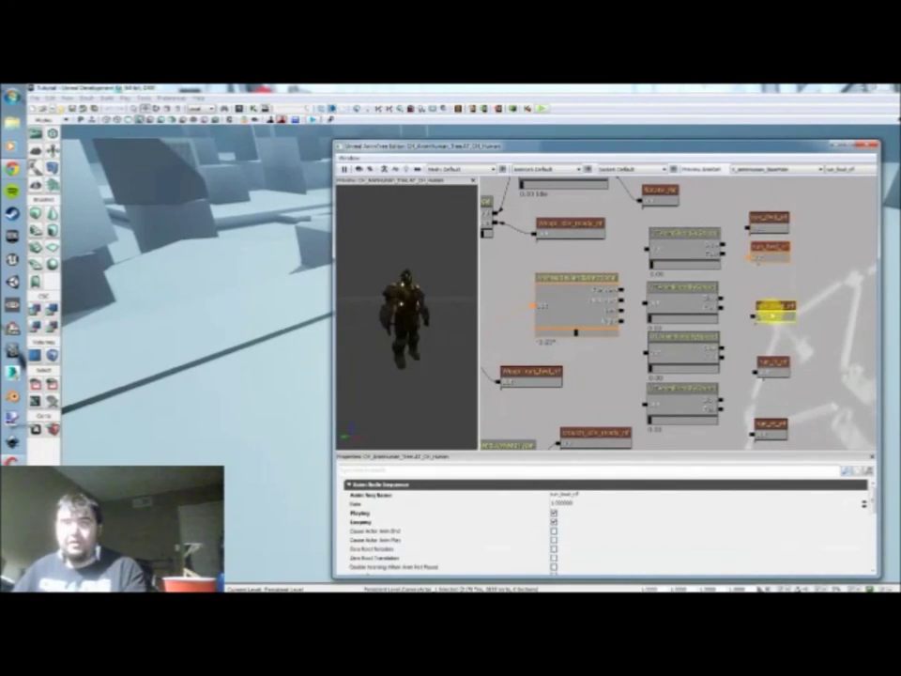
key("ctrl+c")
key("ctrl+v")
left_click_drag(790, 330, 778, 288, "ctrl")
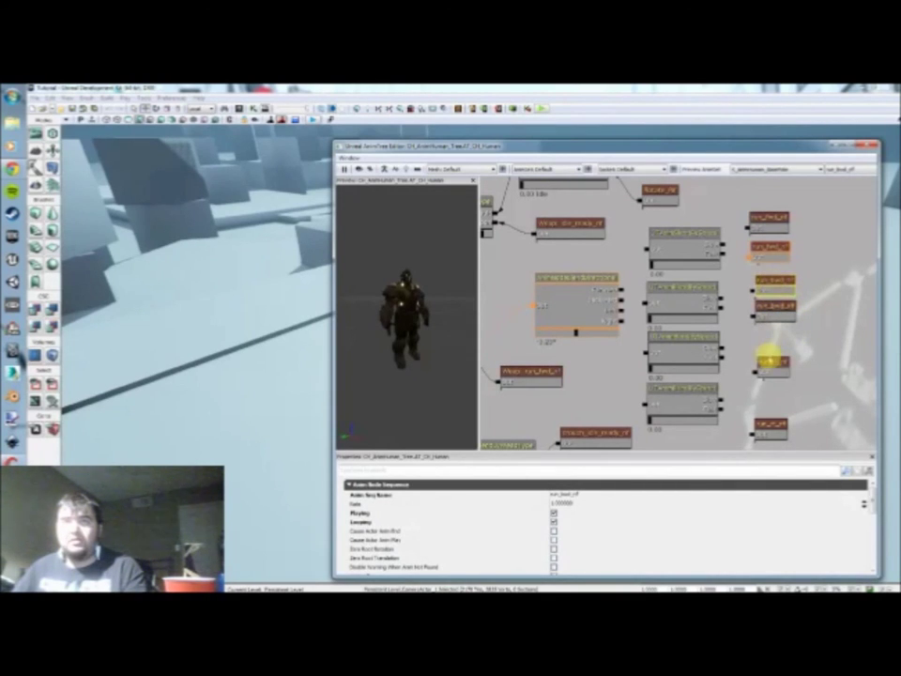
Duplicate the left and right run animation nodes and place each copy just above its original
left_click(771, 366)
key("ctrl+c")
key("ctrl+v")
left_click_drag(785, 379, 777, 347, "ctrl")
left_click(765, 364)
left_click(774, 339, "ctrl")
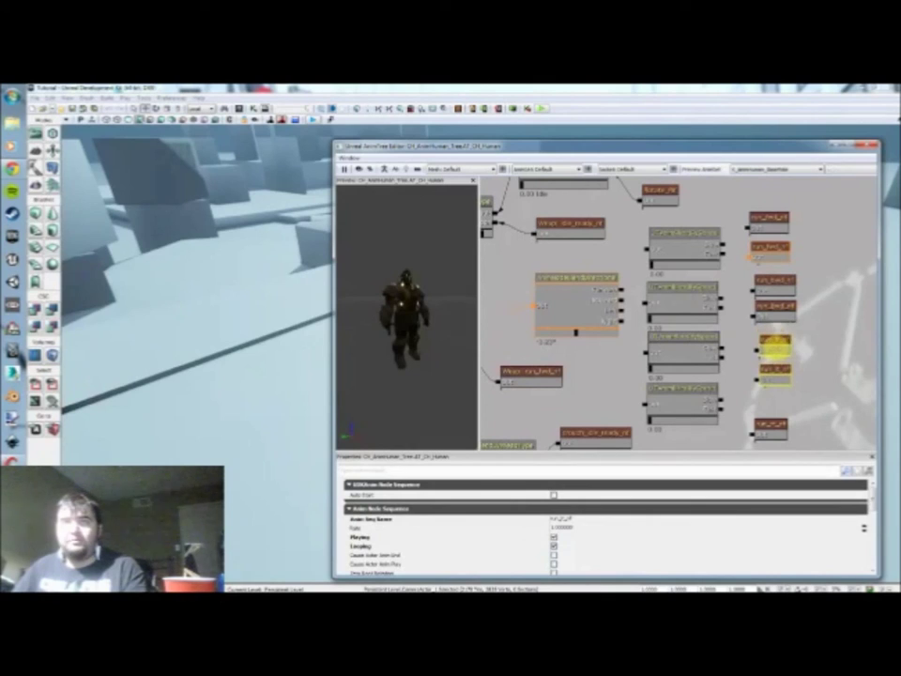
left_click(768, 422)
key("ctrl+c")
key("ctrl+v")
left_click_drag(781, 438, 775, 397, "ctrl")
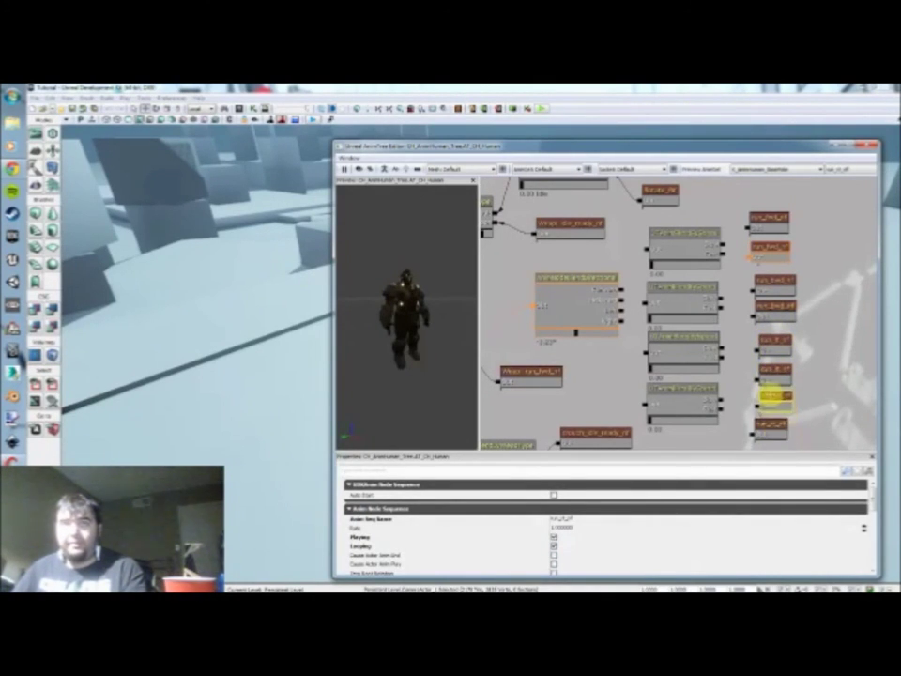
Adjust the spacing of the duplicated run animation nodes so they stand in separate directional pairs
left_click_drag(823, 421, 811, 389)
left_click(756, 390, "ctrl")
left_click_drag(764, 369, 771, 384, "ctrl")
left_click(765, 314)
left_click(764, 339)
left_click_drag(787, 339, 786, 377)
Set the Rate of the upper forward and upper backward run animation nodes to 0.5
left_click(771, 234)
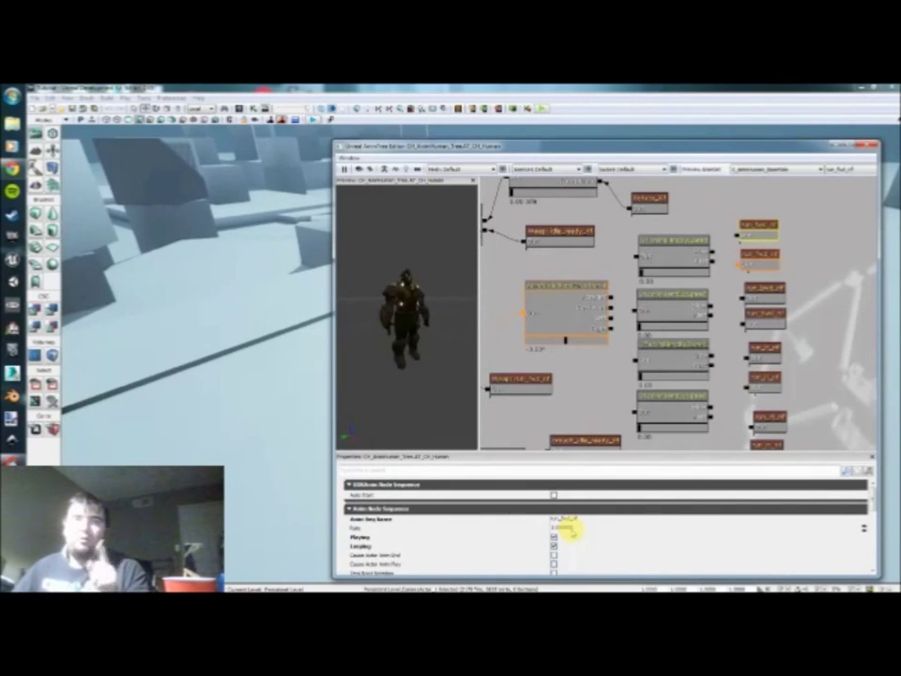
left_click(579, 529)
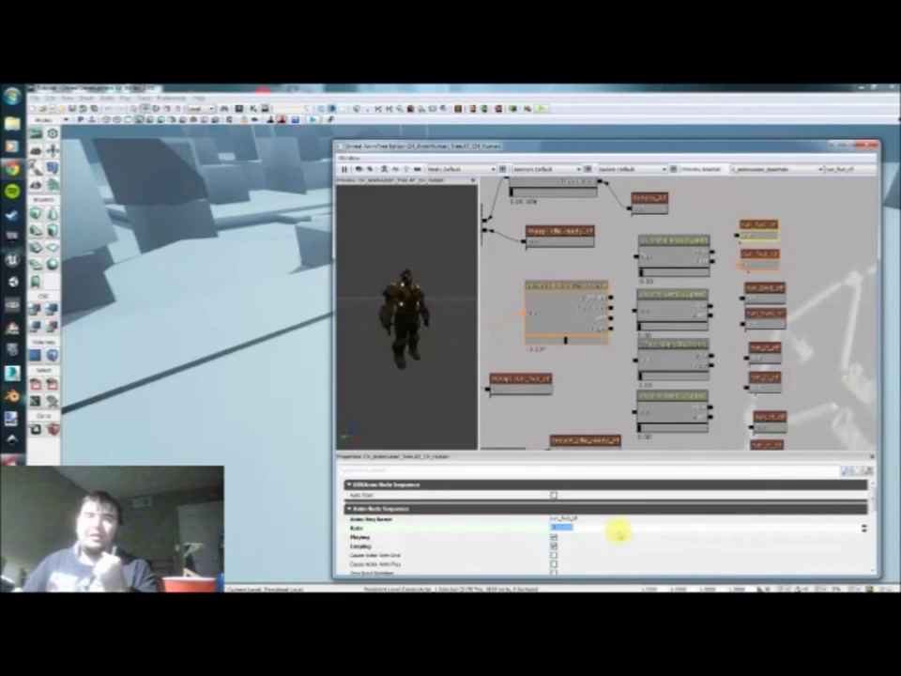
left_click(764, 289)
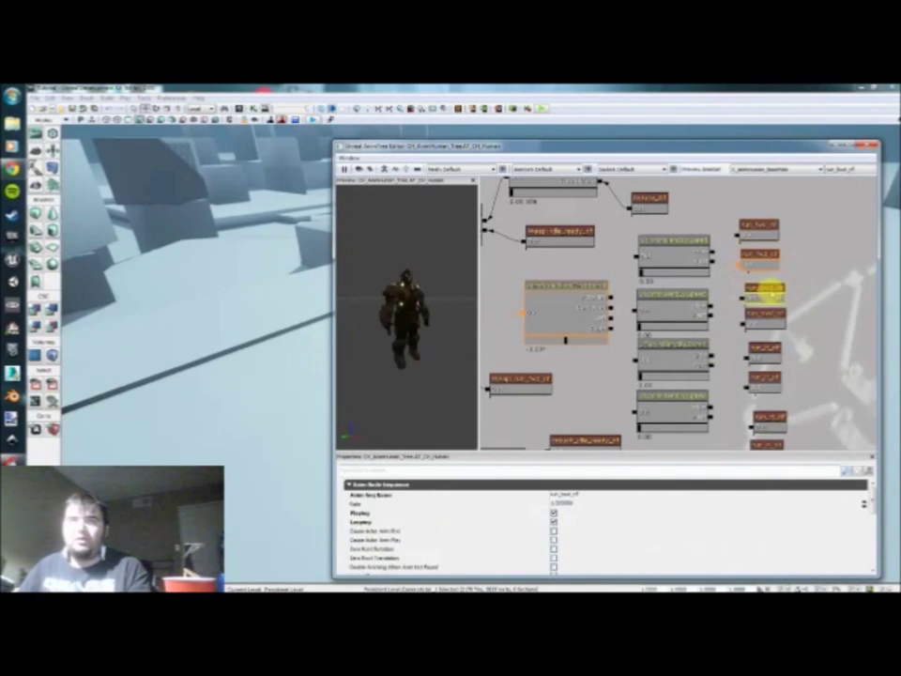
left_click(570, 505)
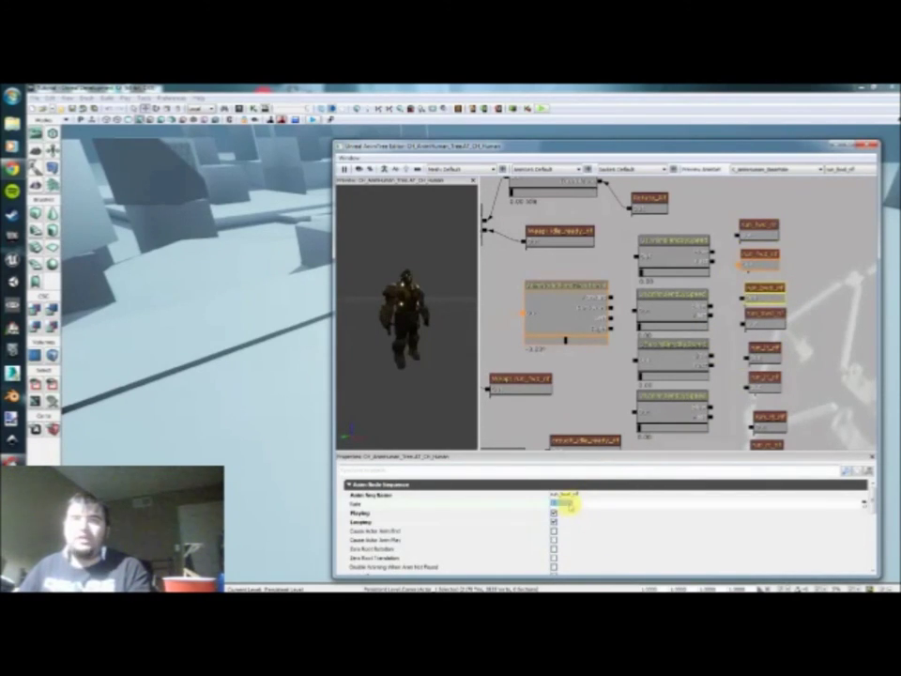
type(".")
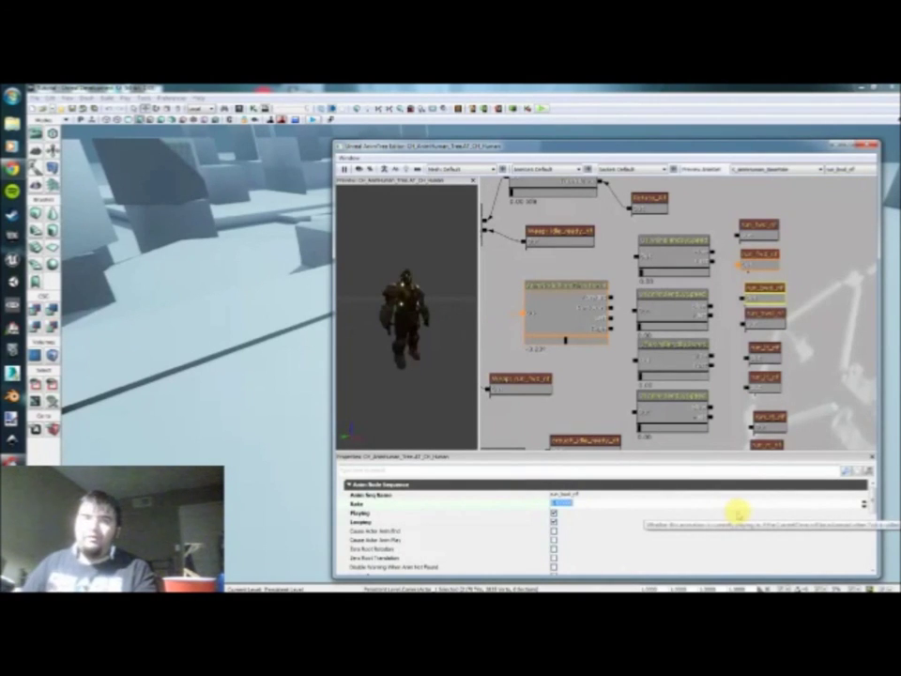
Set the Rate of the upper left and upper right run animation nodes to 0.5
left_click(766, 354)
left_click(561, 527)
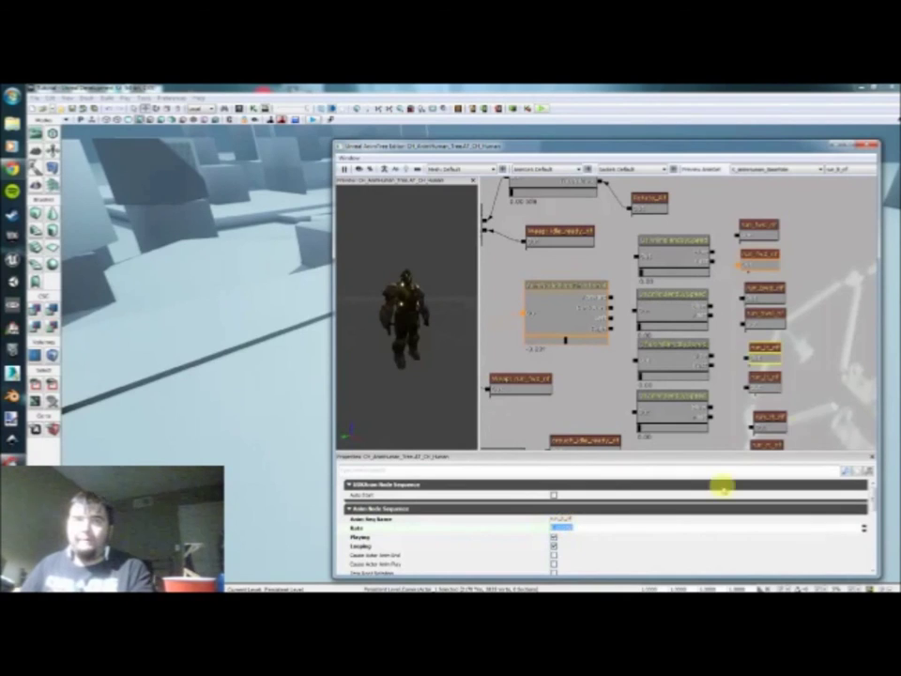
left_click(765, 416)
left_click_drag(830, 400, 831, 351)
left_click(561, 527)
type("0.5")
key("Return")
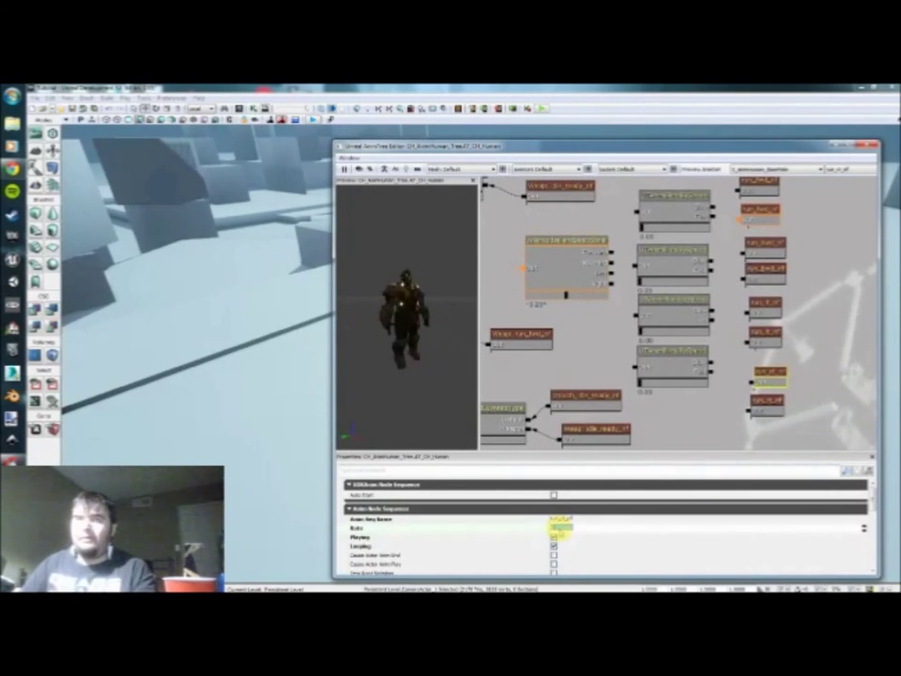
Connect each speed blend's slow output to the upper run node of its directional pair and its fast output to the lower one
left_click_drag(802, 296, 785, 306)
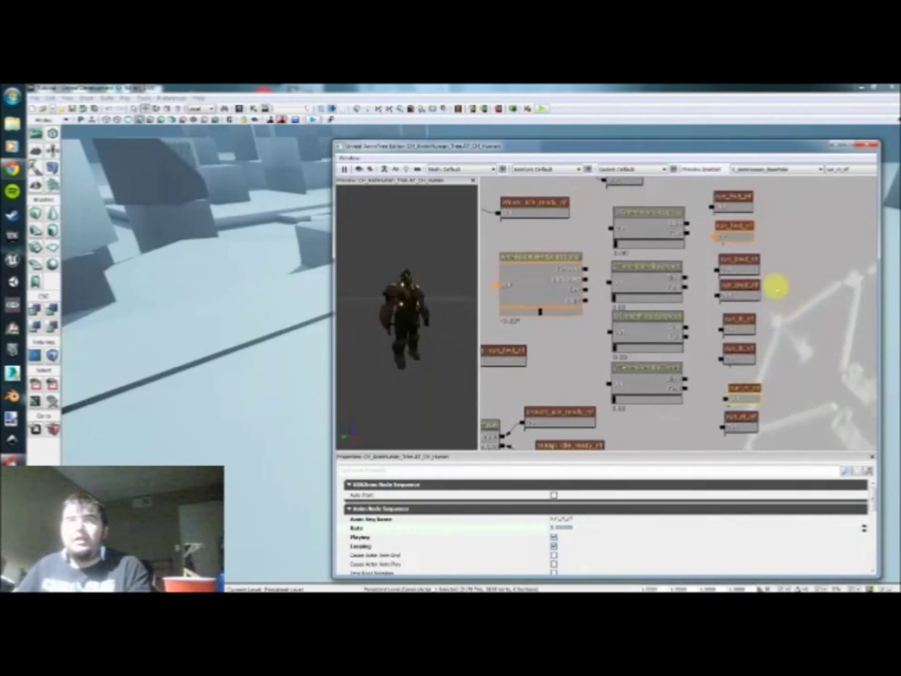
left_click(709, 201)
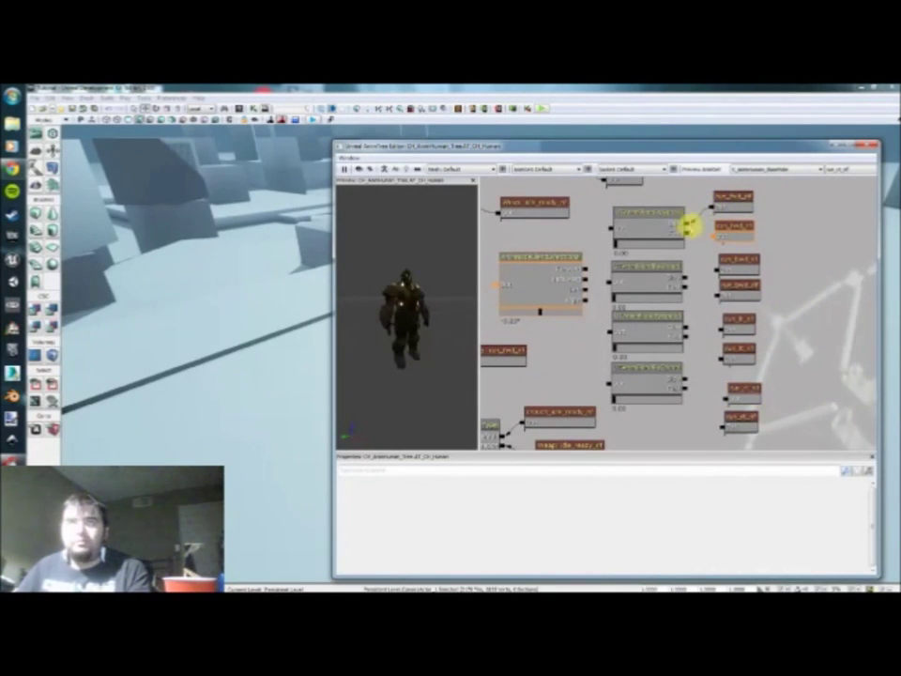
left_click_drag(715, 271, 684, 276)
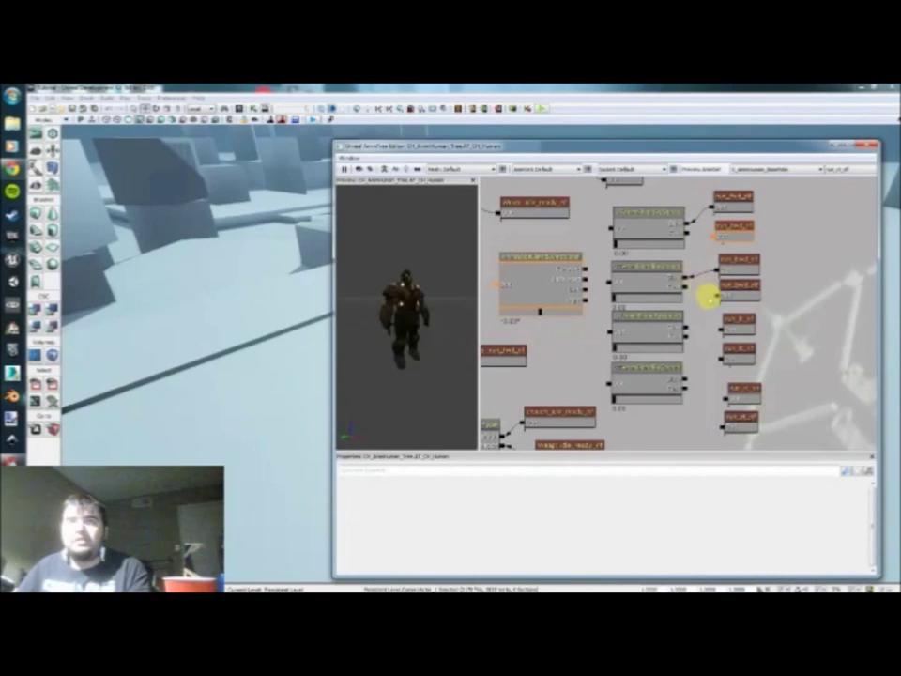
left_click_drag(717, 329, 684, 328)
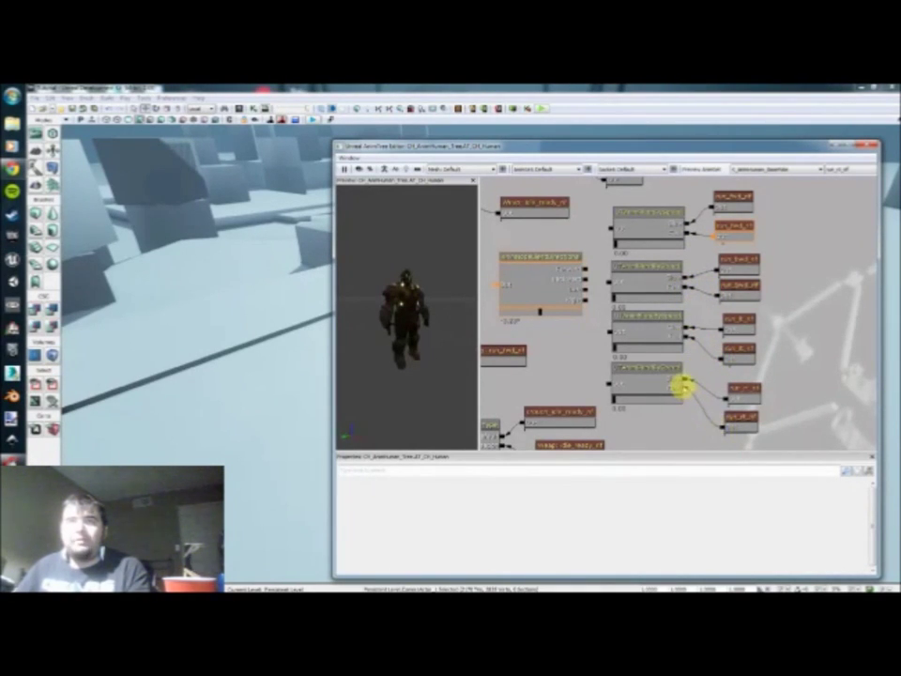
left_click_drag(693, 362, 729, 395)
Set Min Speed to 220 and Max Speed to 440 on the forward and backward speed blend nodes
left_click(690, 242)
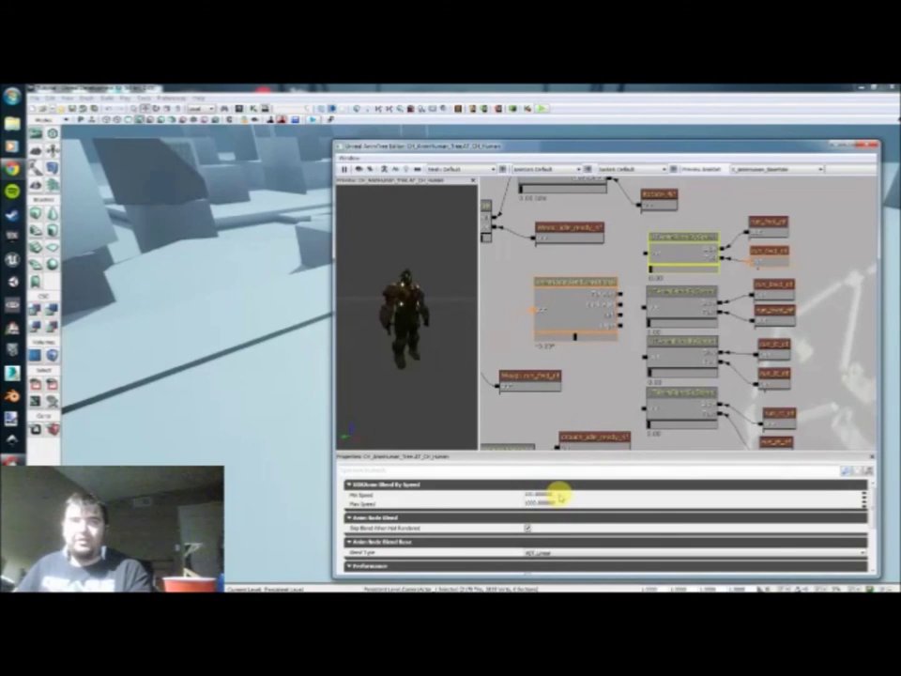
left_click(554, 495)
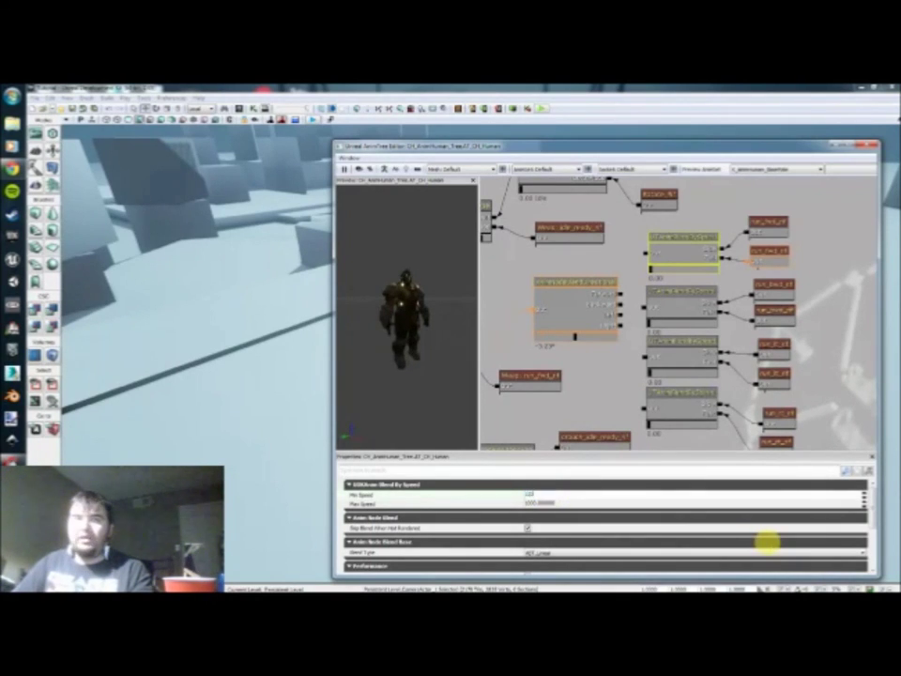
left_click(555, 503)
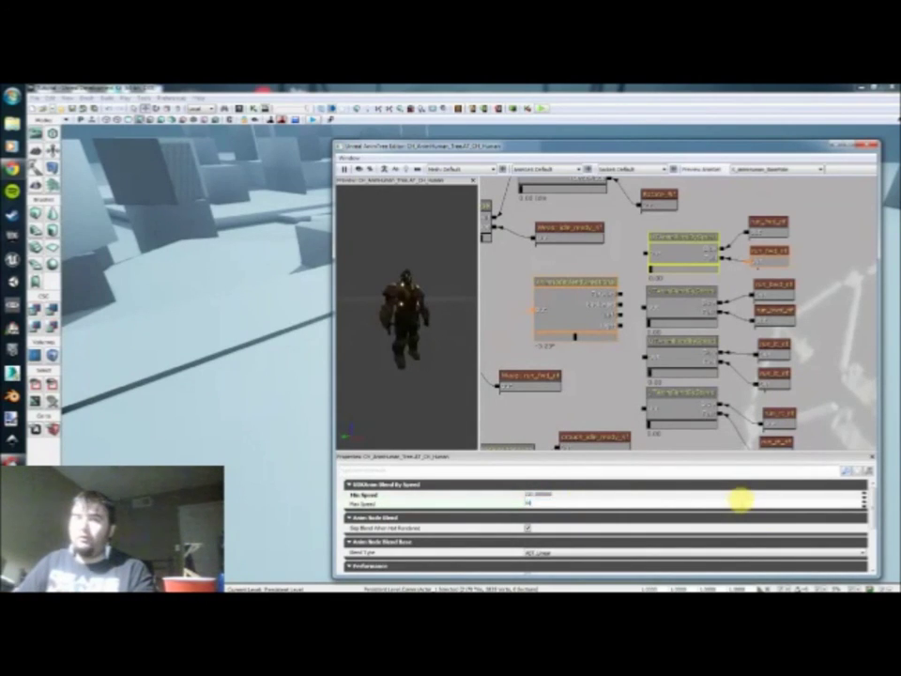
type("40.")
key("Return")
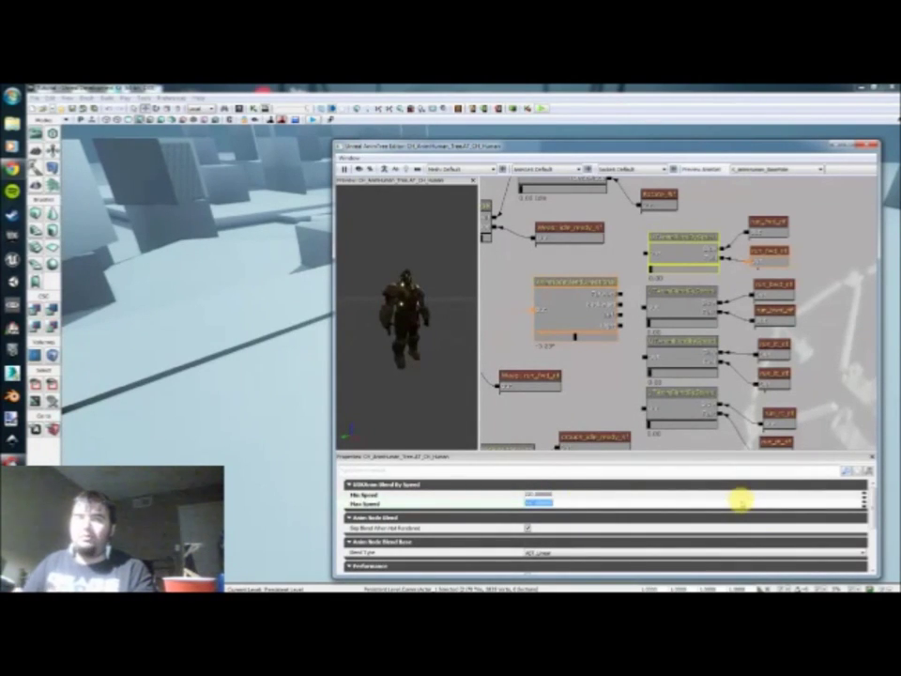
left_click(707, 308)
left_click(560, 492)
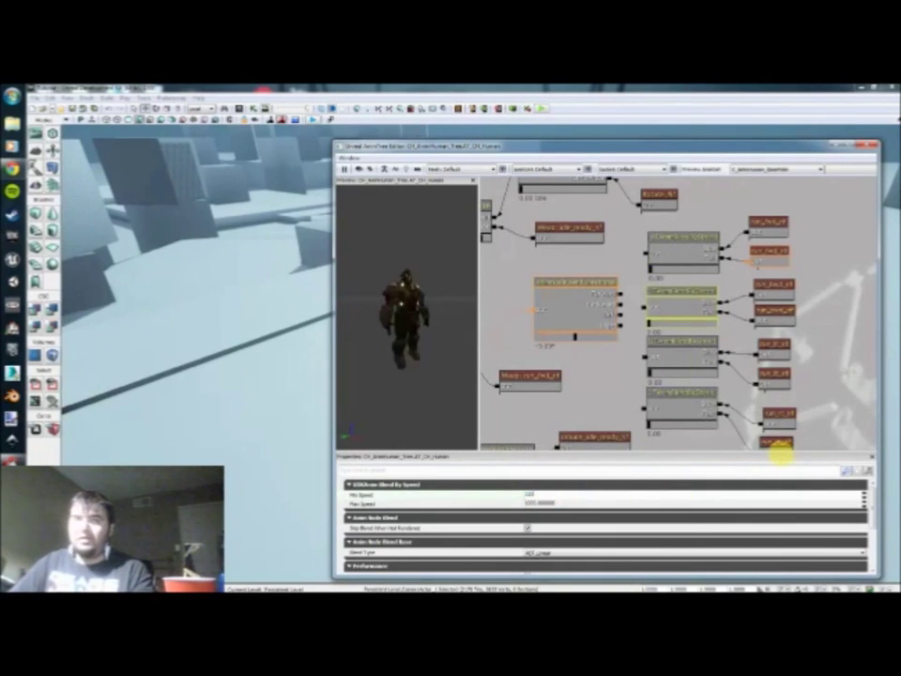
key("Tab")
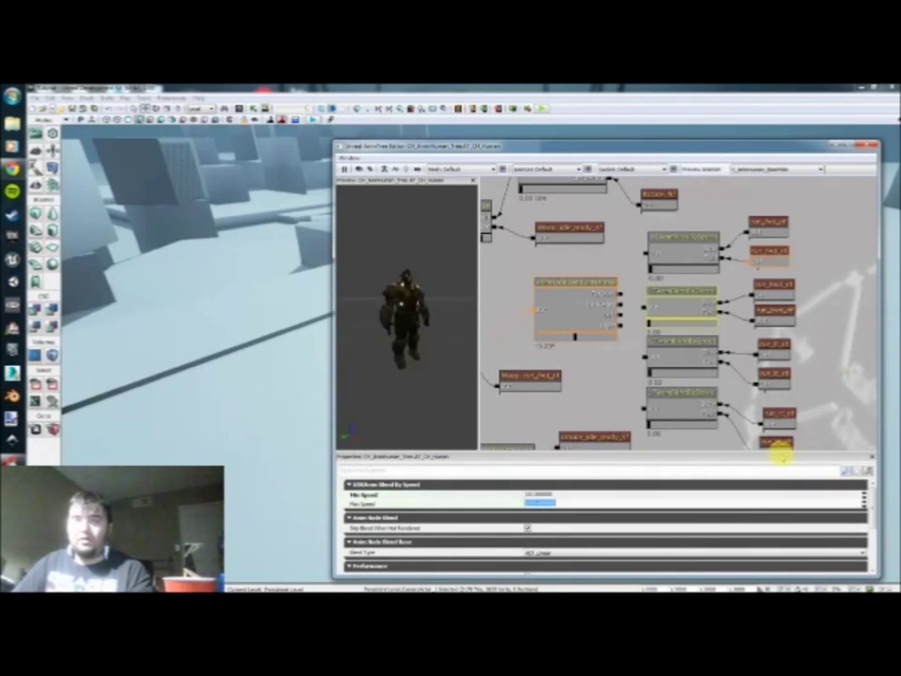
Set Min Speed to 220 and Max Speed to 440 on the left and right speed blend nodes
left_click(680, 362)
left_click(563, 496)
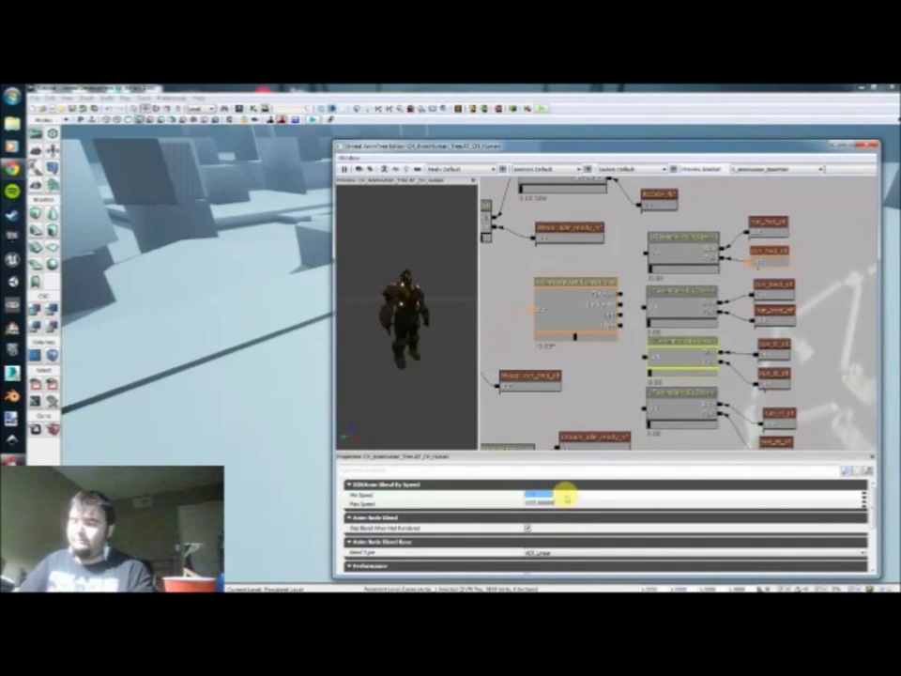
key("Tab")
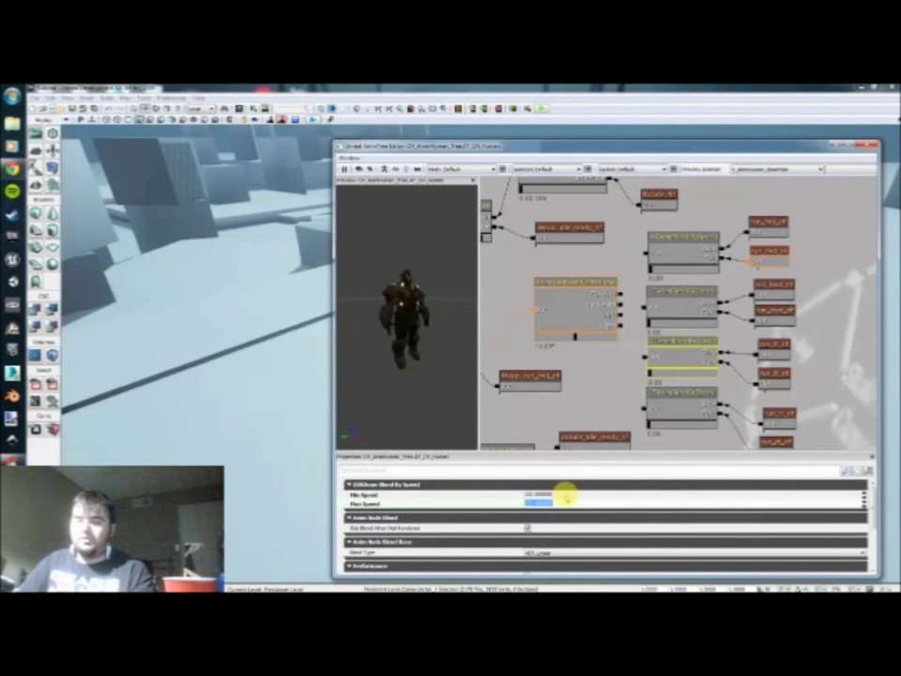
type("140")
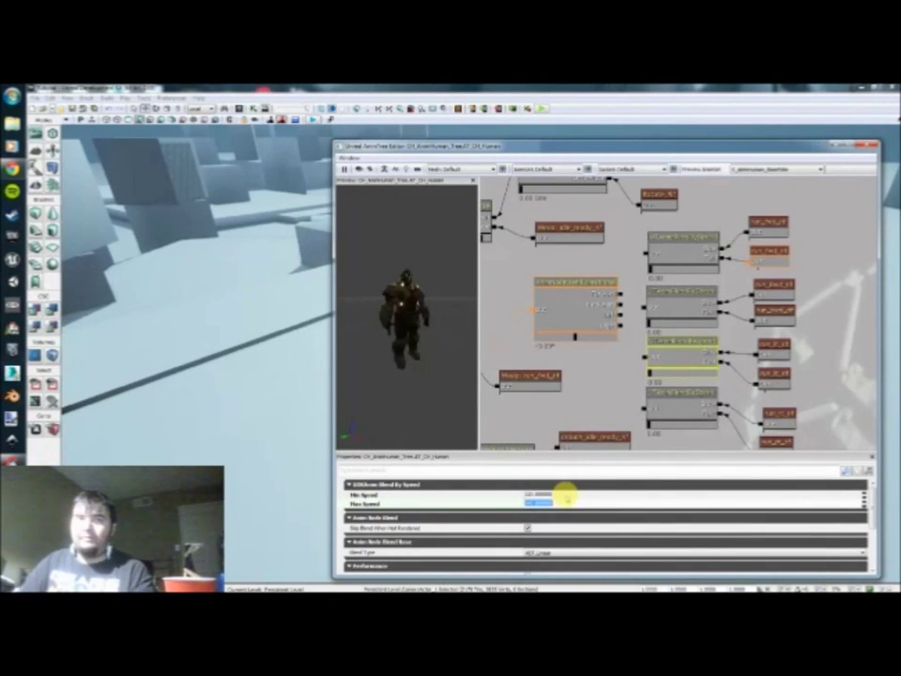
left_click(690, 416)
left_click(528, 504)
left_click(533, 494)
type("10")
type("40")
key("Tab")
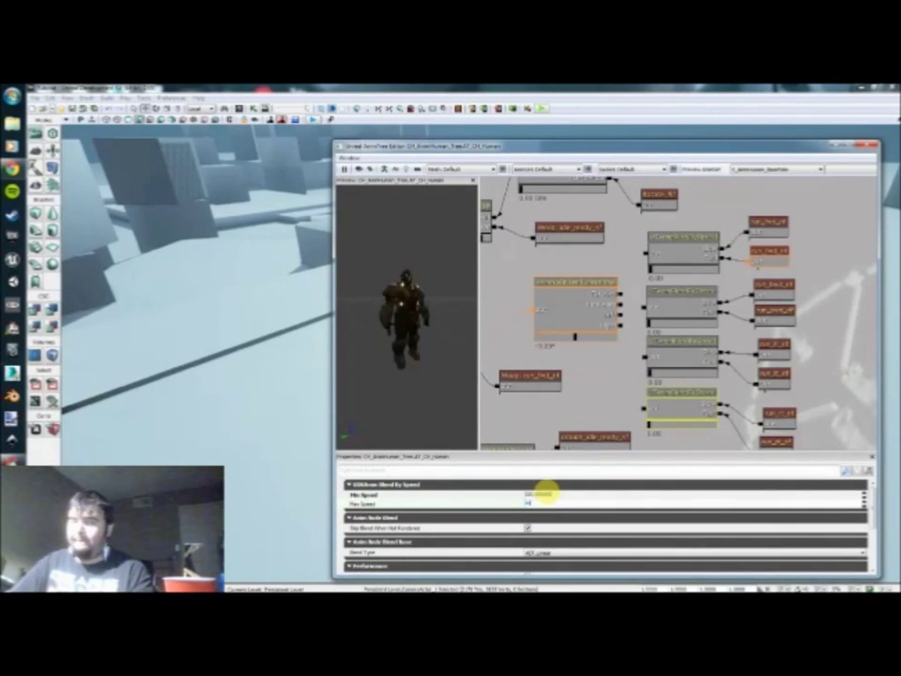
left_click(612, 351)
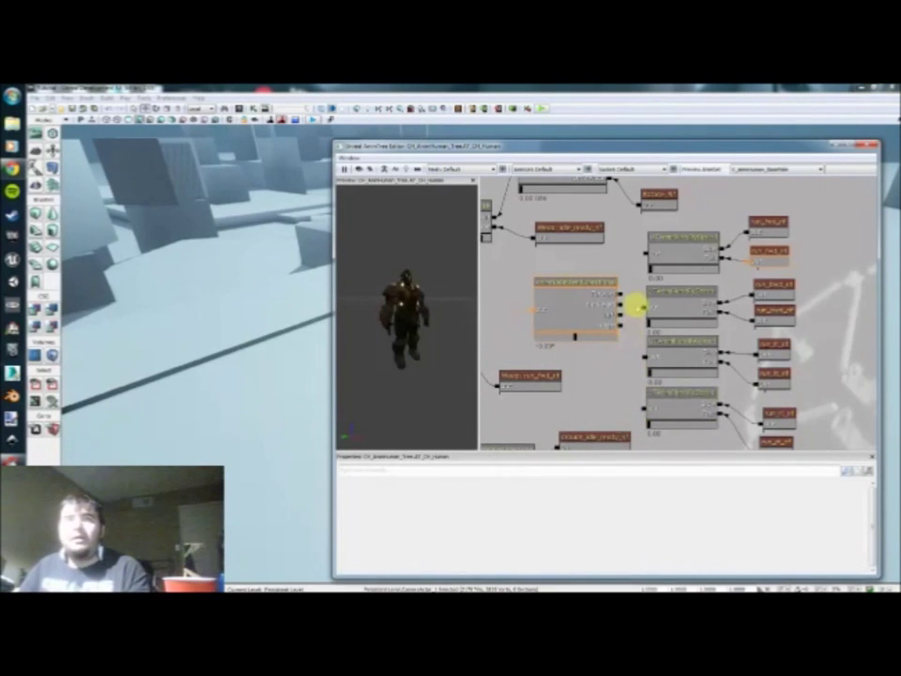
Connect the directional blend's Forward, Backward, Left and Right outputs to the four matching speed blend nodes
left_click_drag(645, 253, 621, 295)
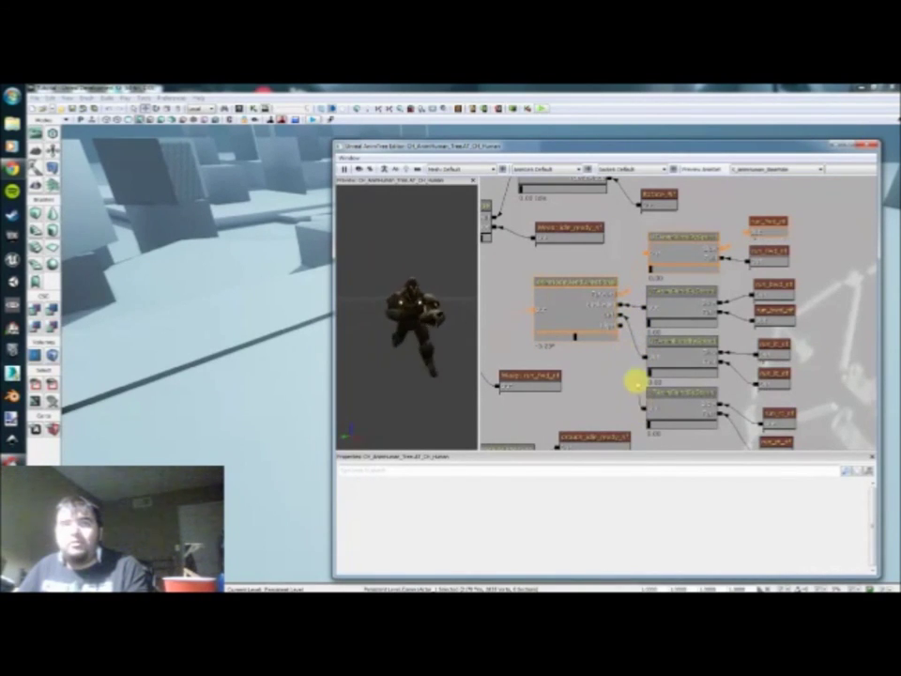
scroll(586, 350, "down", 3)
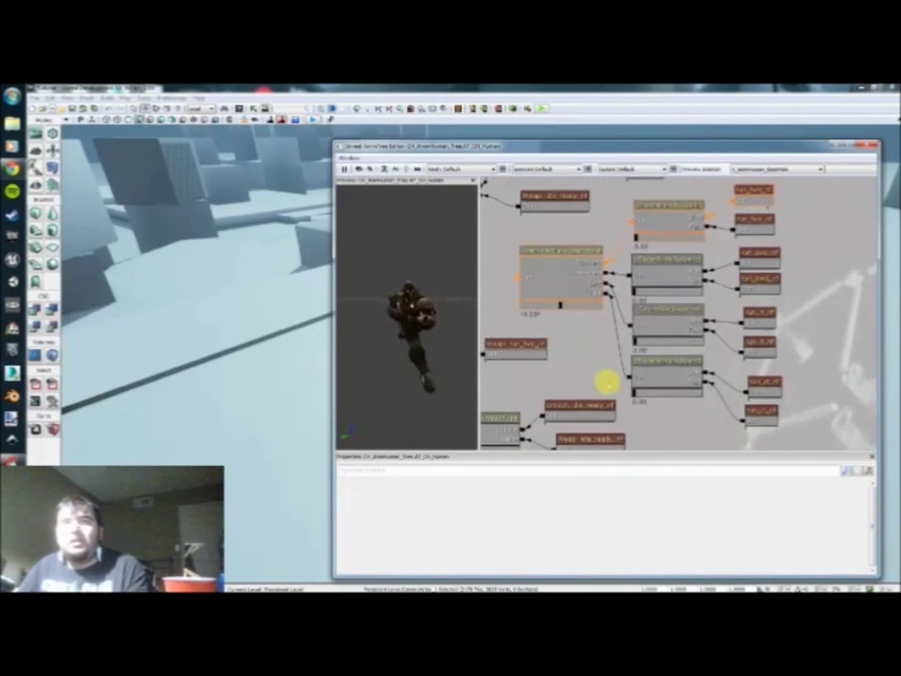
Preview the character's movement by varying the blend values on the directional blend and the forward and right speed blends
left_click(576, 306)
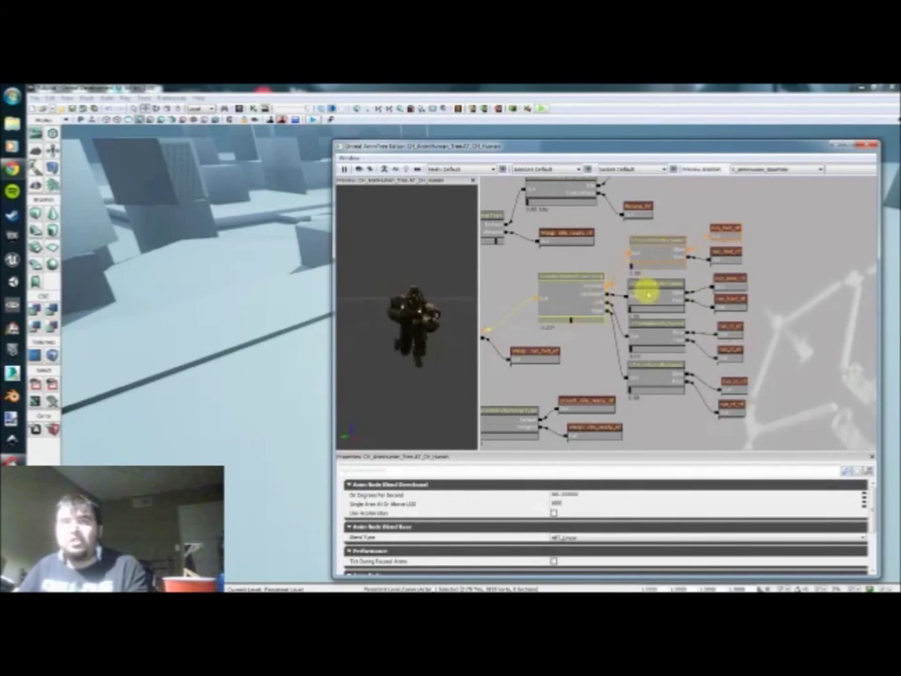
left_click(647, 293)
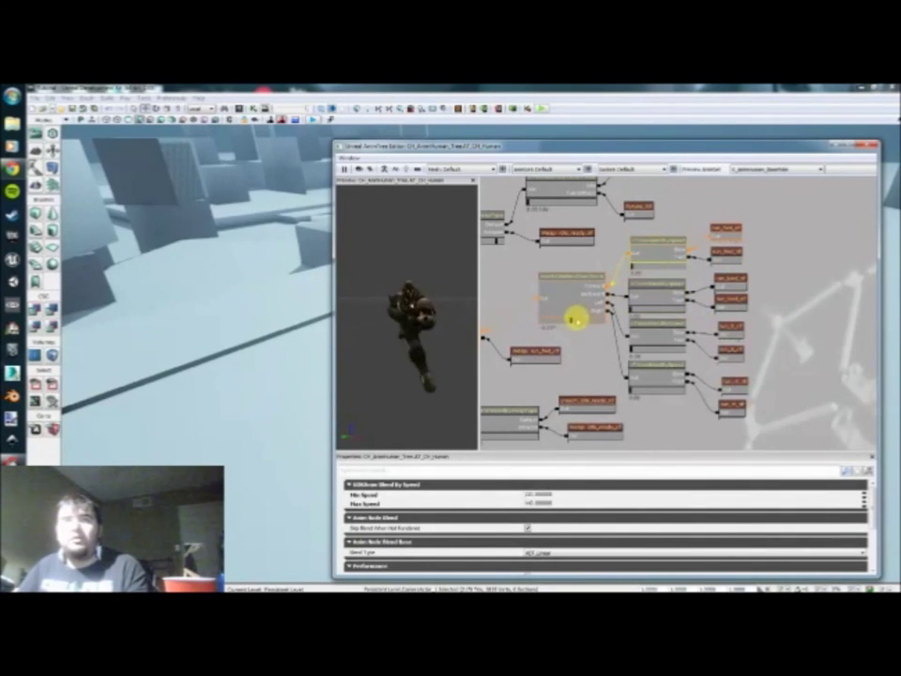
left_click(582, 320)
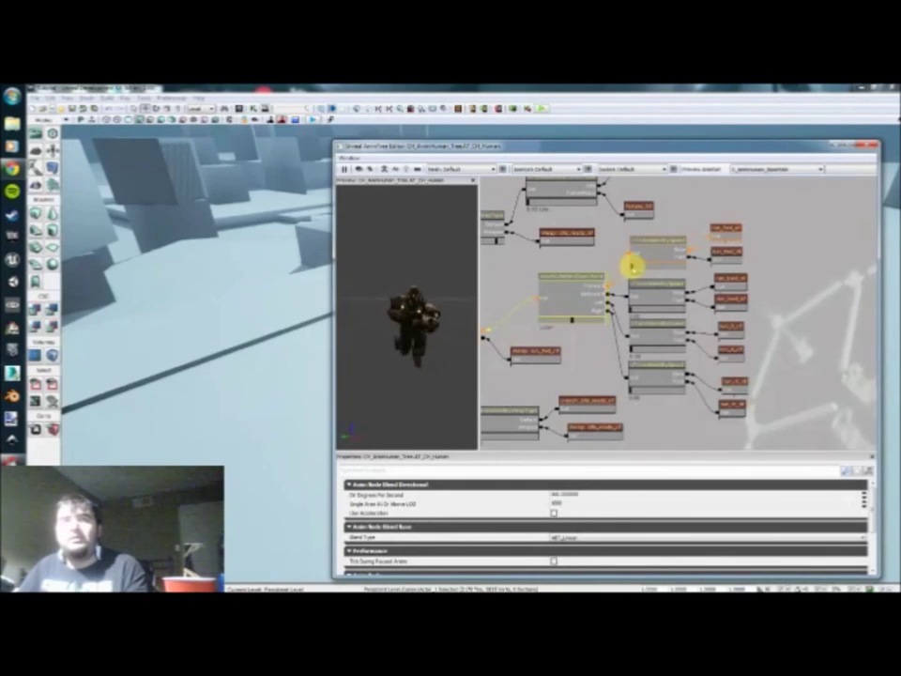
left_click(677, 270)
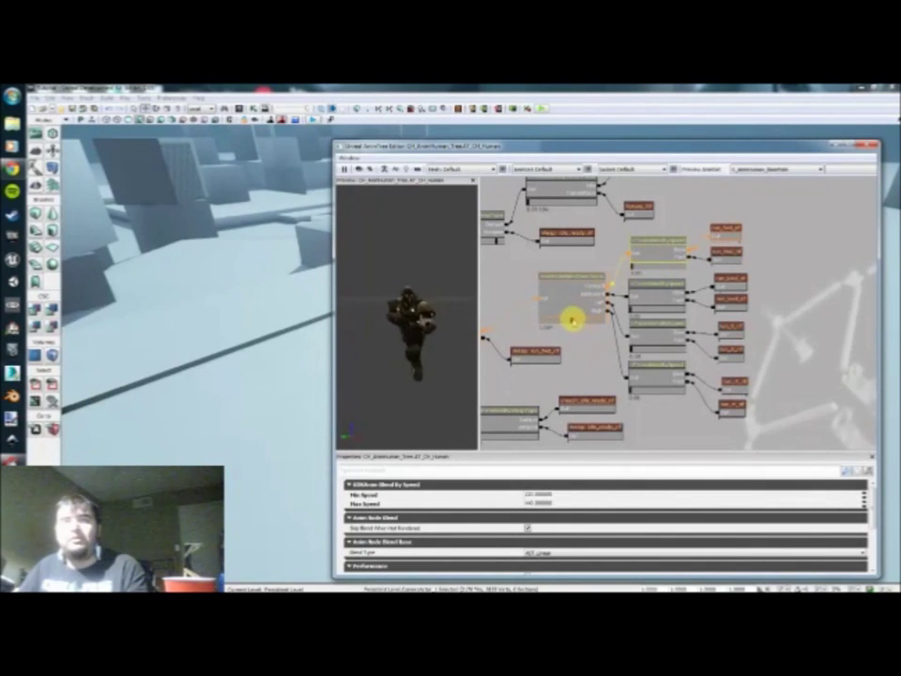
left_click(632, 380)
left_click(633, 385)
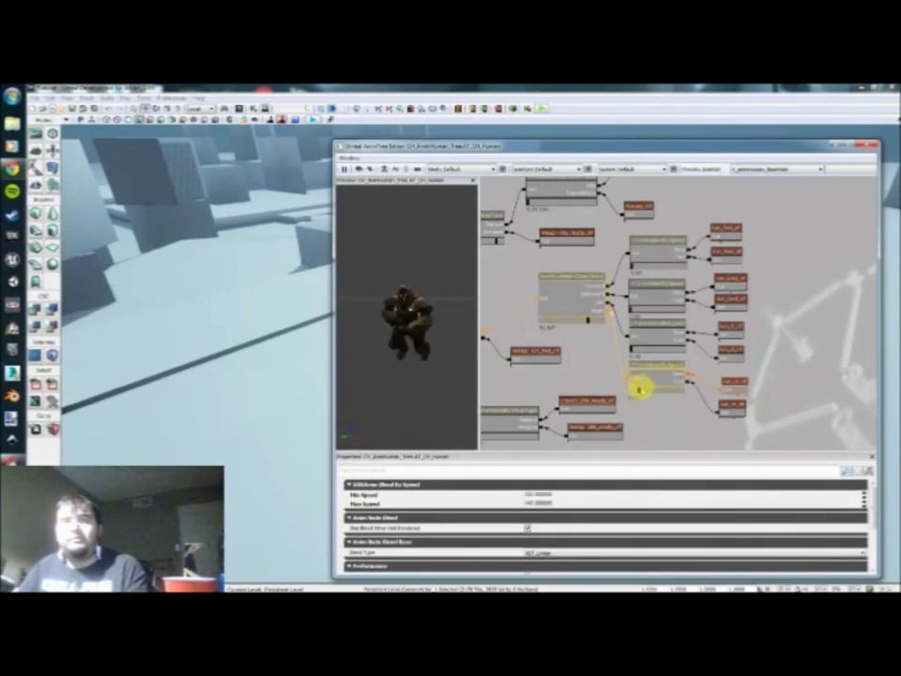
left_click(580, 317)
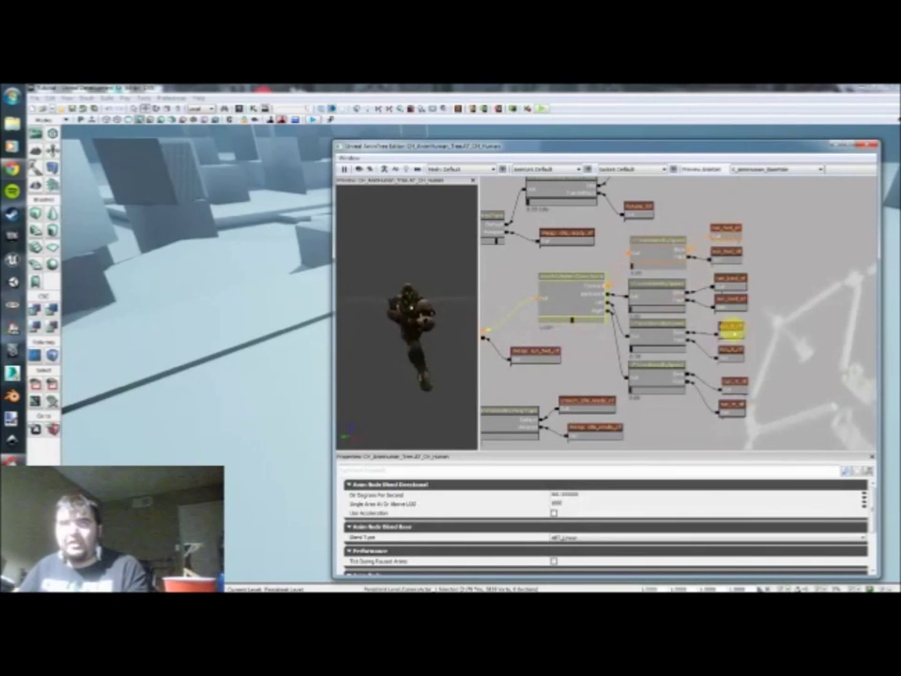
Shift the pair of right run animation nodes into line with the other run node pairs
left_click(725, 385)
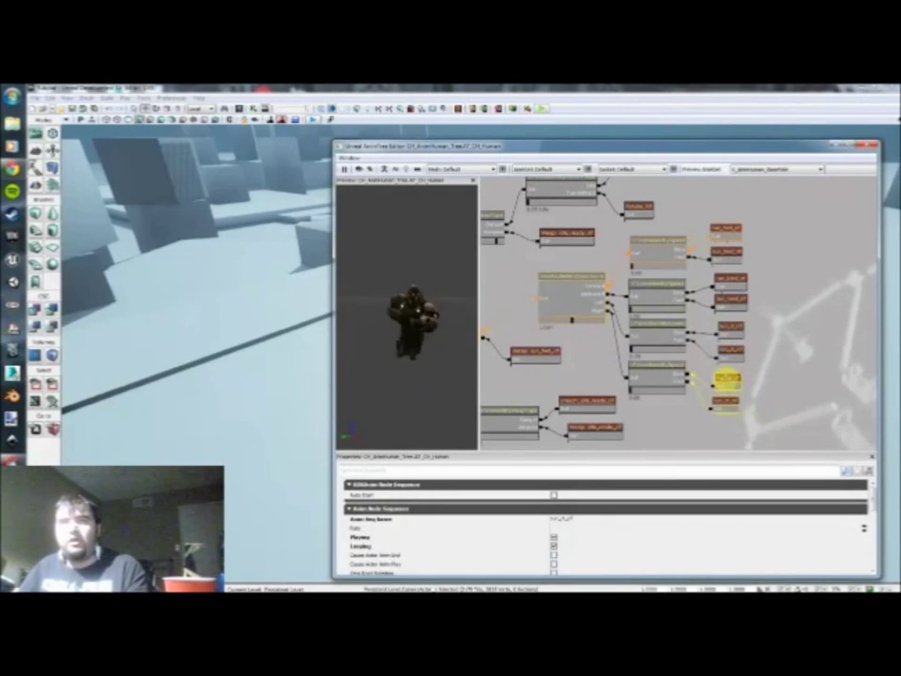
left_click(770, 371)
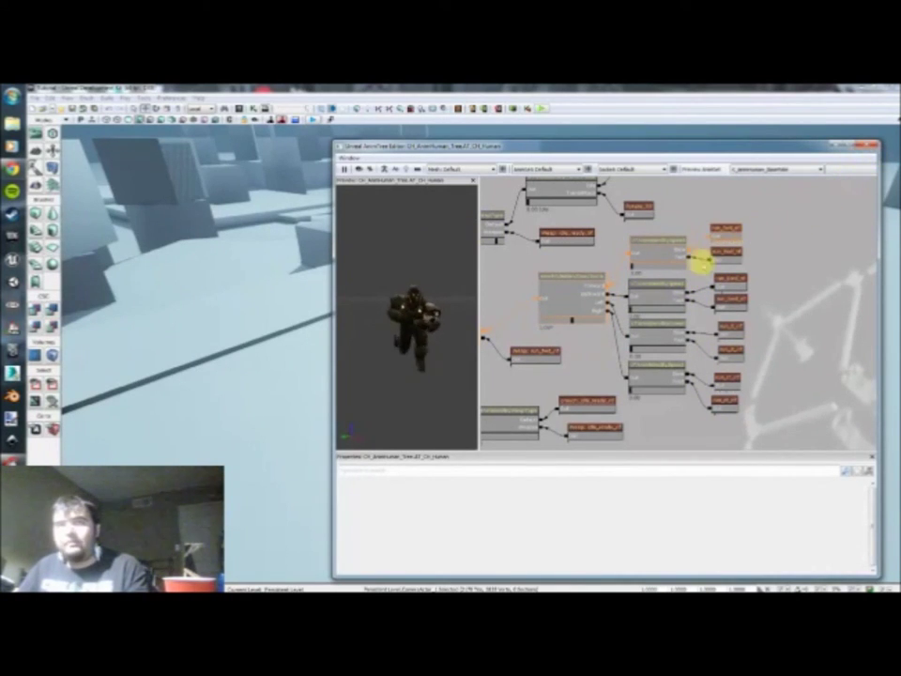
Frame the four directional speed blend nodes with a walk comment, and close the AnimTree editor
left_click_drag(626, 403, 691, 237, "ctrl+alt")
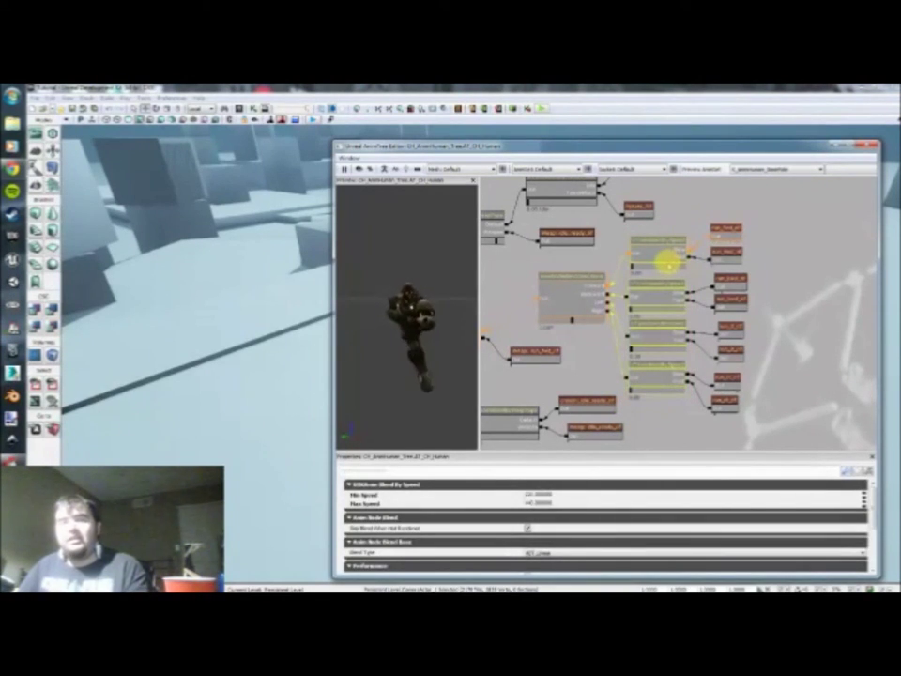
right_click(802, 293)
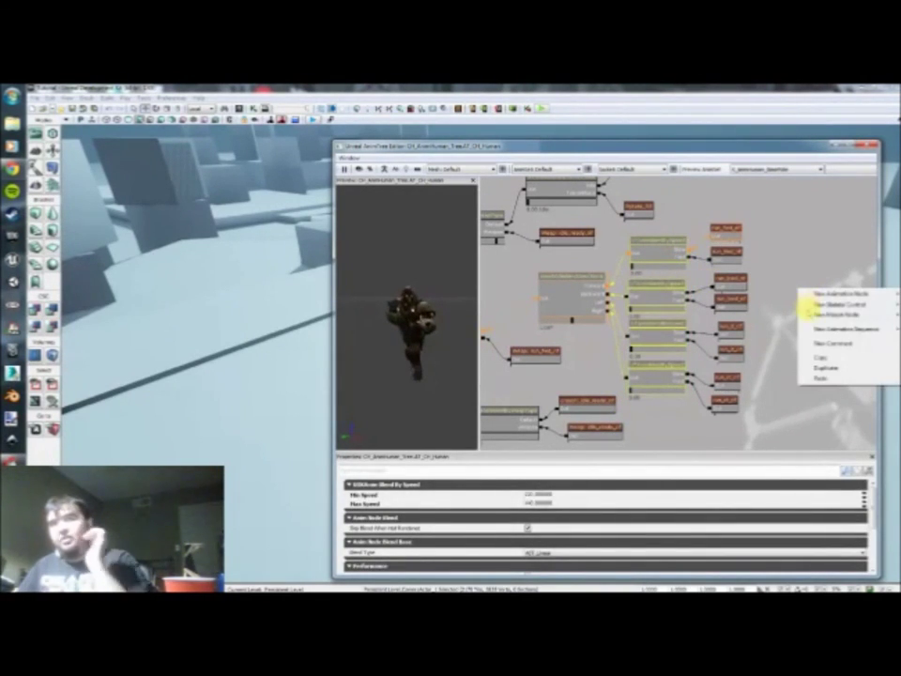
left_click(831, 343)
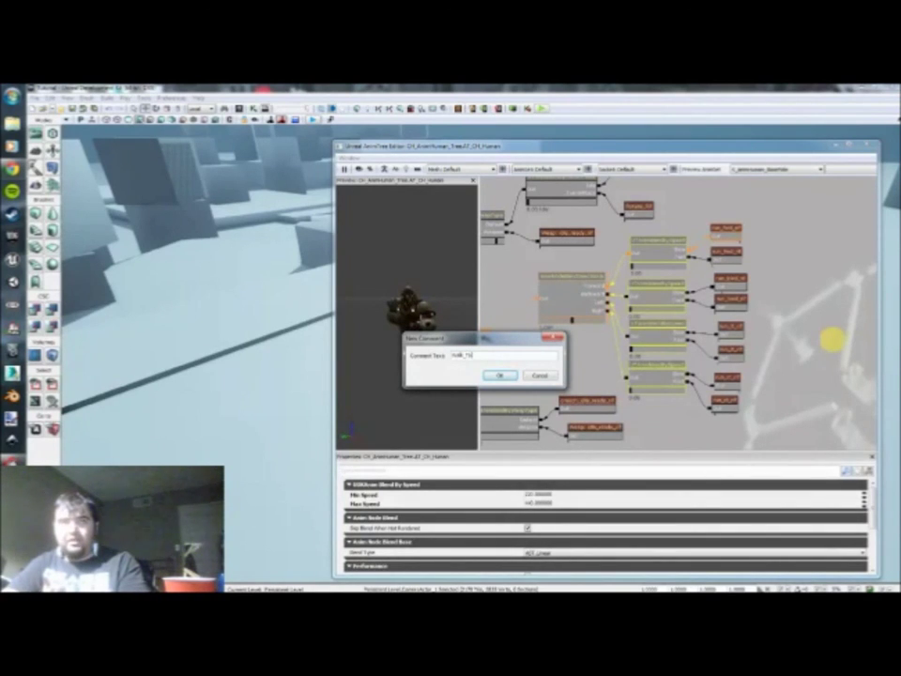
key("Return")
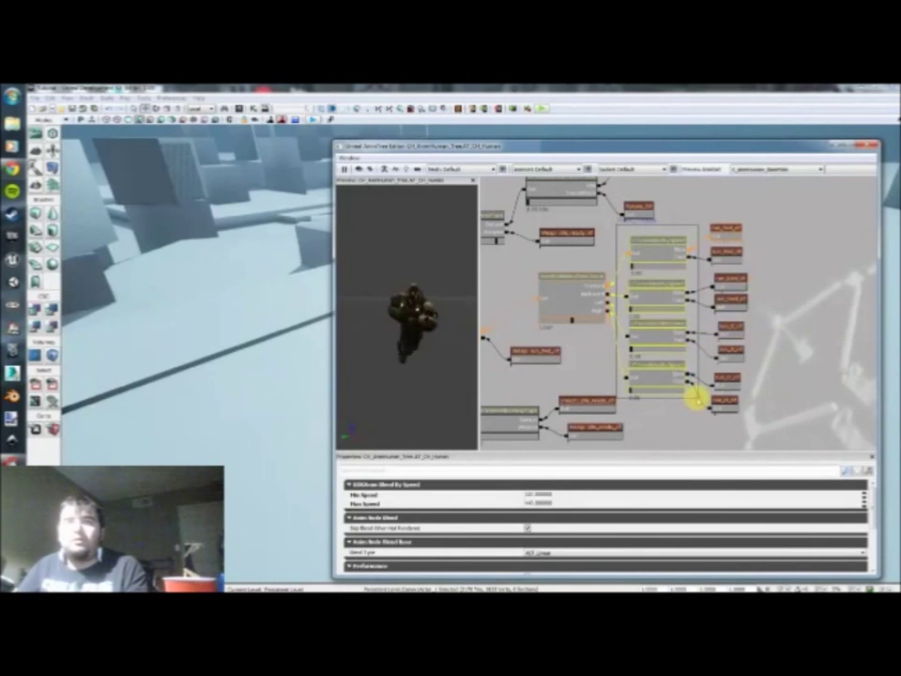
left_click(695, 400)
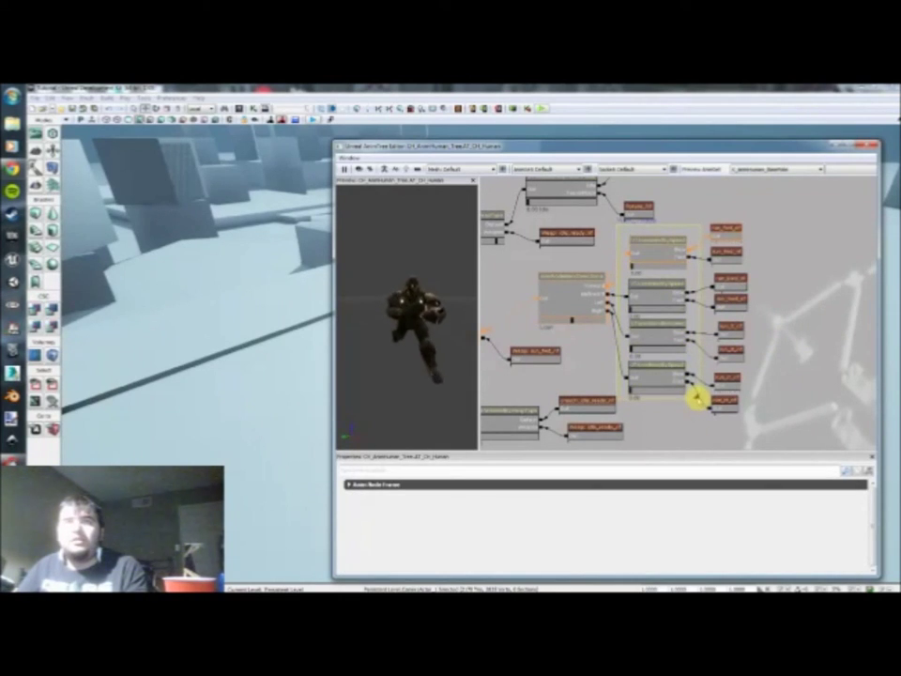
left_click_drag(676, 225, 683, 235)
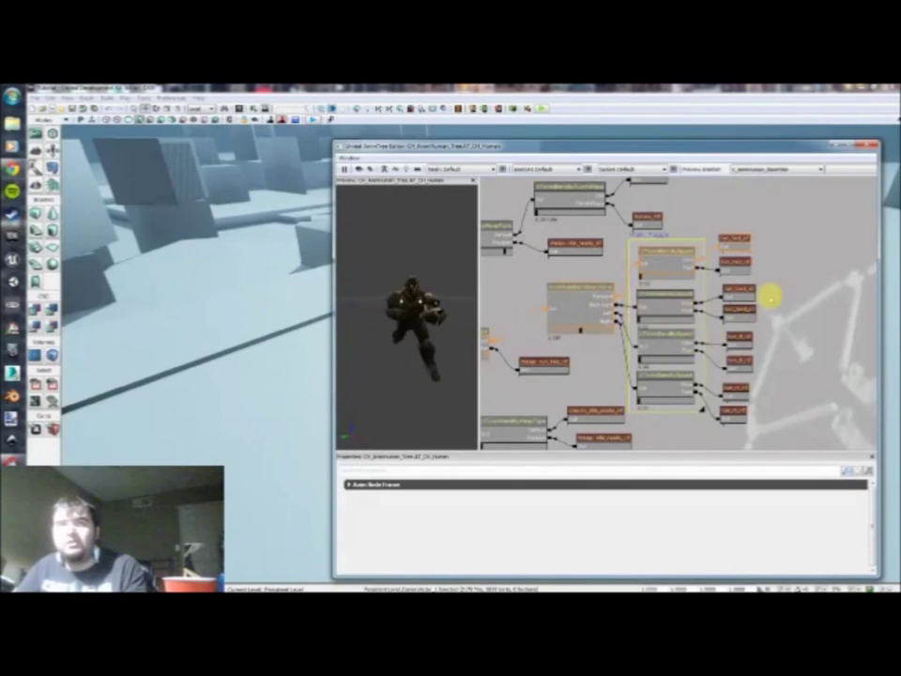
left_click(809, 293)
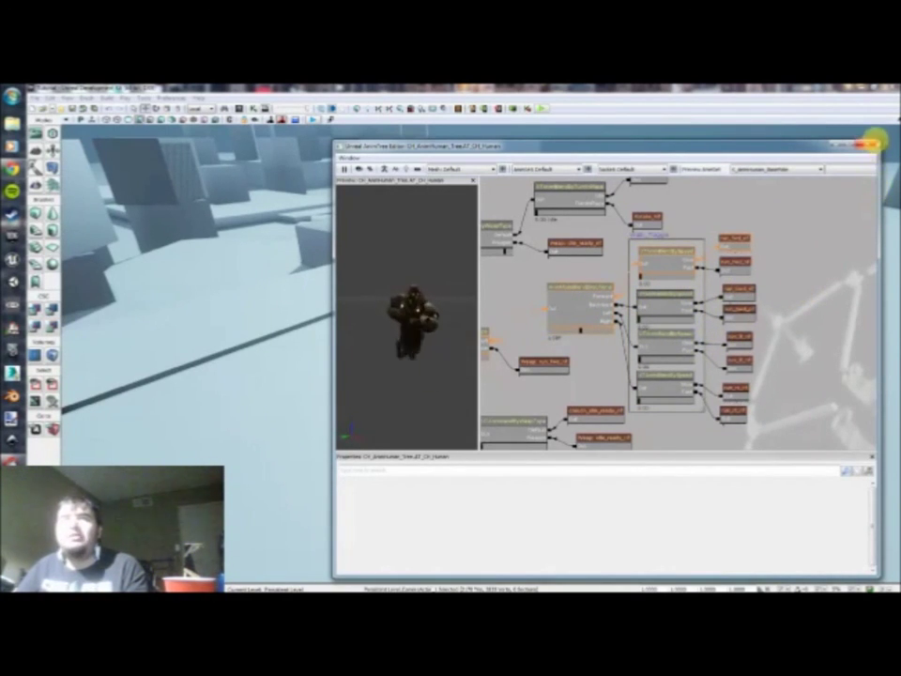
left_click(871, 143)
Show all object types in the Content Browser and search the assets for AnimTree
left_click(239, 109)
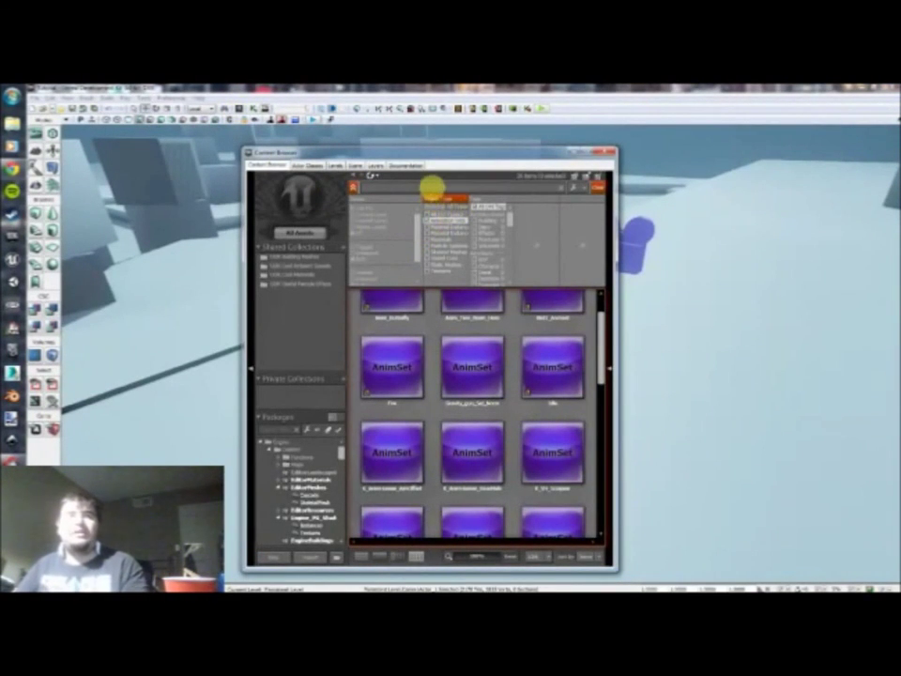
left_click(433, 215)
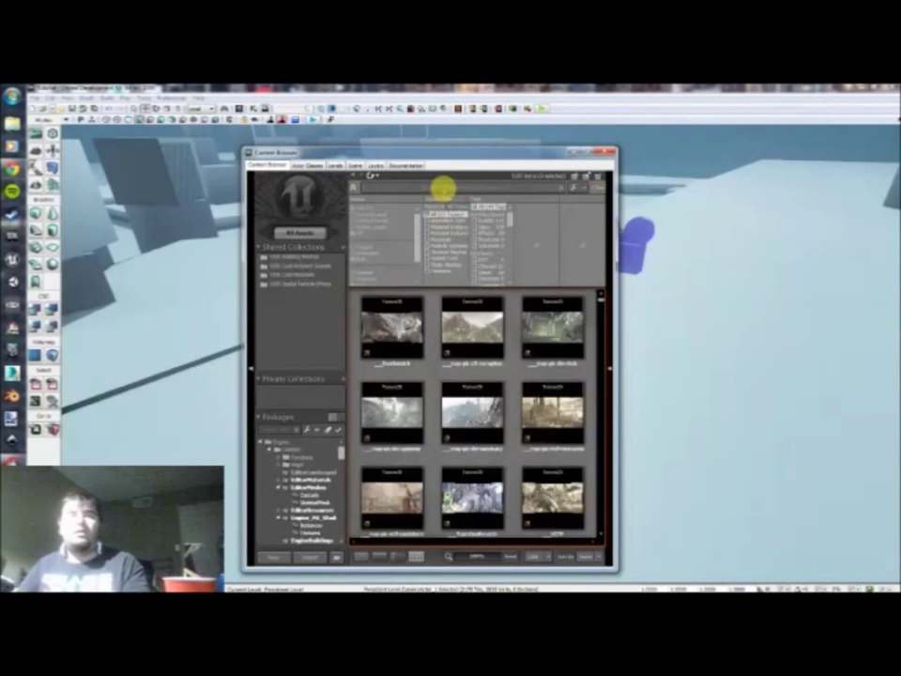
left_click(444, 187)
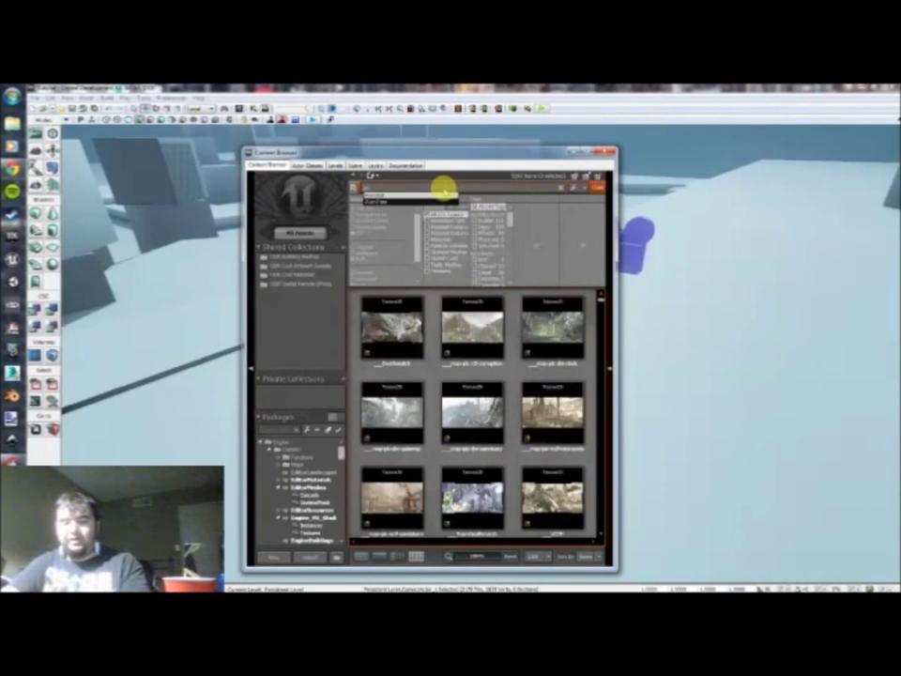
left_click(444, 191)
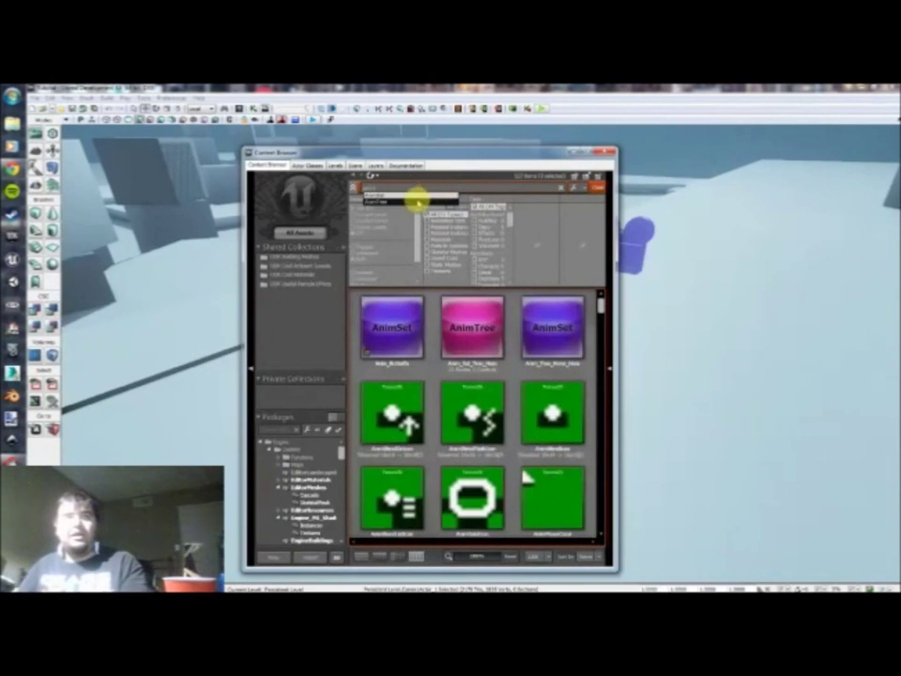
left_click(387, 200)
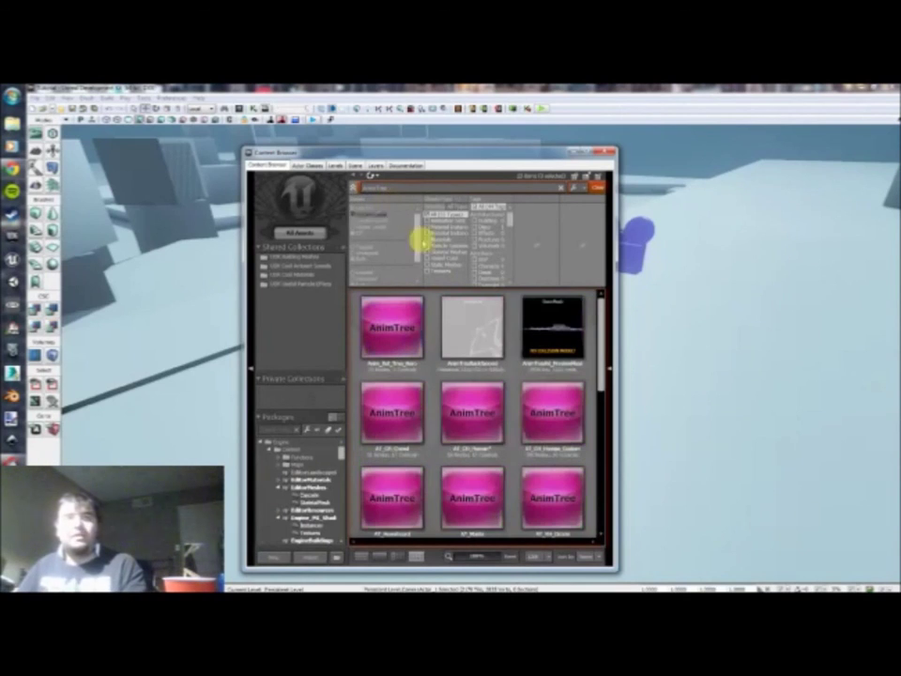
Save the package of the AT_CH_Human AnimTree and close the Content Browser
mouse_move(483, 437)
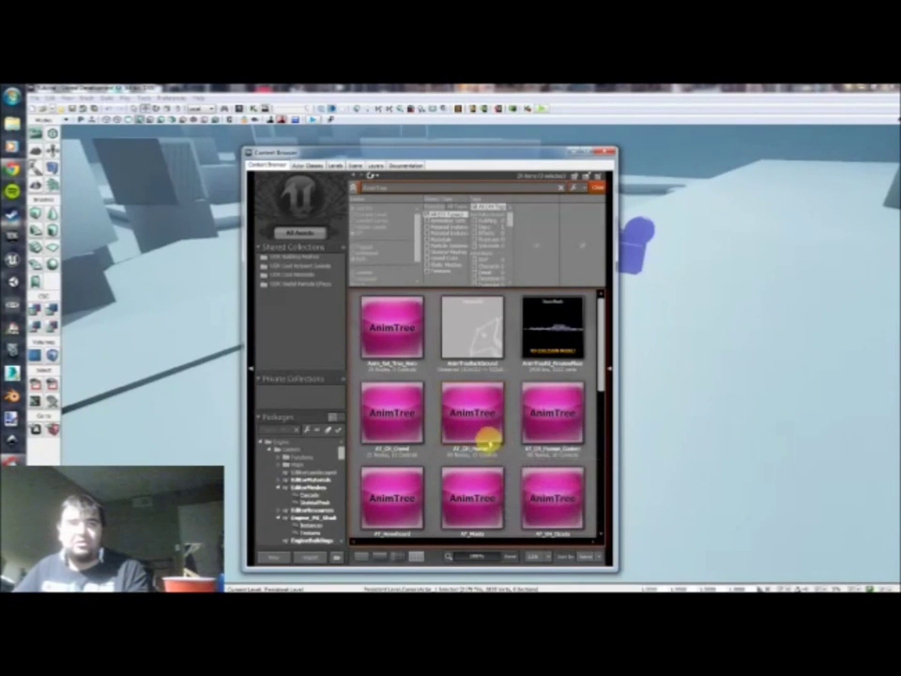
left_click(488, 431)
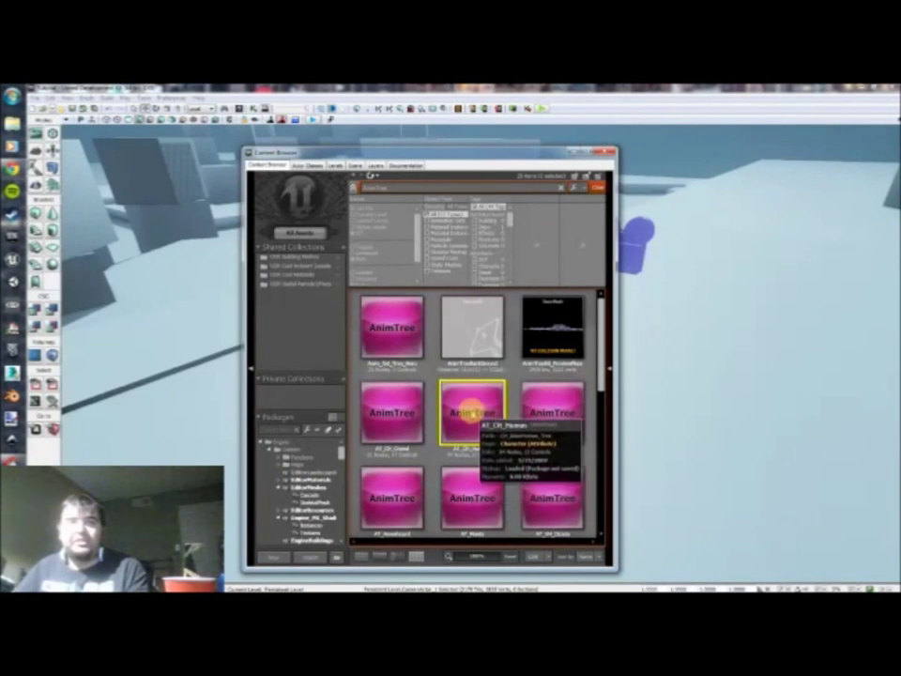
right_click(471, 413)
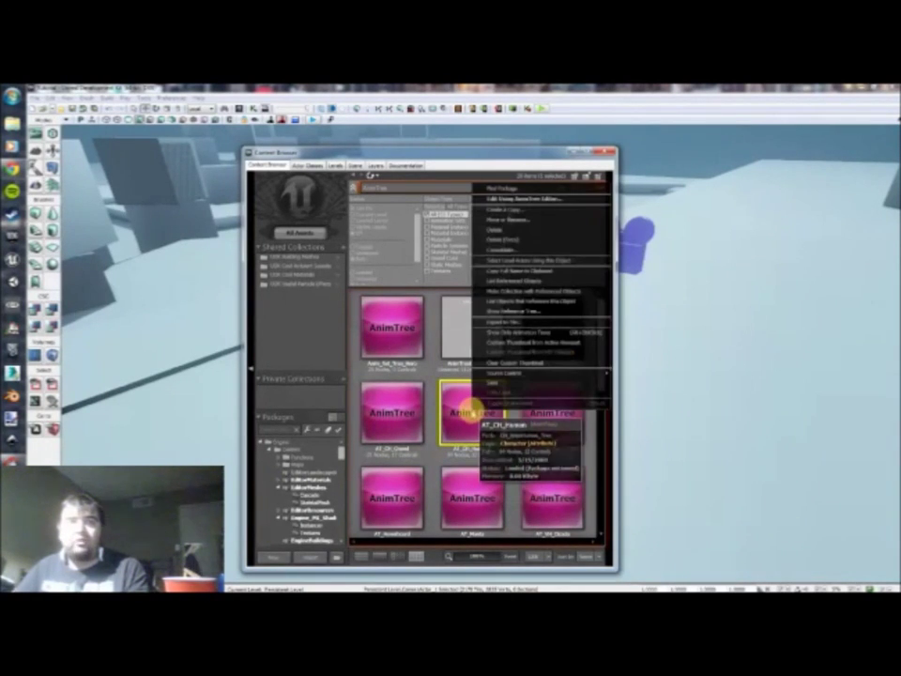
left_click(495, 382)
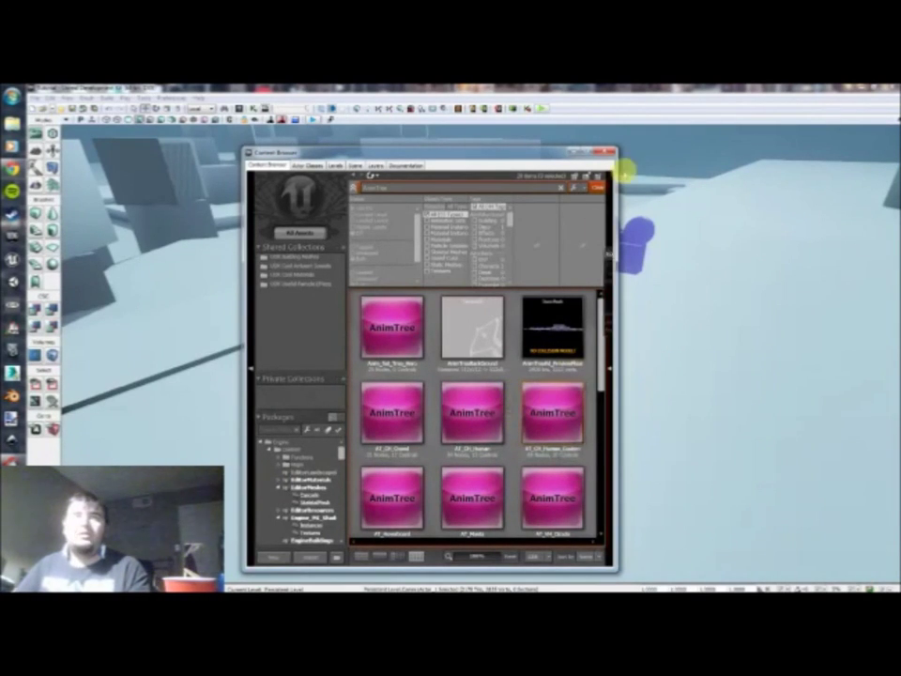
left_click(604, 151)
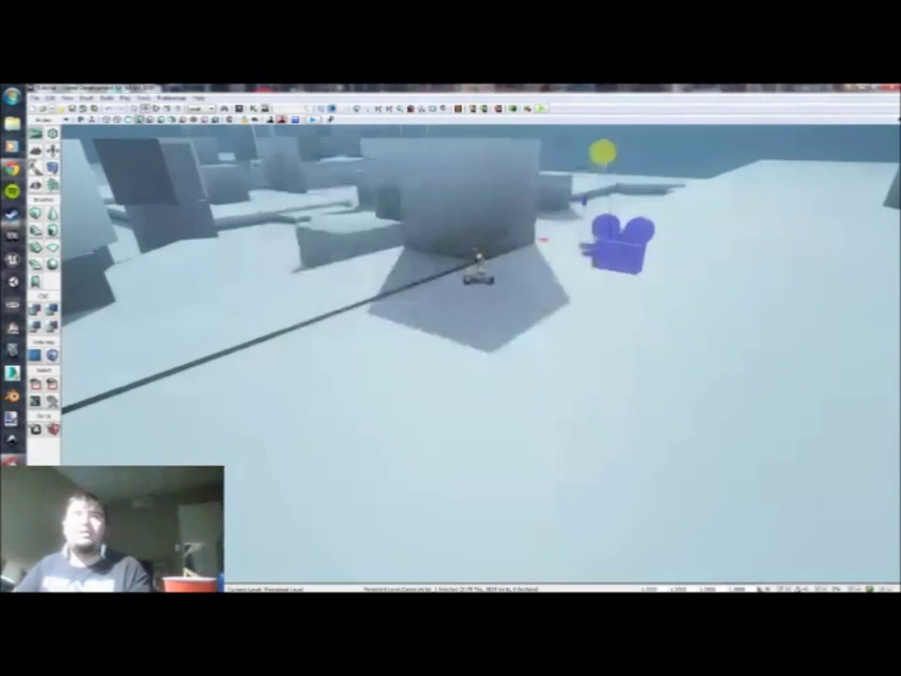
Play the level in the editor and move the character around, comparing normal running with slower movement in the zoomed aim view
left_click(537, 108)
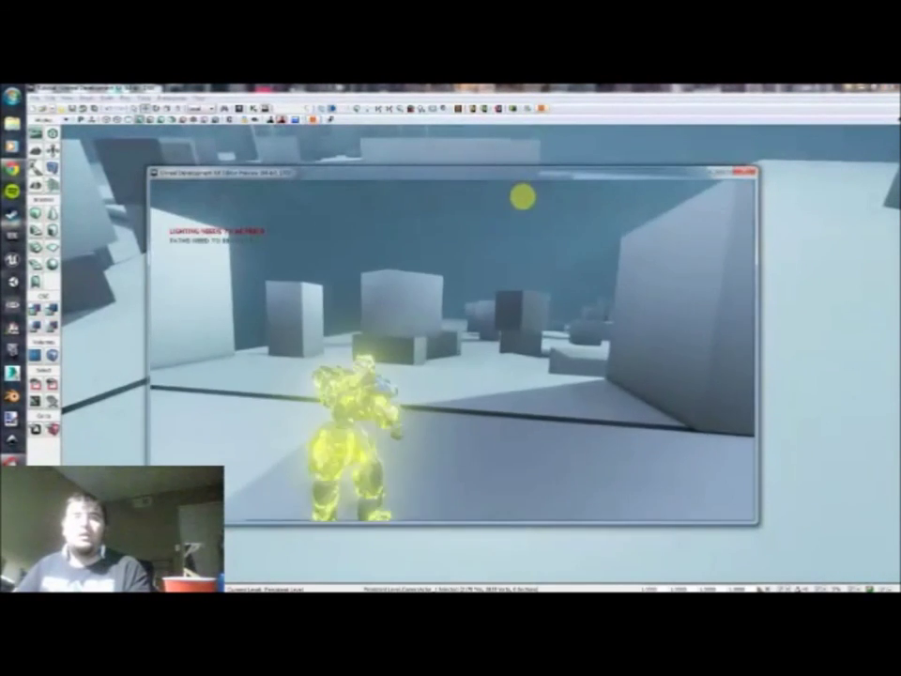
key("w")
key("w")
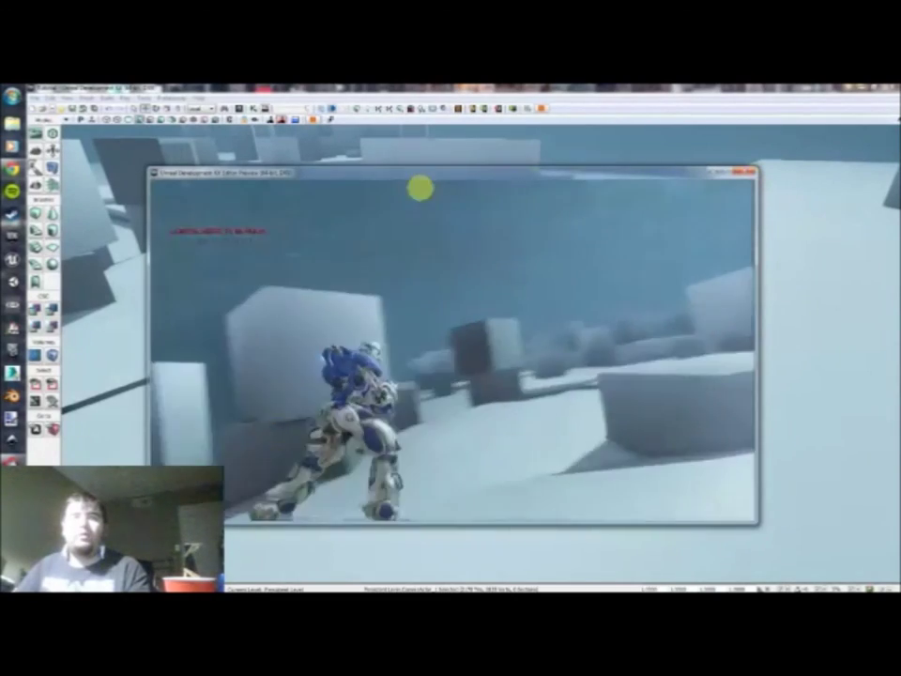
key("w")
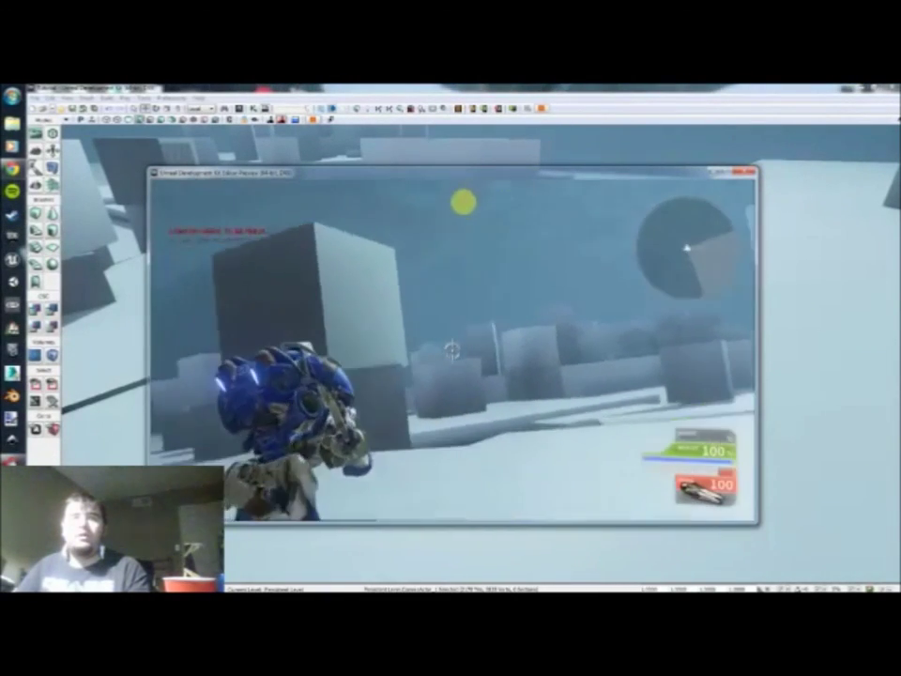
key("w")
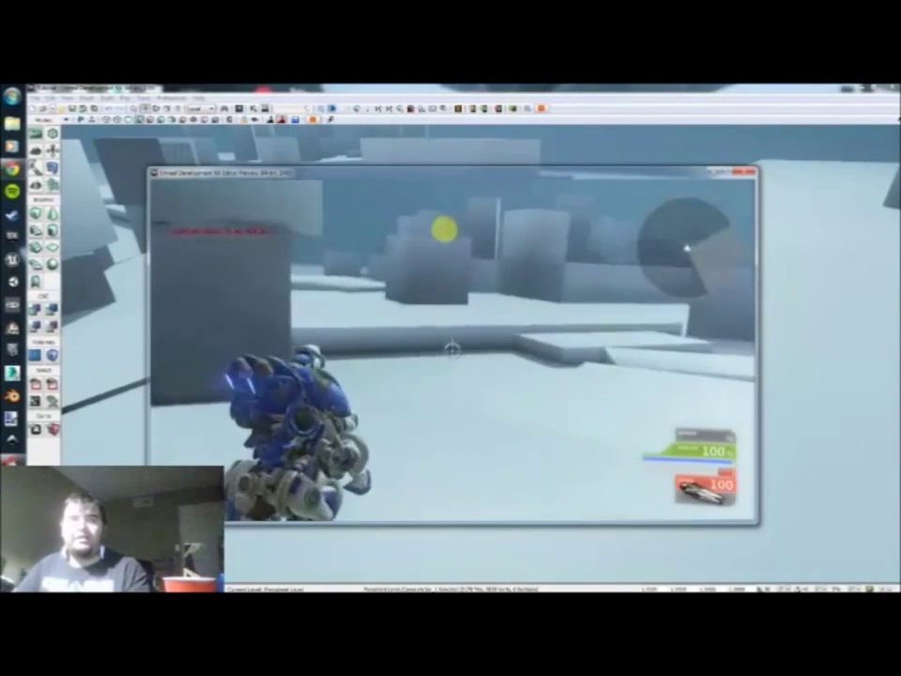
key("w")
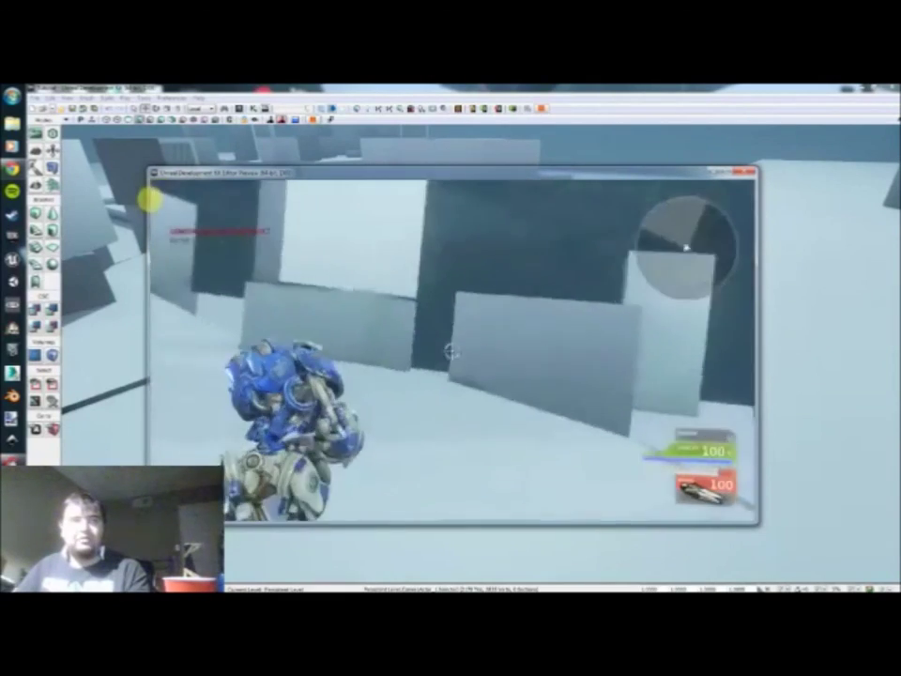
key("w")
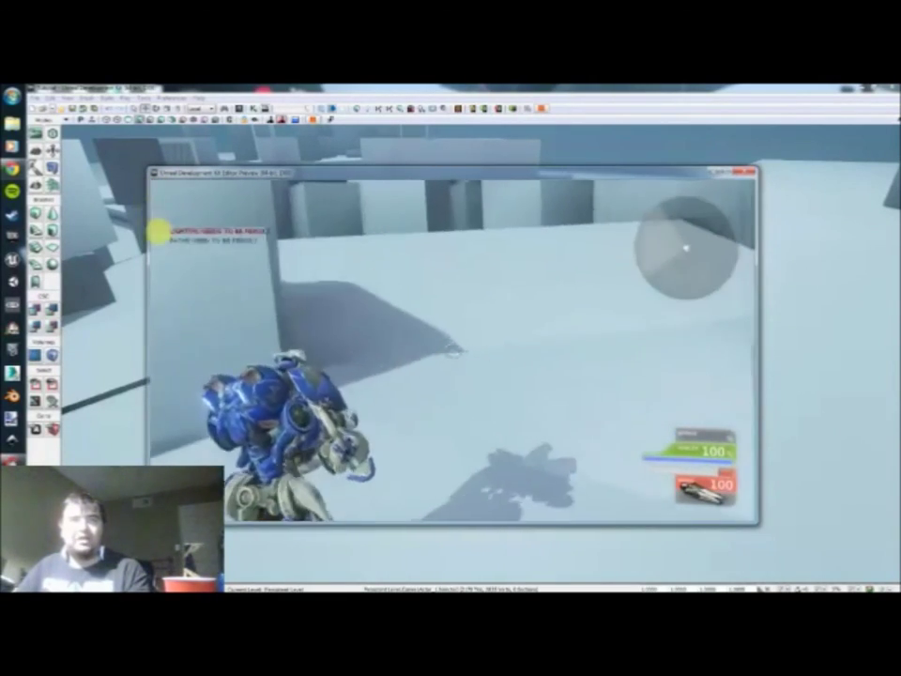
key("w")
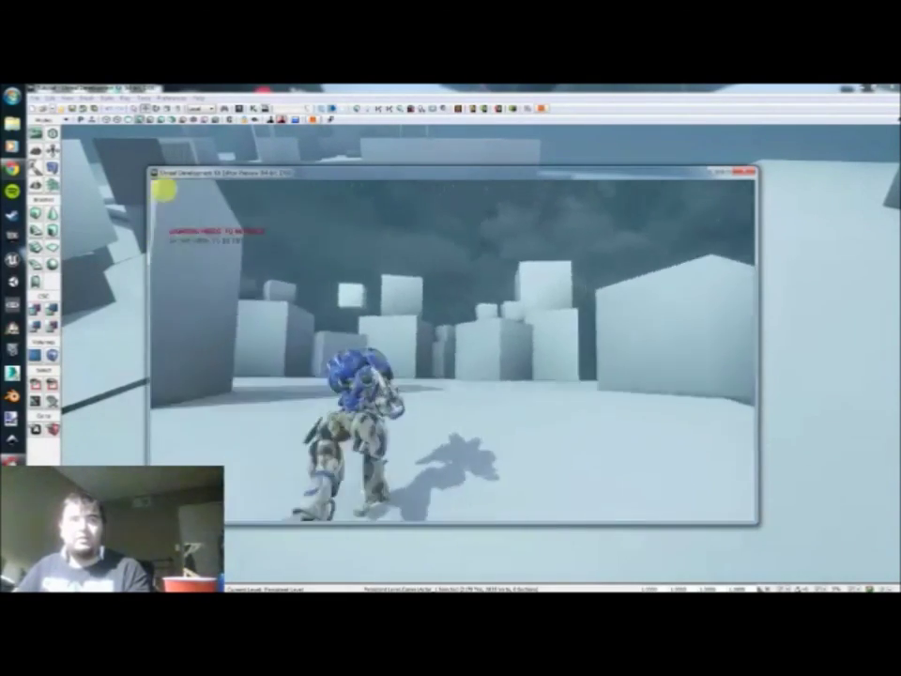
key("w")
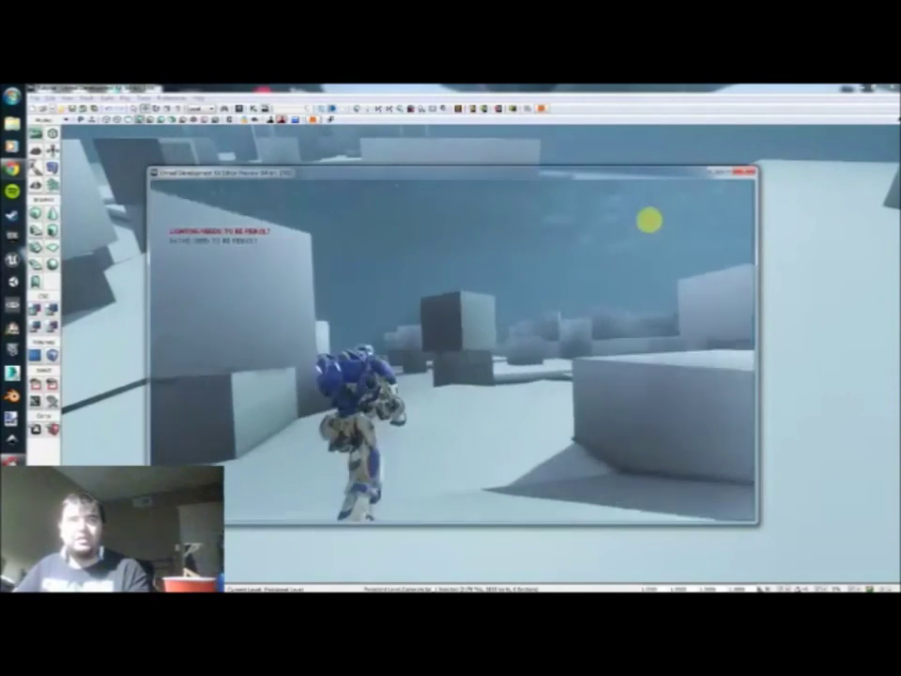
key("w")
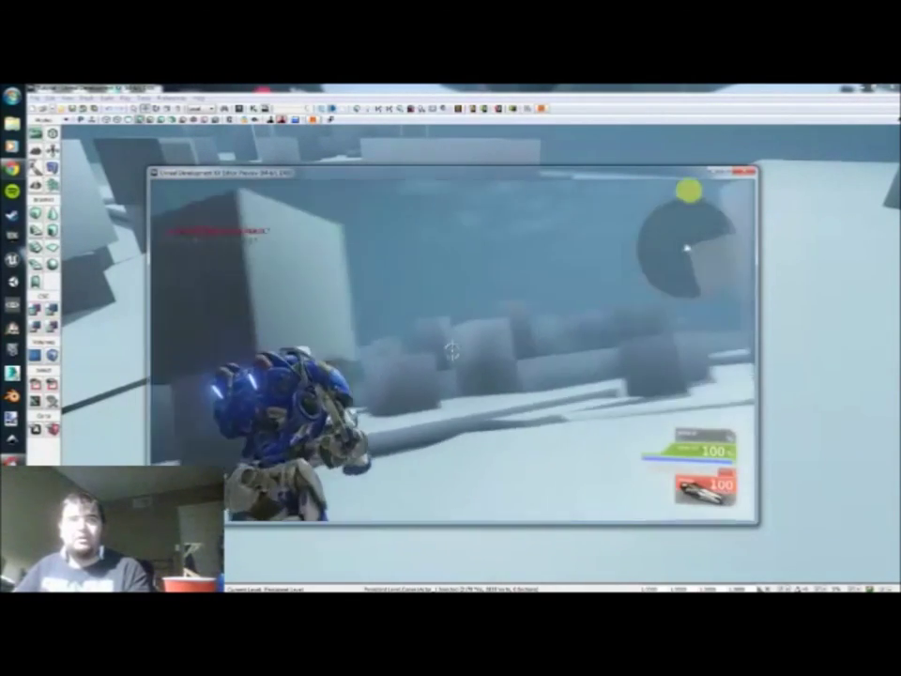
key("w")
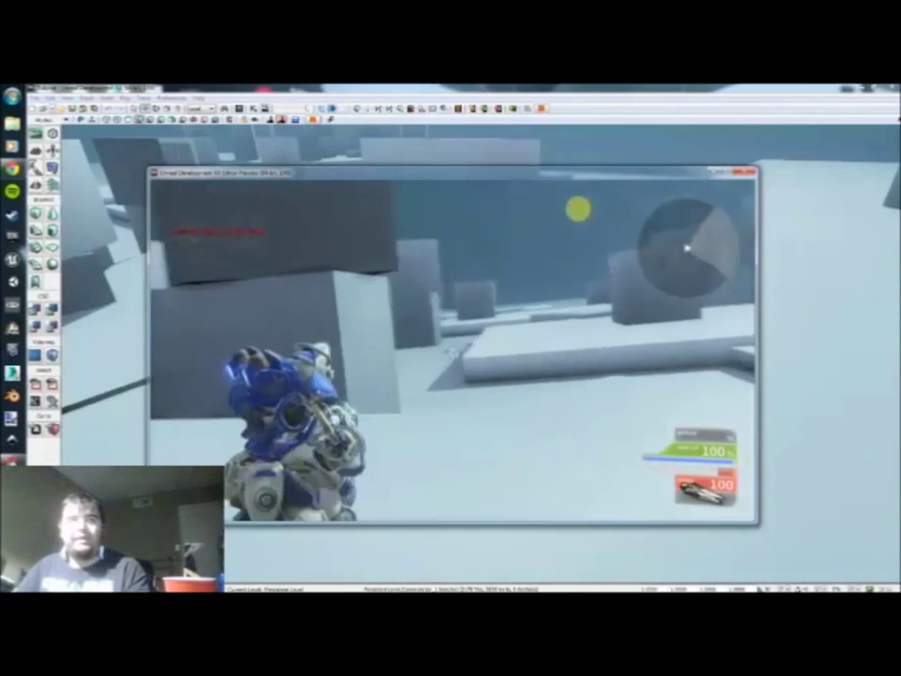
key("w")
key("w")
key("w")
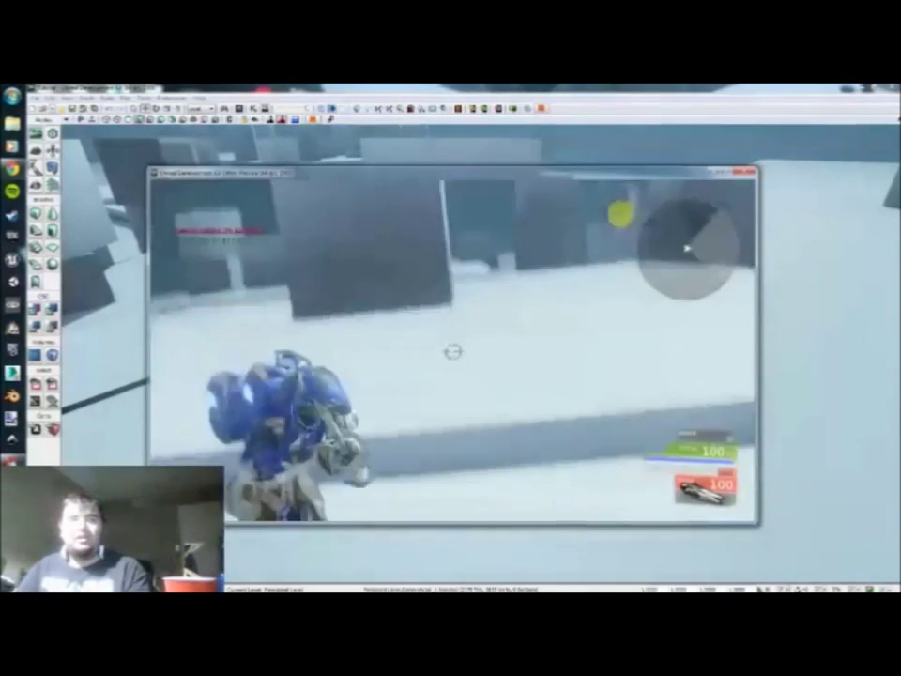
key("w")
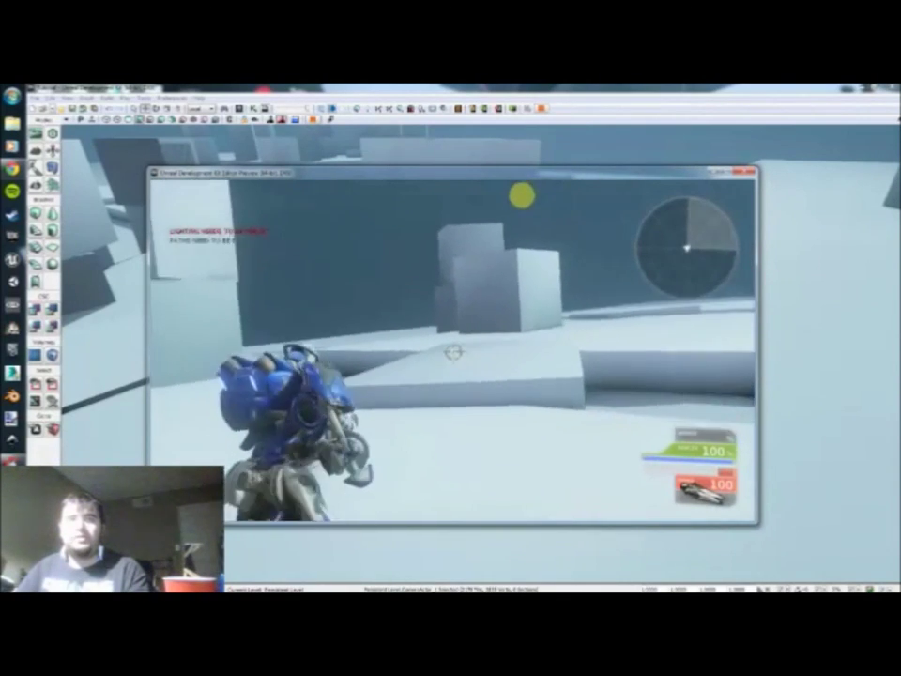
Test jumping and firing the weapon while moving the character in and out of the zoomed aim view
key("w")
key("space")
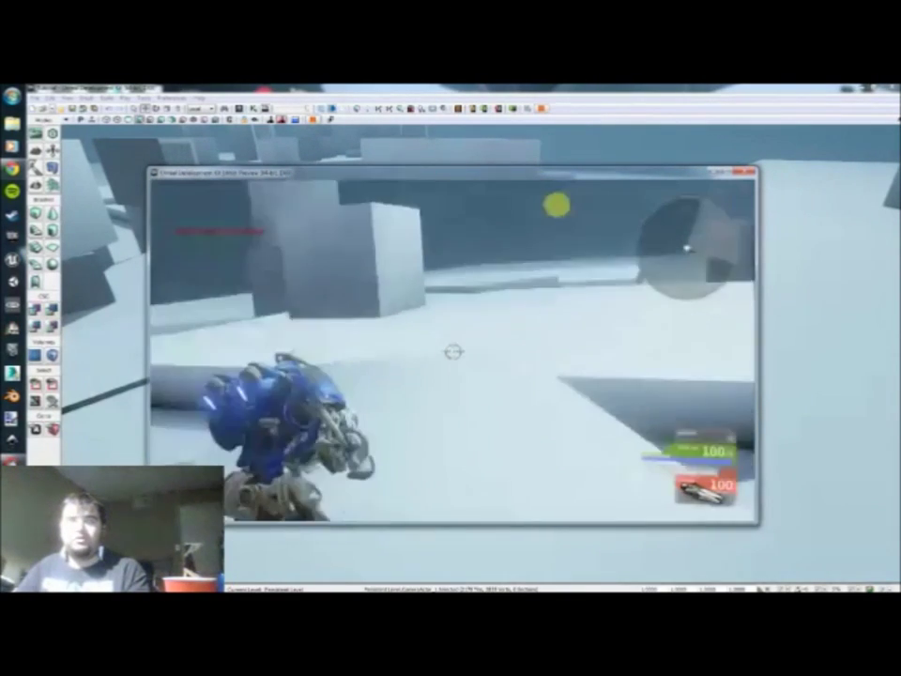
key("w")
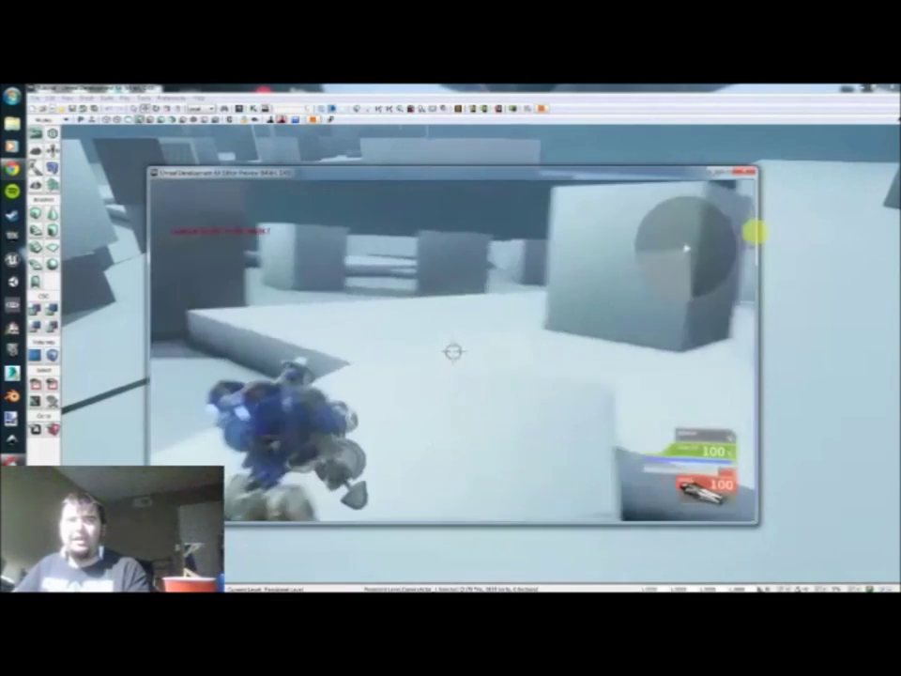
key("w")
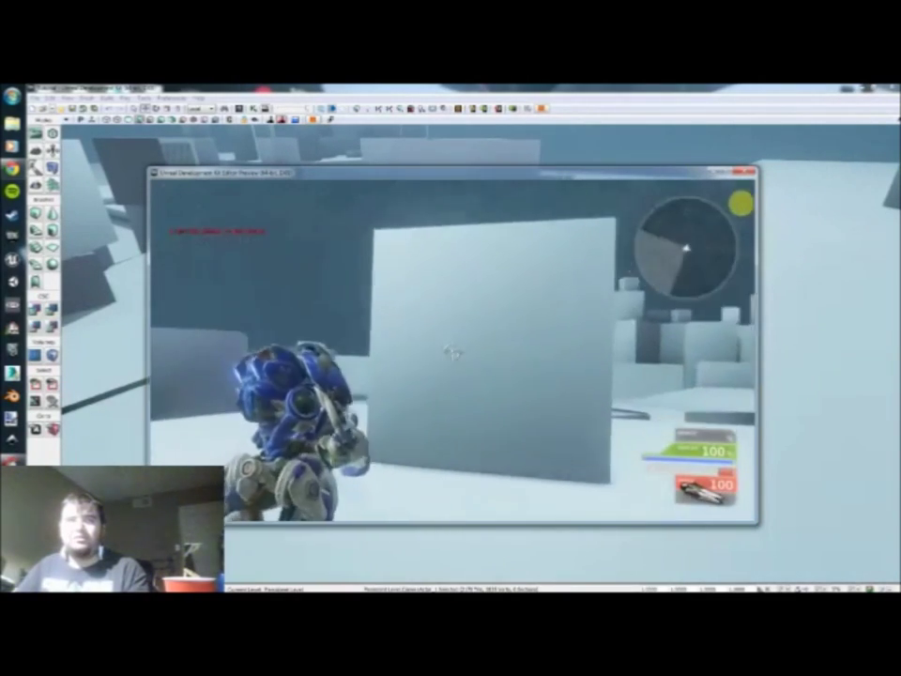
key("w")
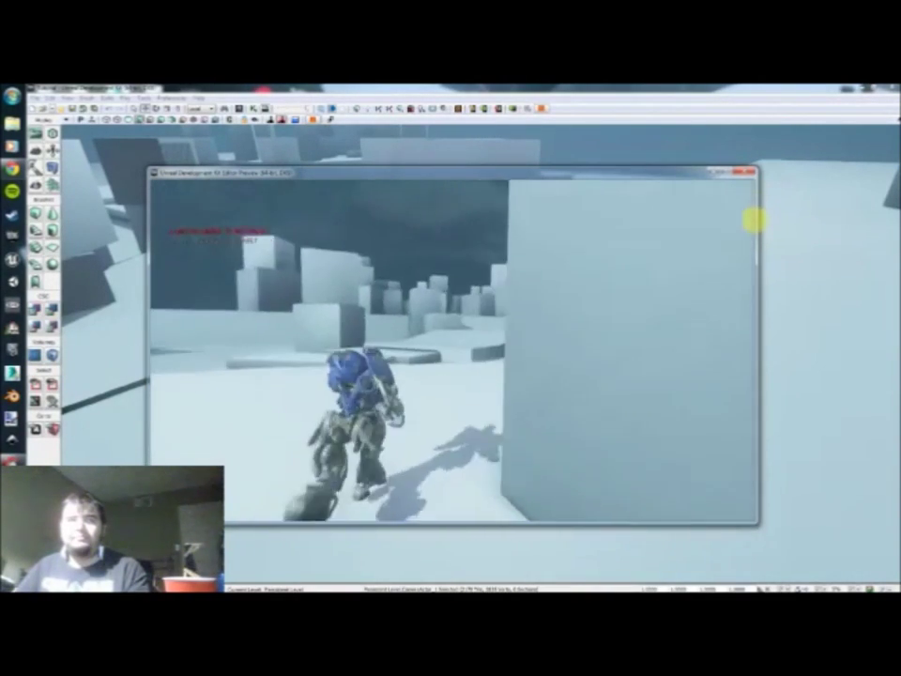
left_click(477, 202)
key("w")
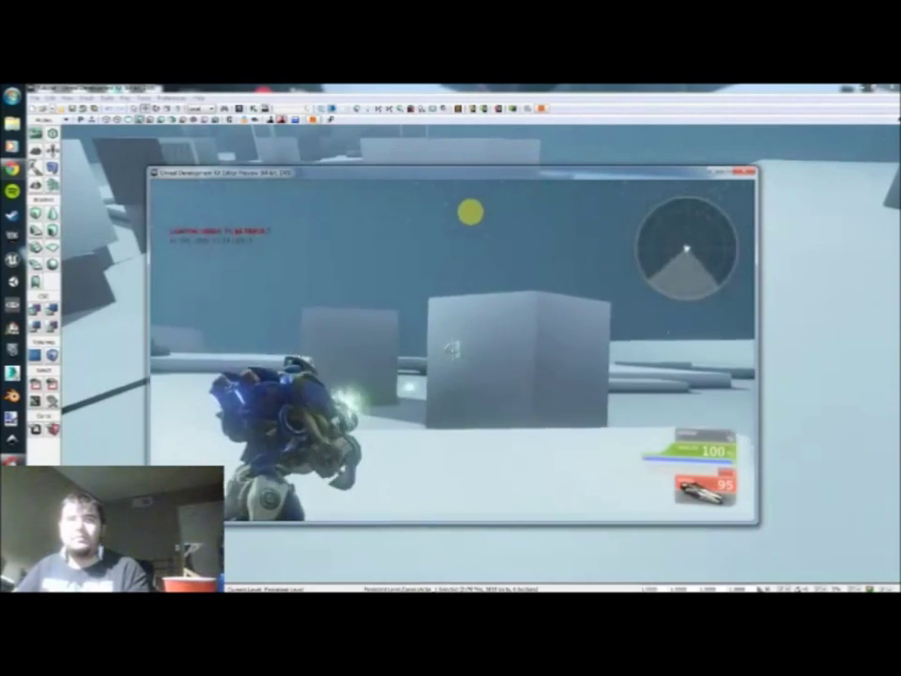
key("w")
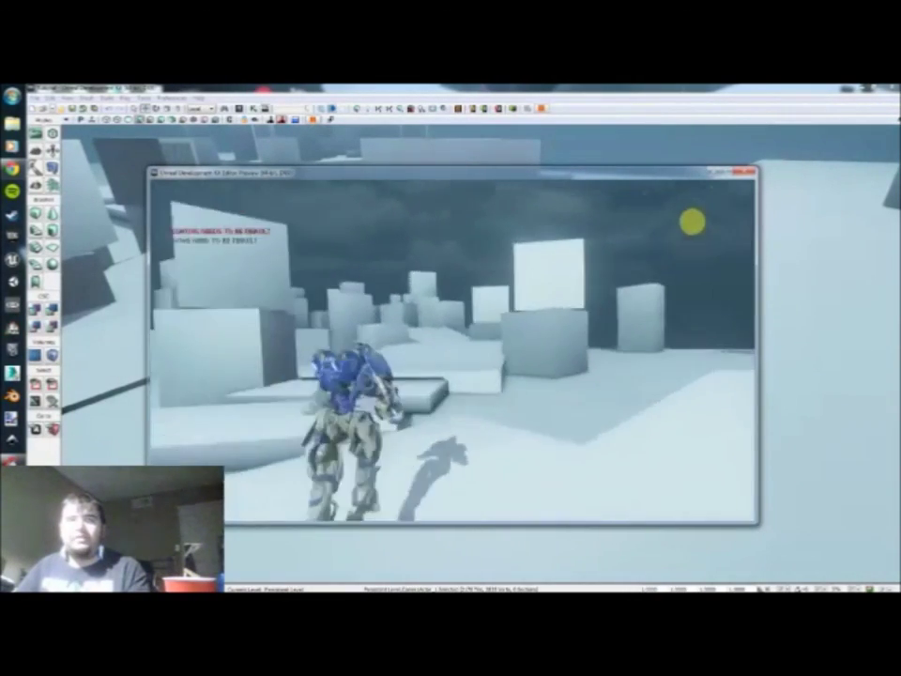
Test jumping and running the character forward across the raised blocks and snowy terrain in the play session
key("space")
key("space")
key("w")
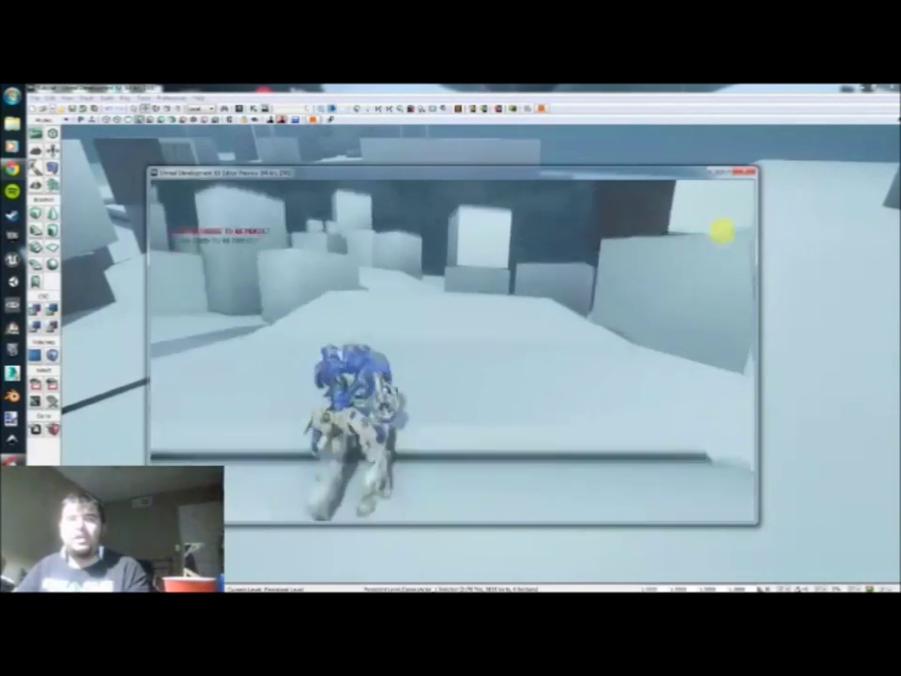
key("w")
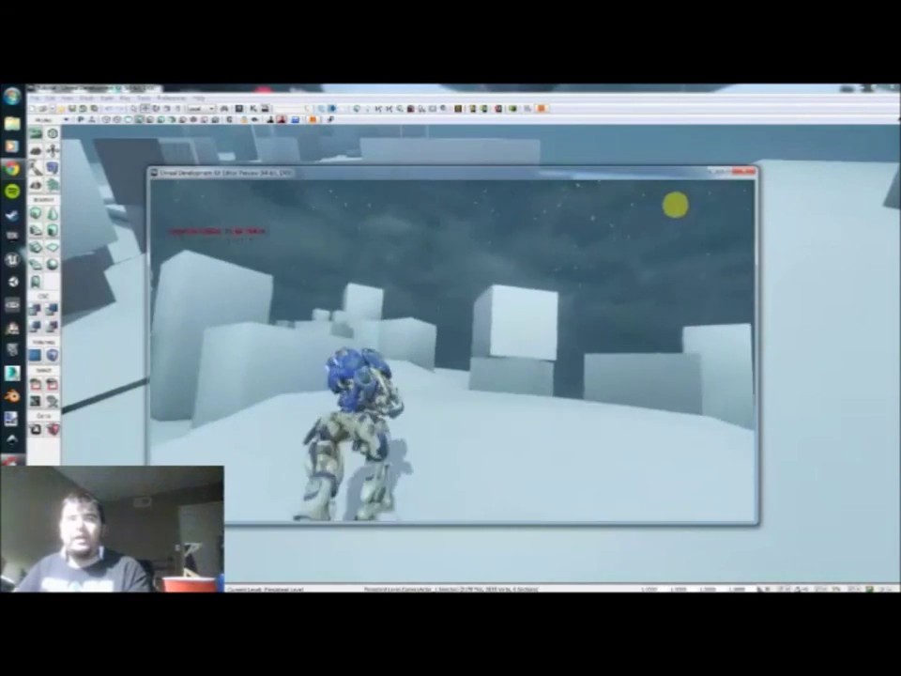
key("w")
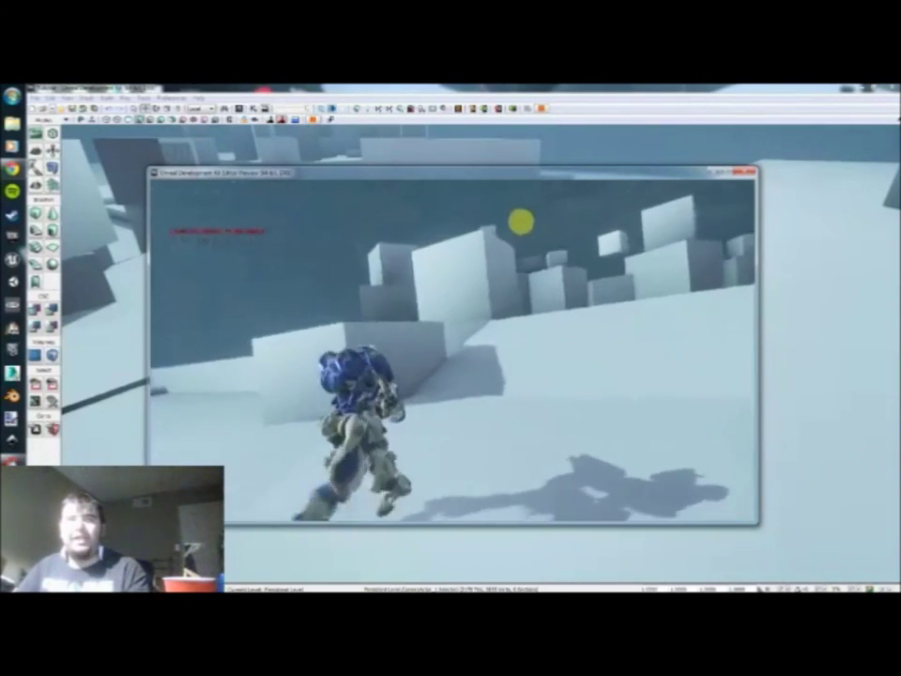
key("w")
key("w")
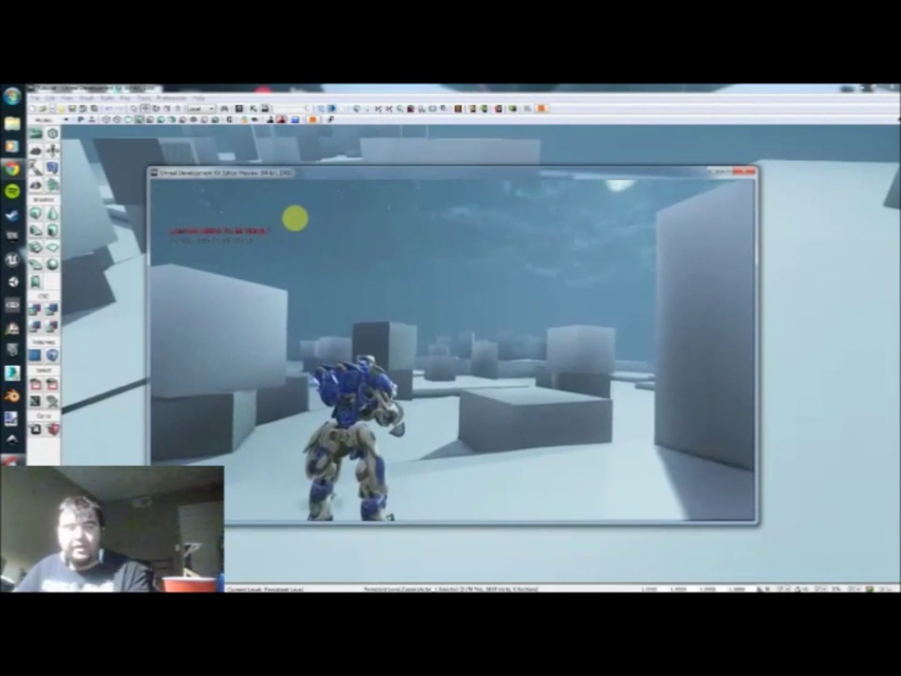
Test short forward, backward and sideways movements of the character beside the large block, and end the play session
key("w")
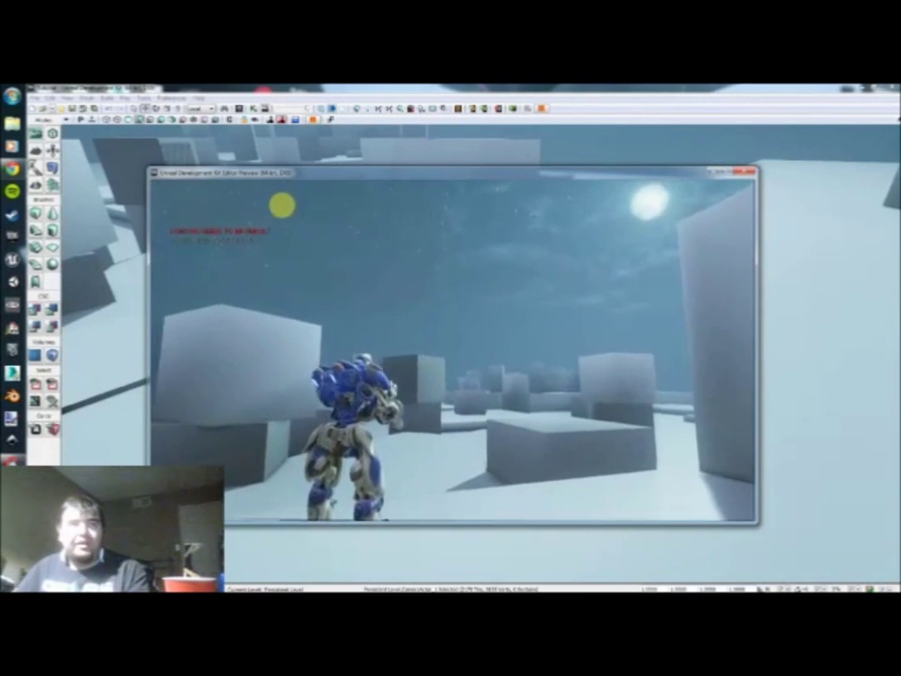
key("d")
key("s")
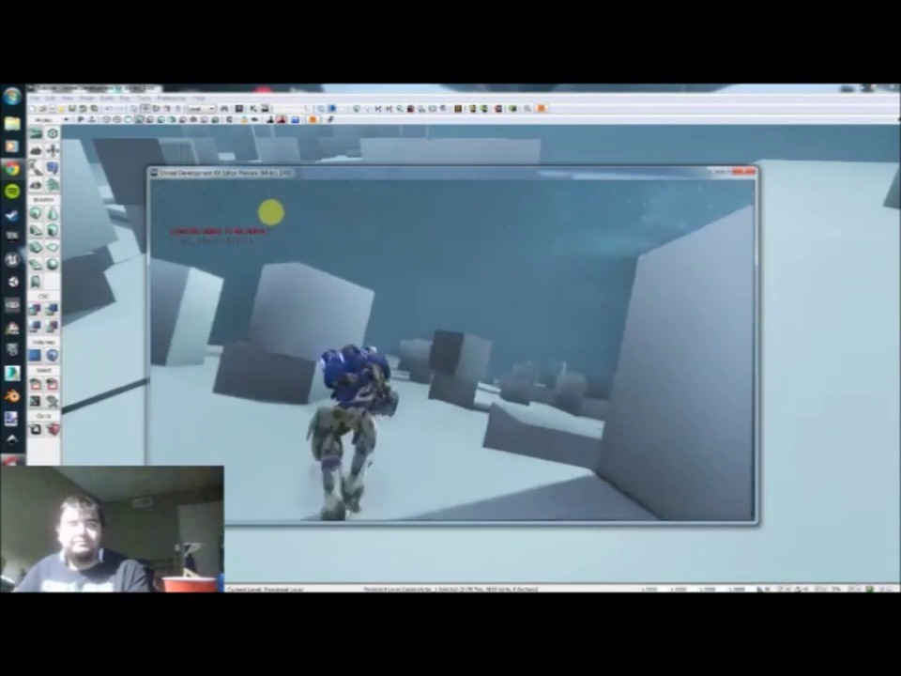
key("d")
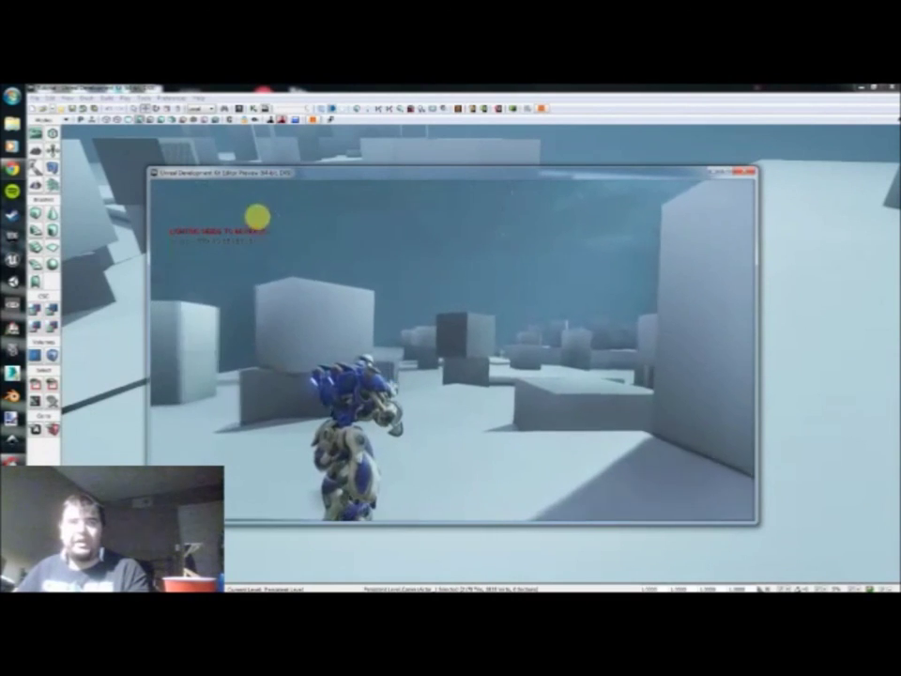
key("a")
key("w")
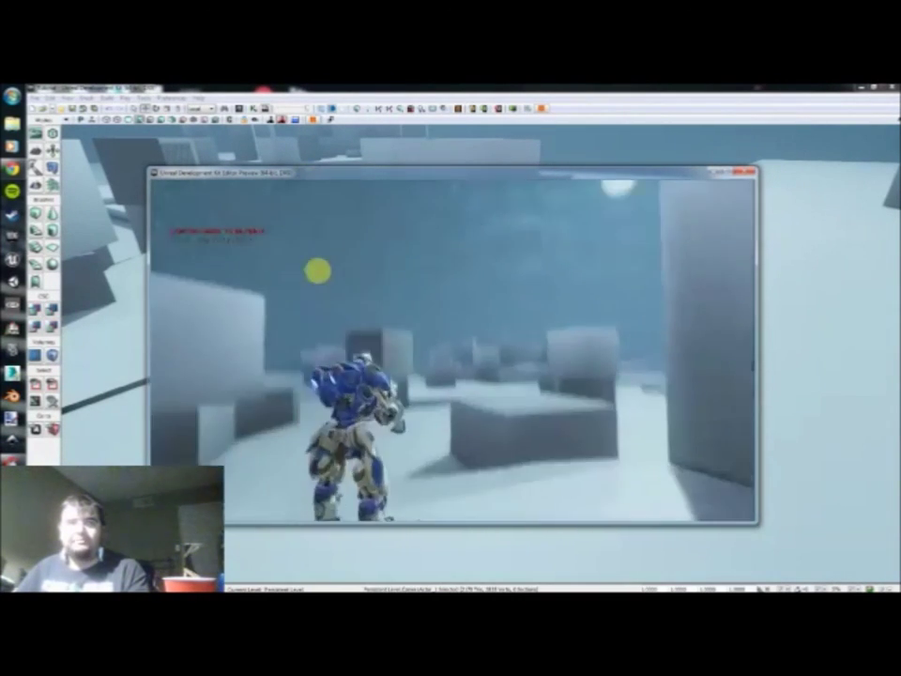
key("a")
key("s")
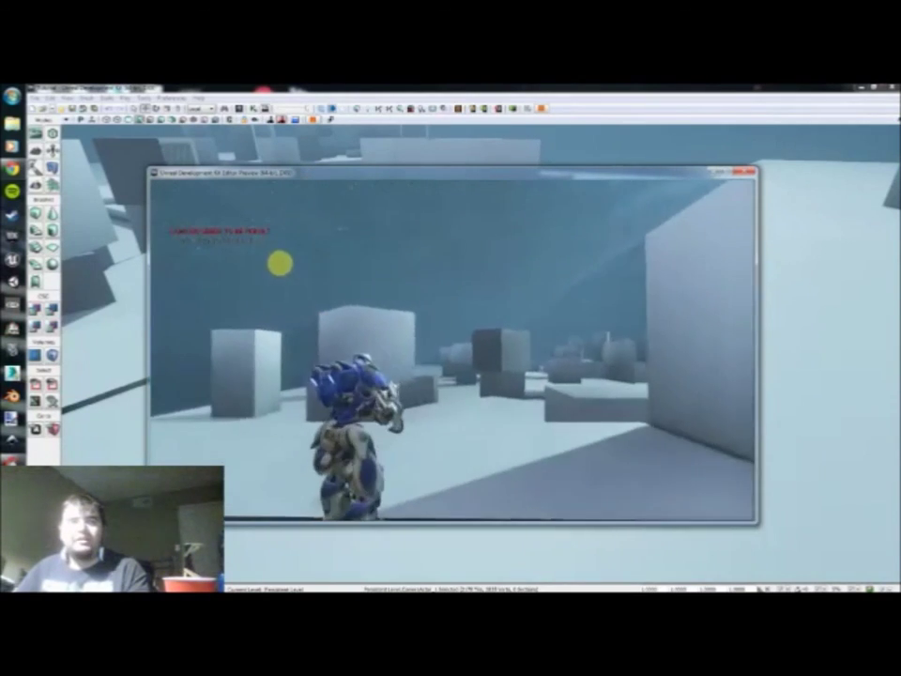
key("w")
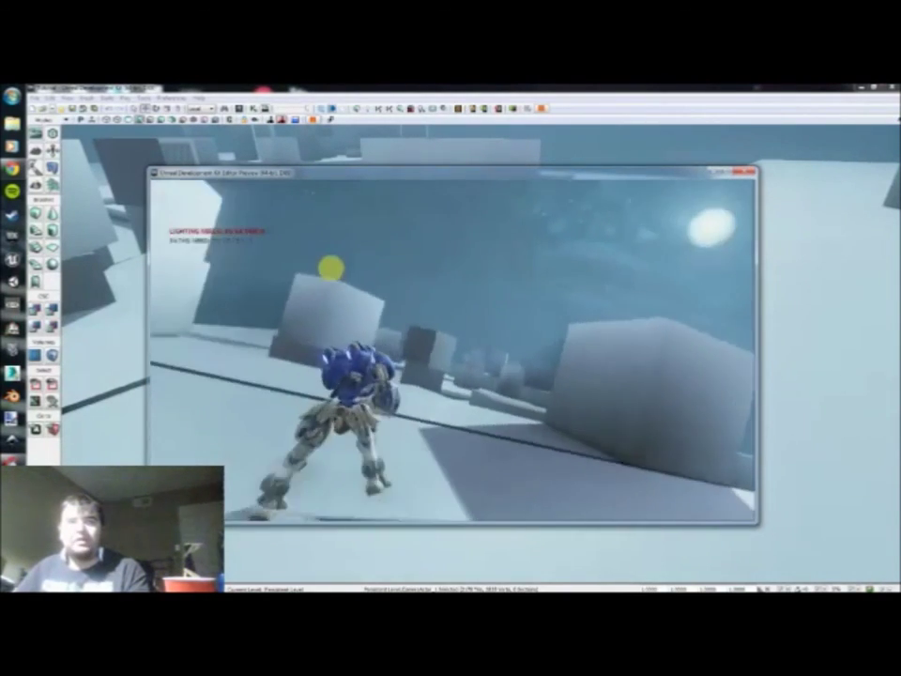
key("w")
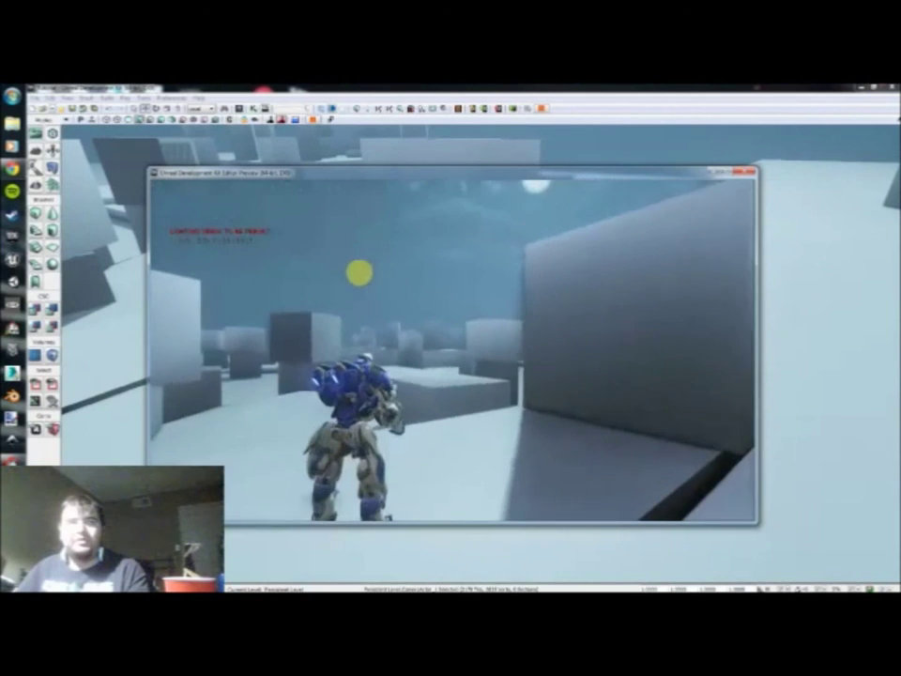
key("a")
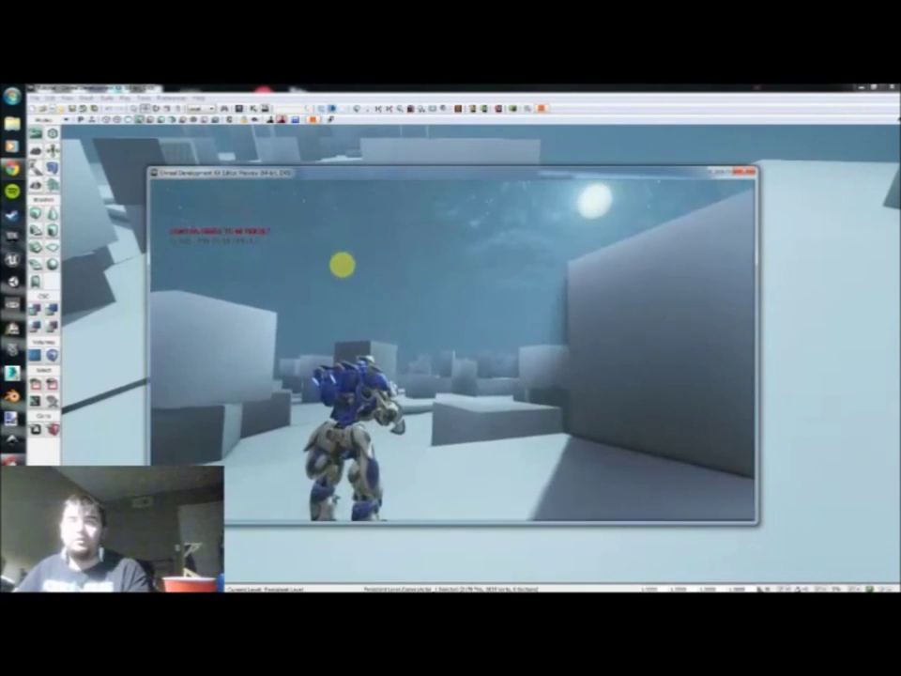
key("a")
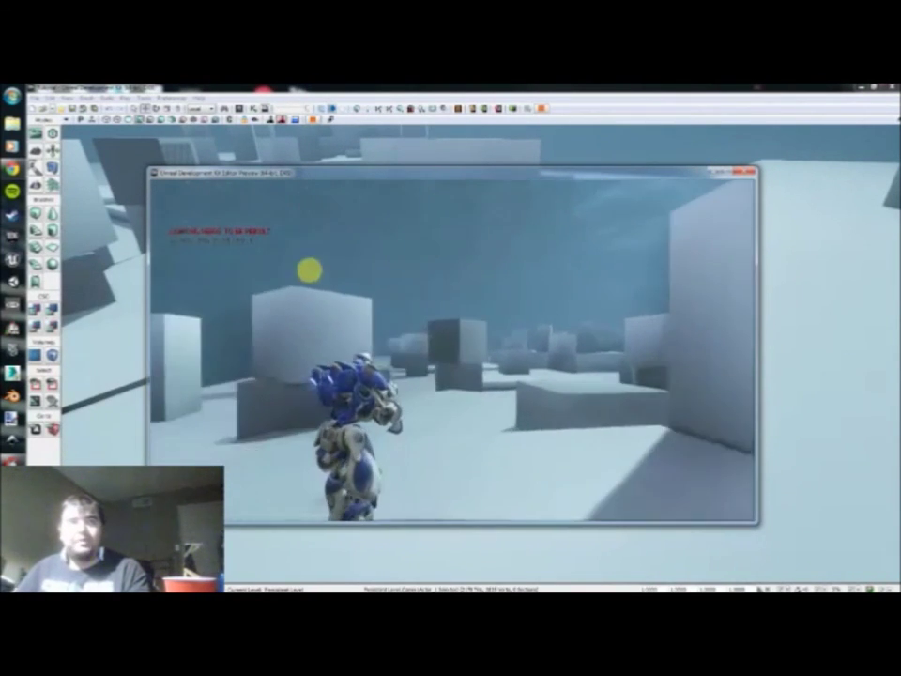
key("w")
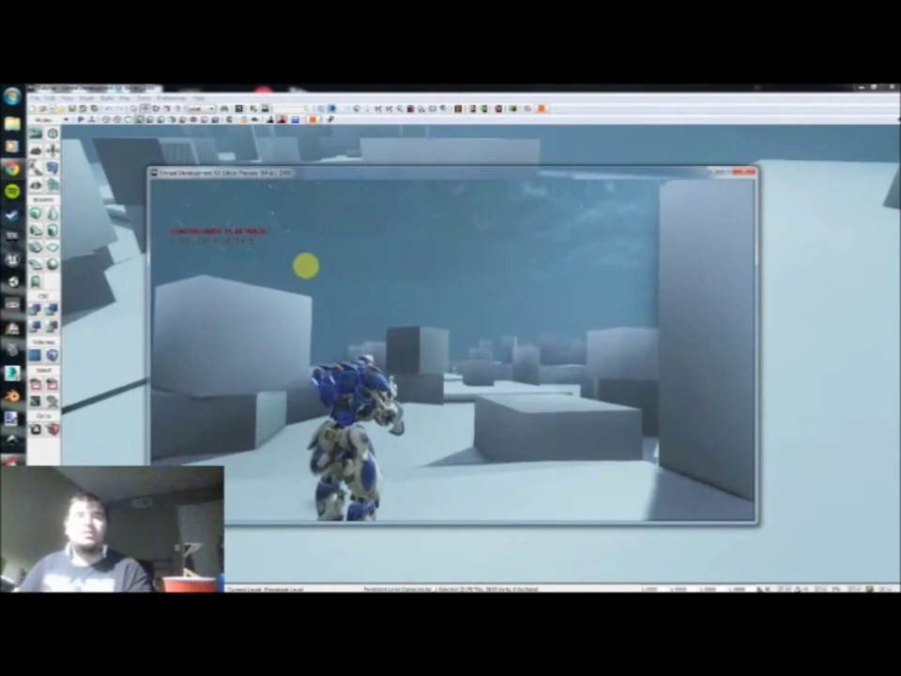
key("Escape")
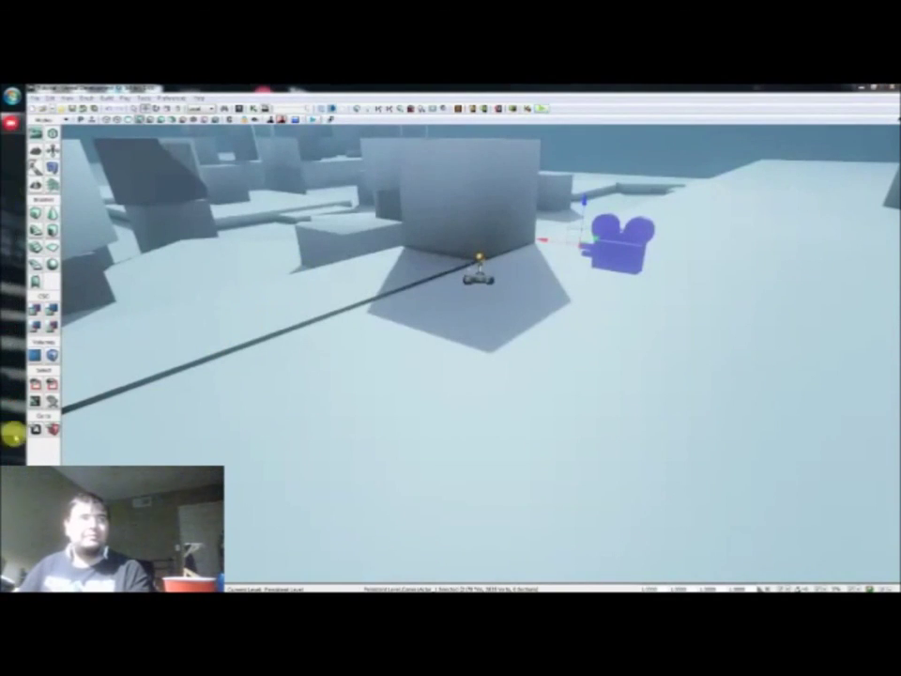
left_click(9, 133)
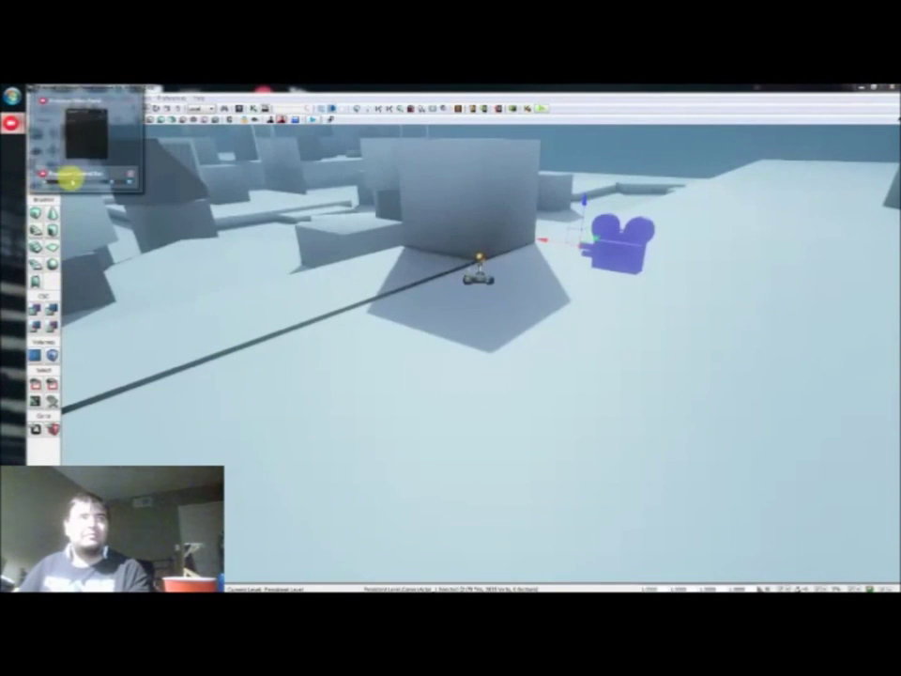